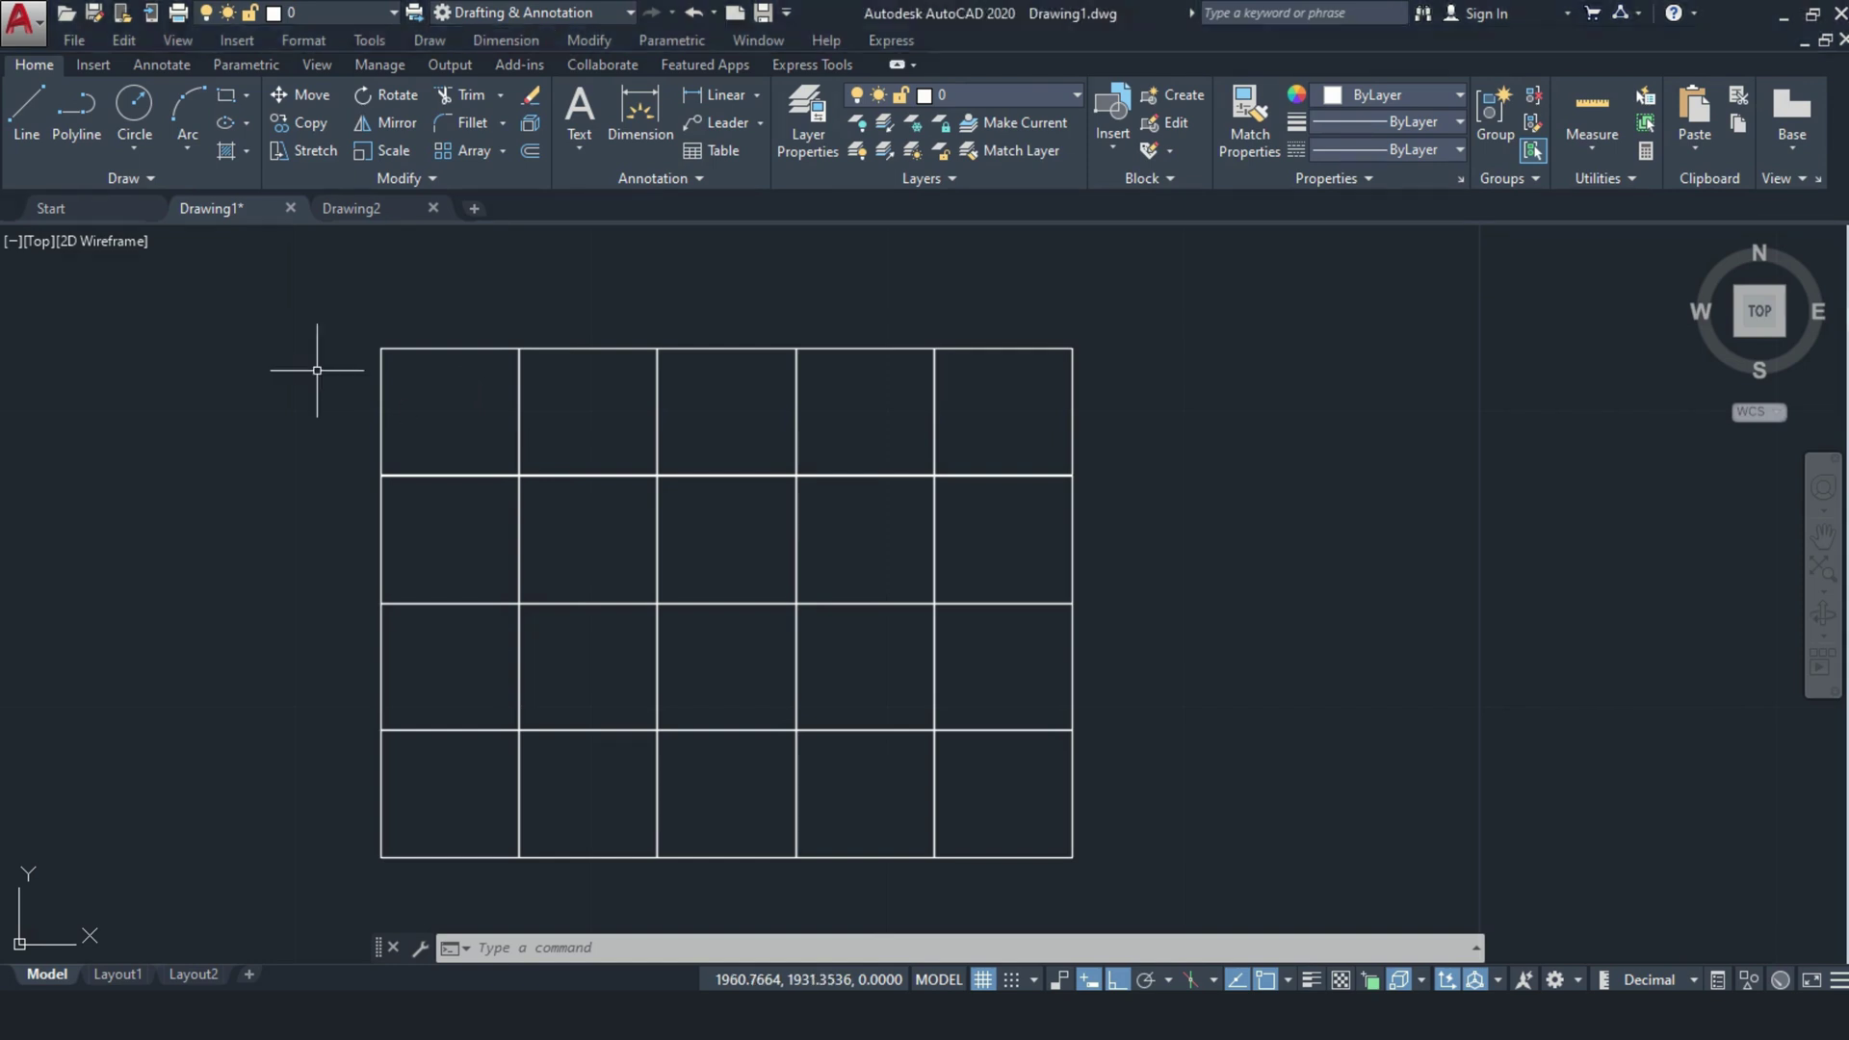
Step: Add the multiline text "1" inside the first cell of the grid's top row
key(Escape)
text(M)
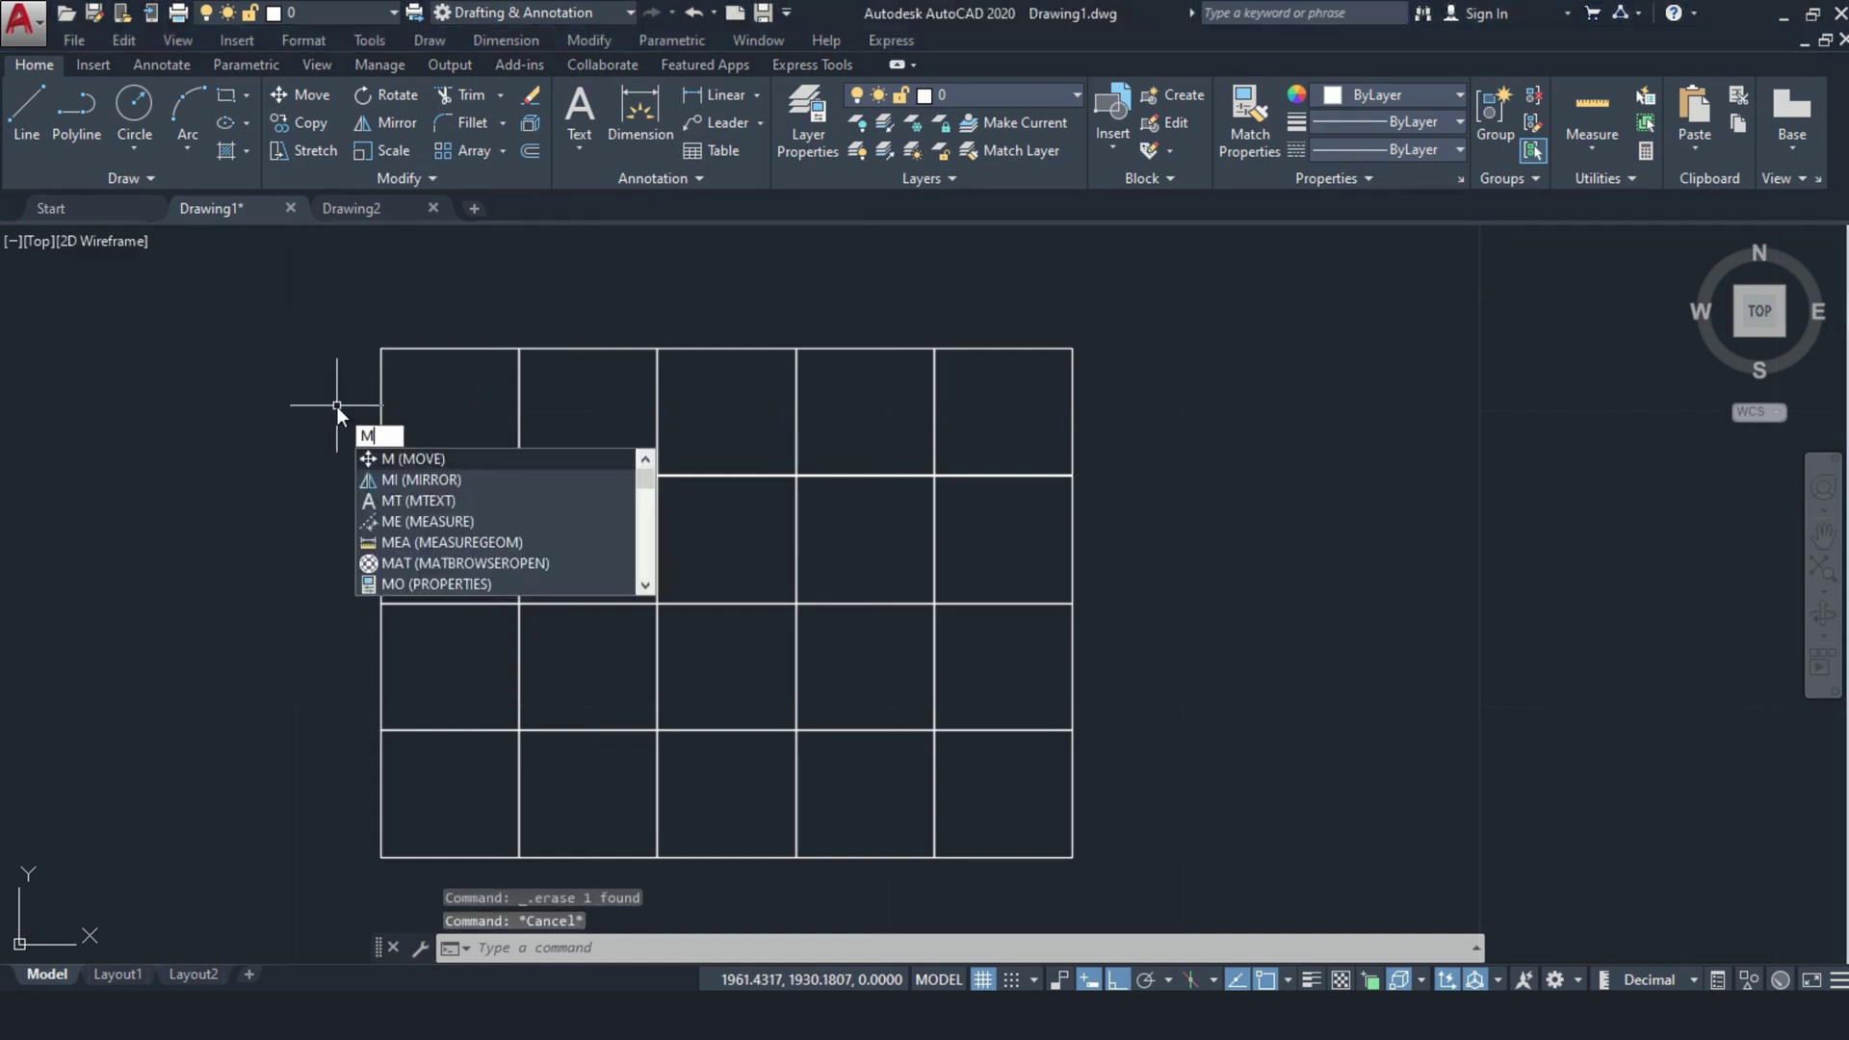
text(T)
key(Return)
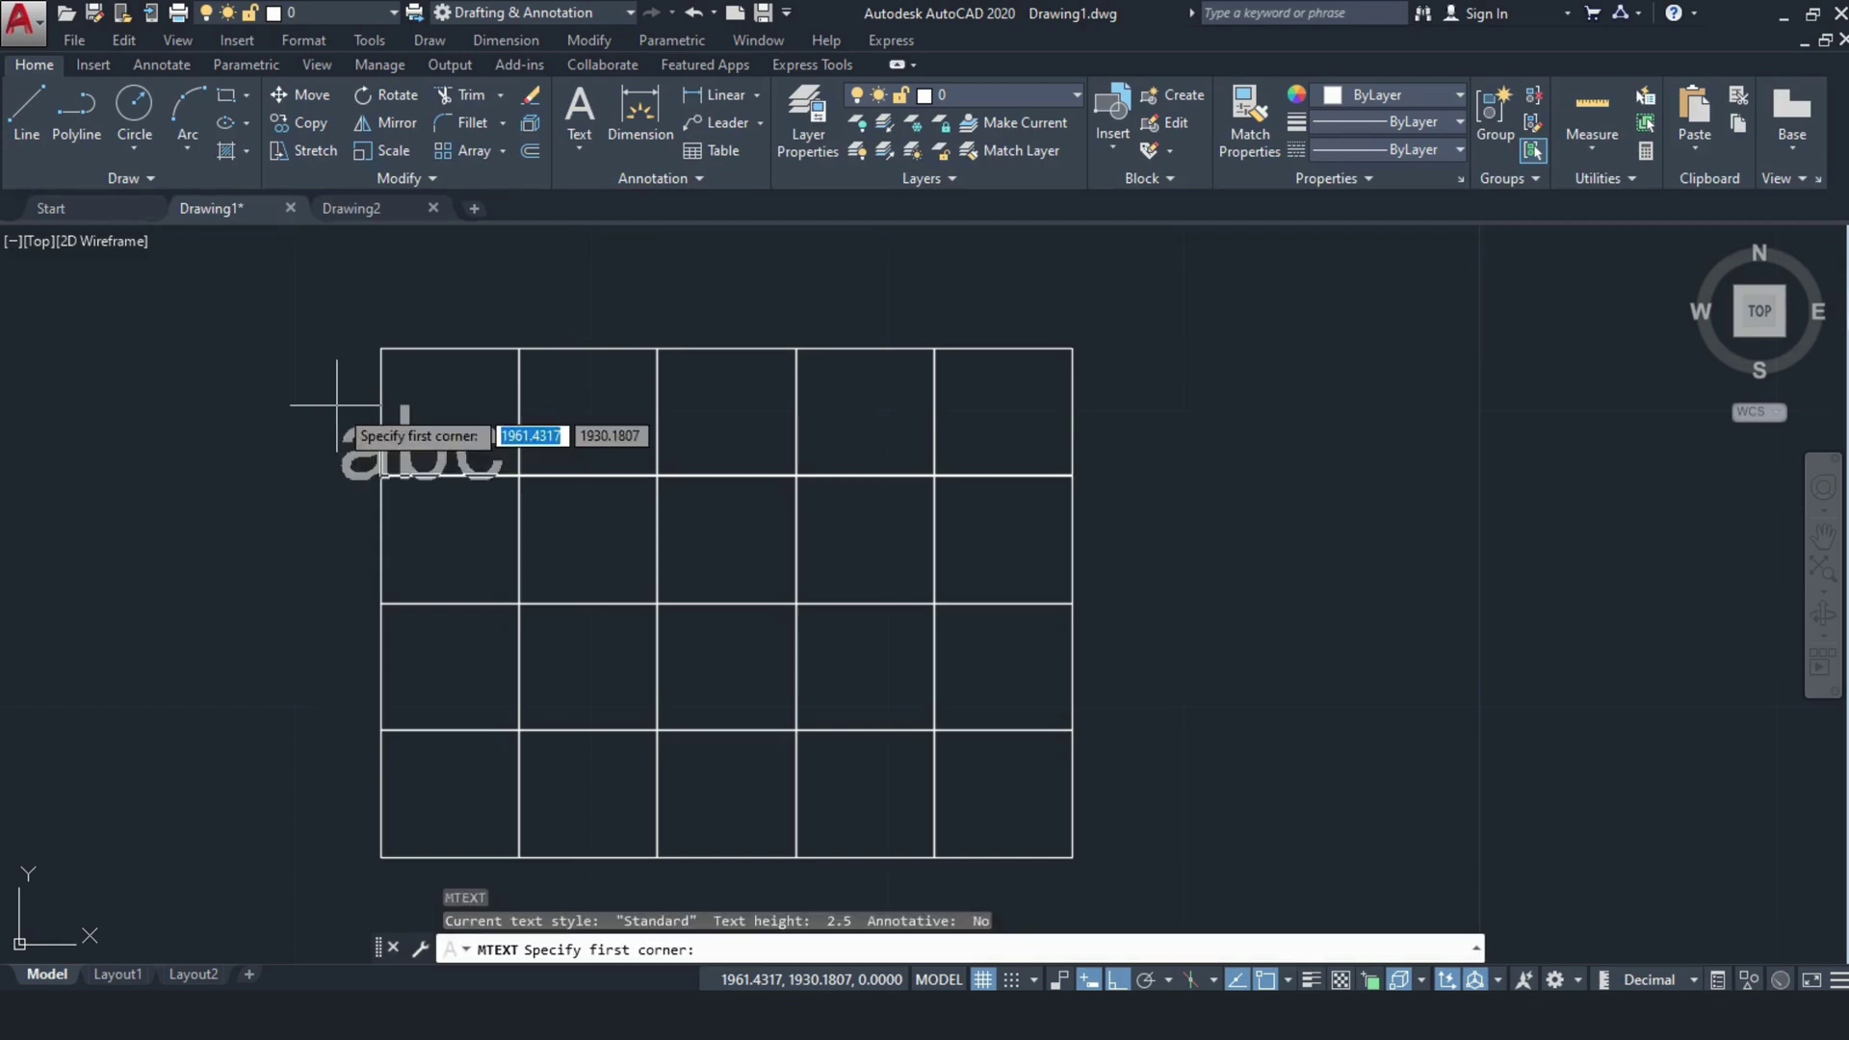
click(409, 384)
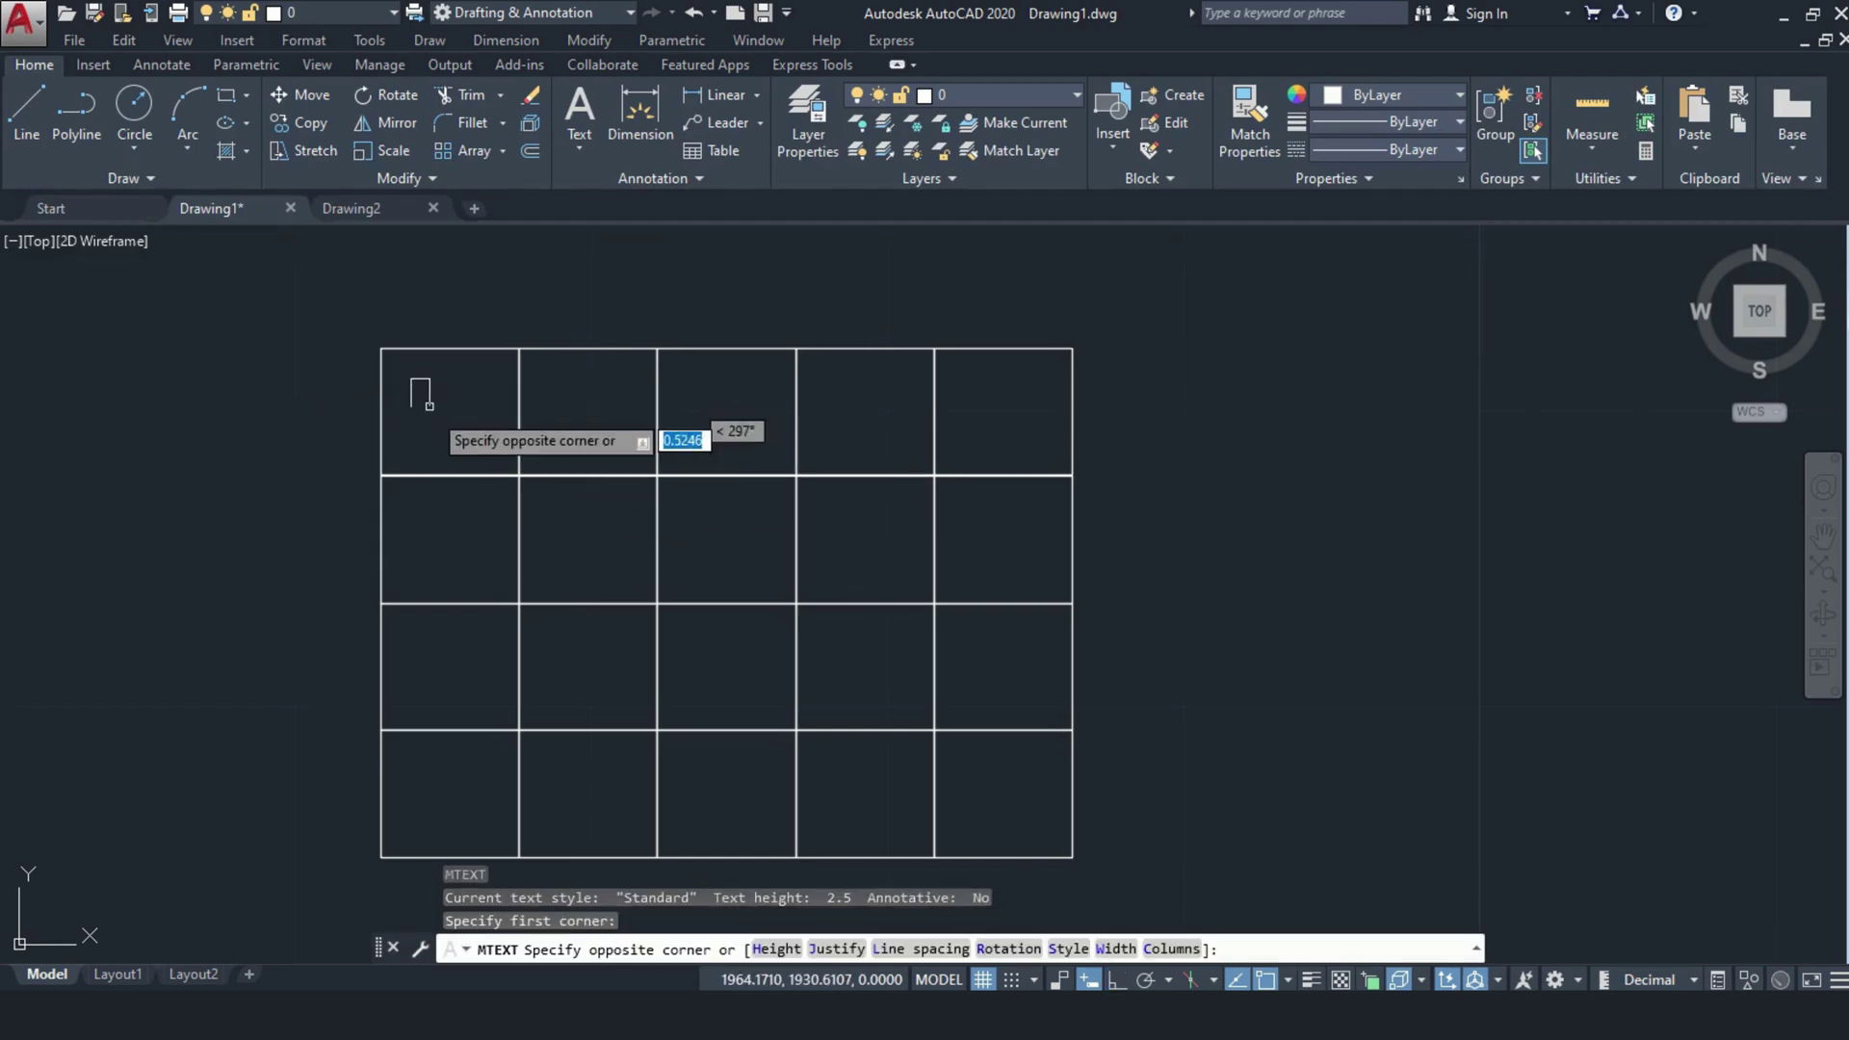
click(487, 467)
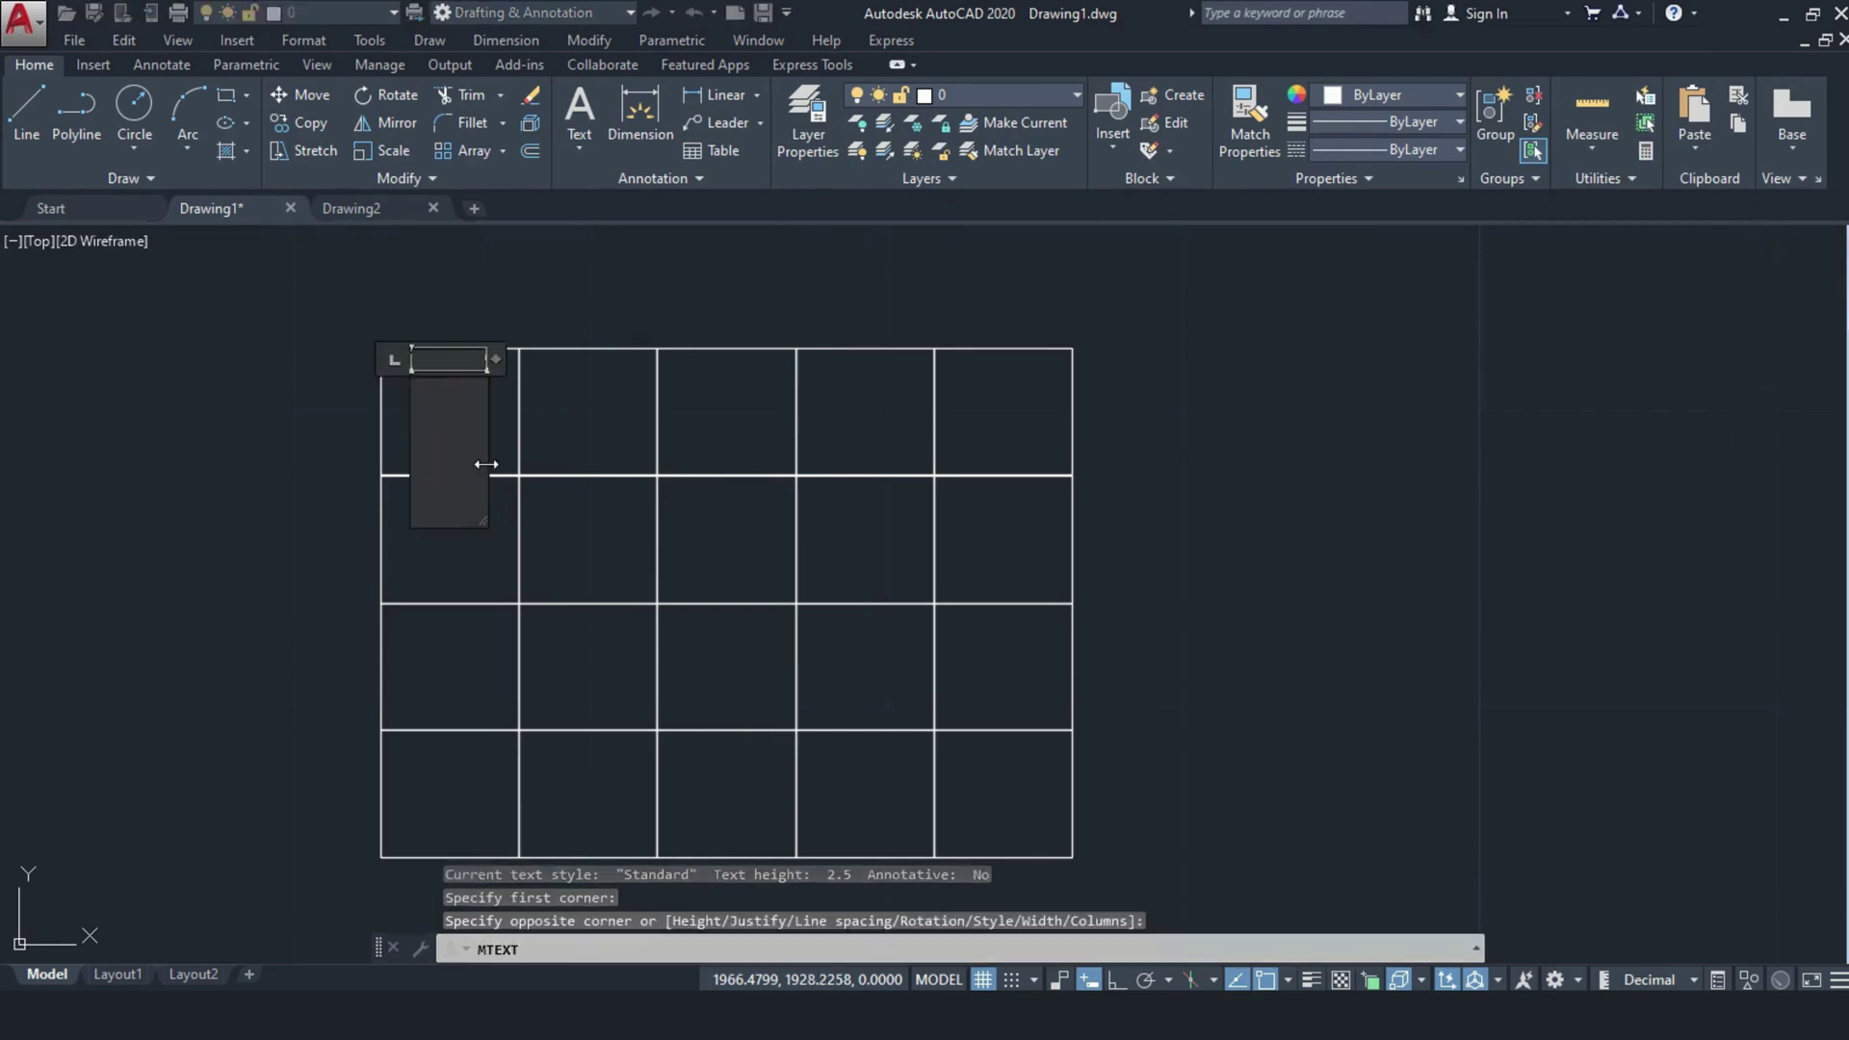
text(1)
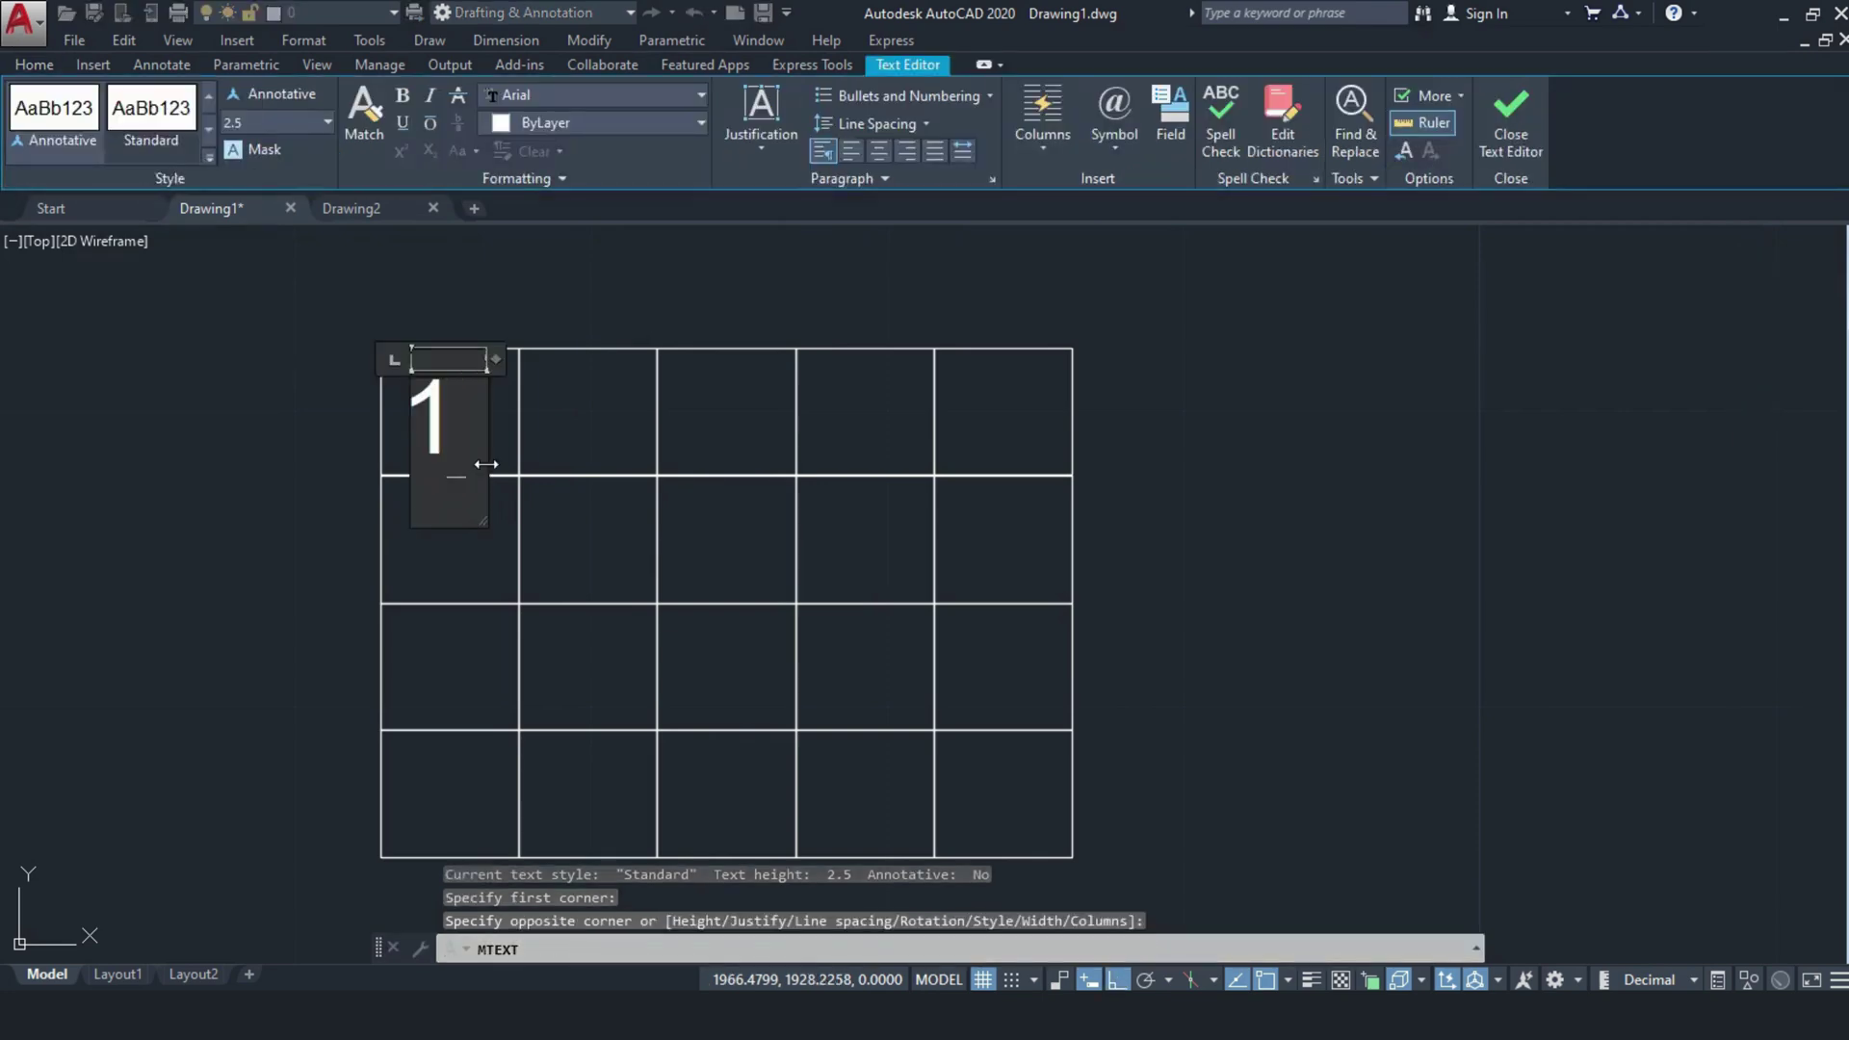
click(301, 431)
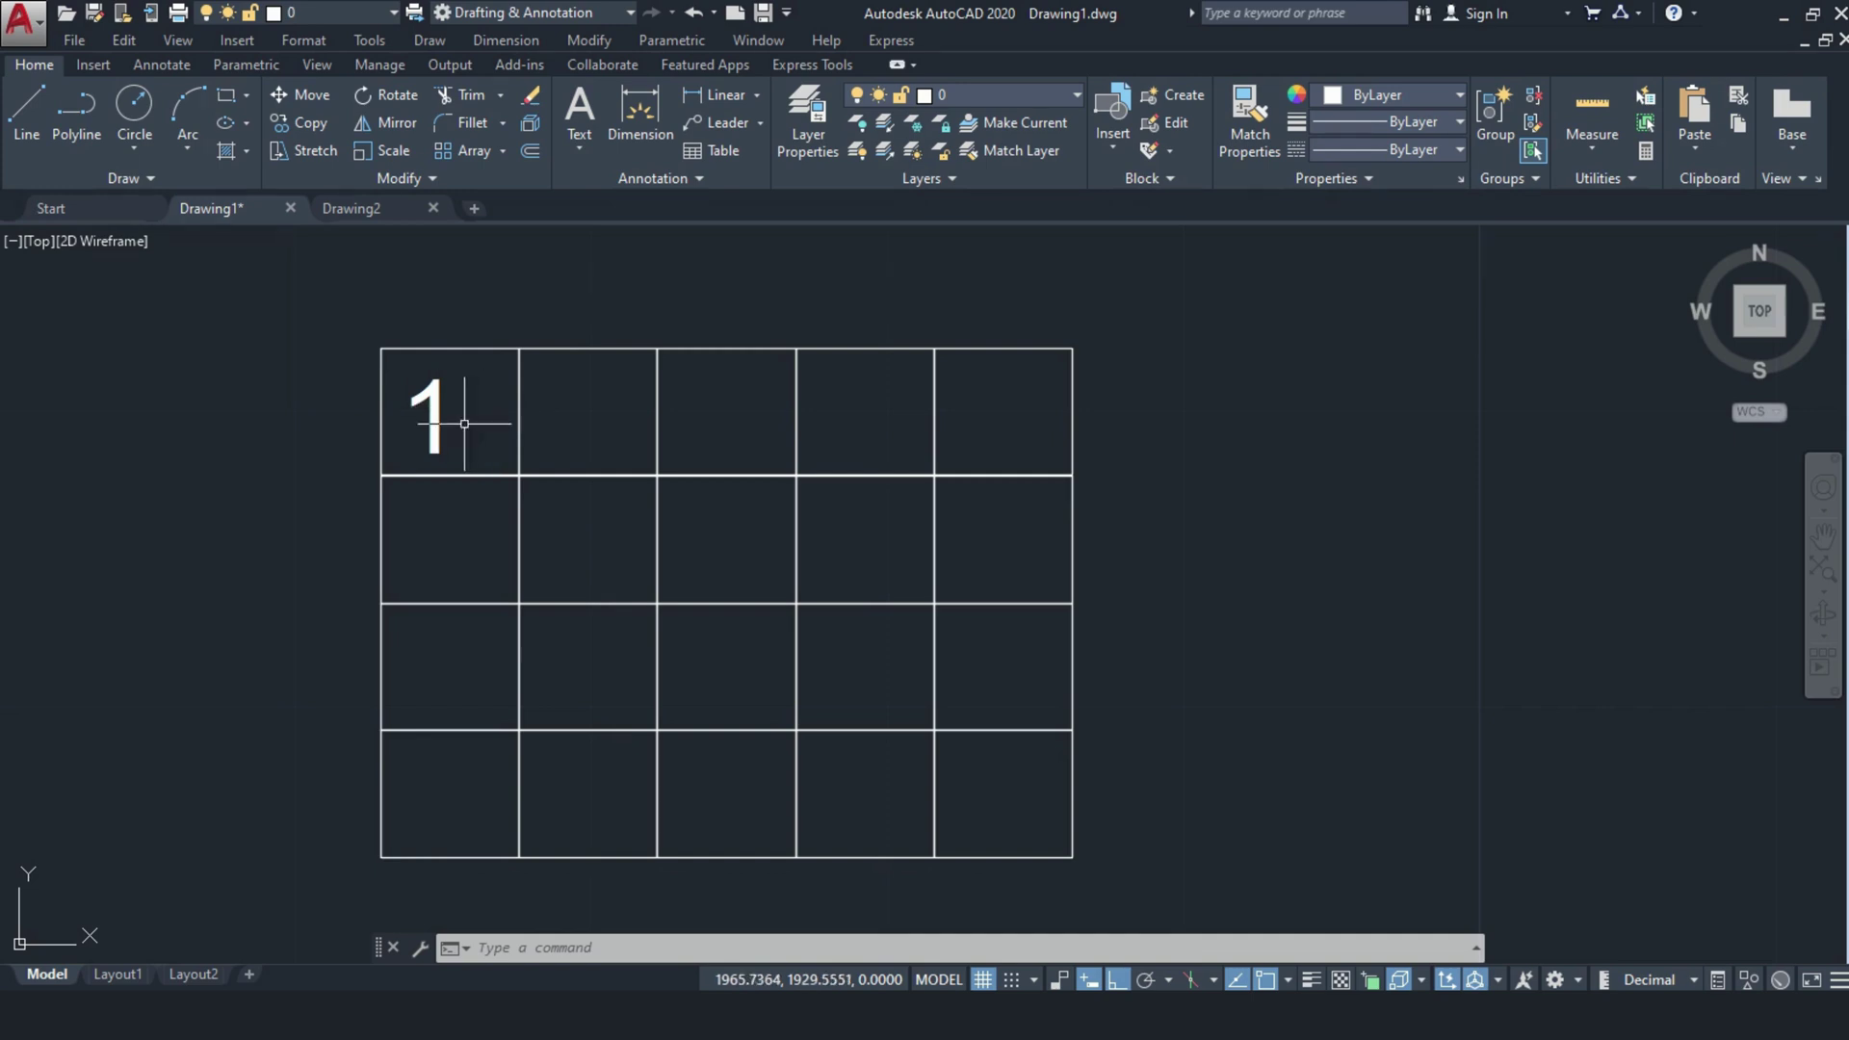
click(461, 404)
key(Escape)
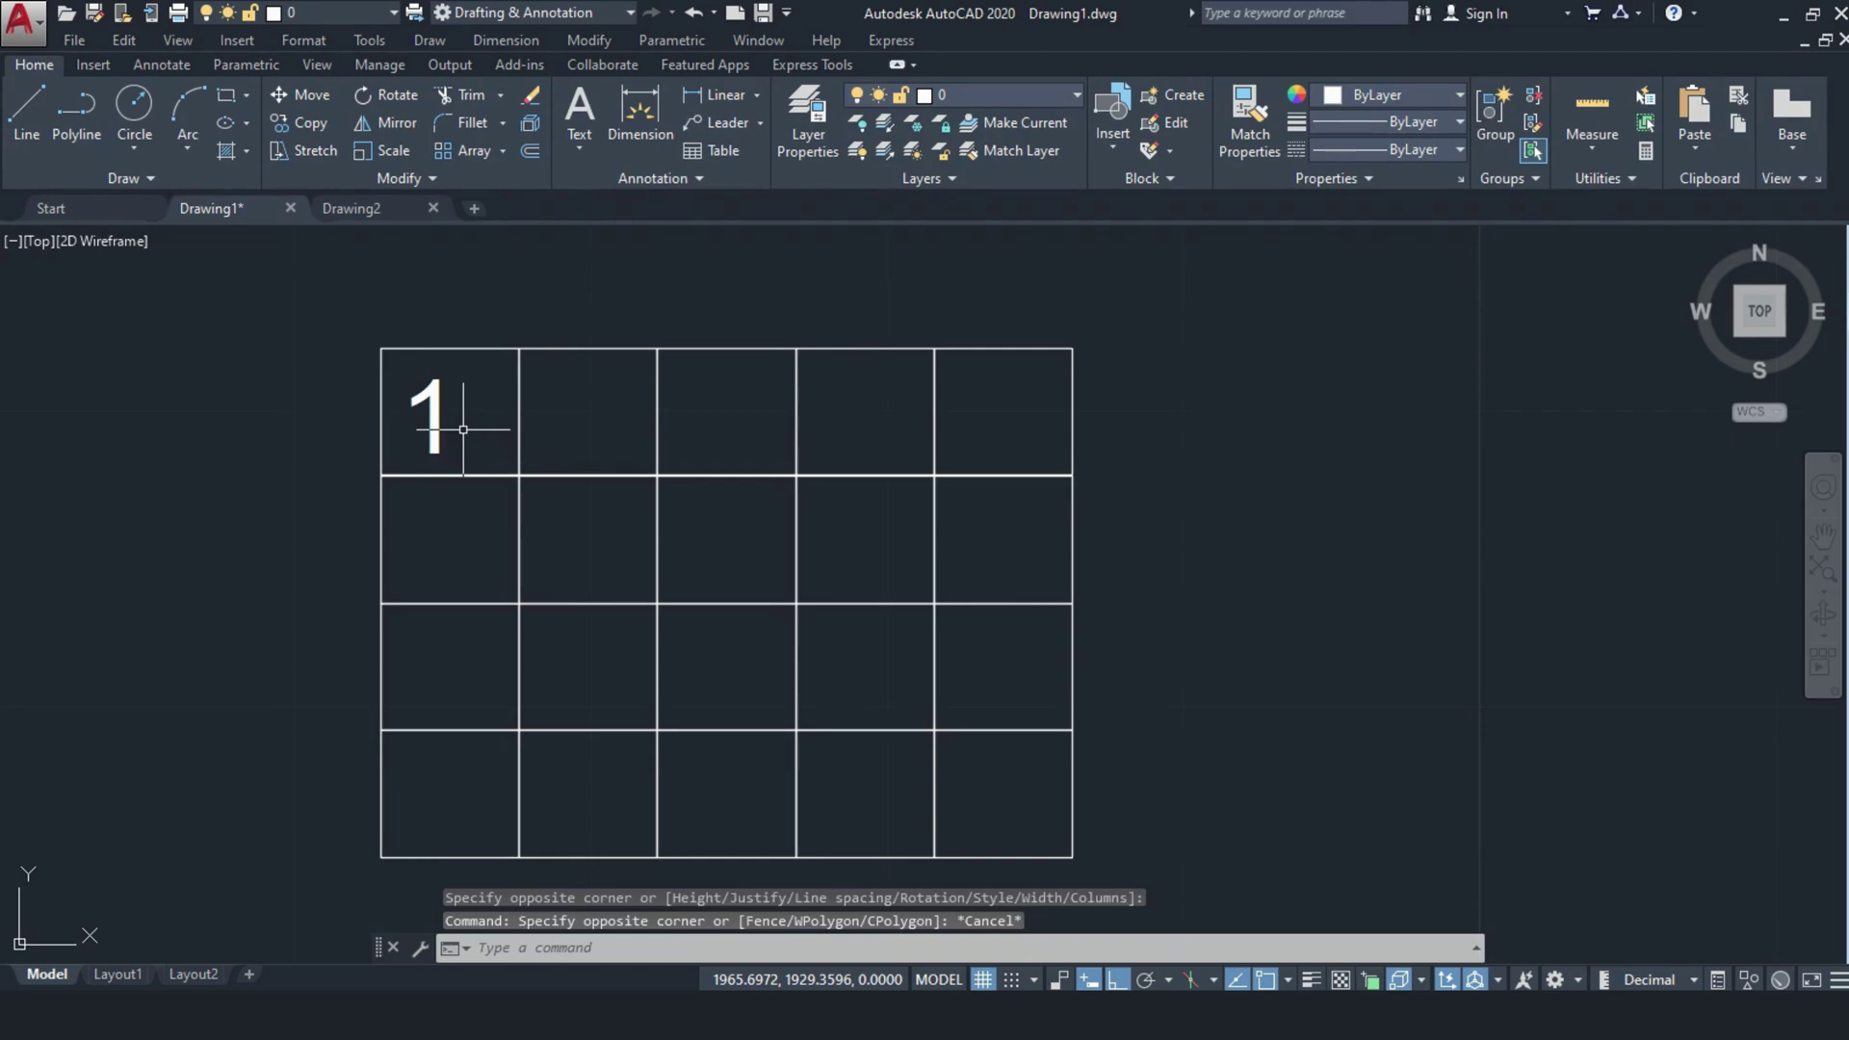
Step: Copy the "1" across the top row as an array of 5 items, spaced one cell apart horizontally
text(co)
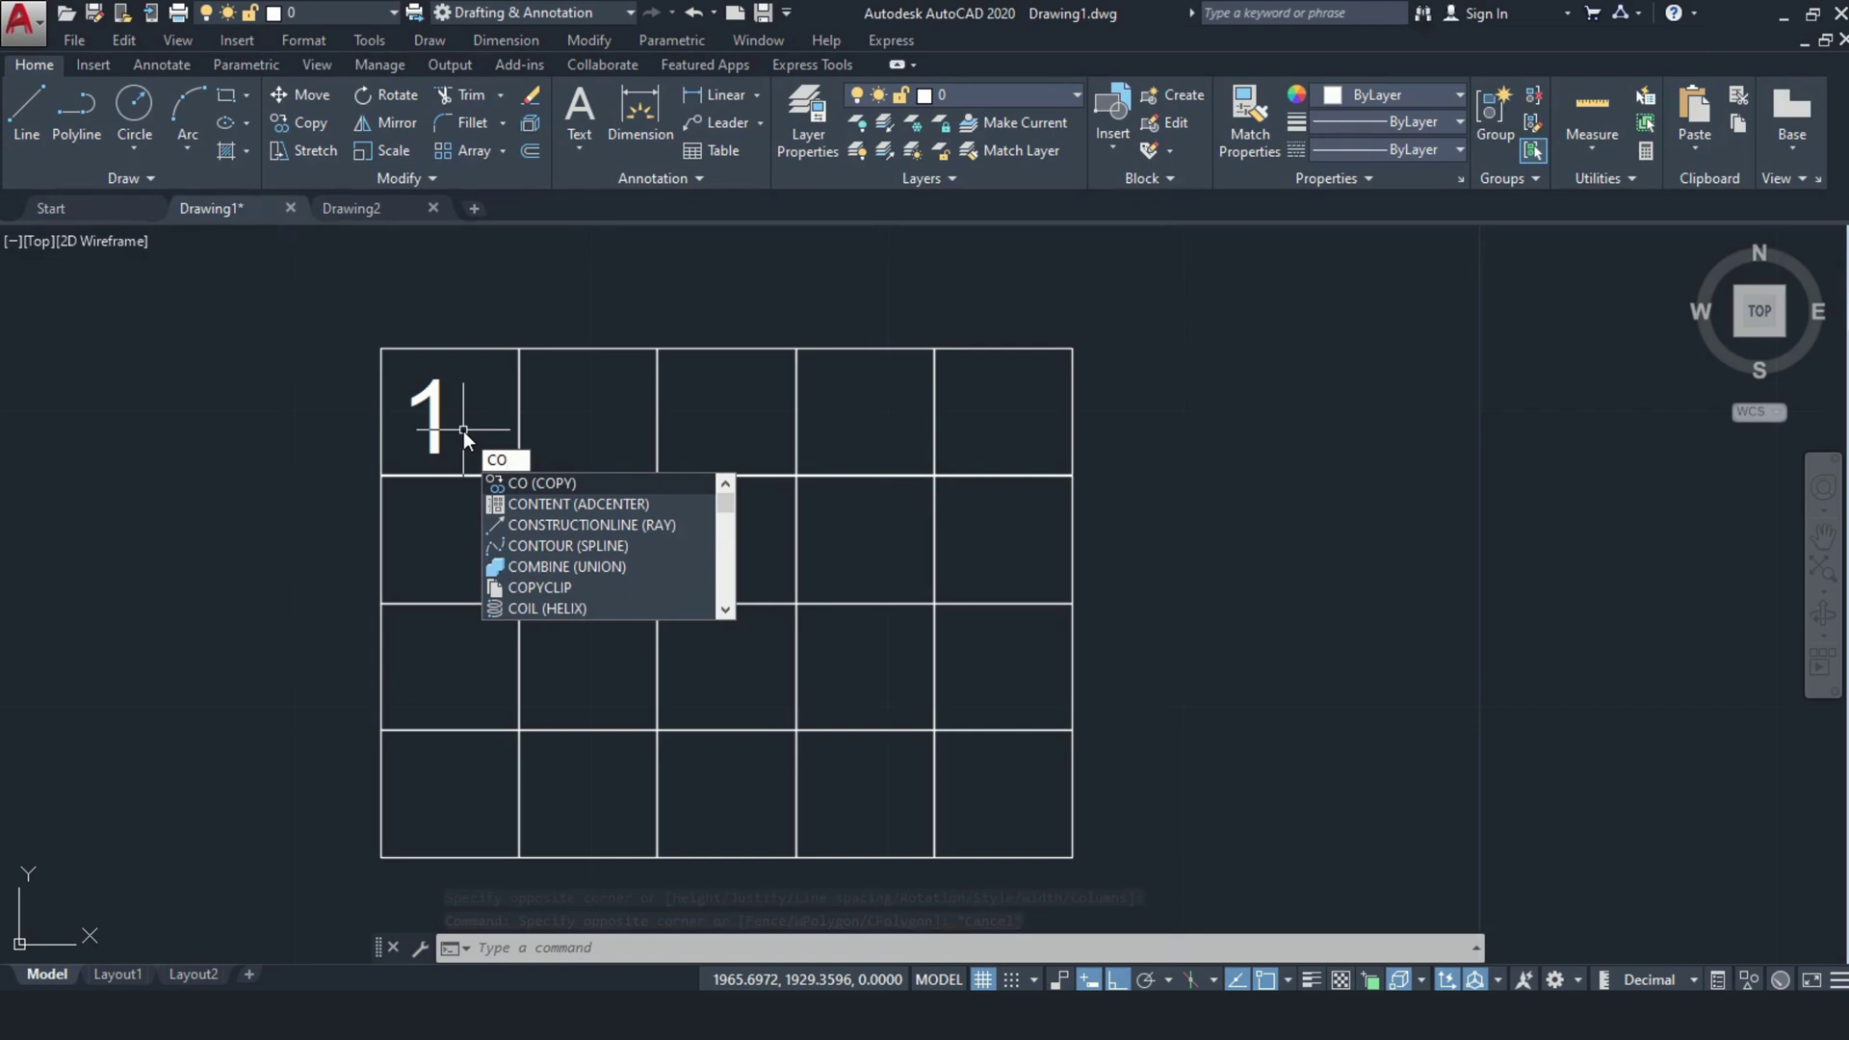
key(Return)
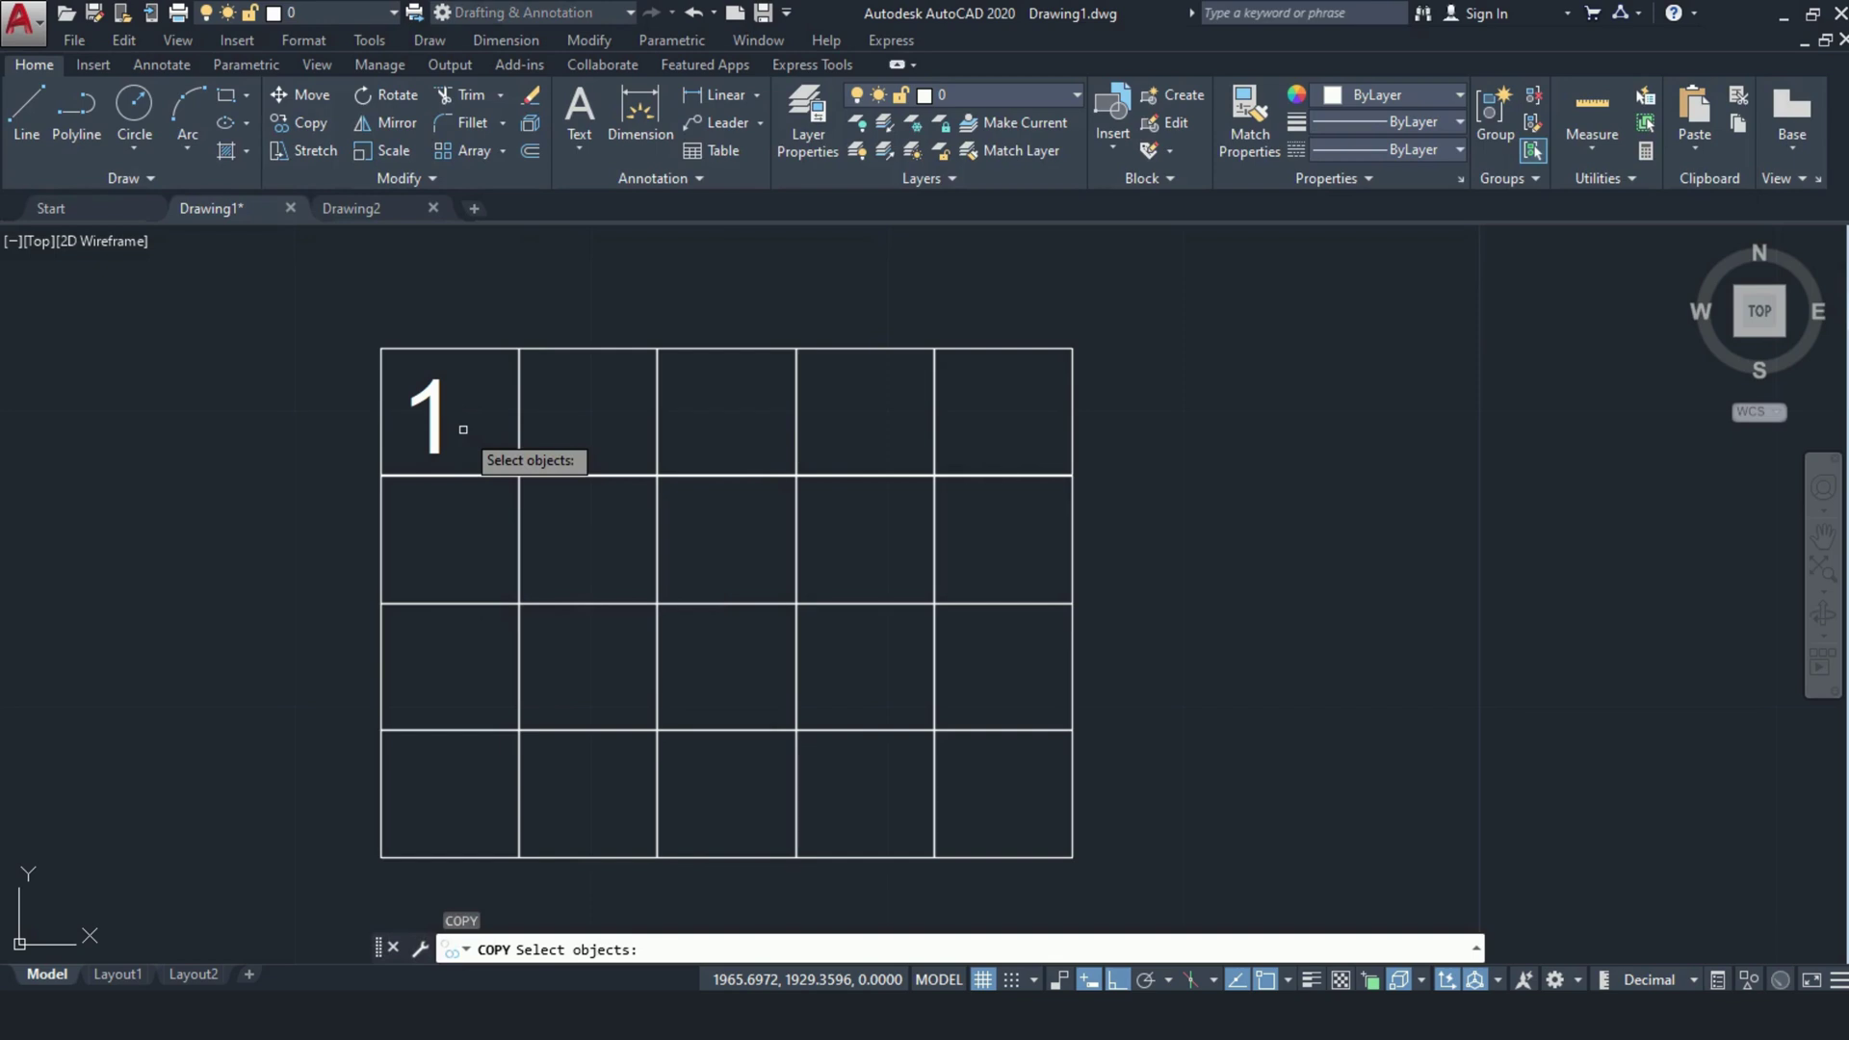
click(484, 464)
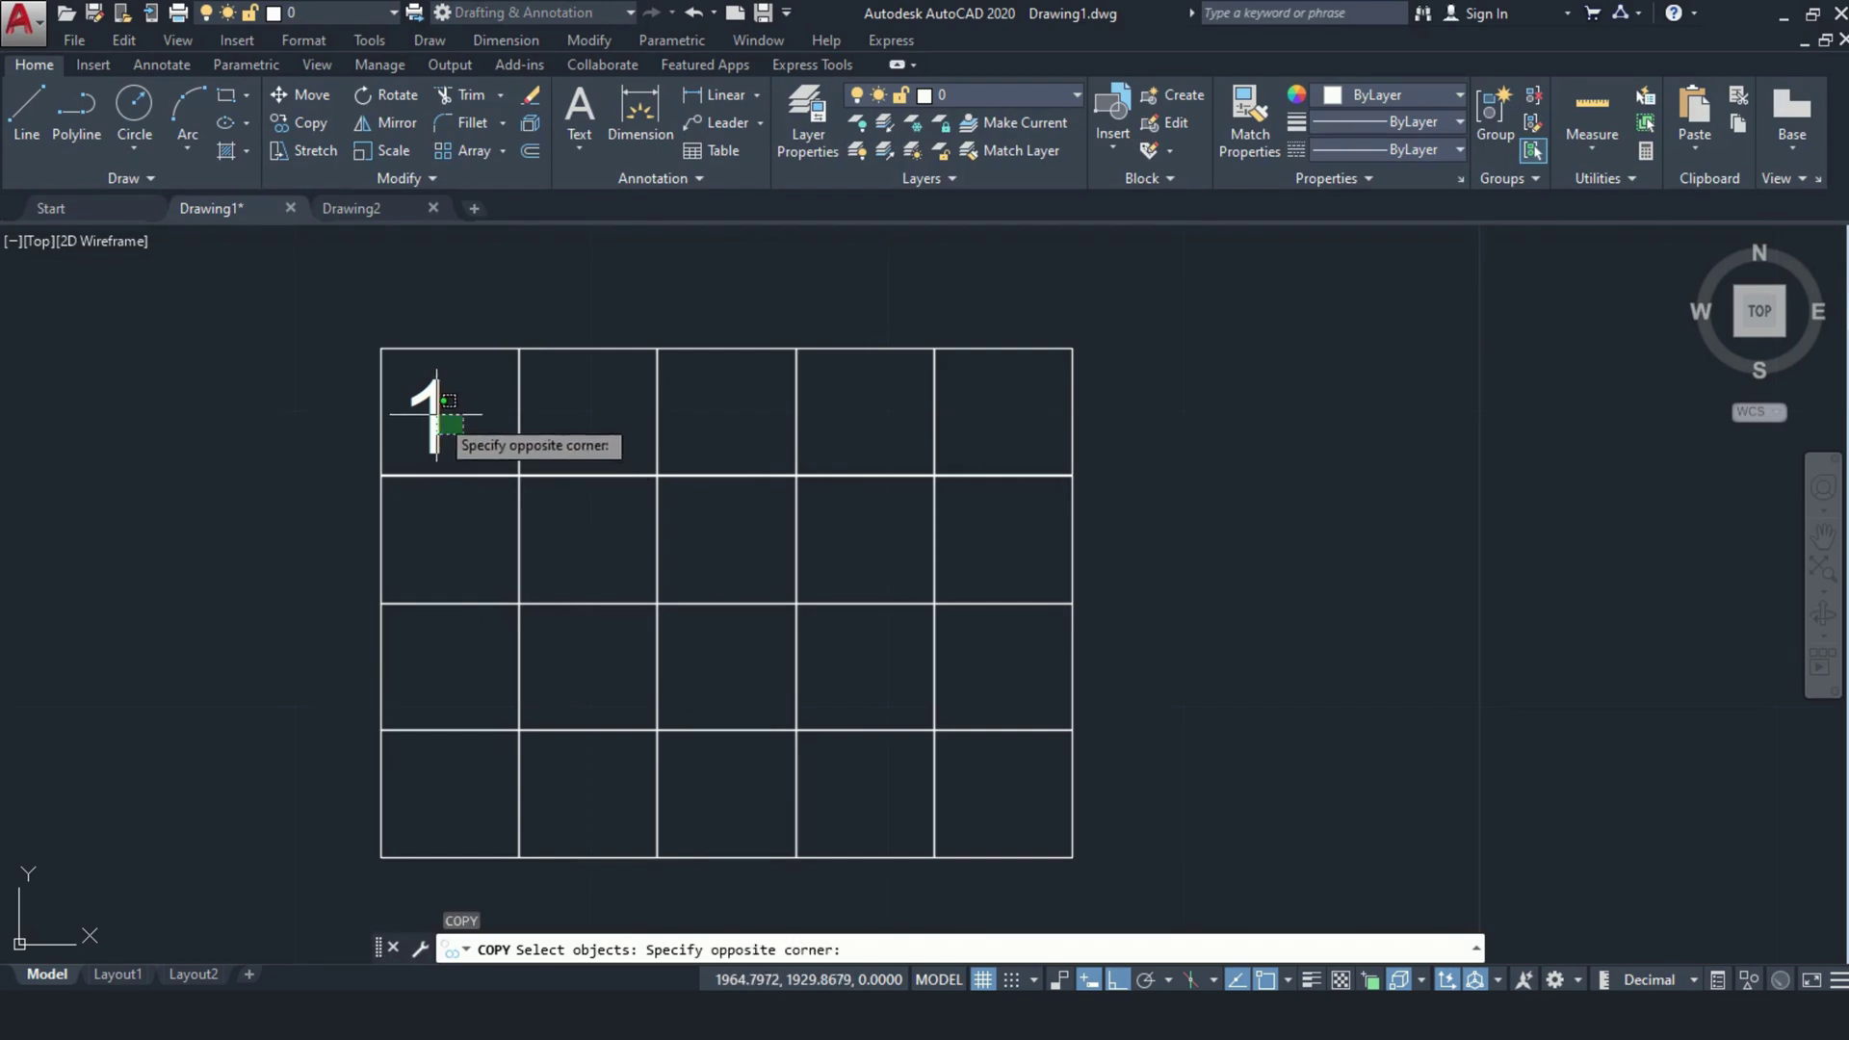
click(432, 412)
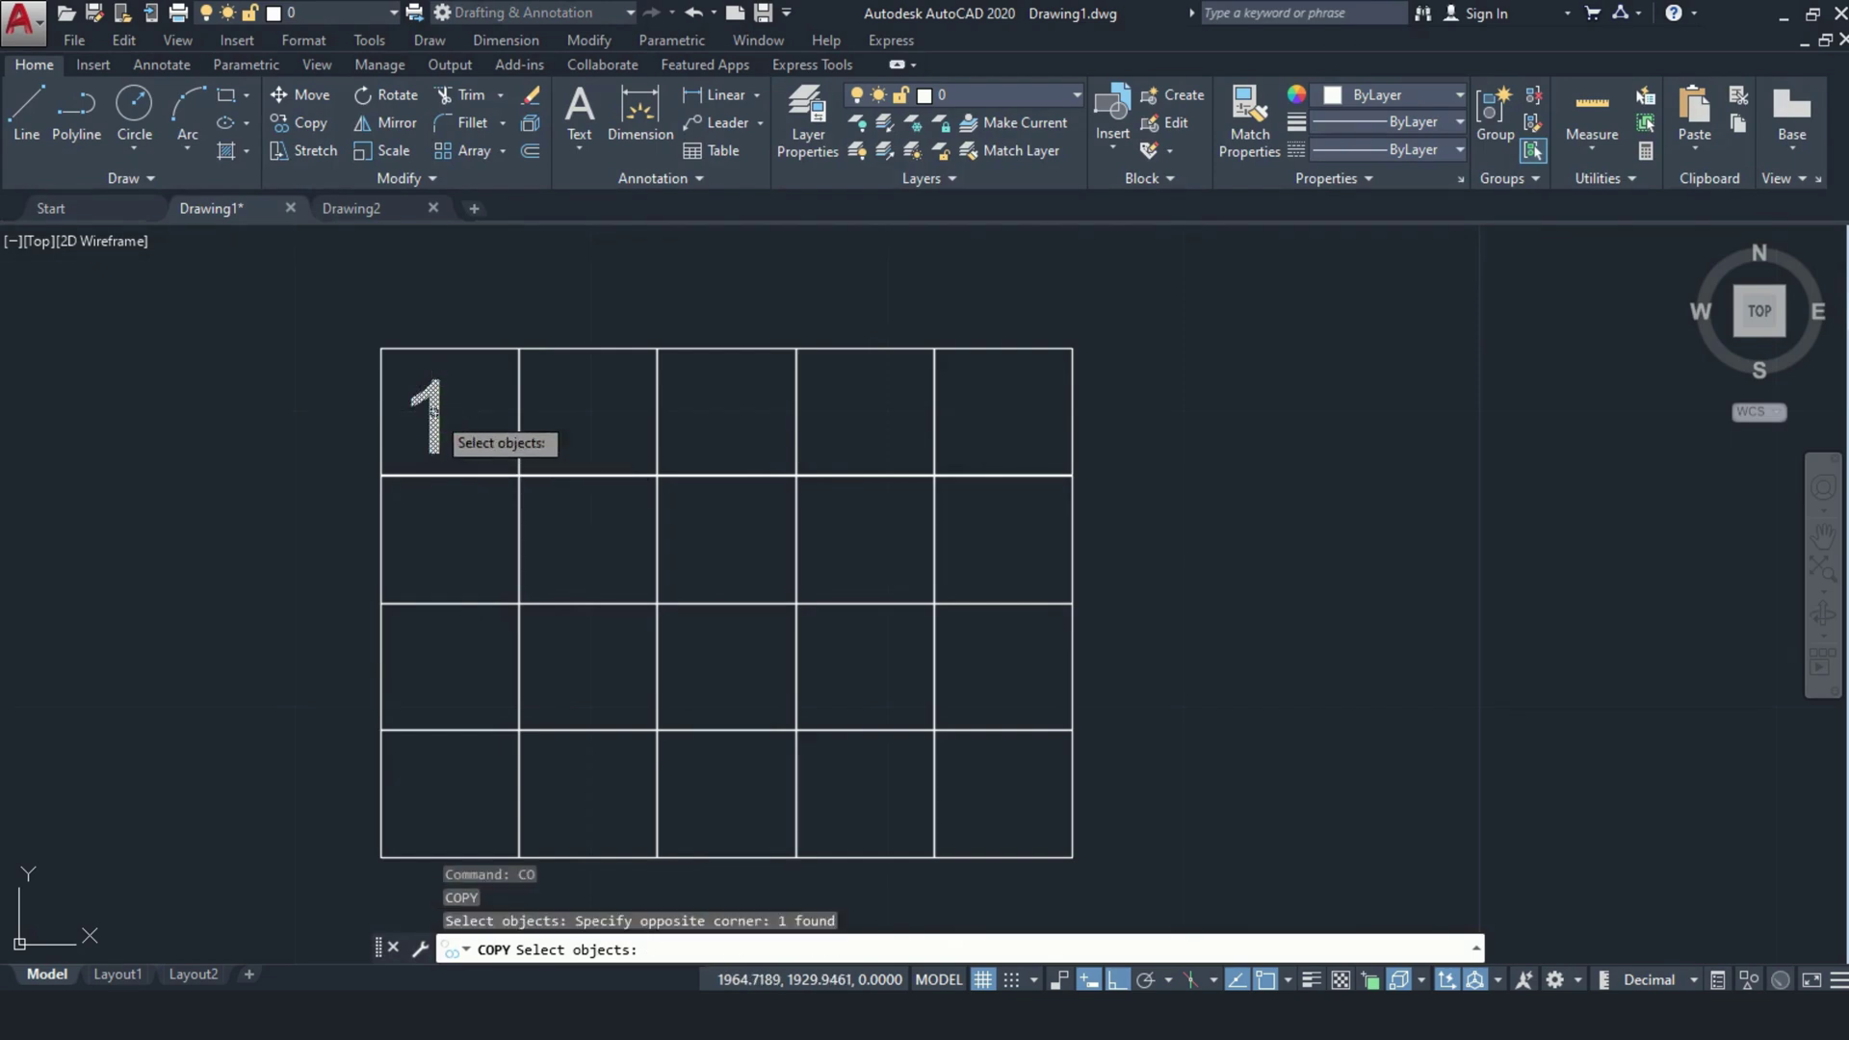
key(Return)
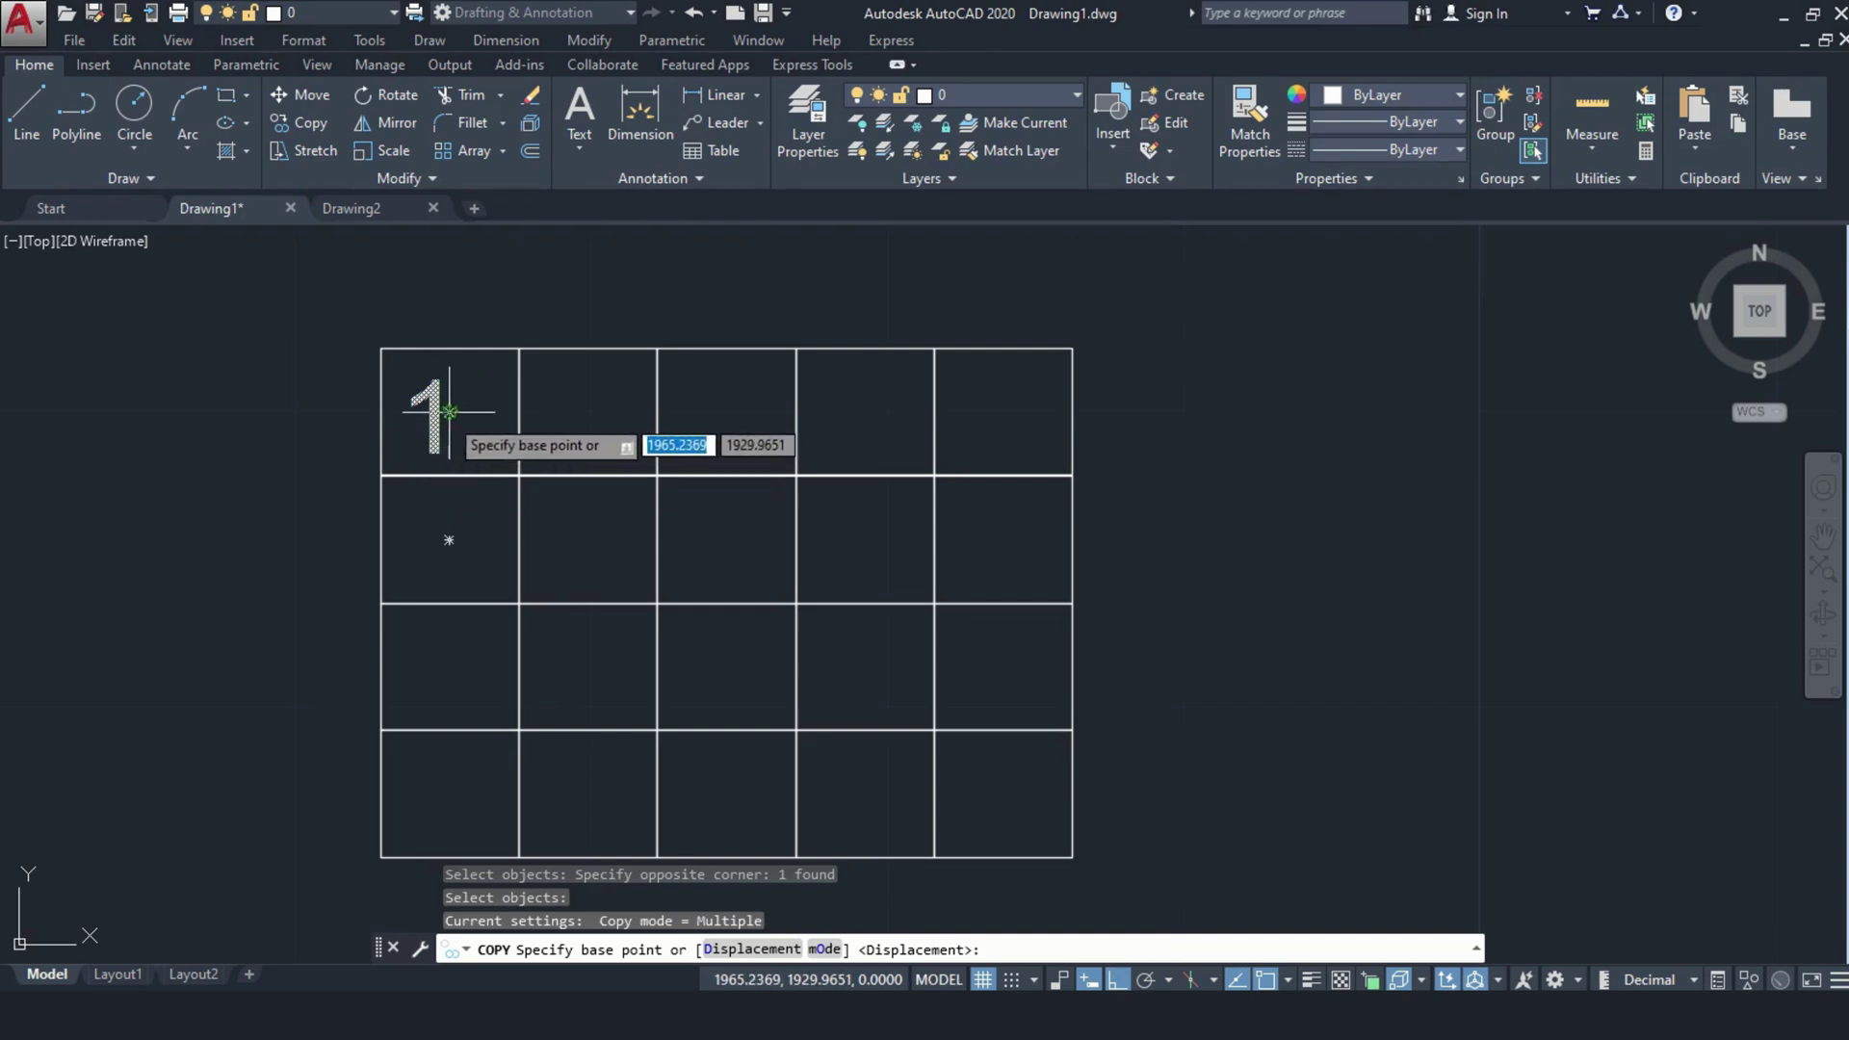
click(444, 414)
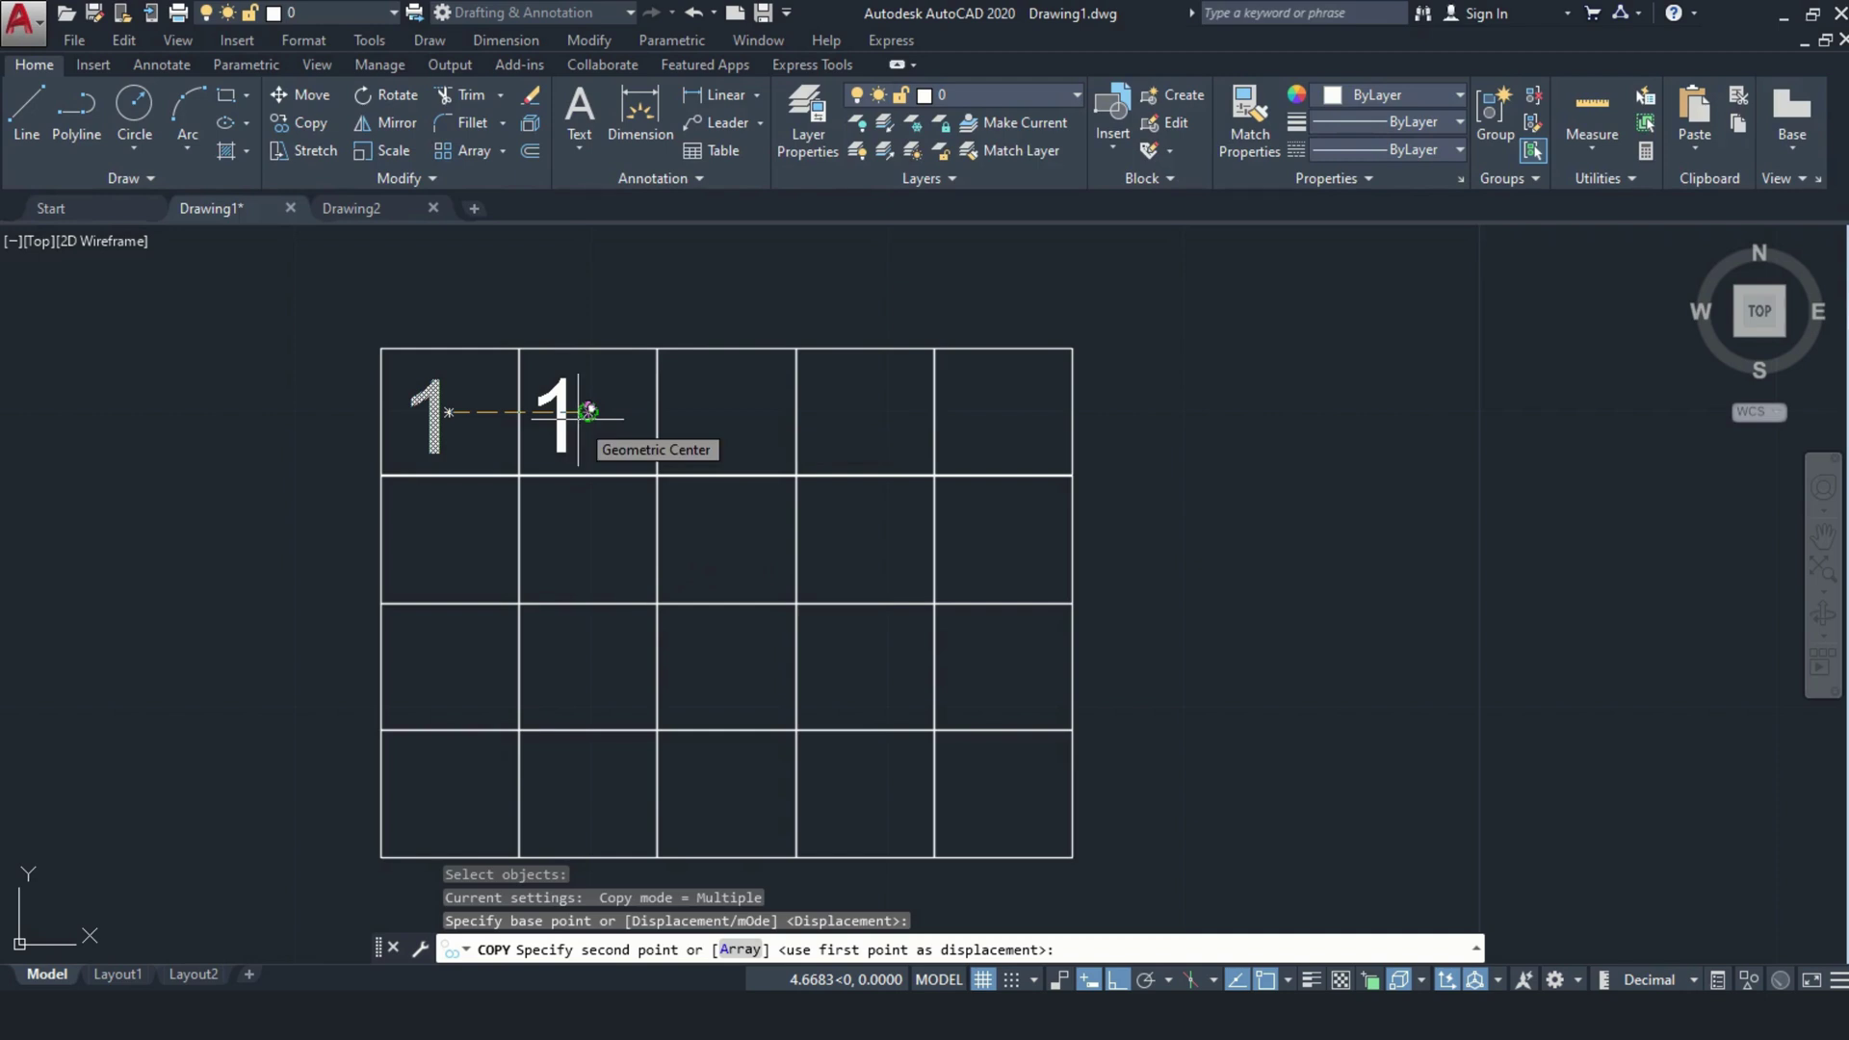
key(F8)
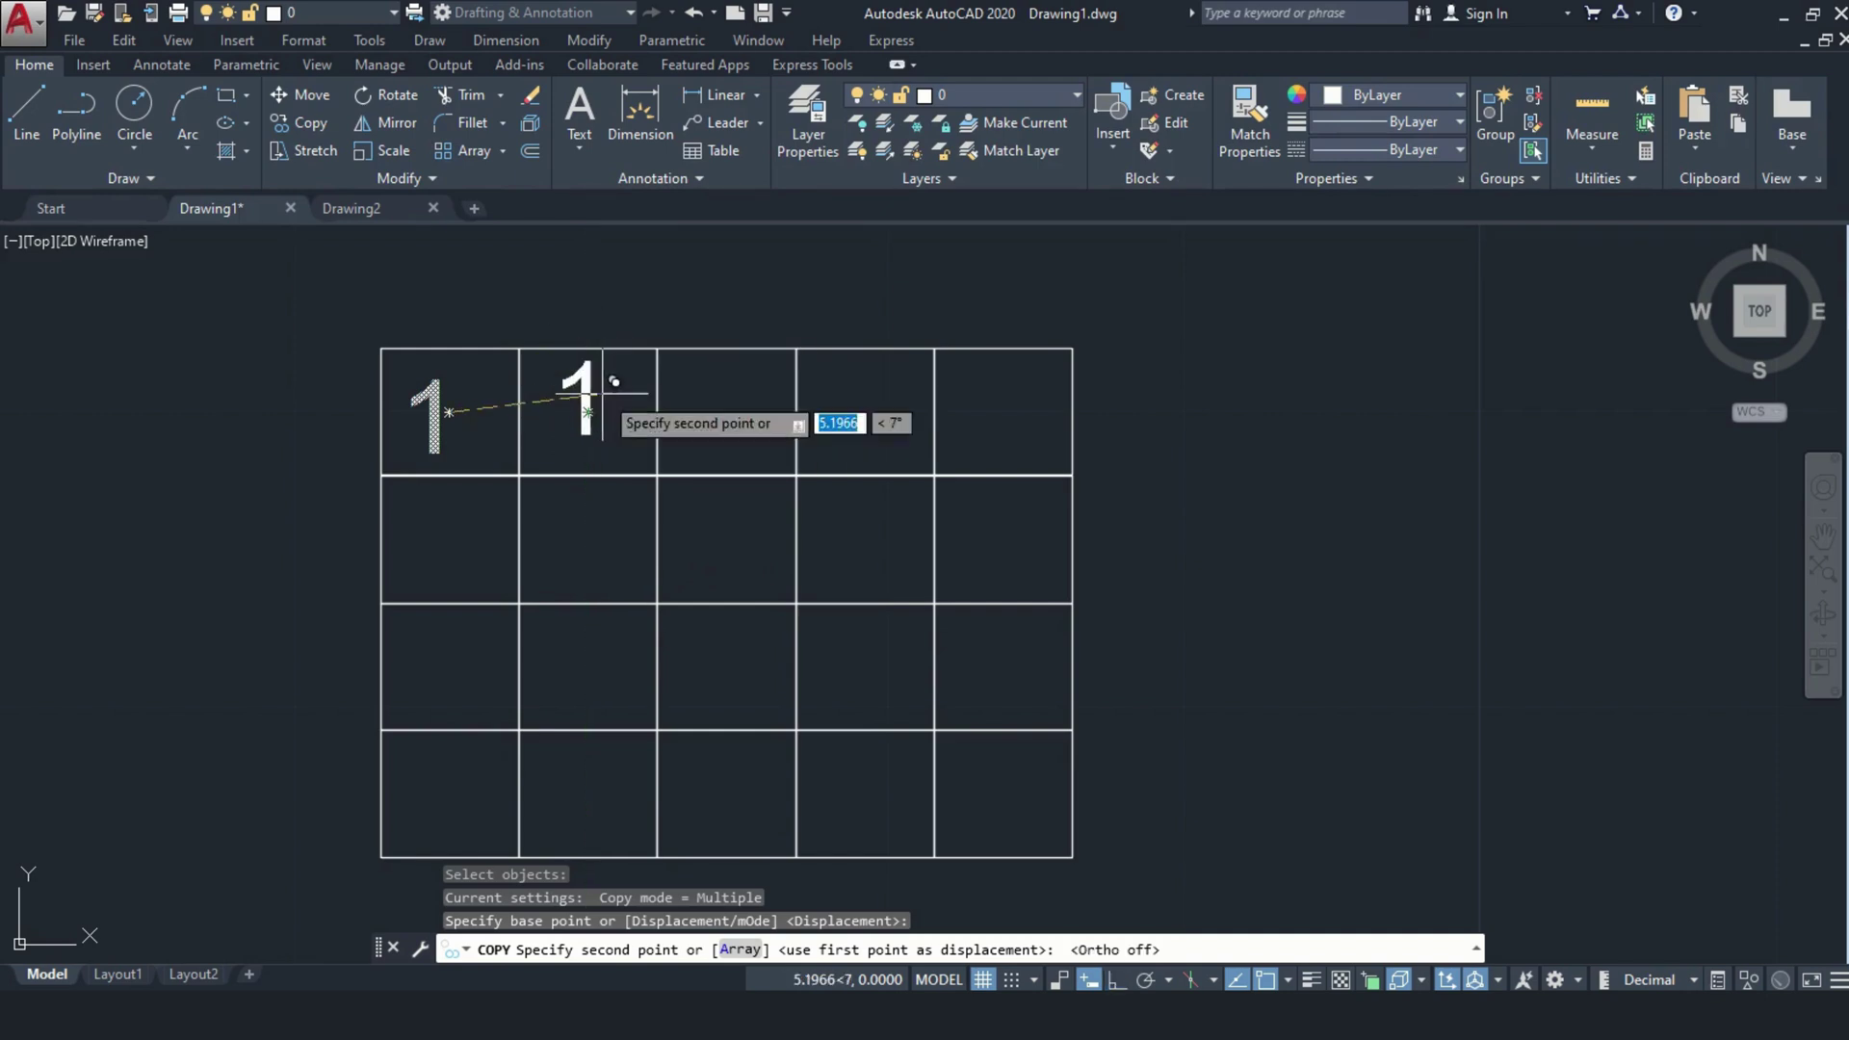
key(F8)
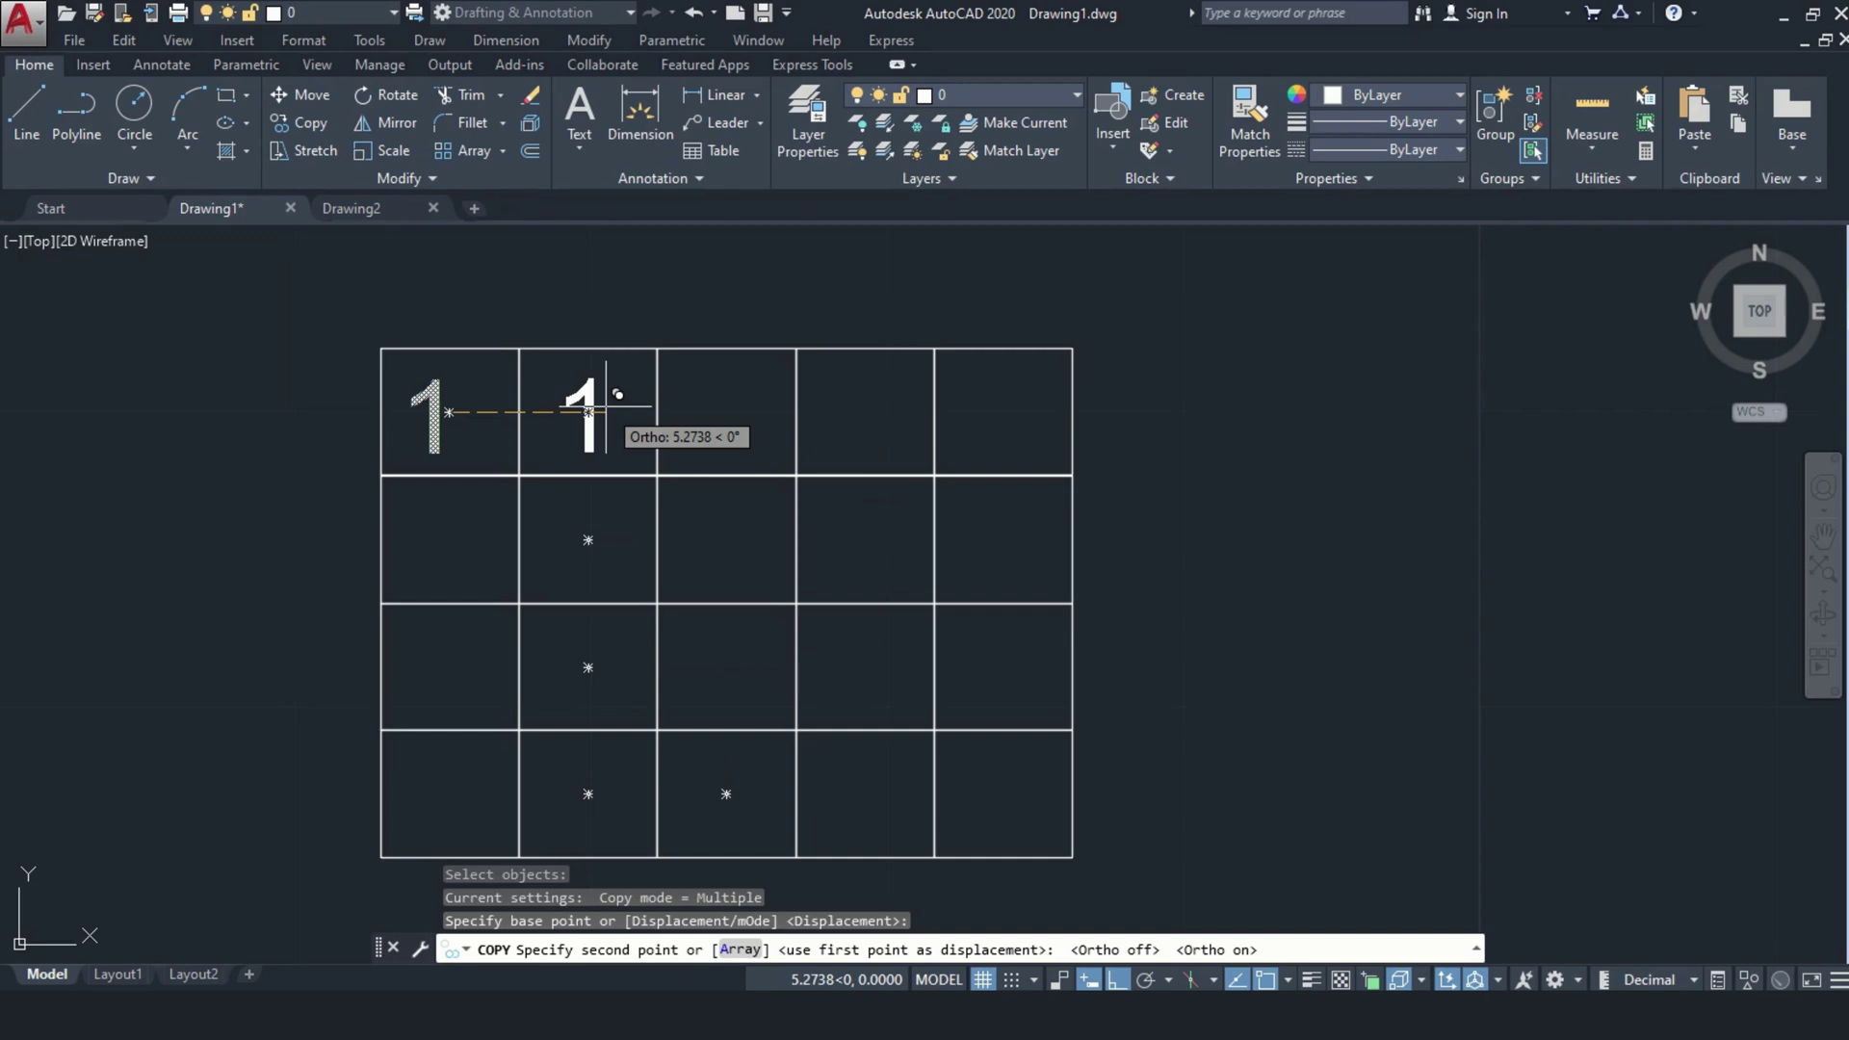
text(A)
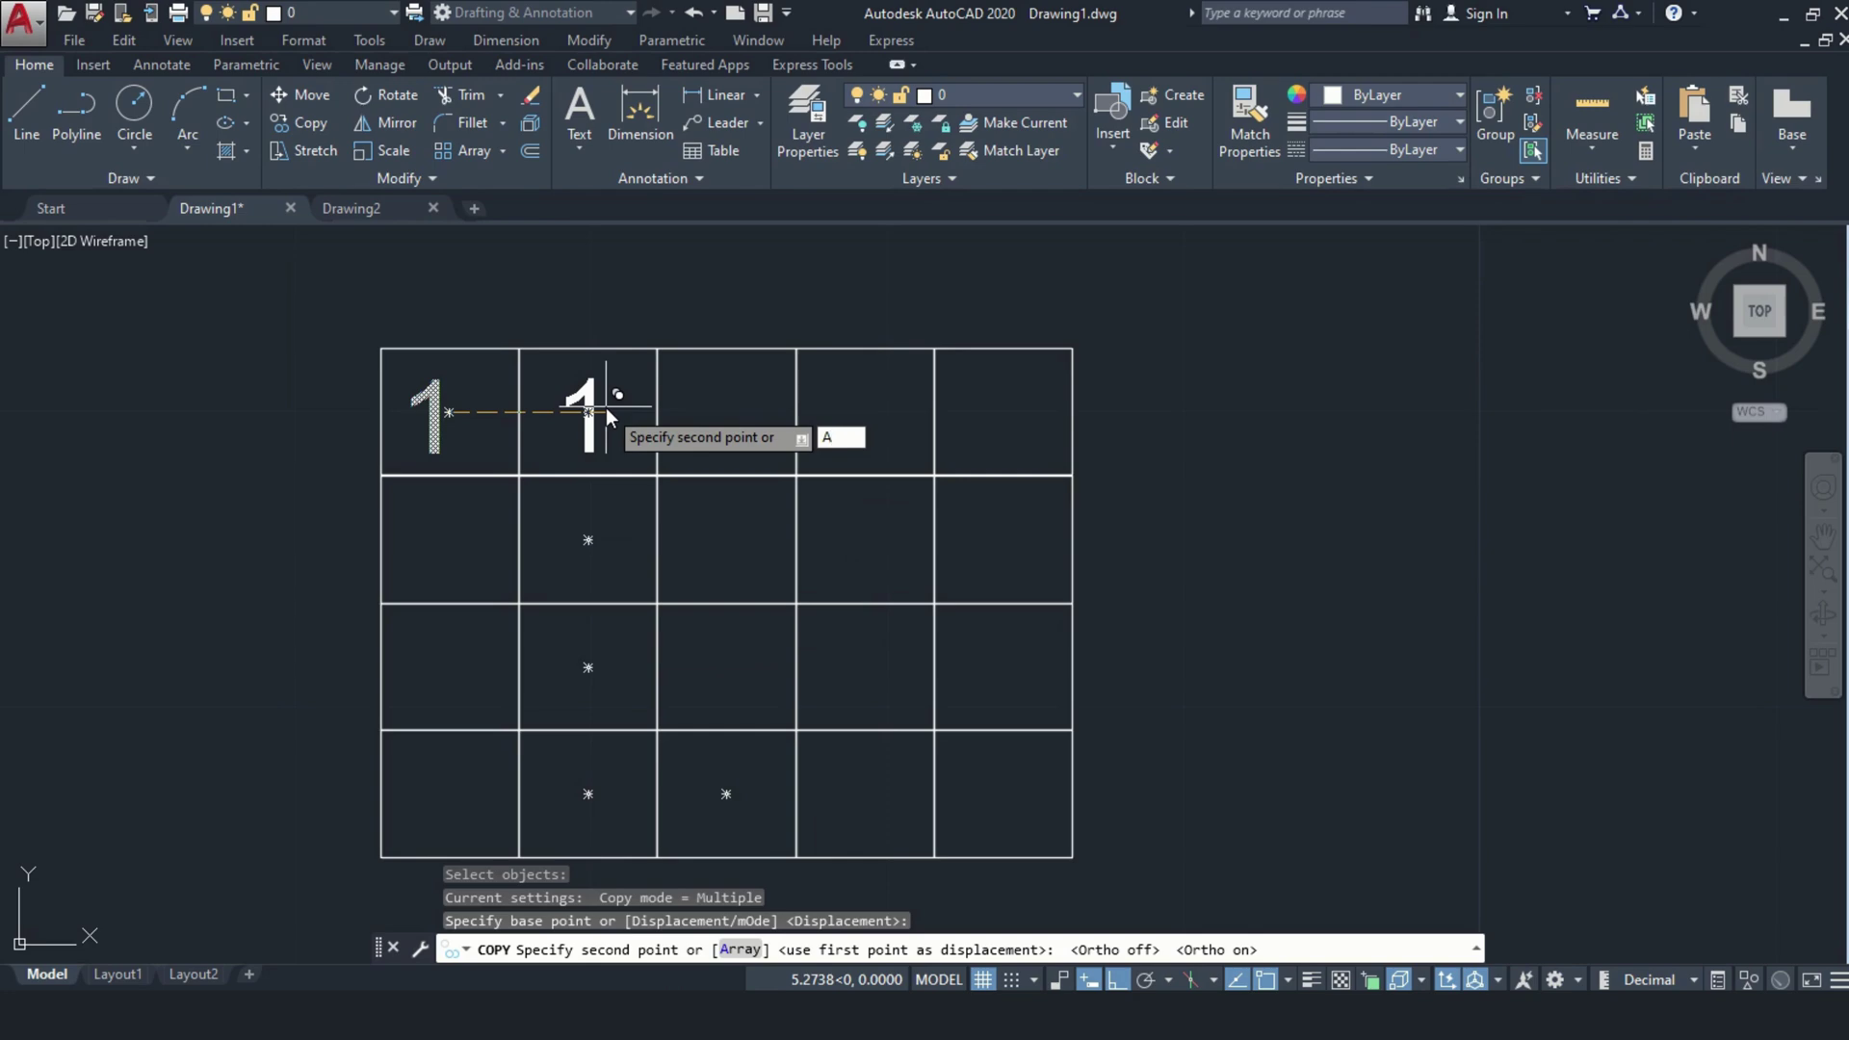
key(Return)
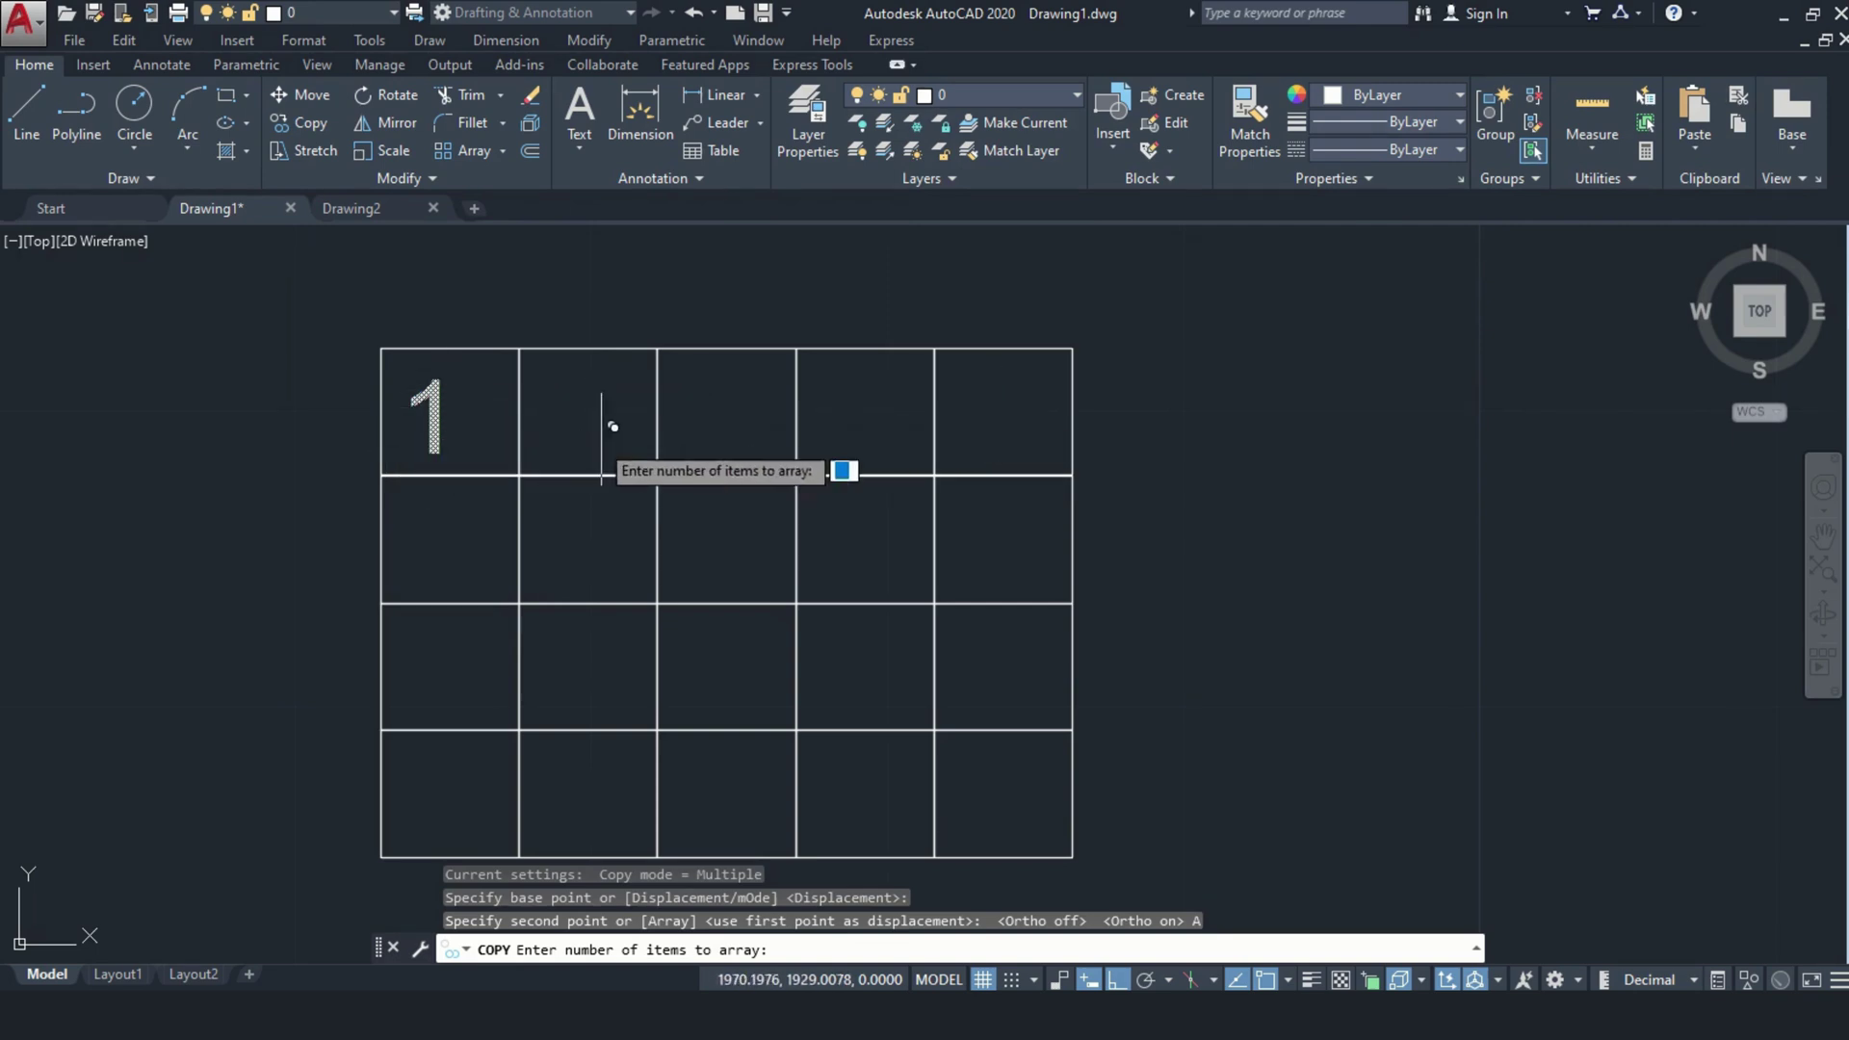
text(4)
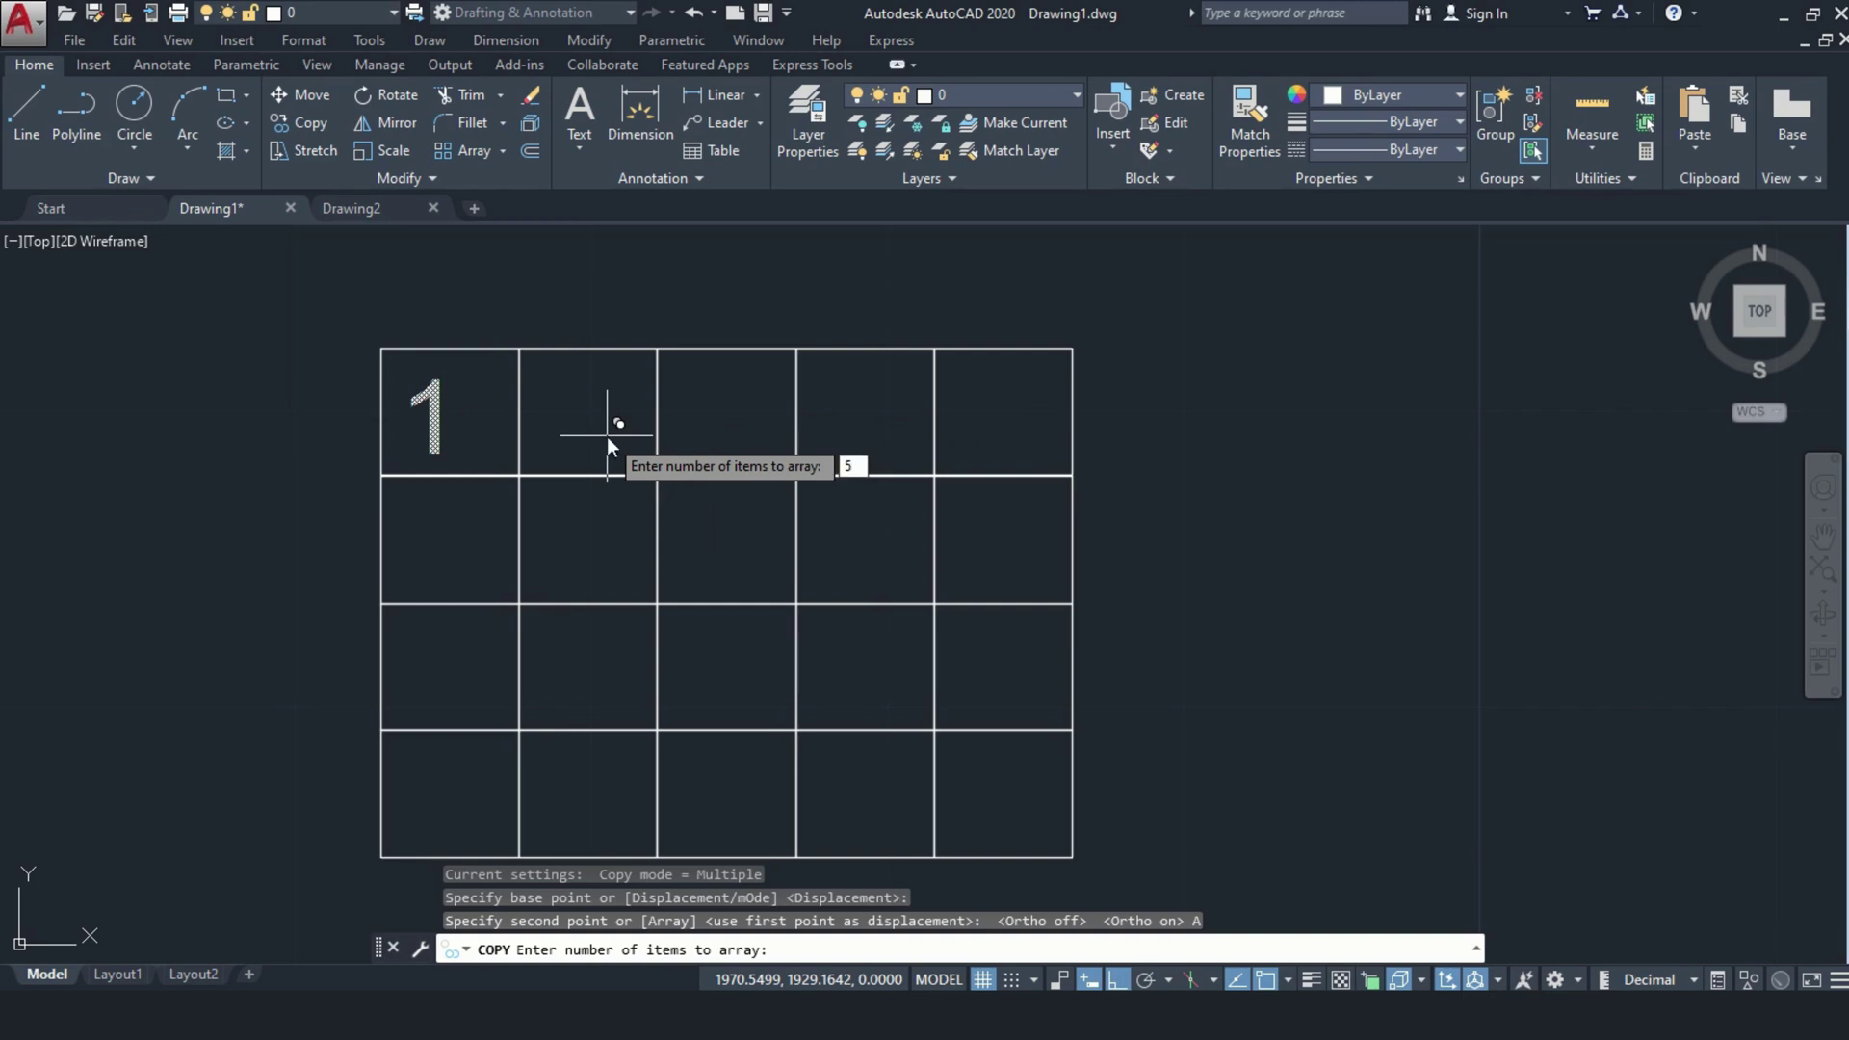
key(Return)
key(Return)
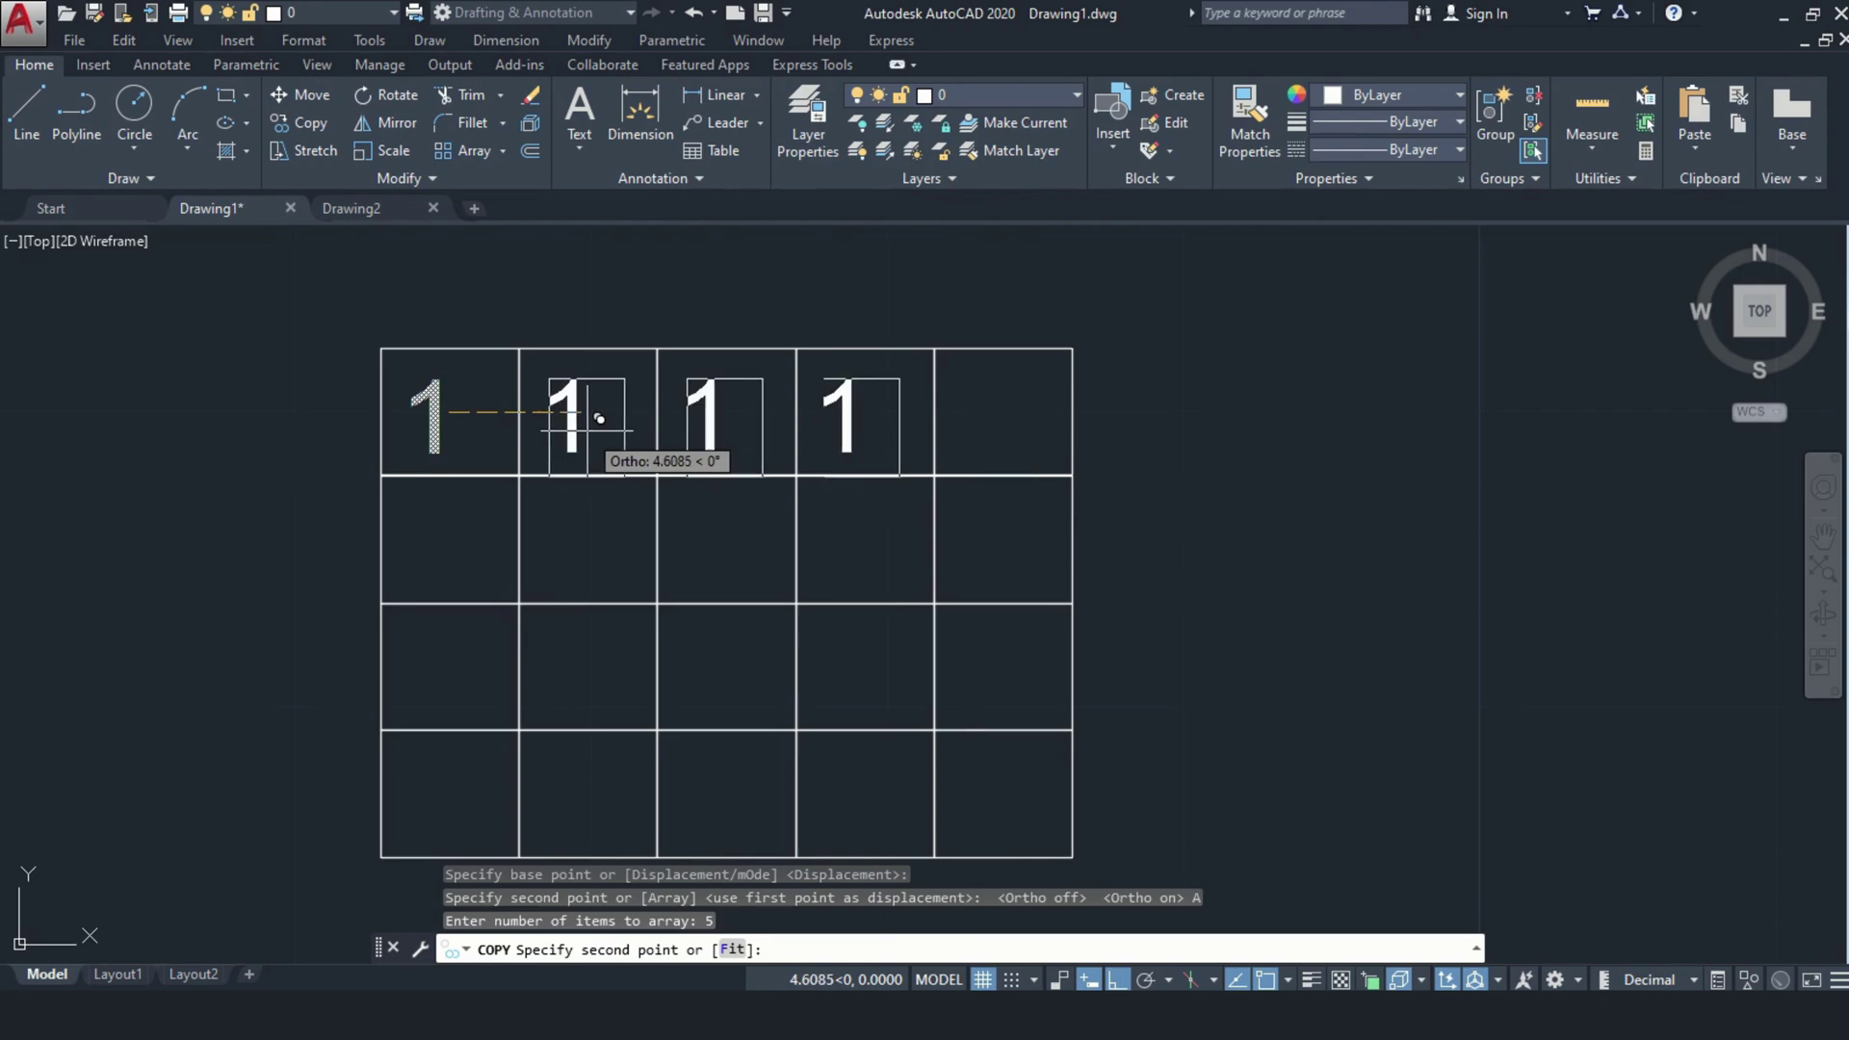
click(606, 414)
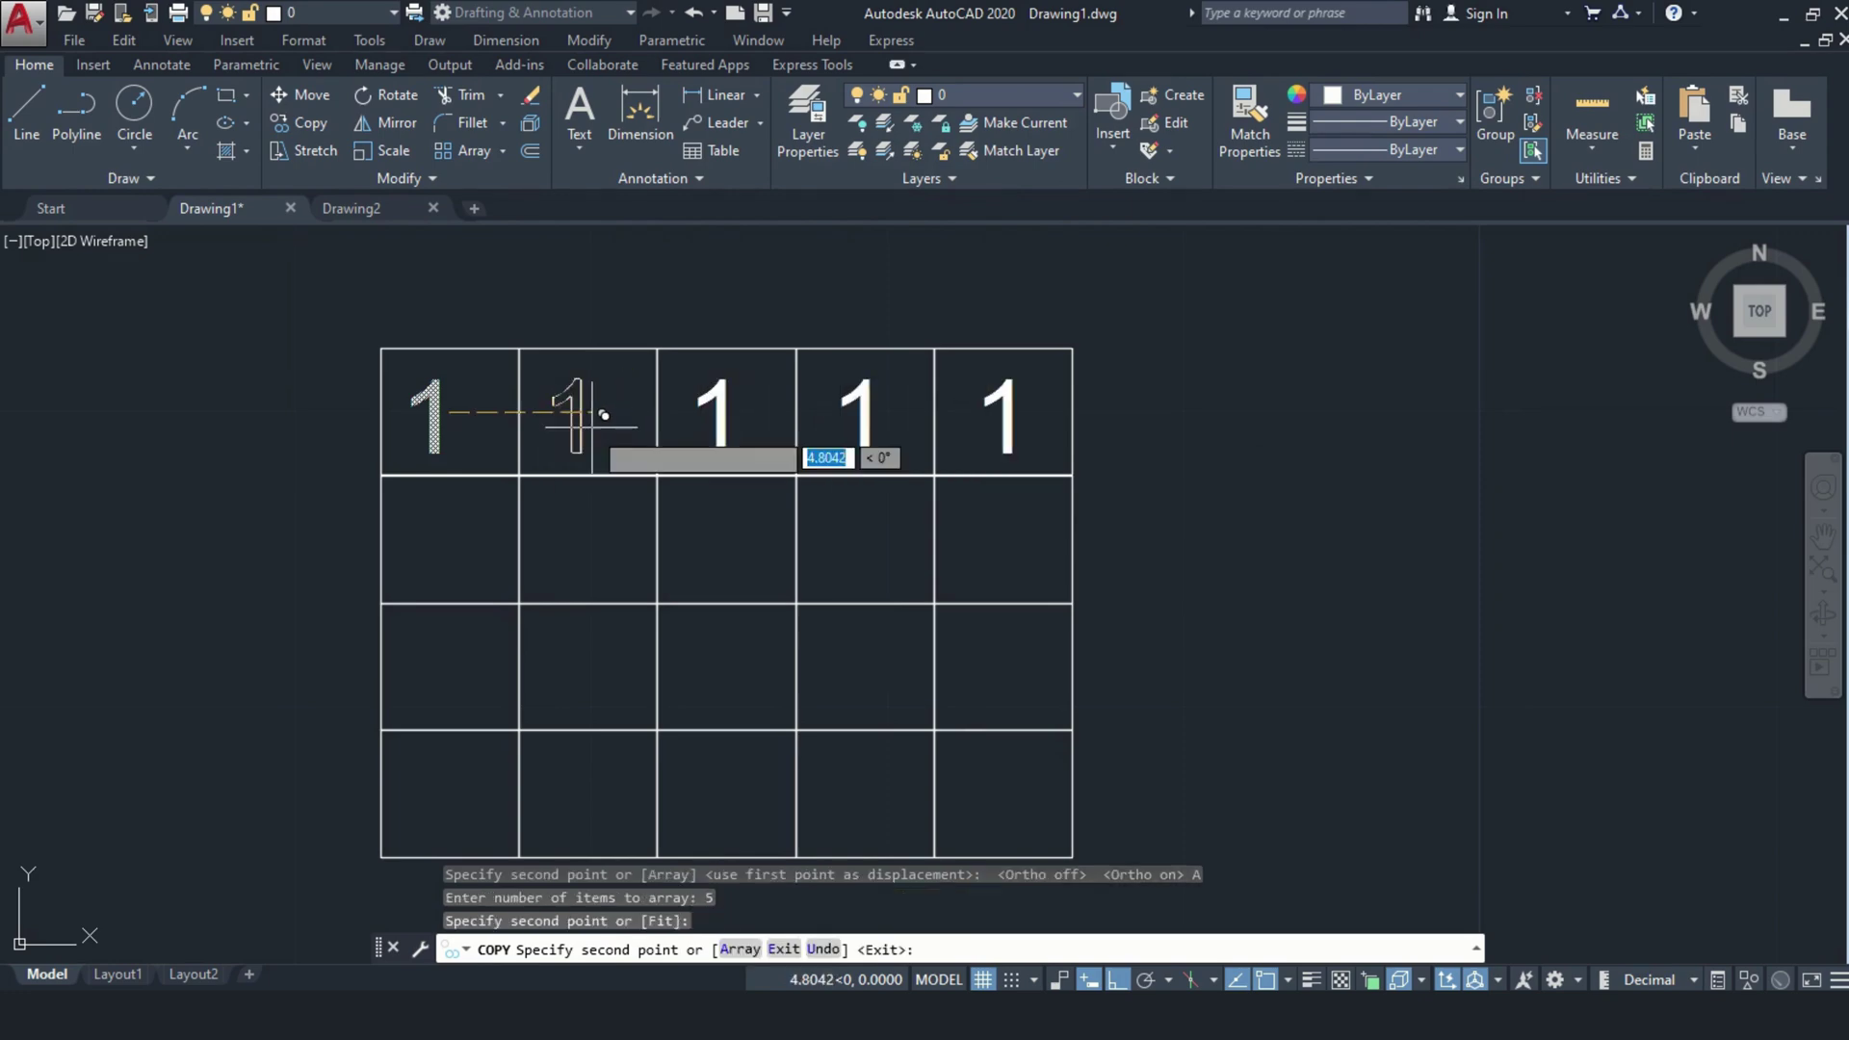
key(Escape)
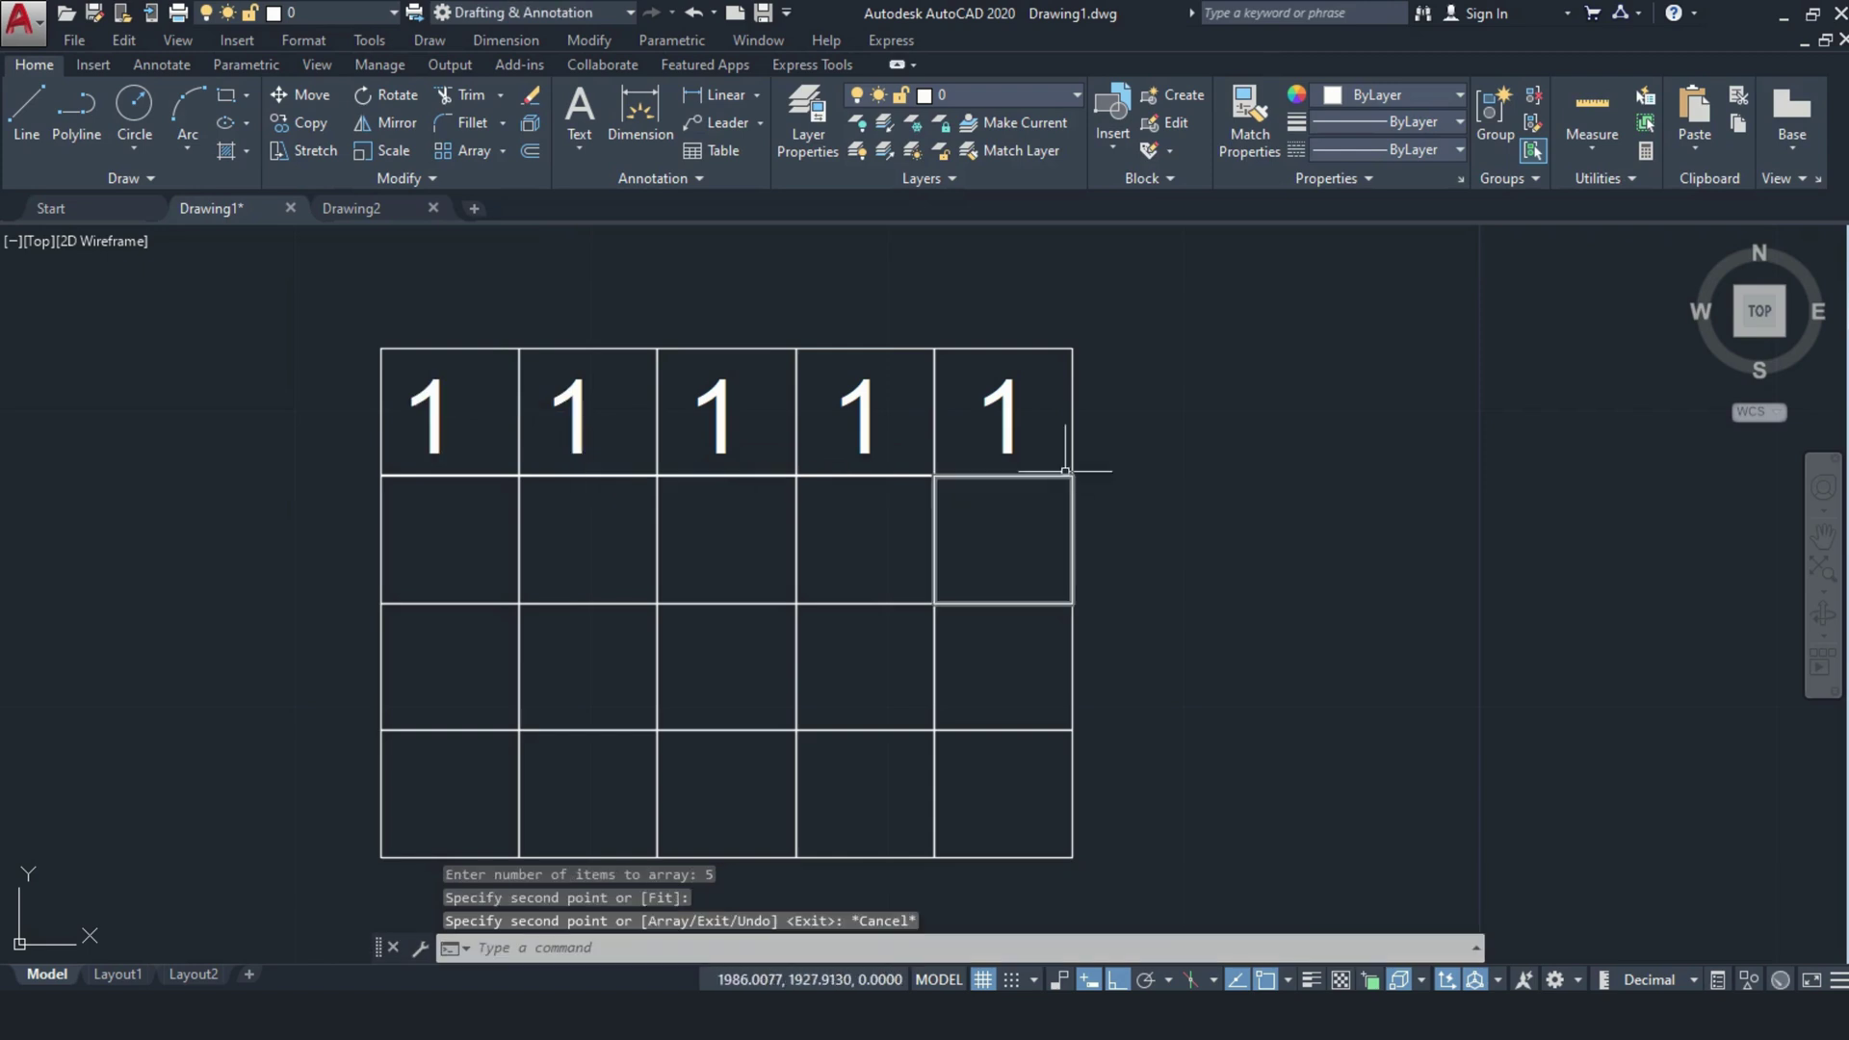
Step: Copy the top row's five numbers and paste them into each of the three rows below
click(394, 366)
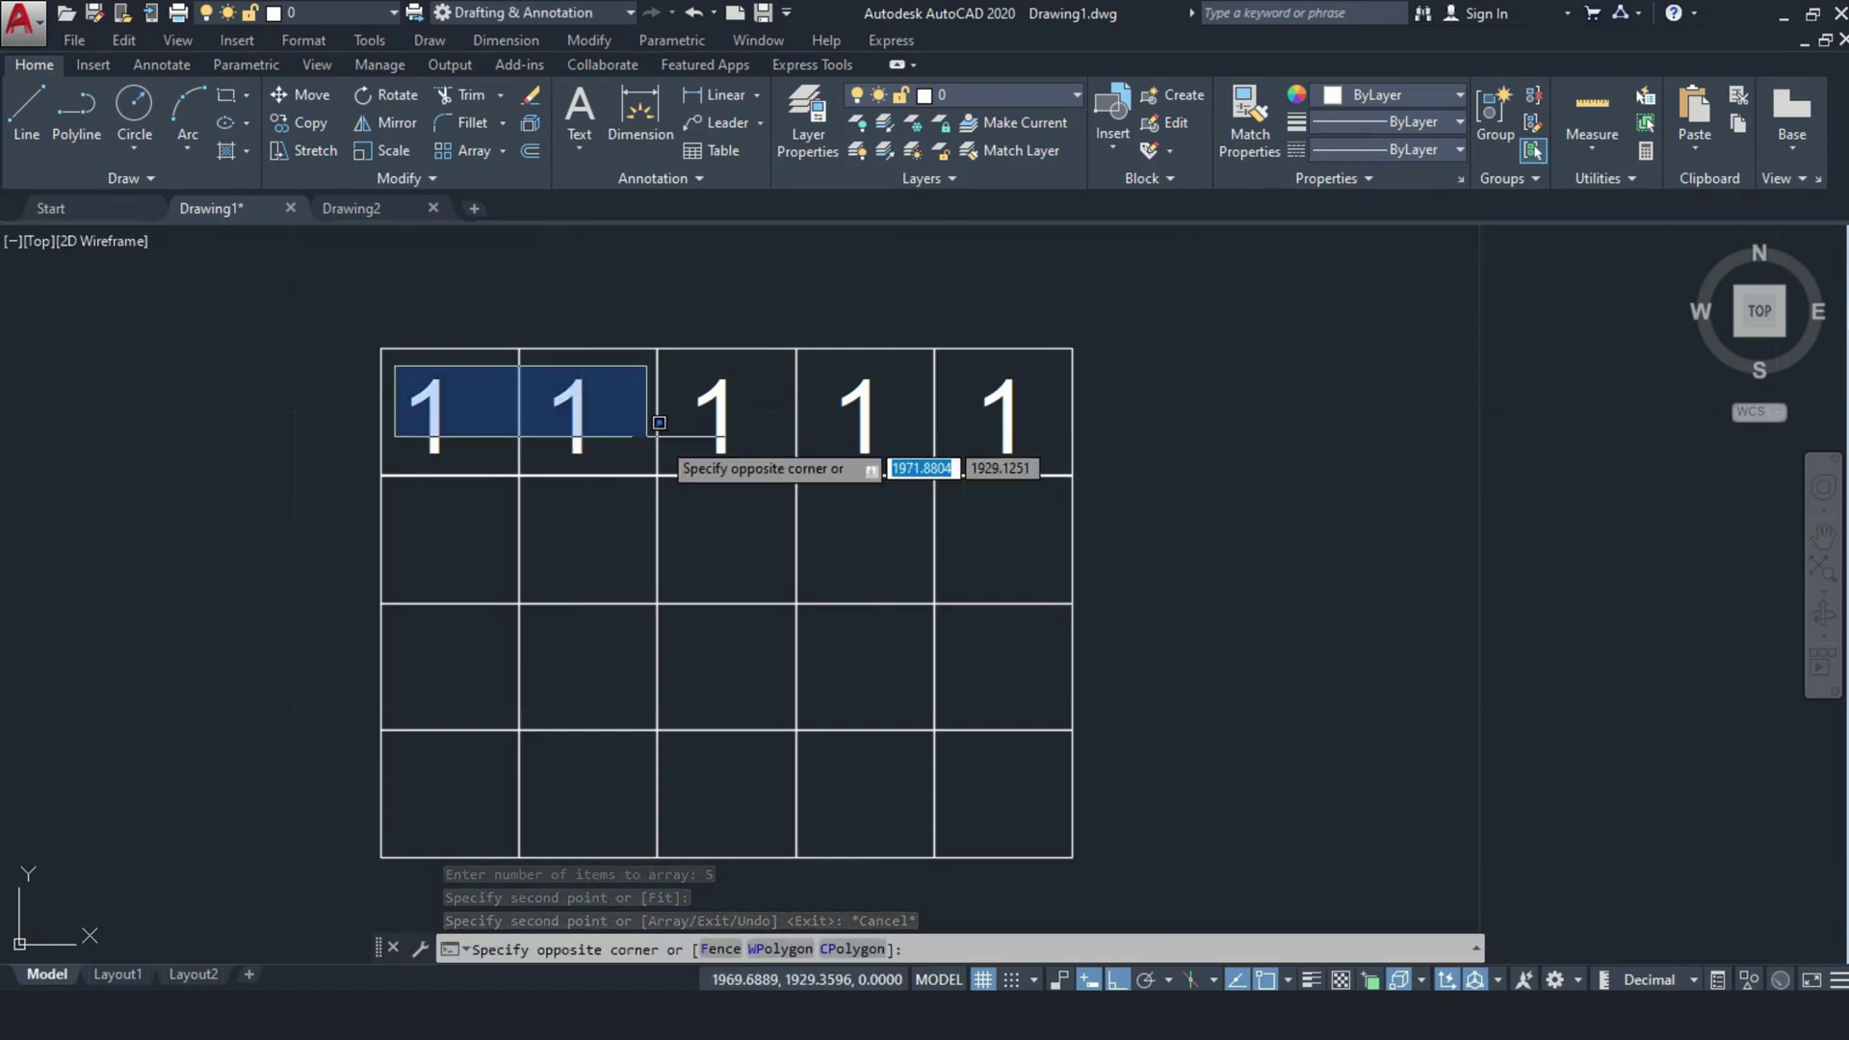
click(1065, 469)
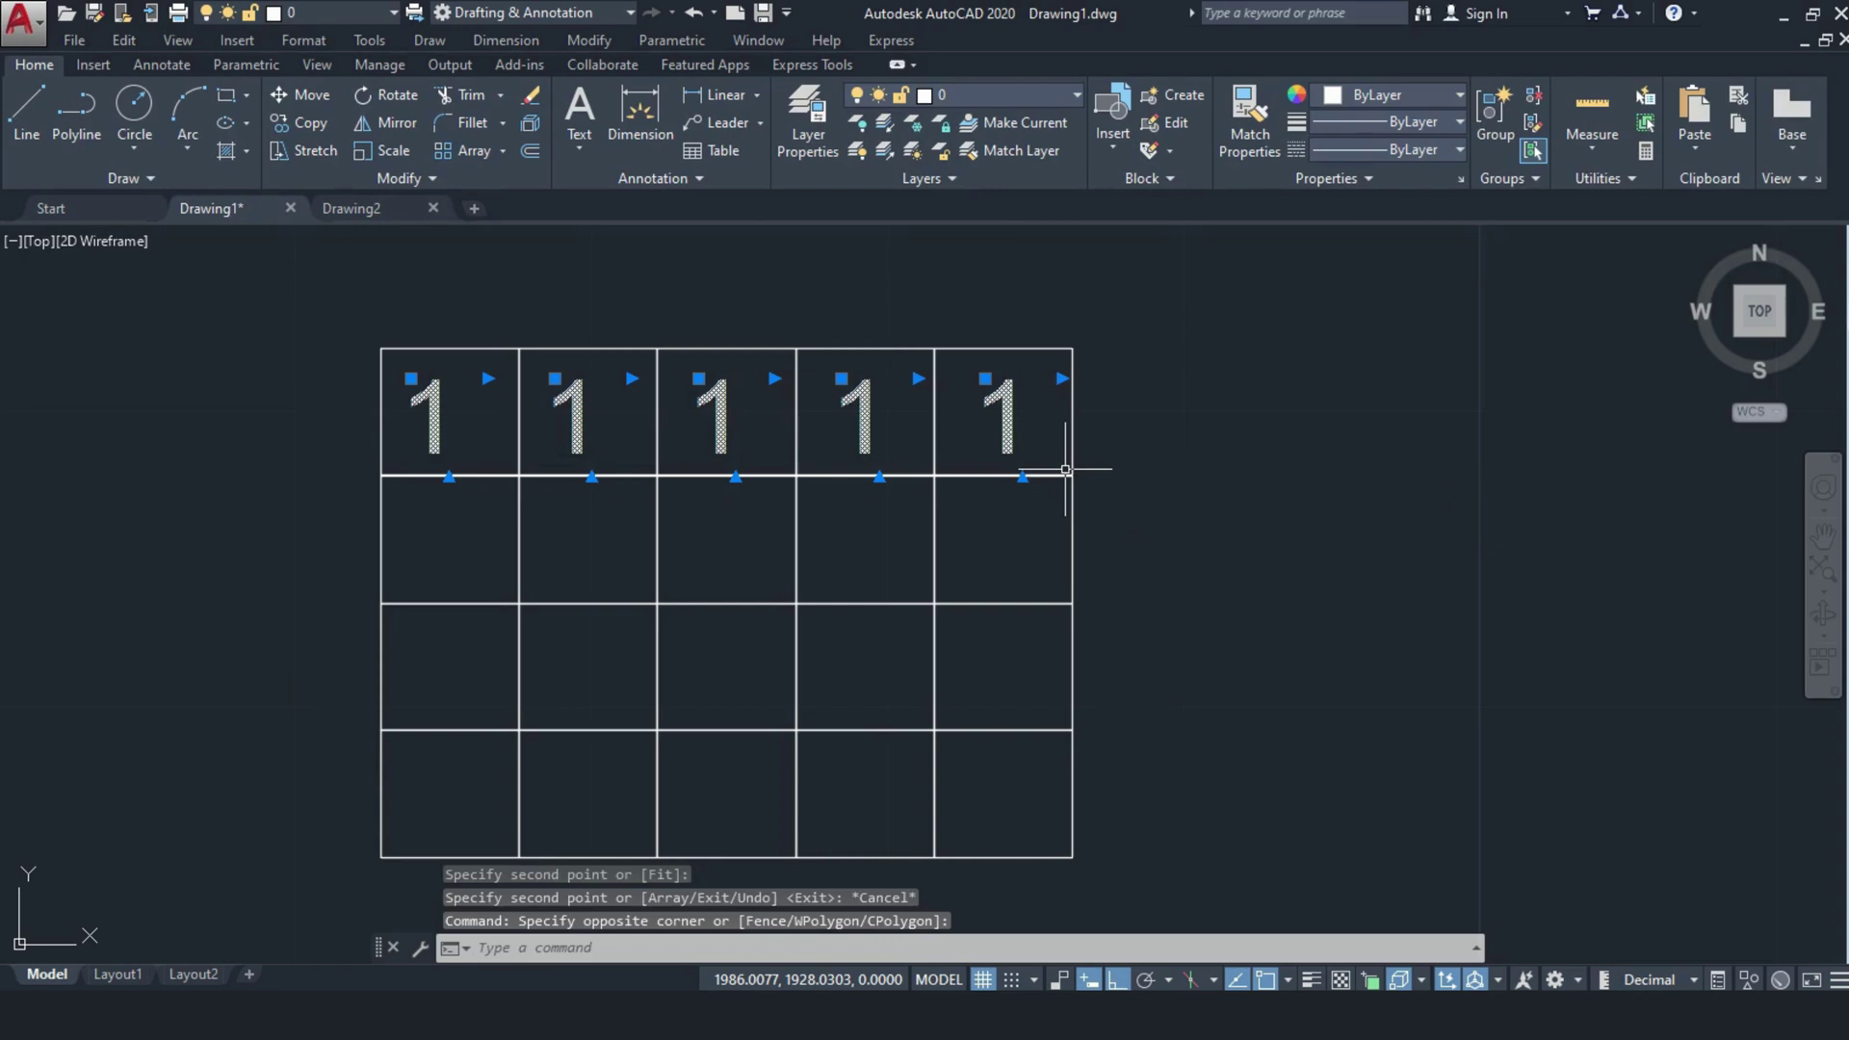
key(ctrl+c)
key(ctrl+v)
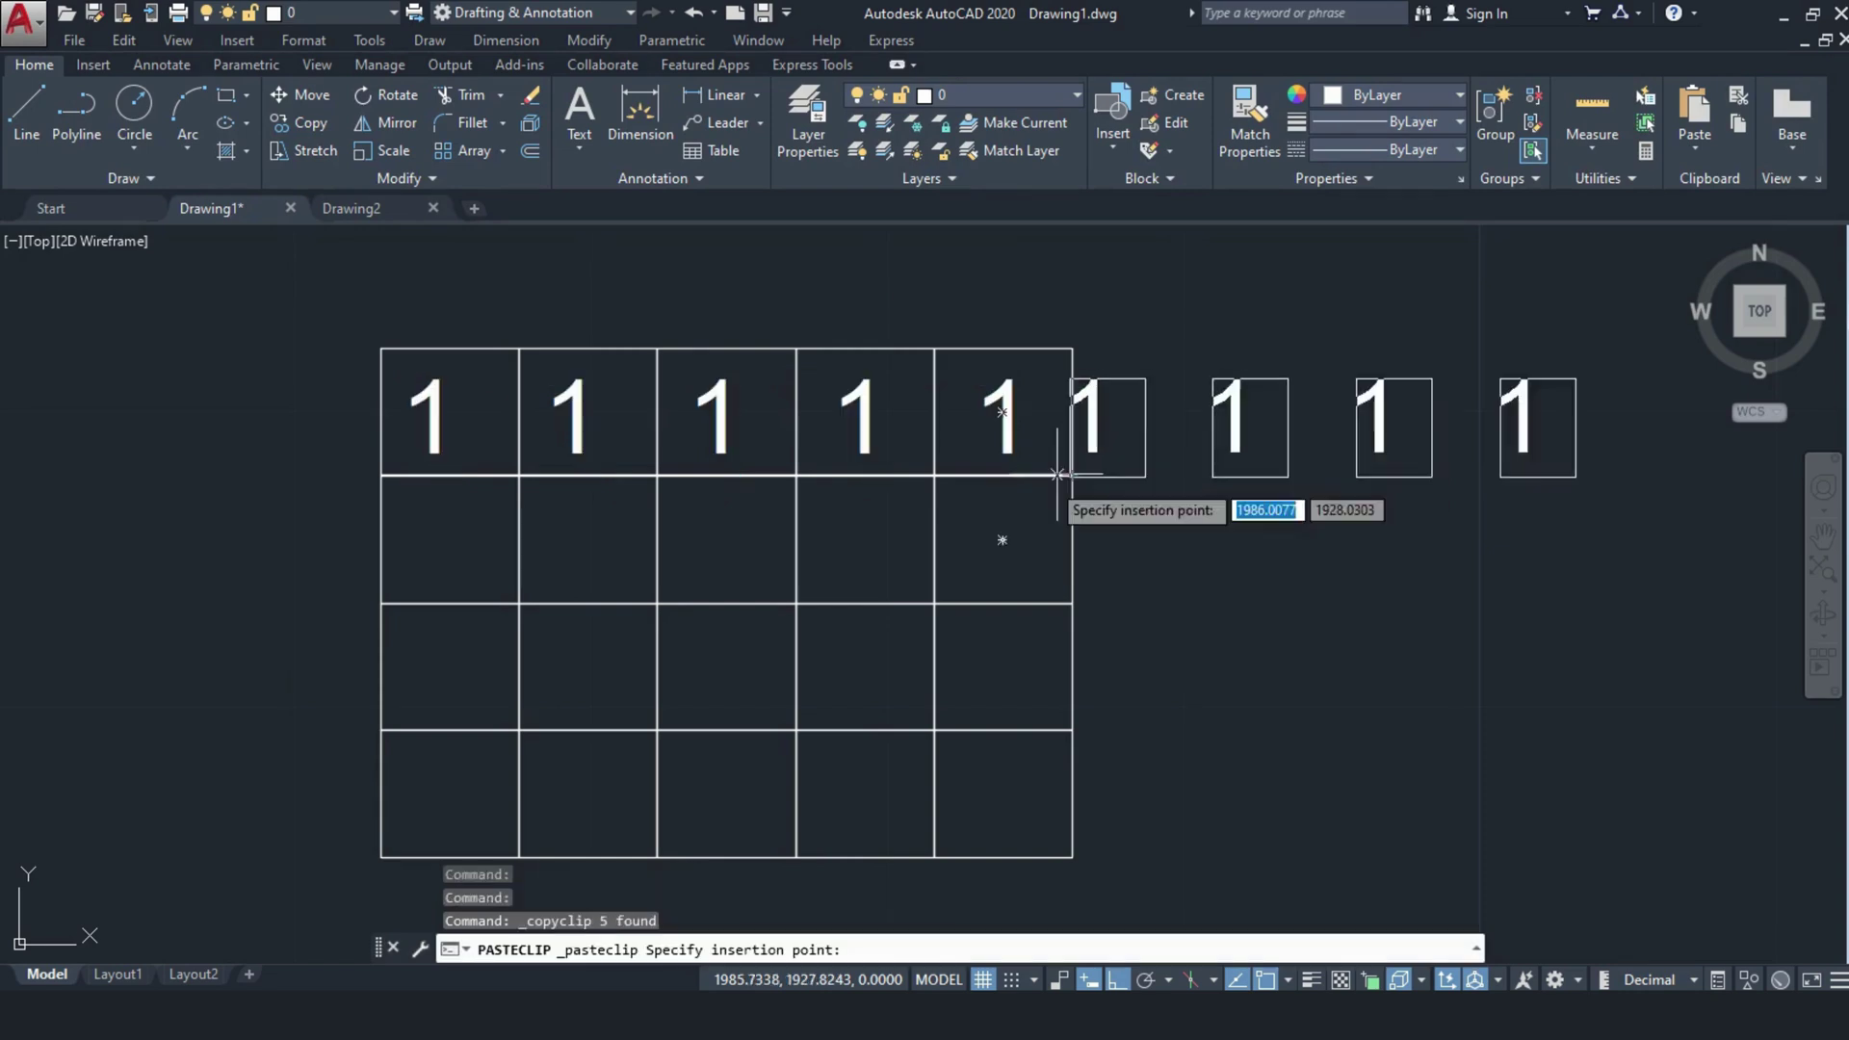
click(392, 599)
key(ctrl+v)
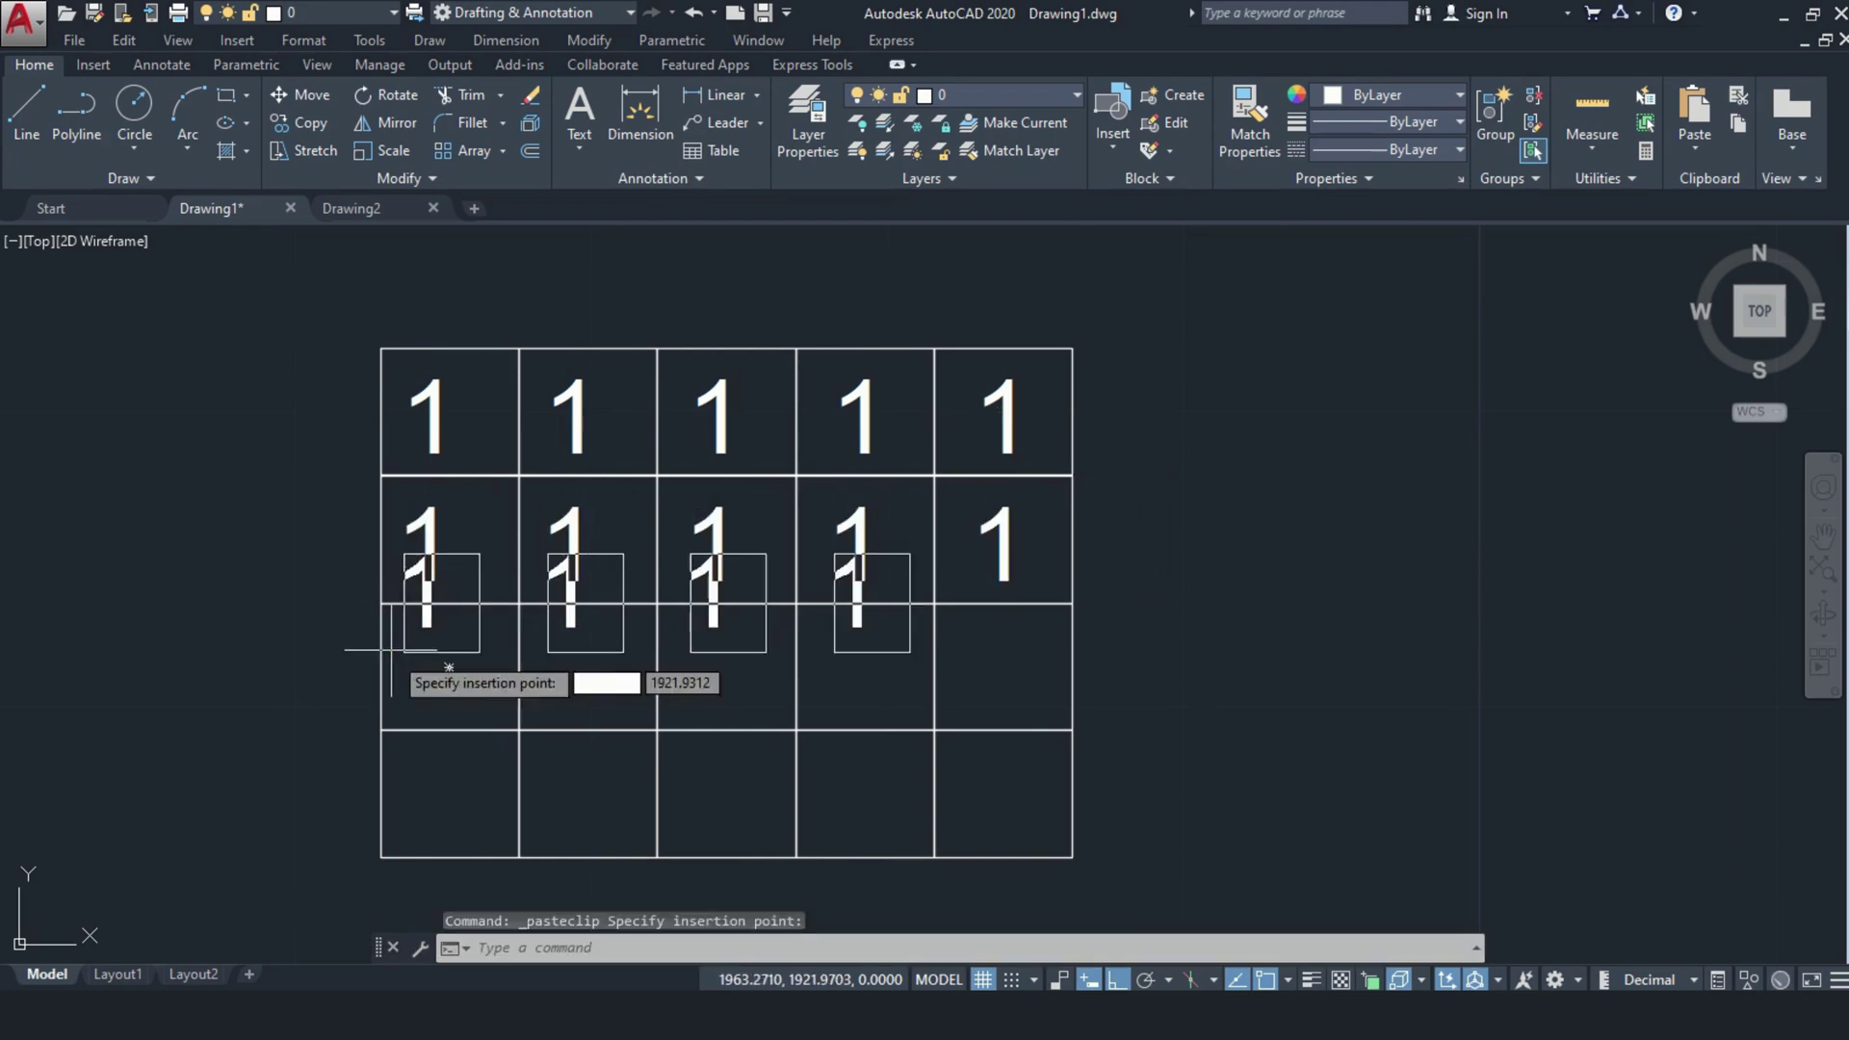
click(394, 724)
key(ctrl+v)
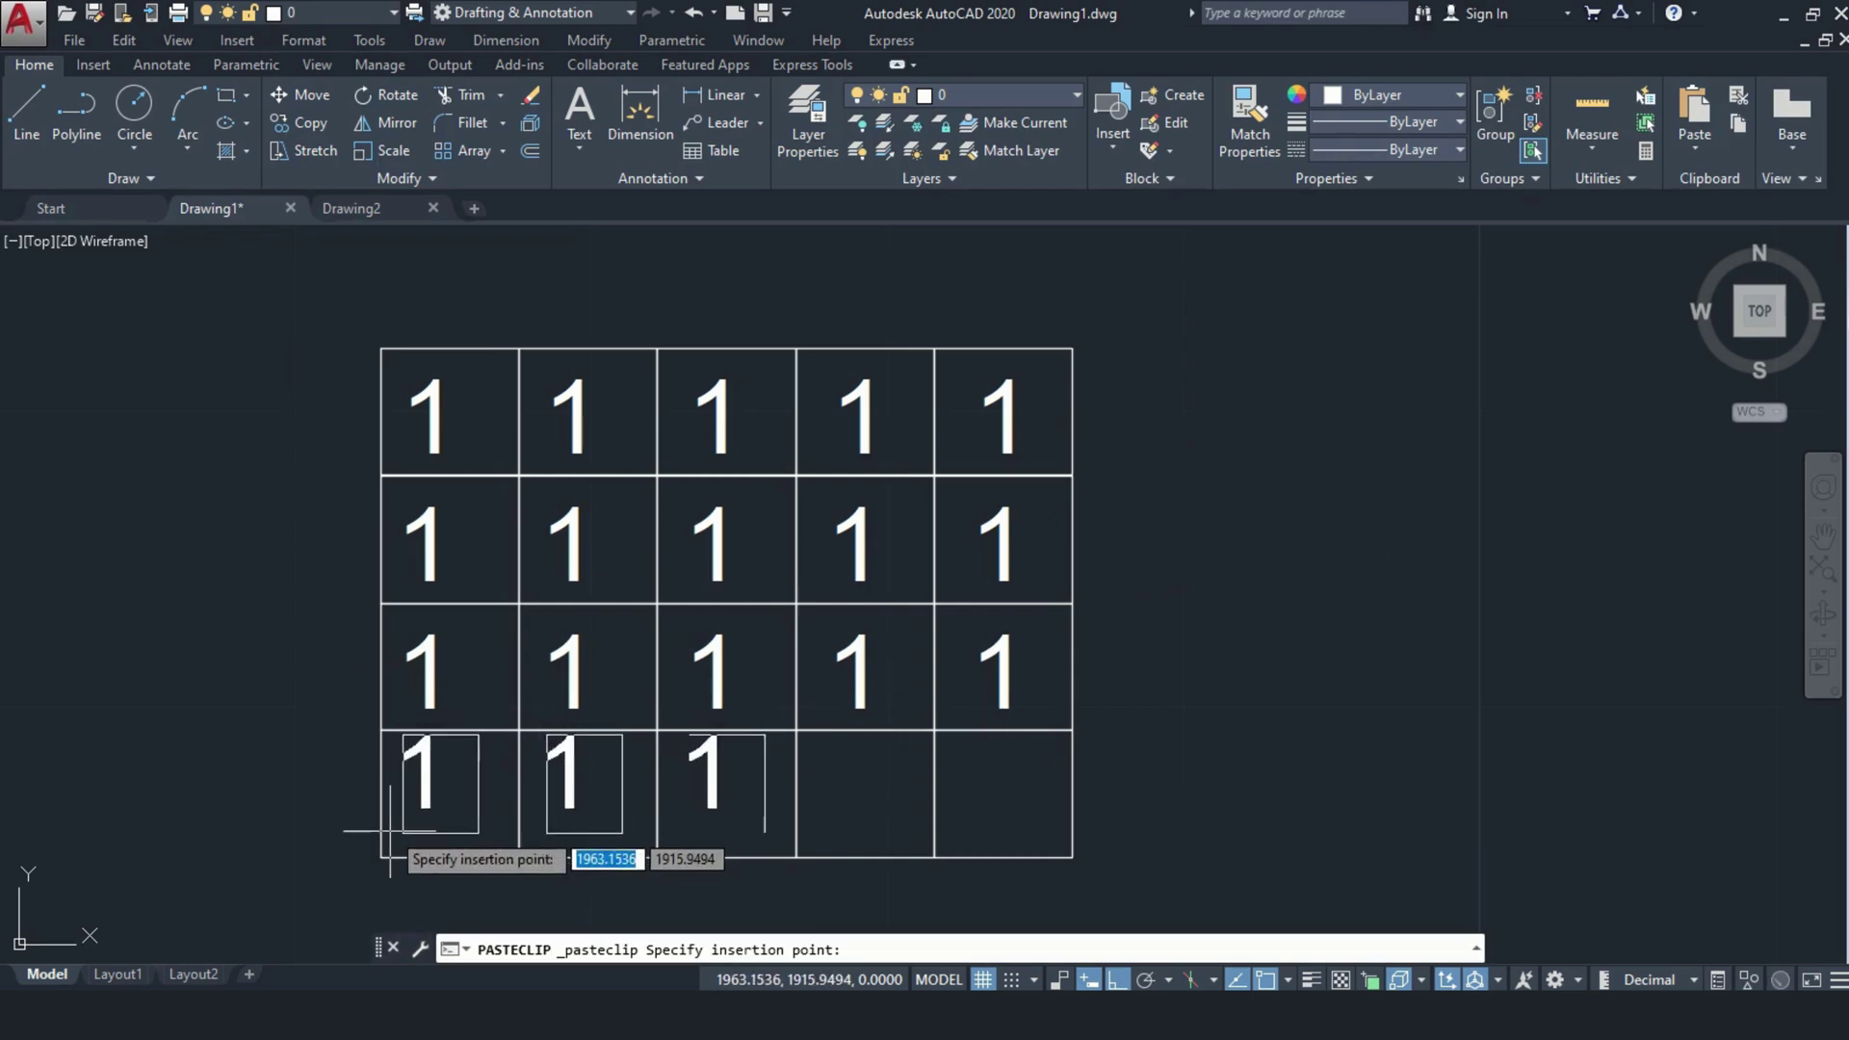
click(394, 851)
key(Escape)
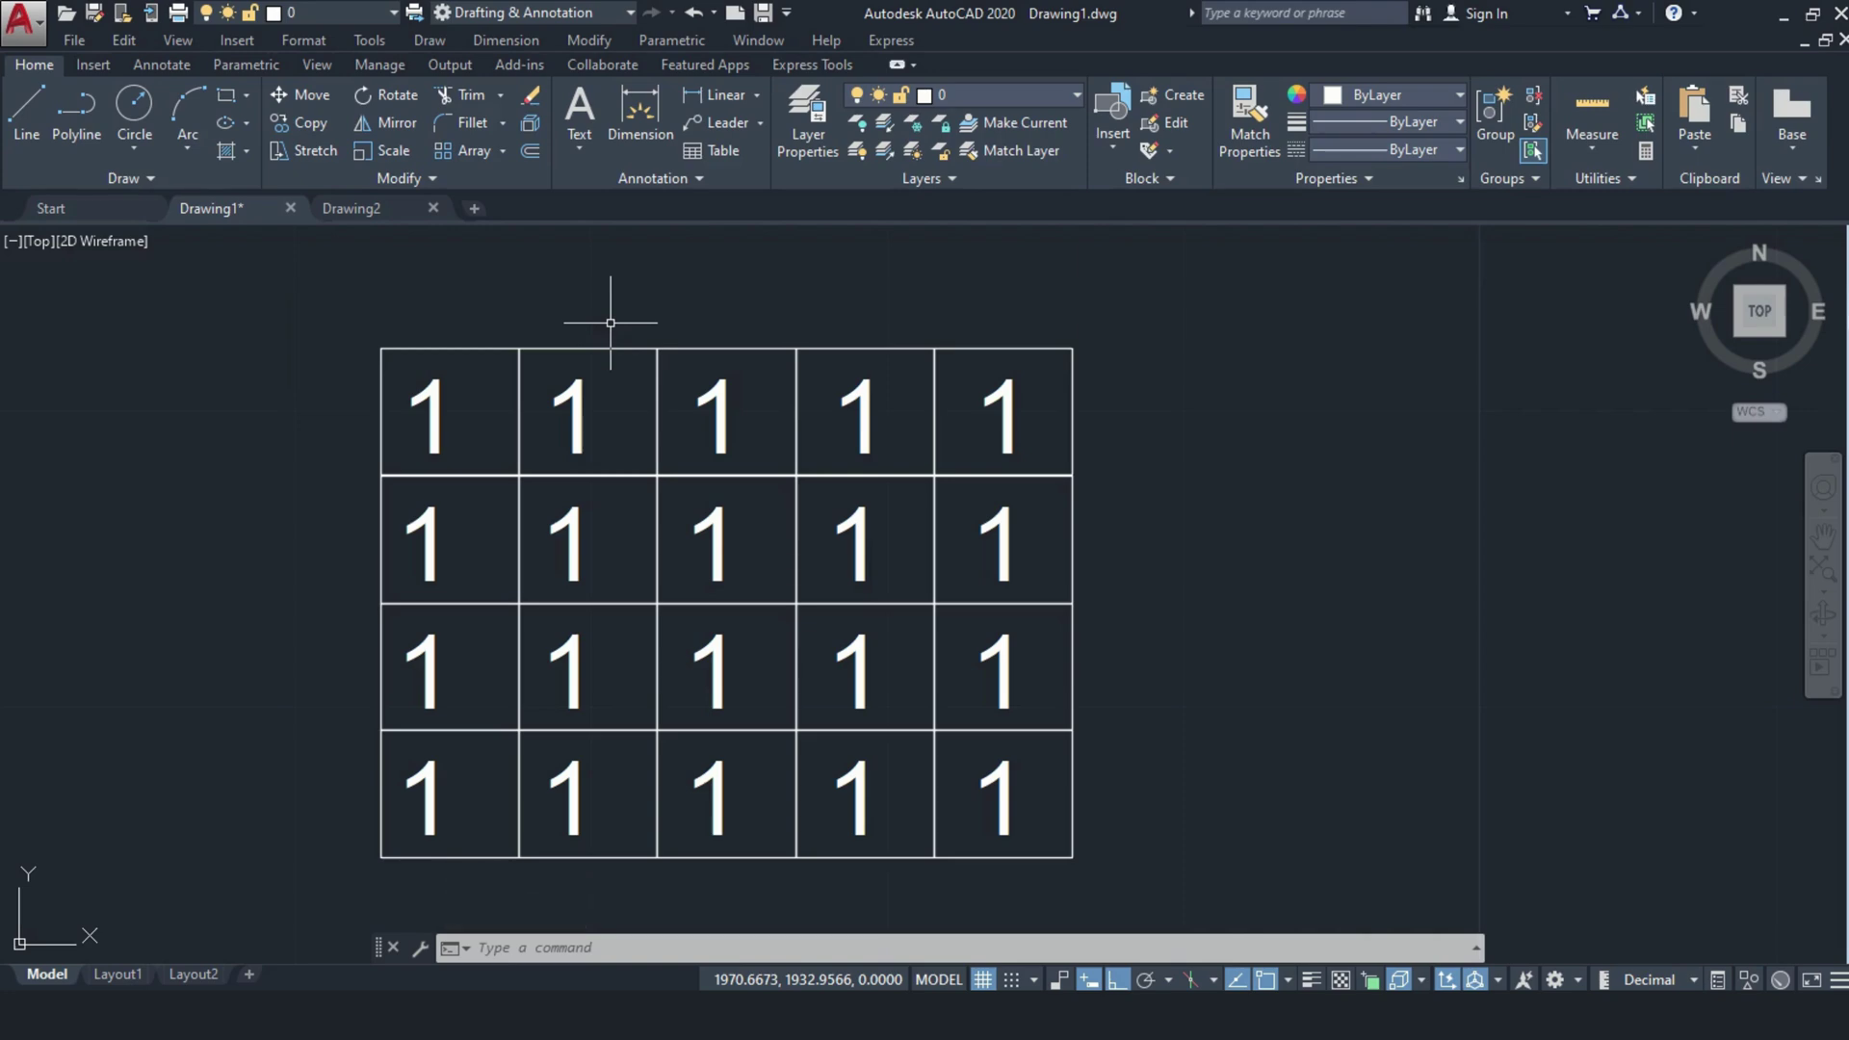
Step: Number the top row's texts with TCOUNT, sorted by X, starting number and increment 1,1, using Overwrite placement
text(TC)
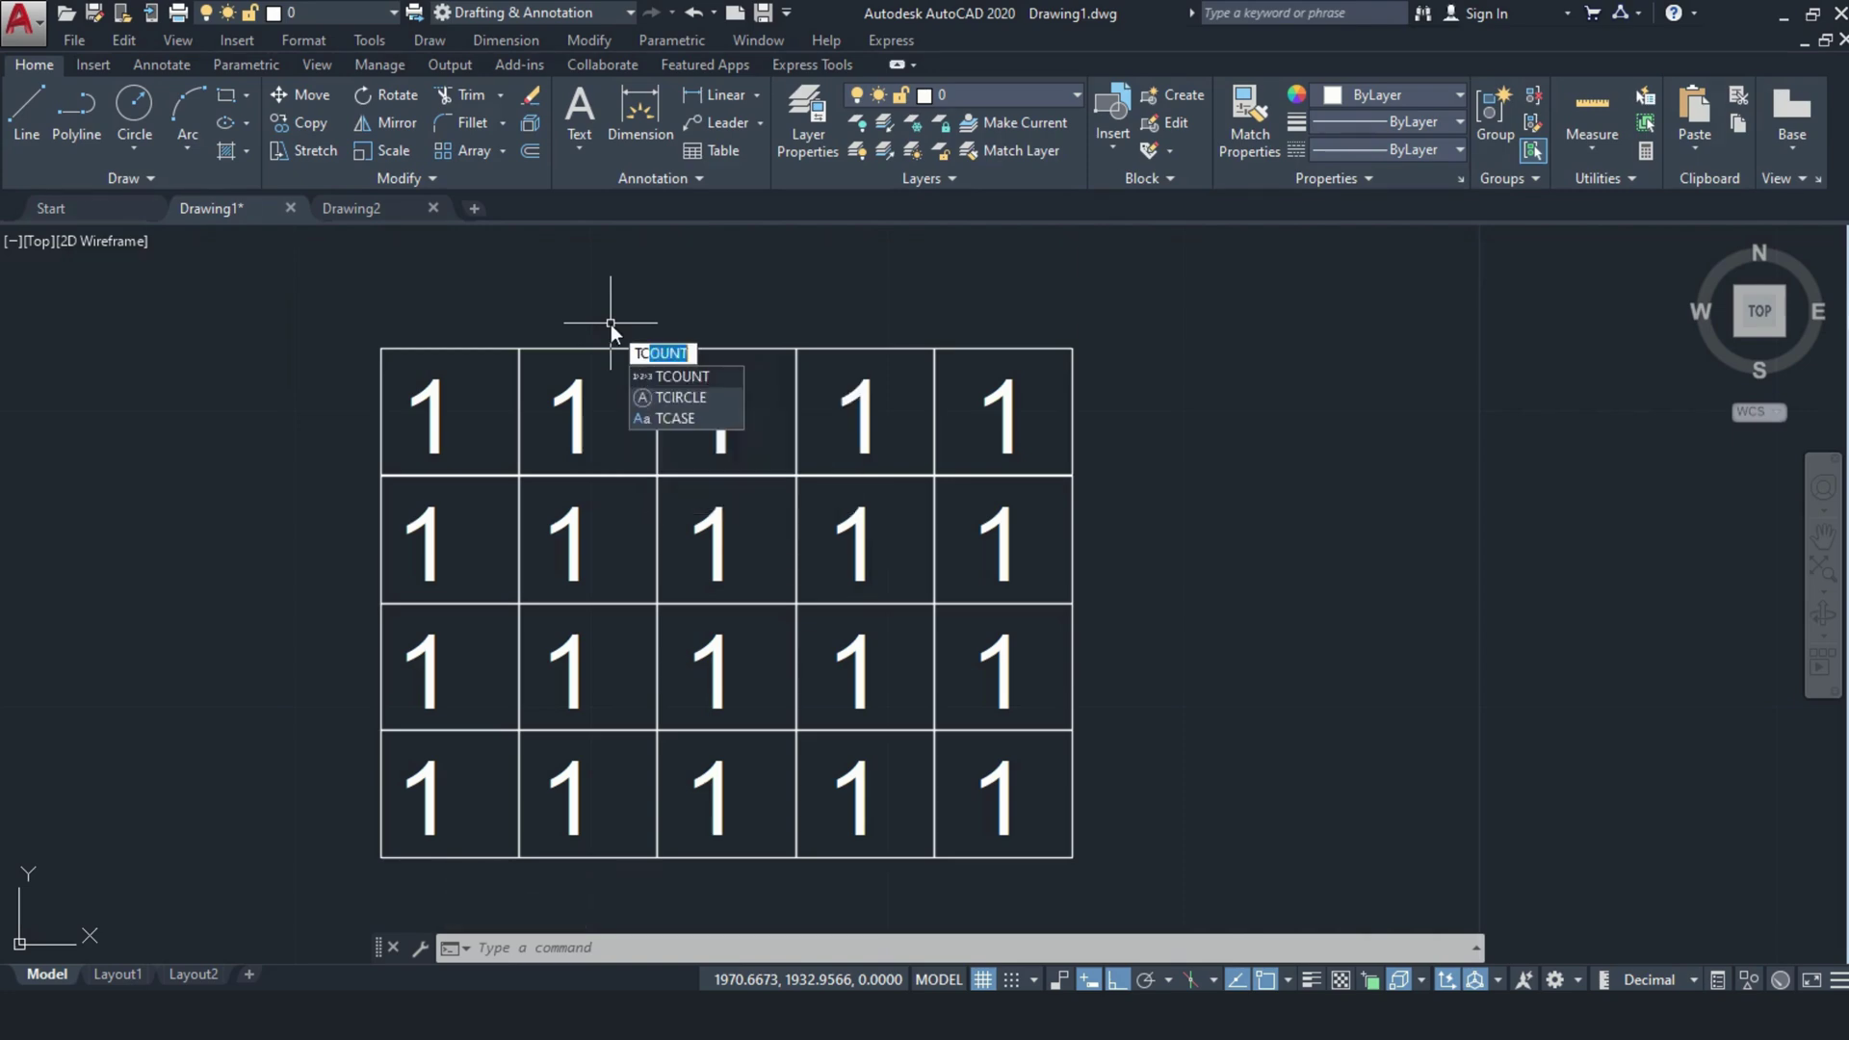
key(Return)
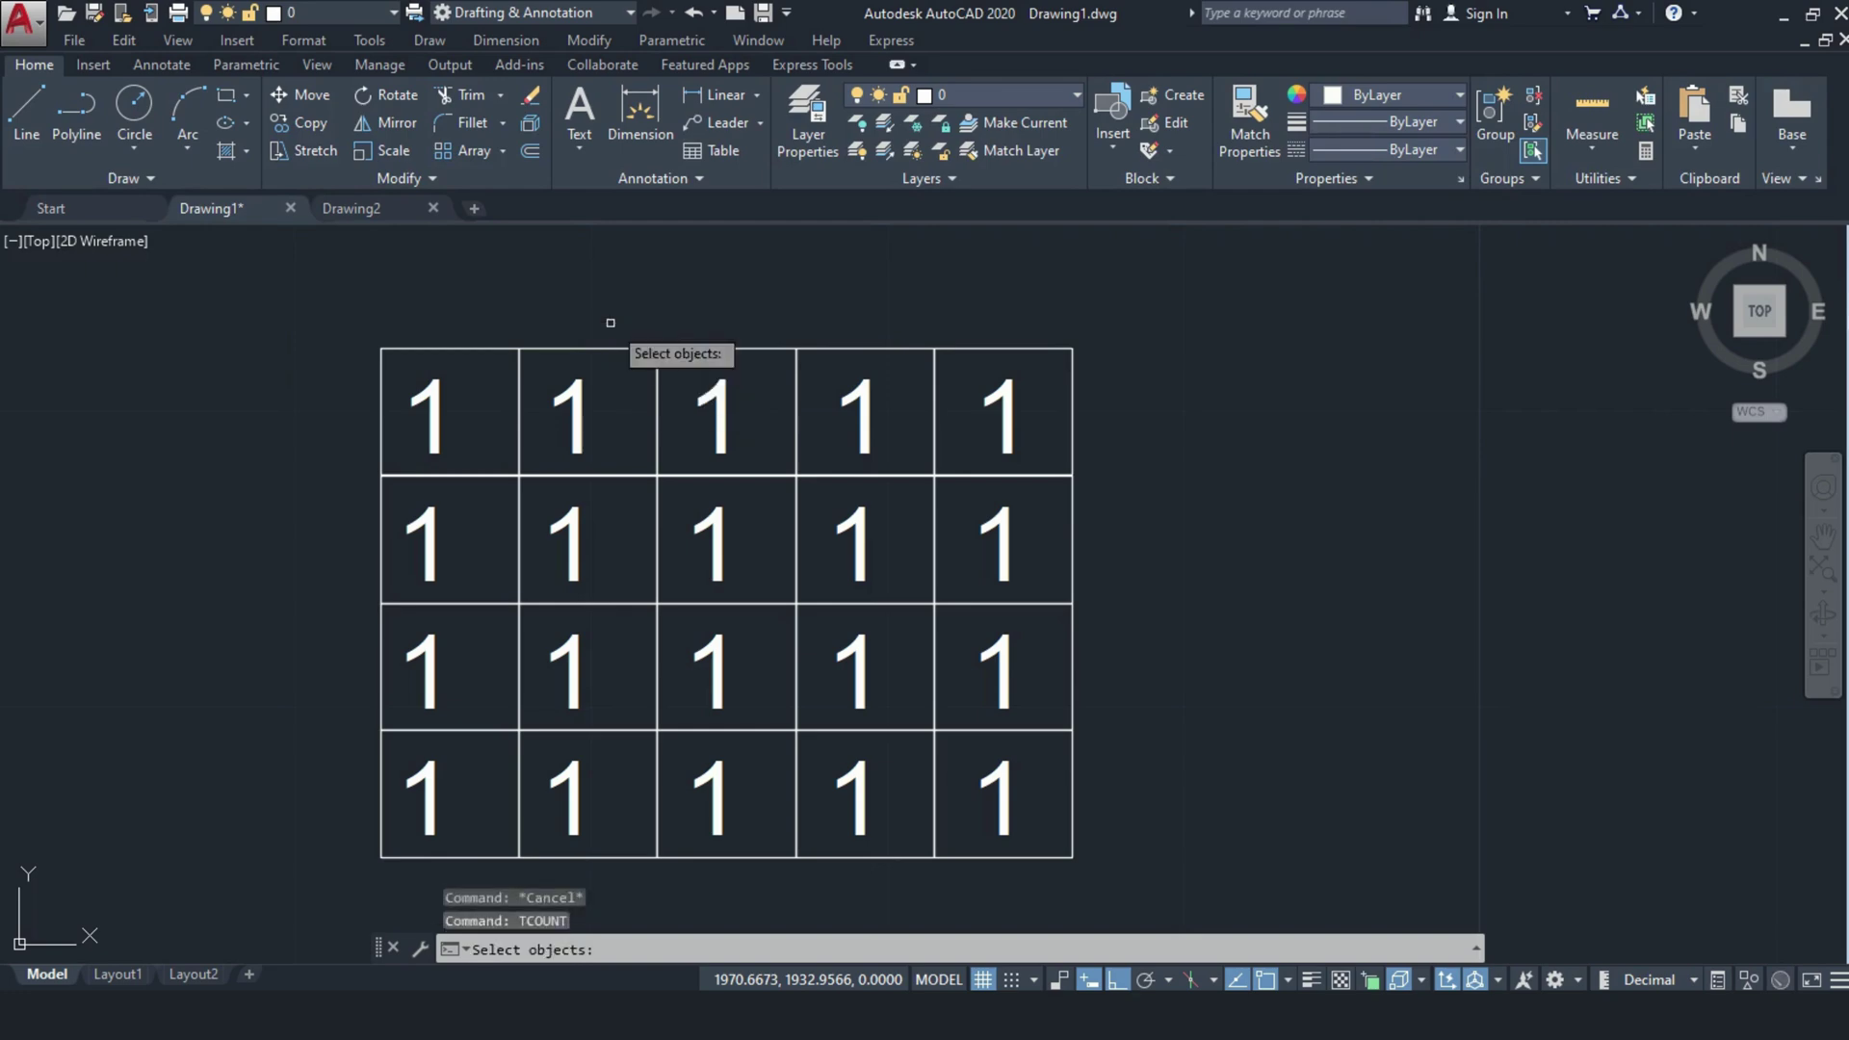
click(321, 358)
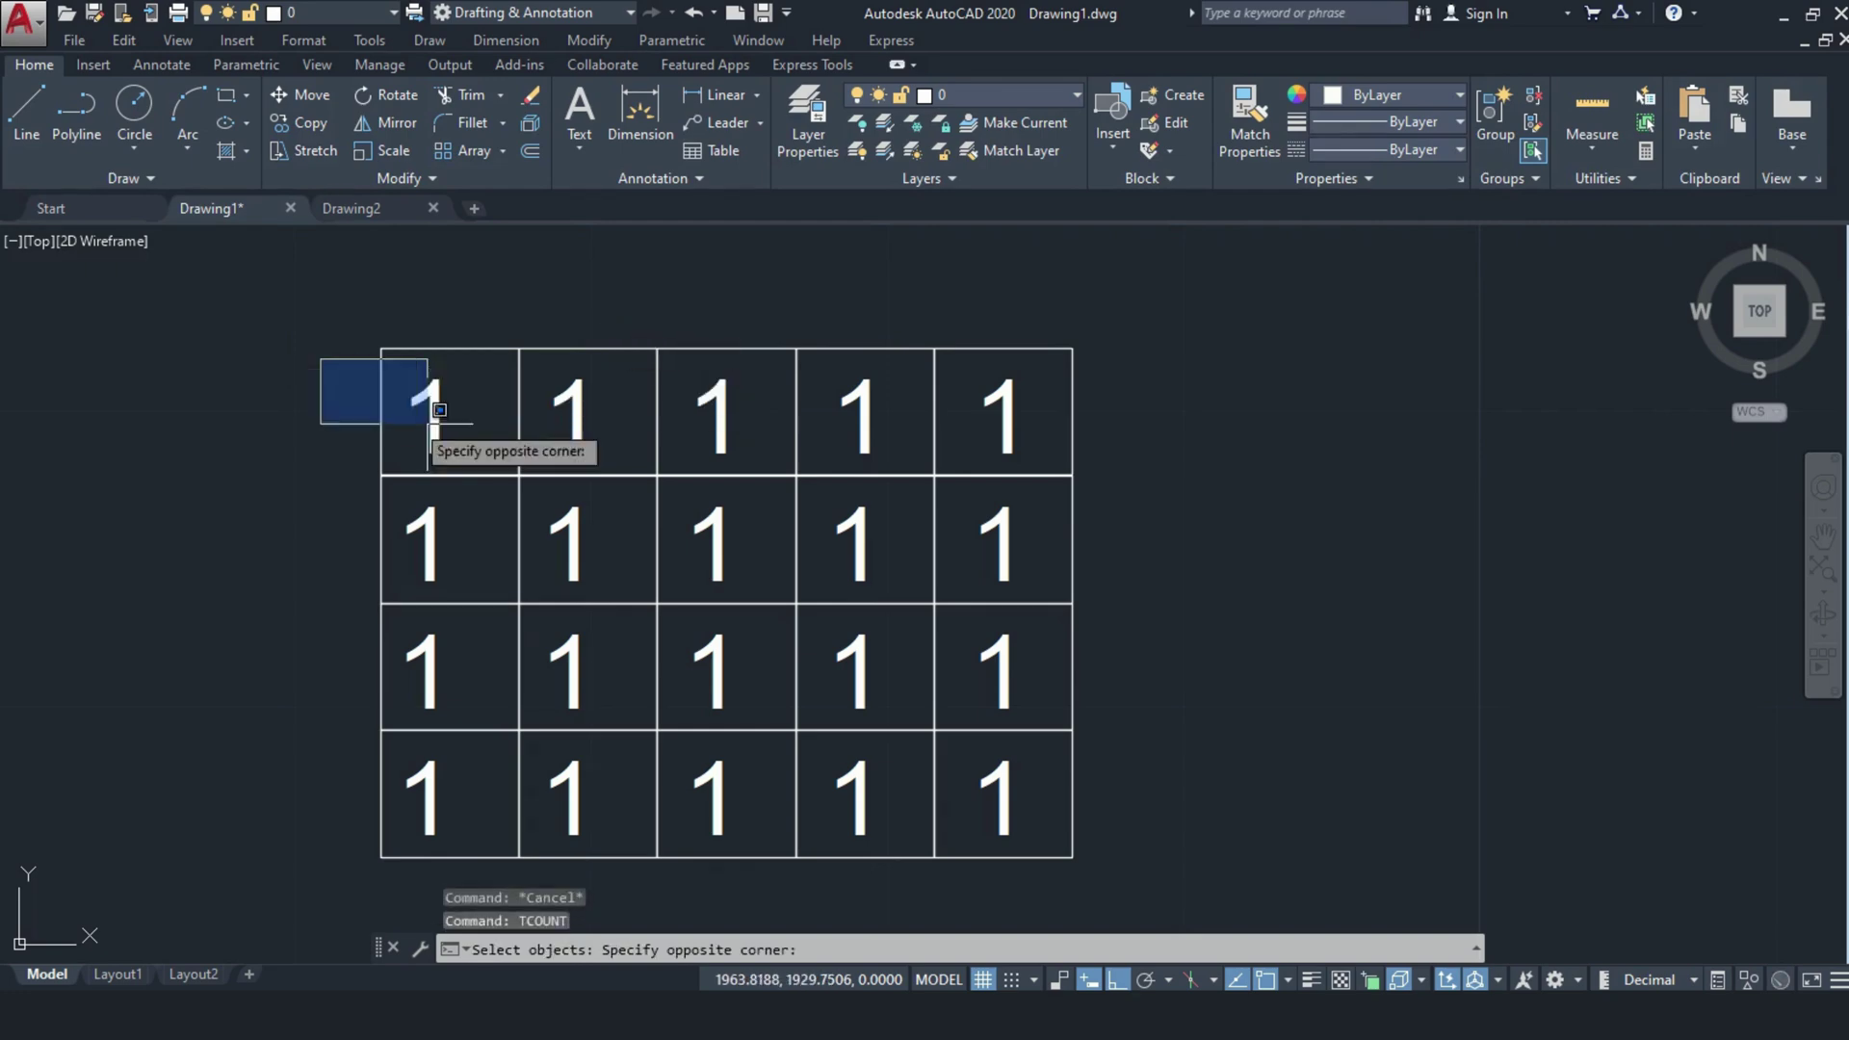
click(1101, 470)
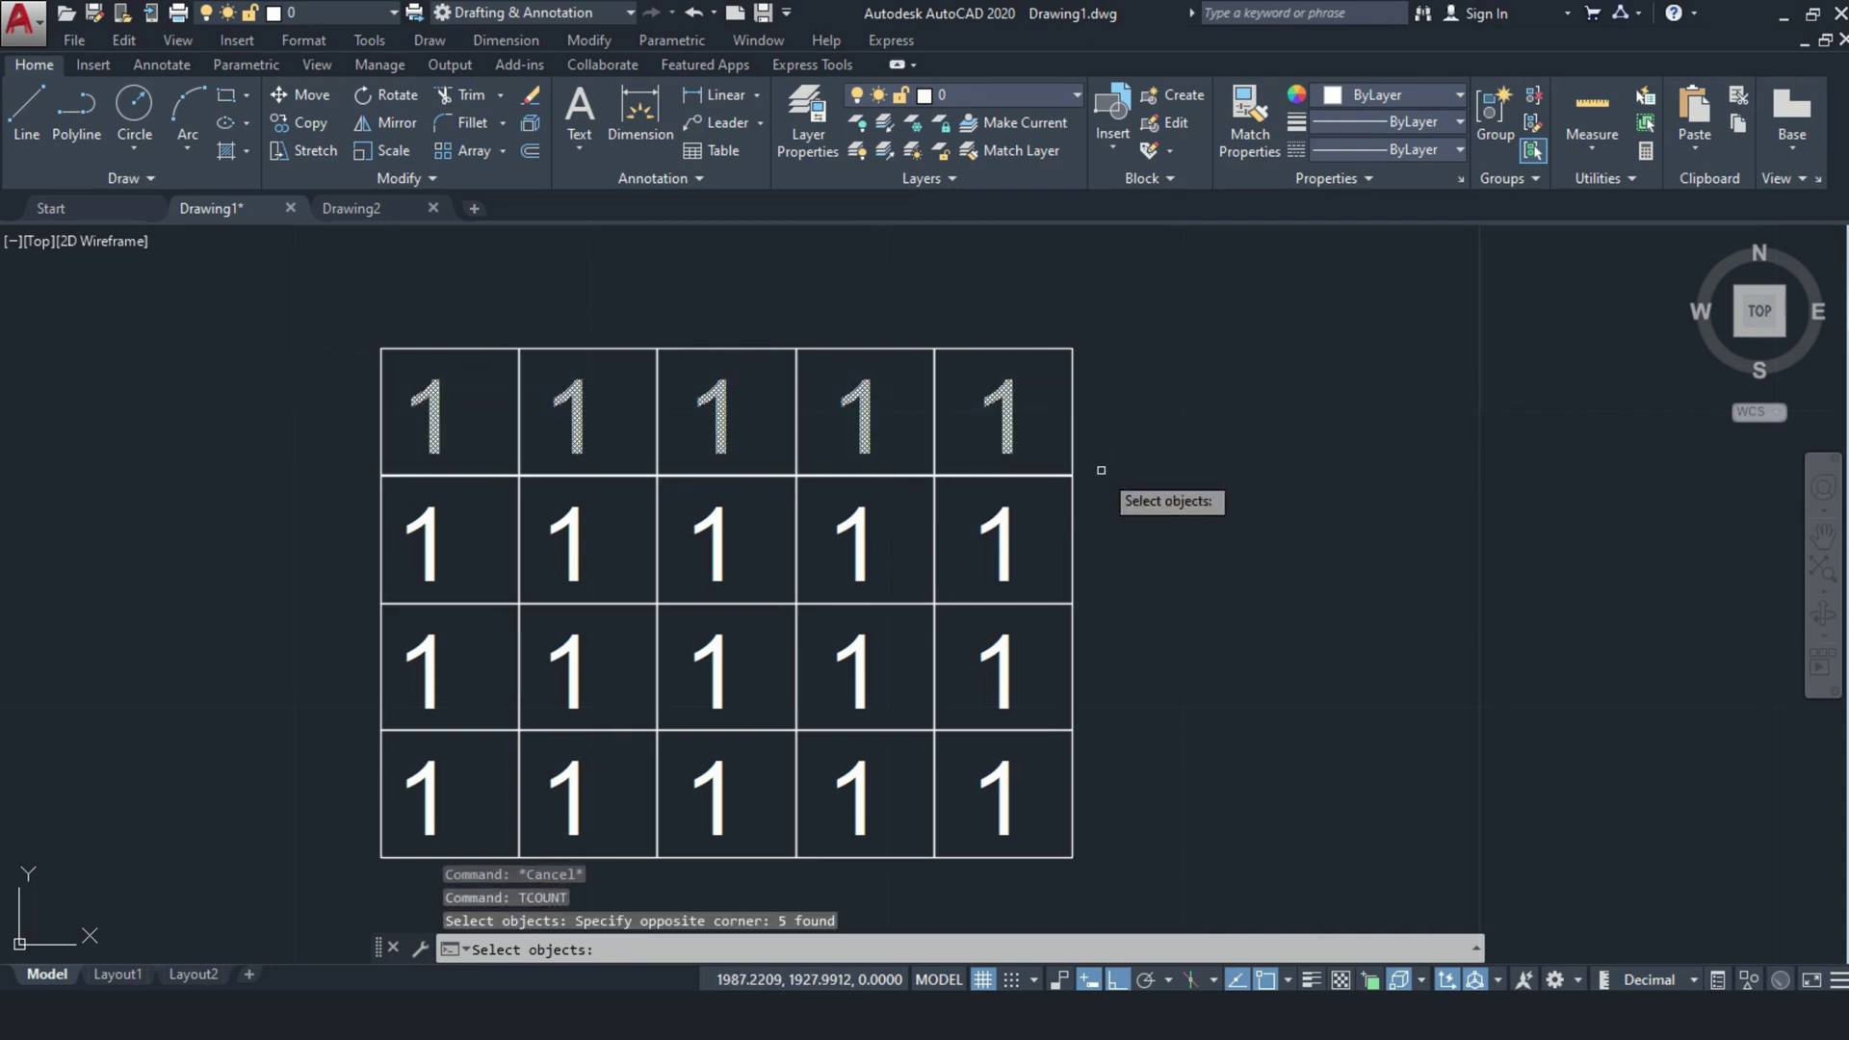
key(Return)
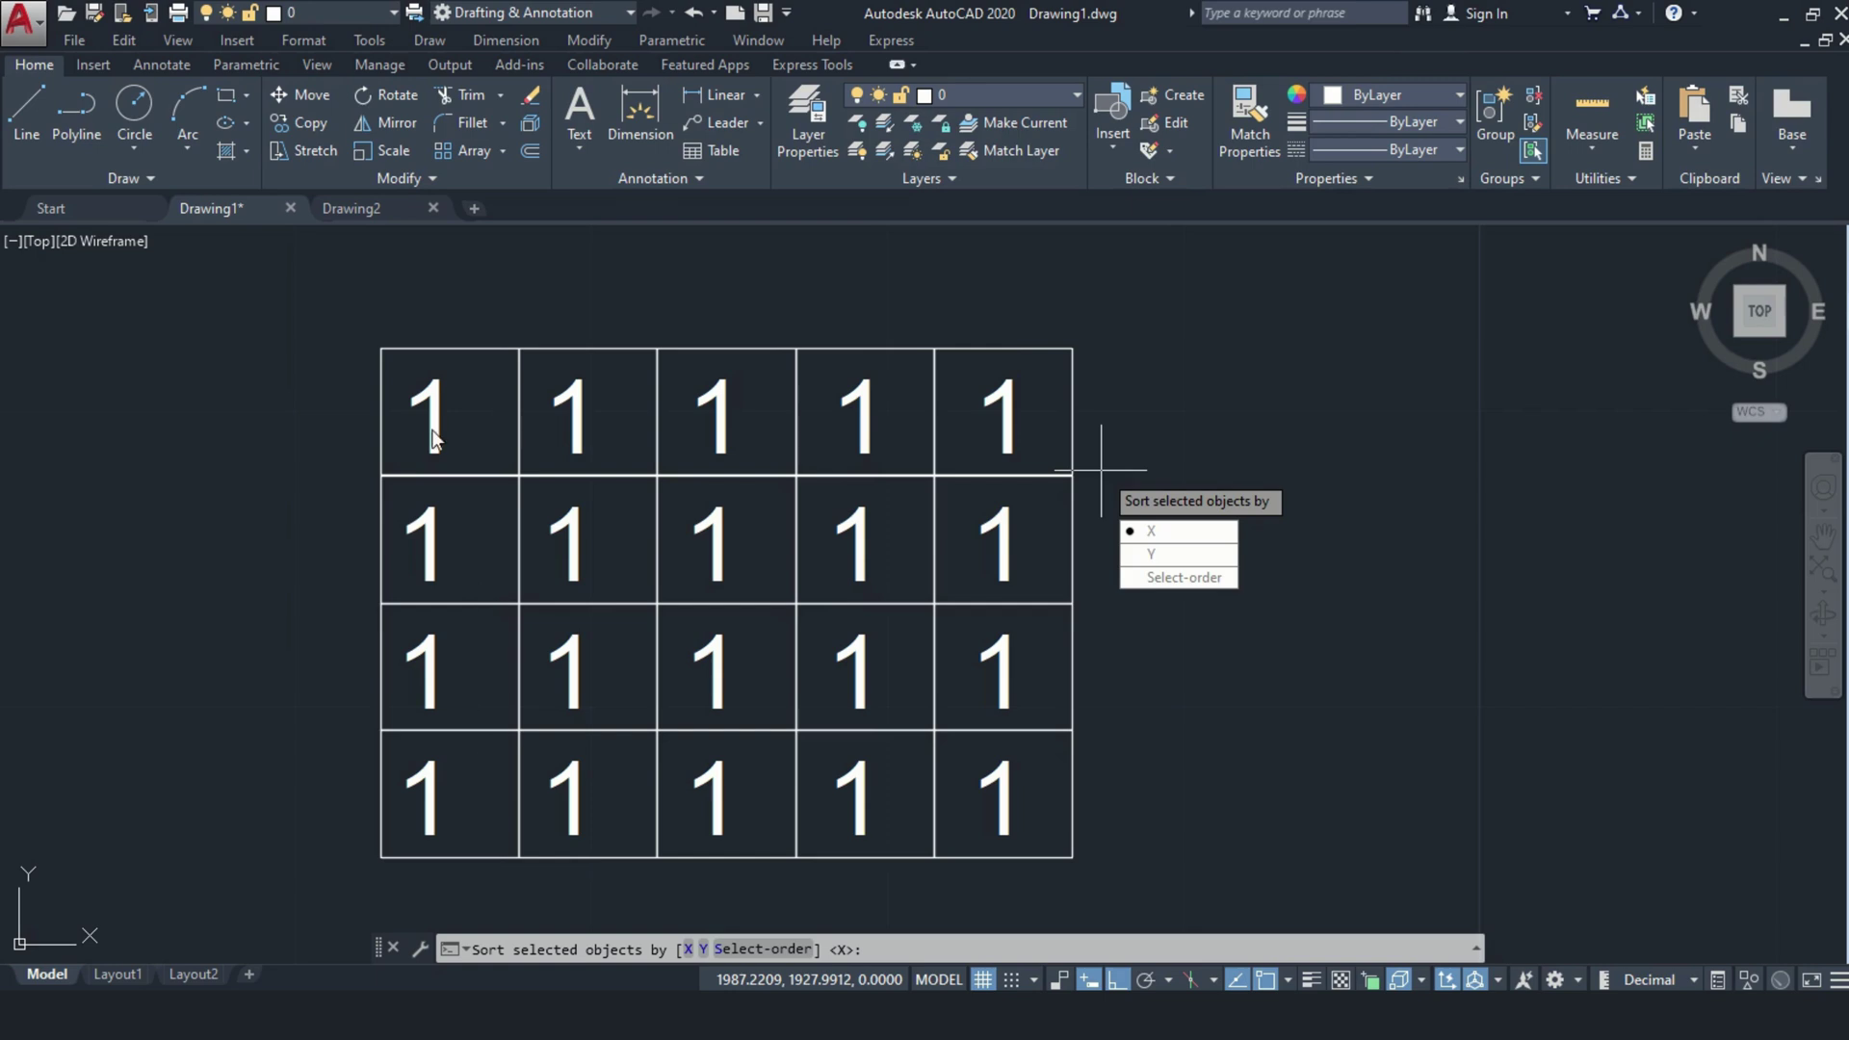
click(1179, 532)
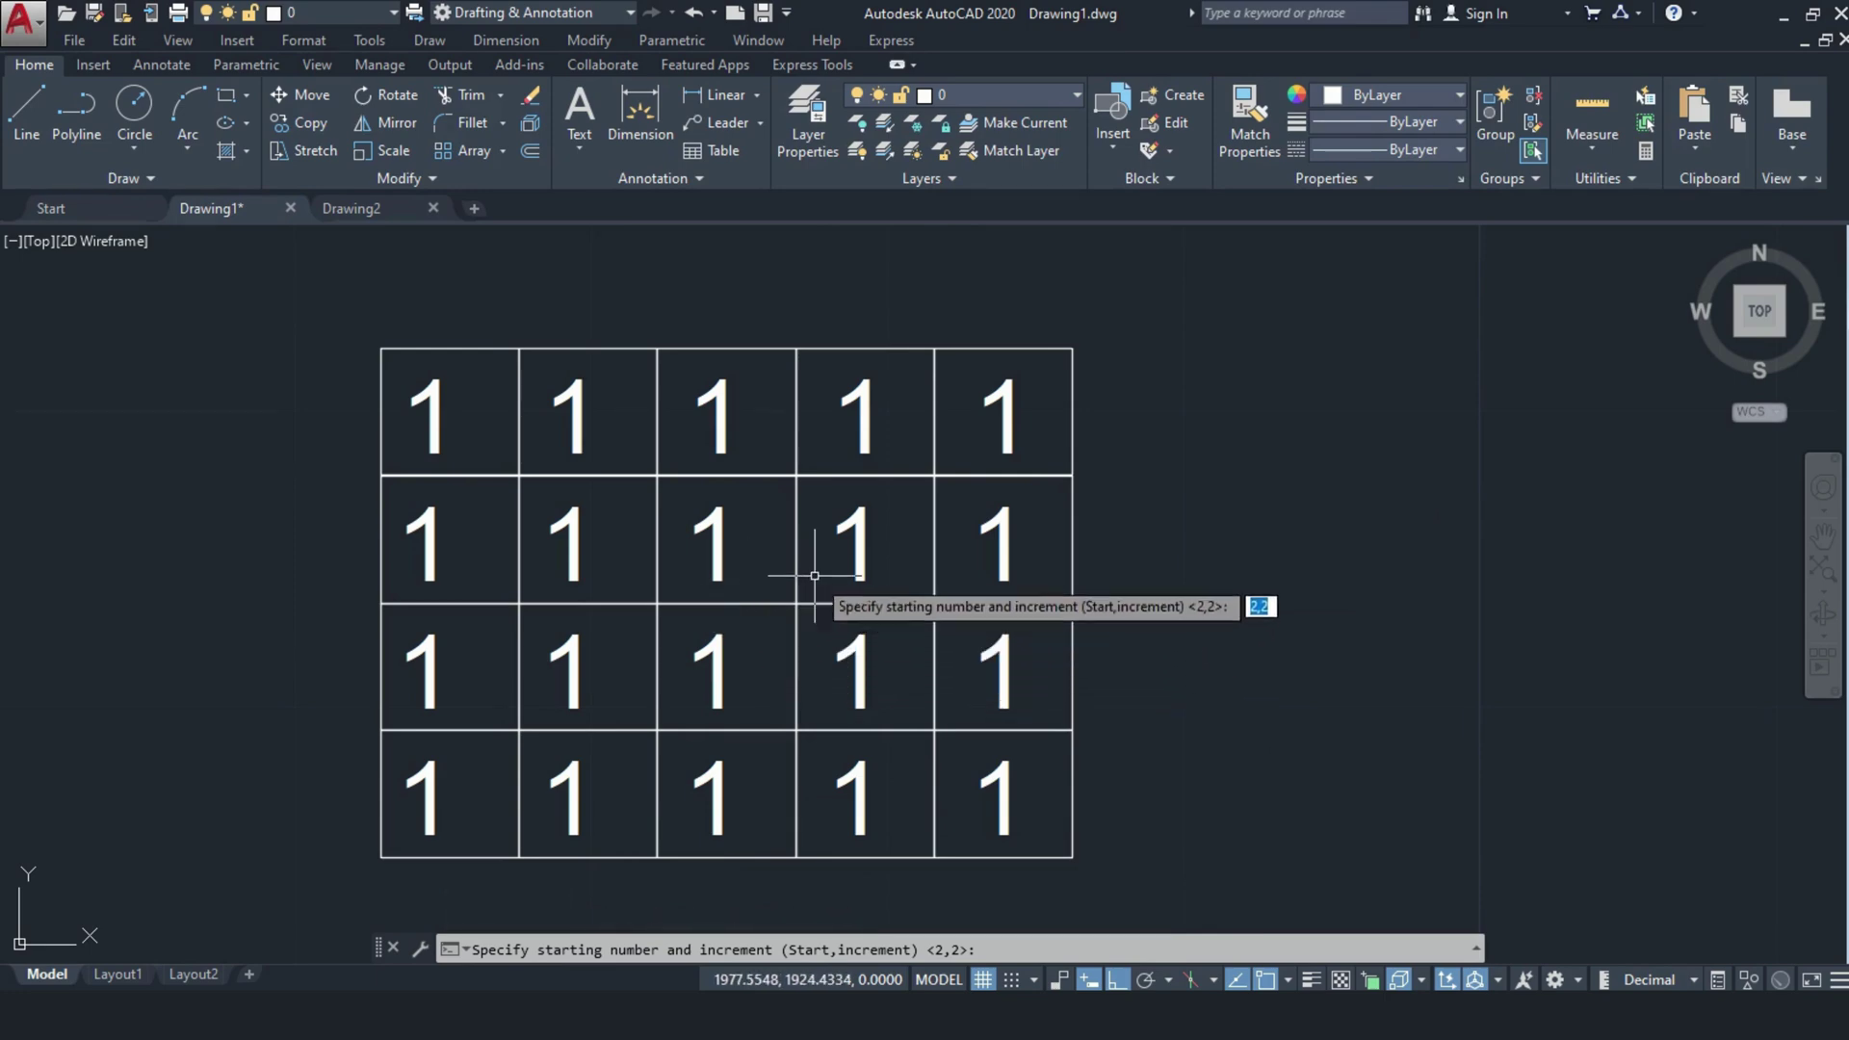
text(1,1)
key(Return)
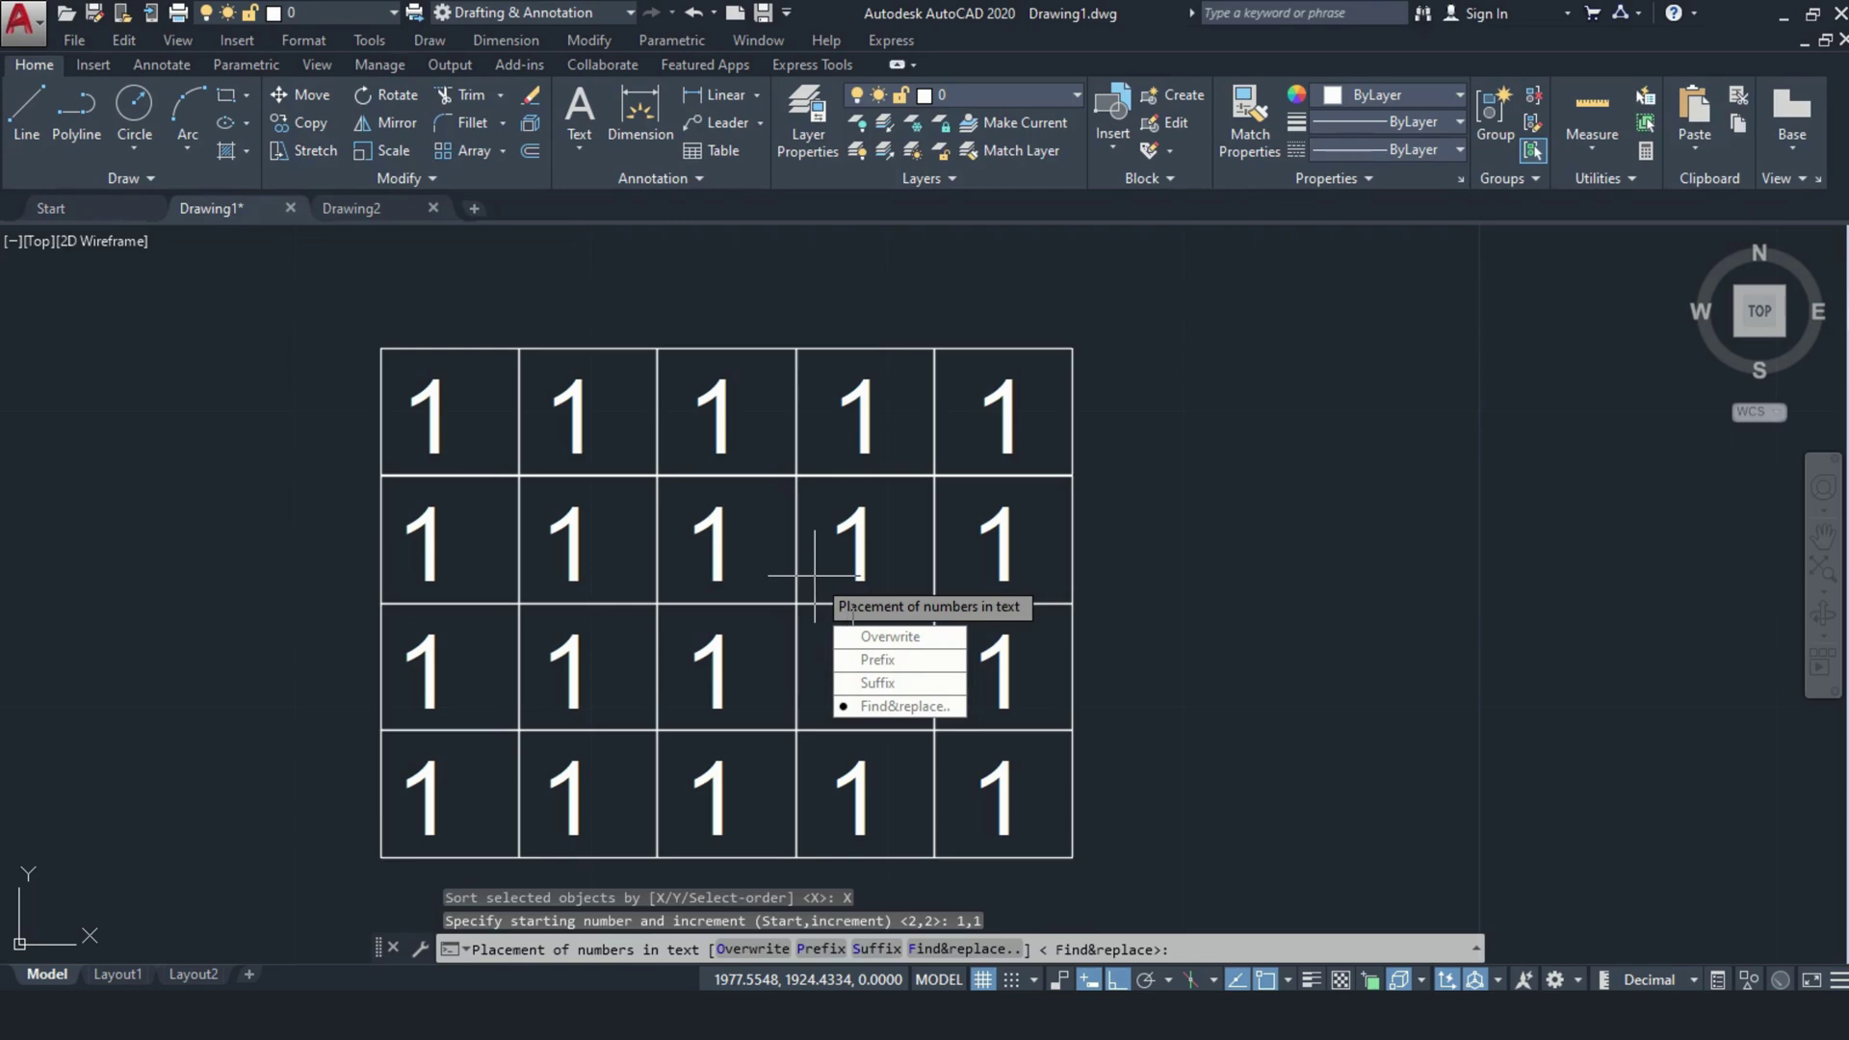
click(904, 643)
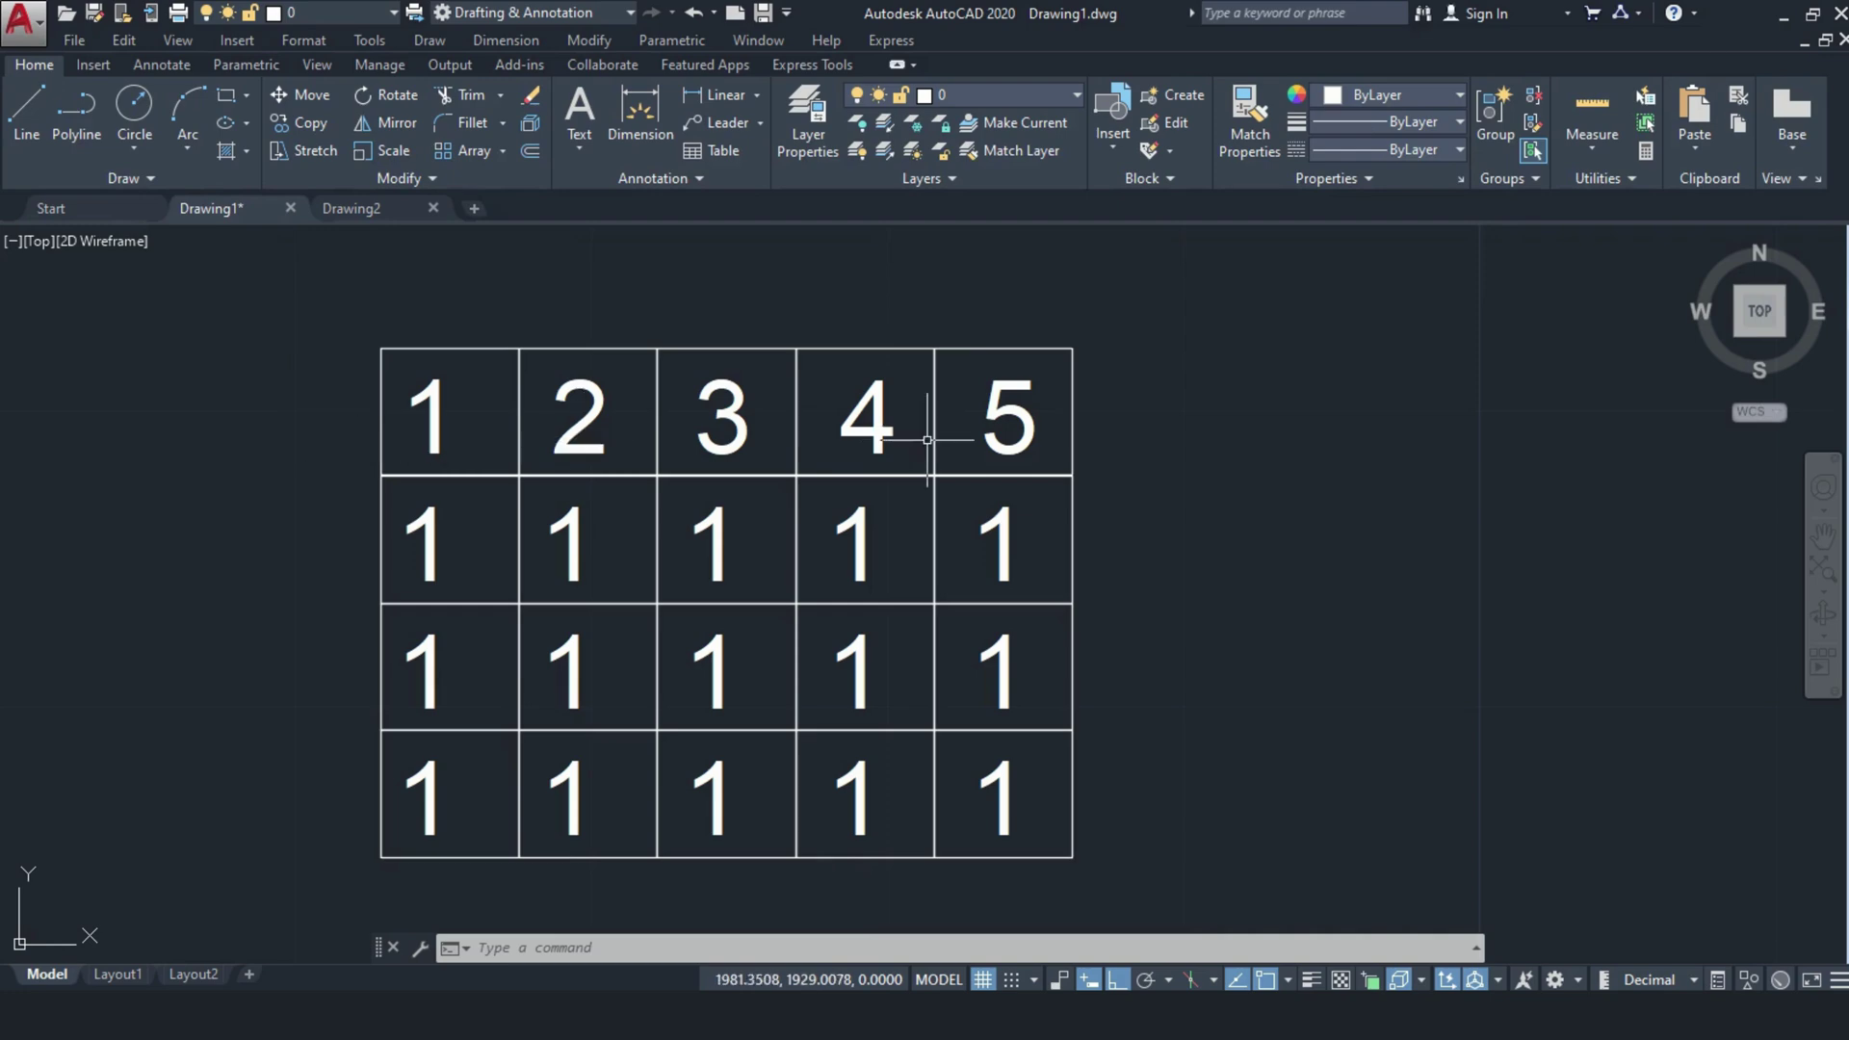
Step: Number the second row's texts with TCOUNT, sorted by X, starting number and increment 10,-1, using Overwrite placement
click(396, 495)
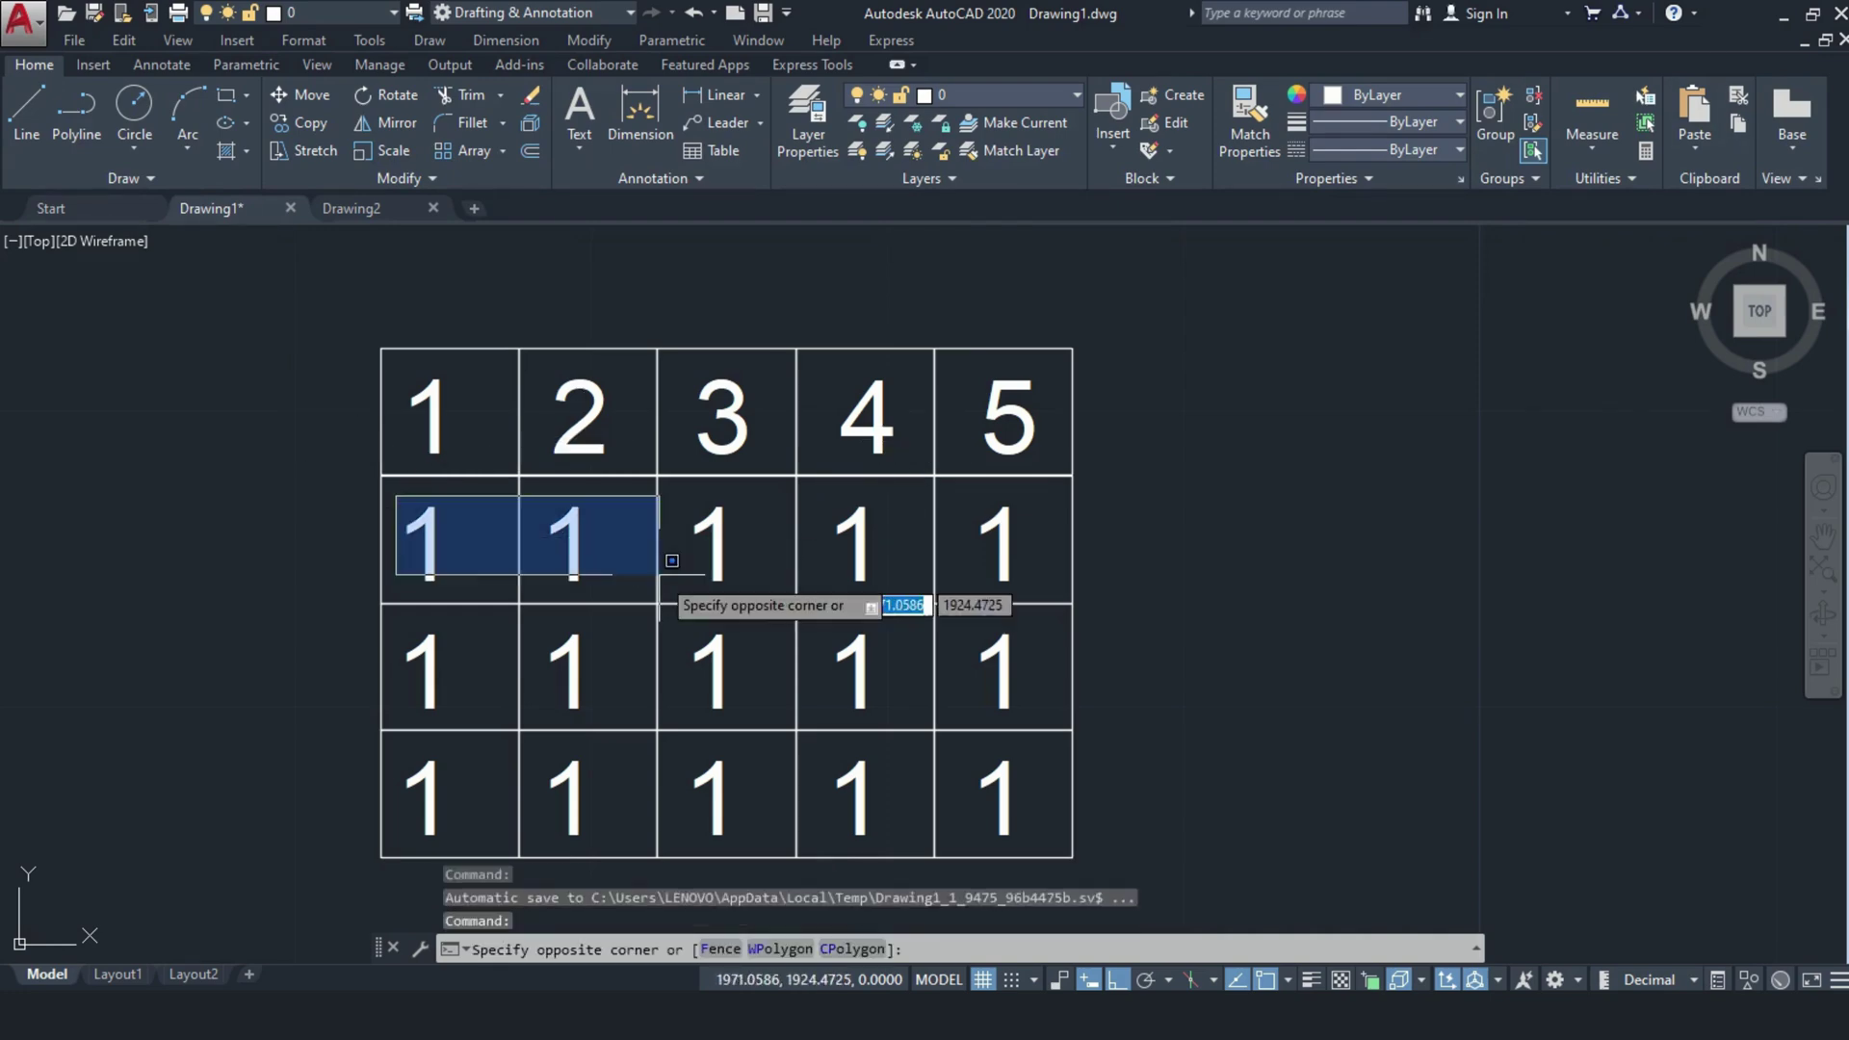
click(1041, 589)
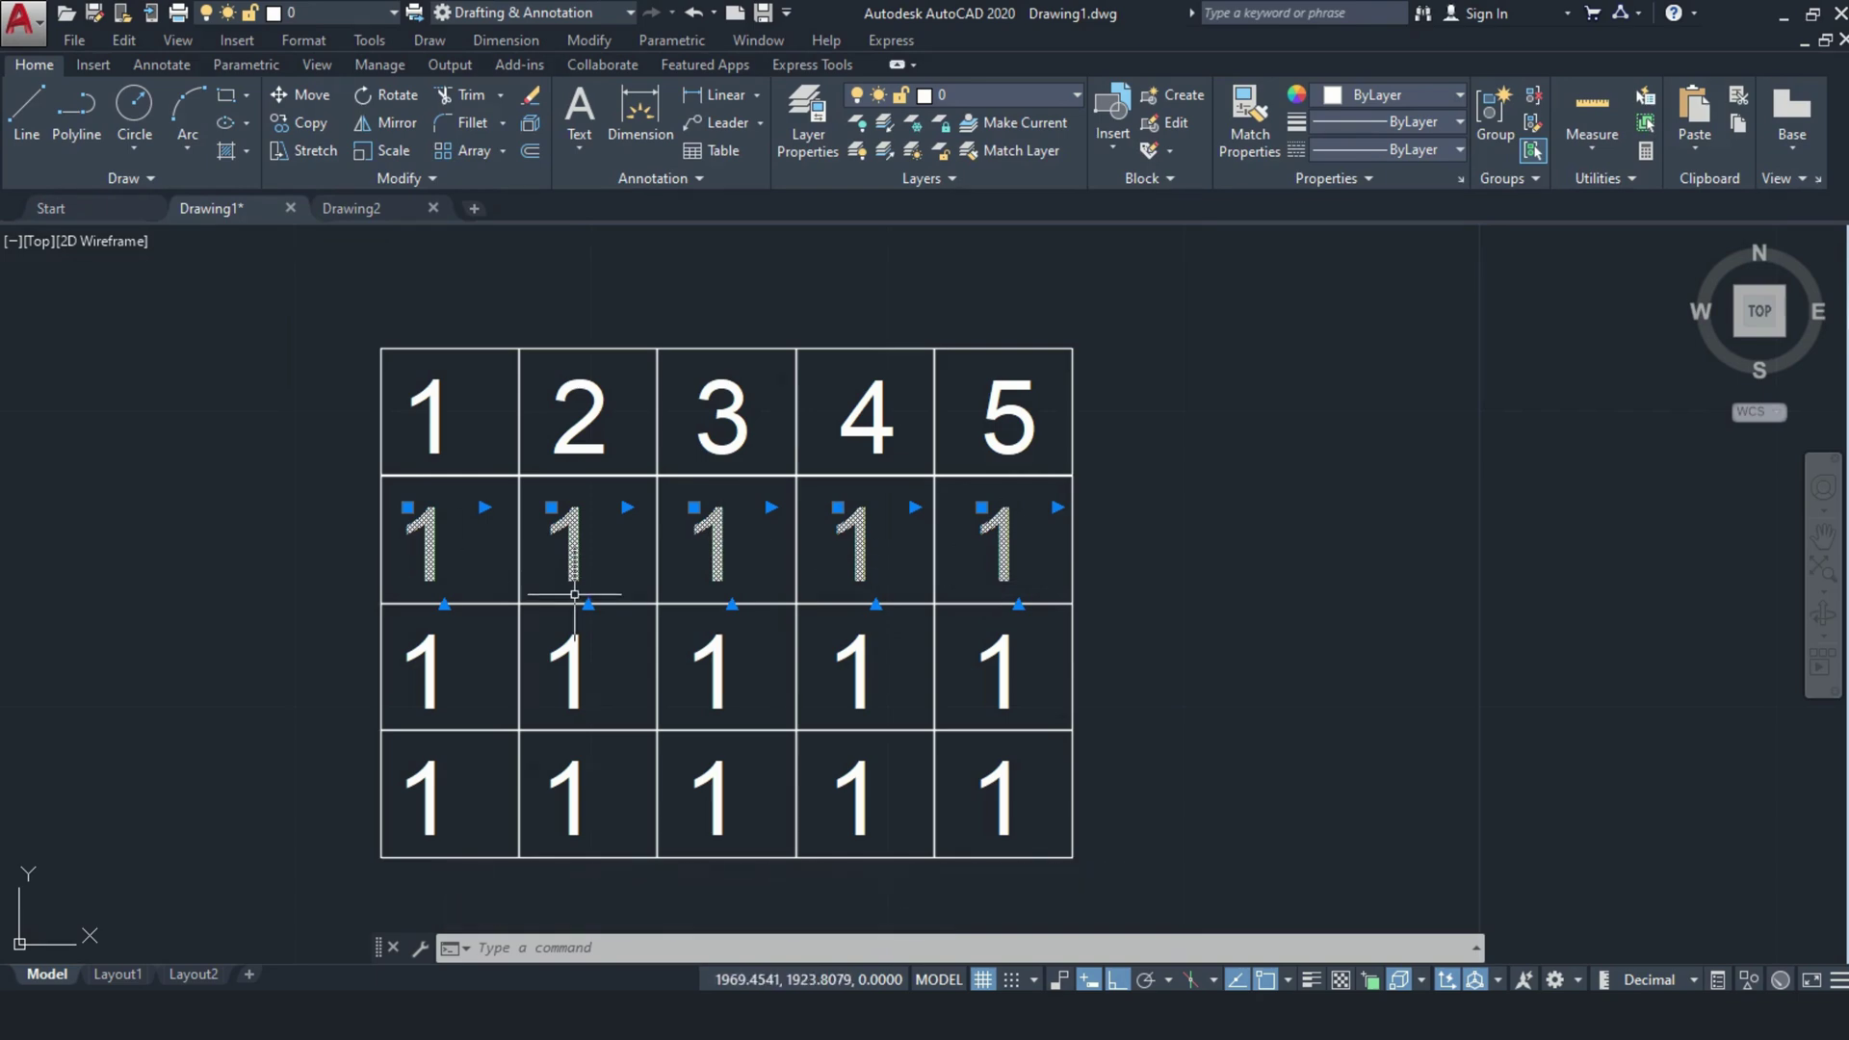
text(TC)
key(Return)
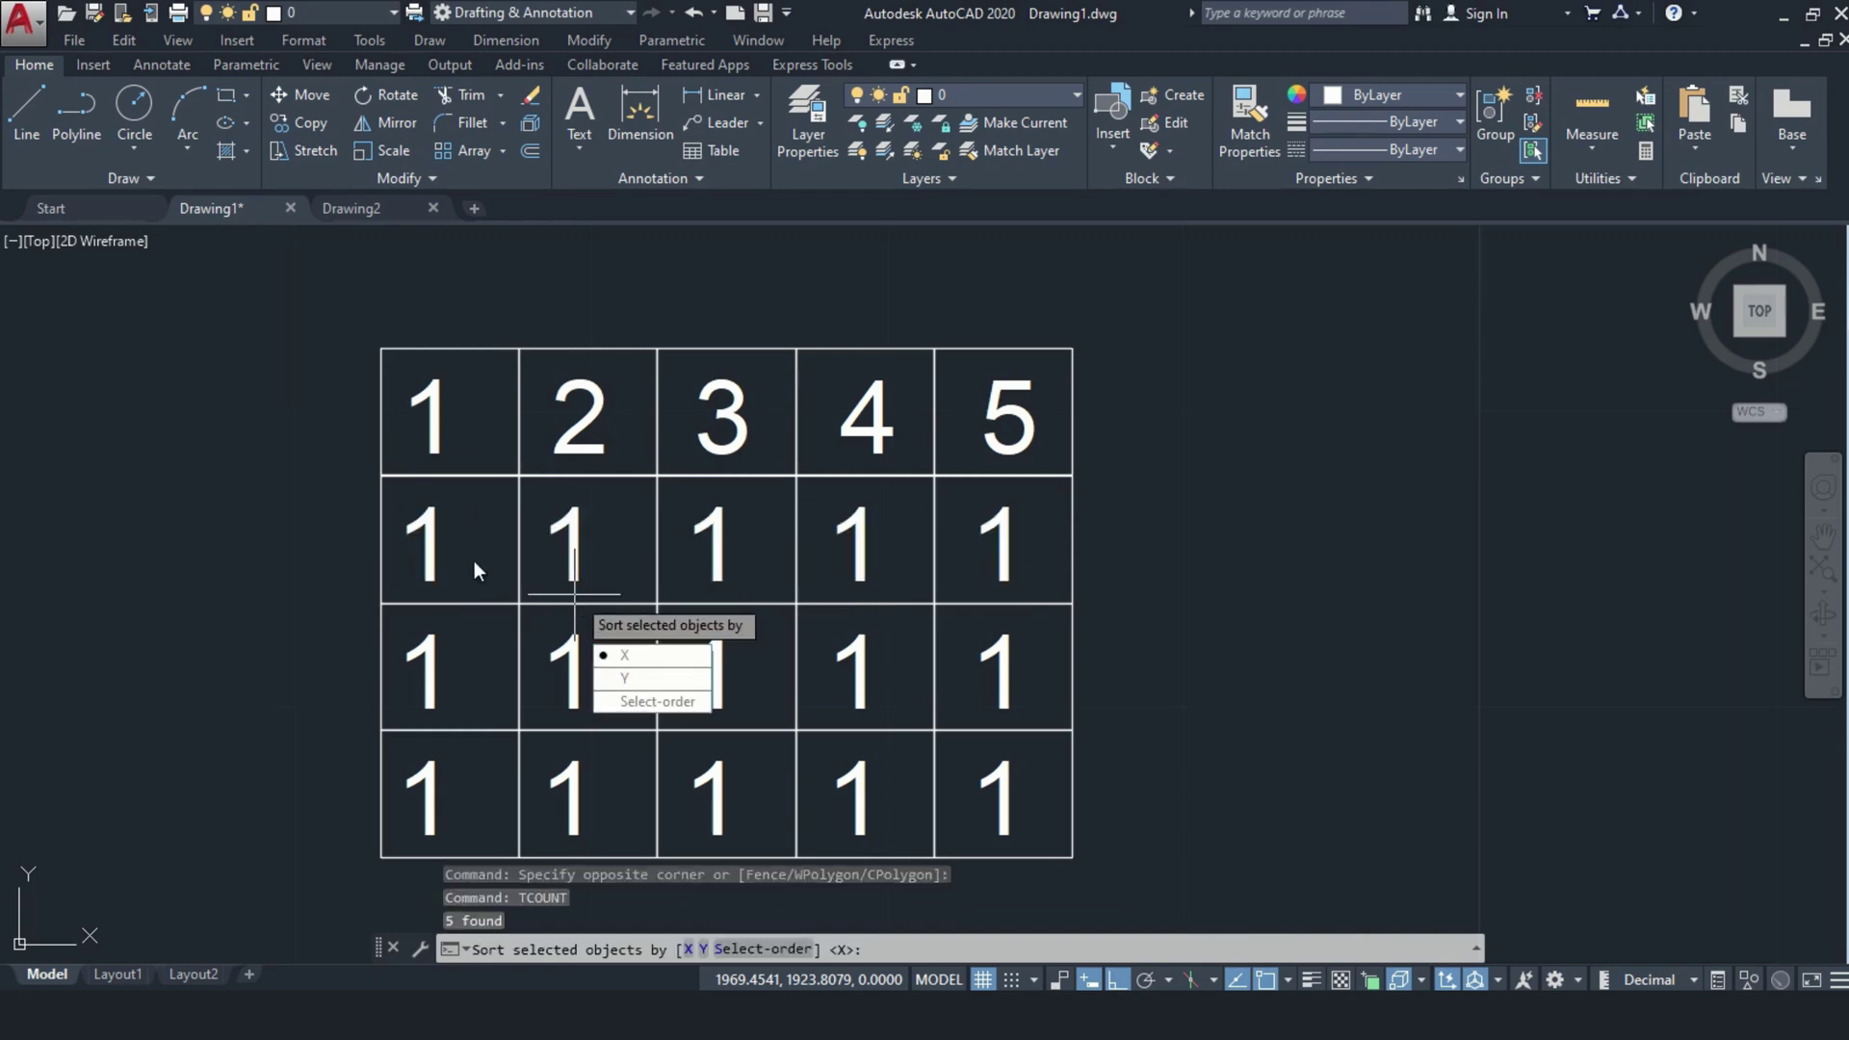
click(626, 656)
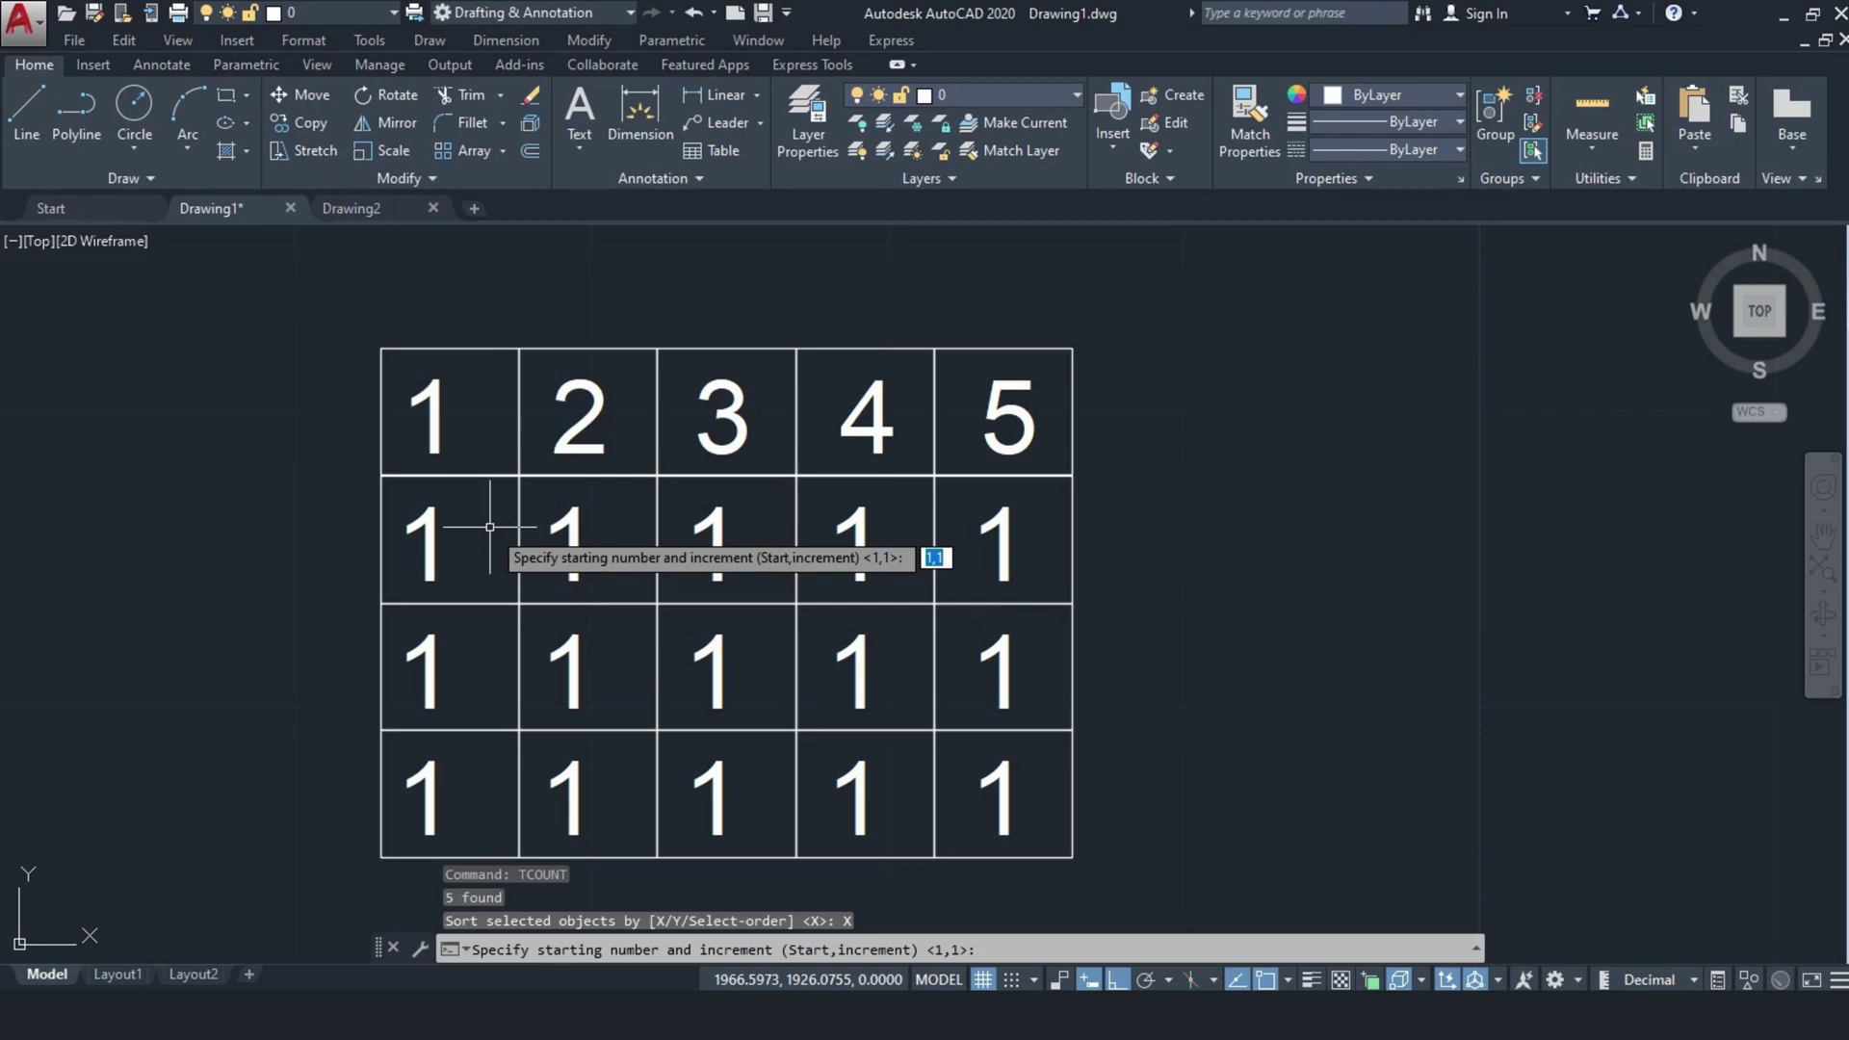
text(10)
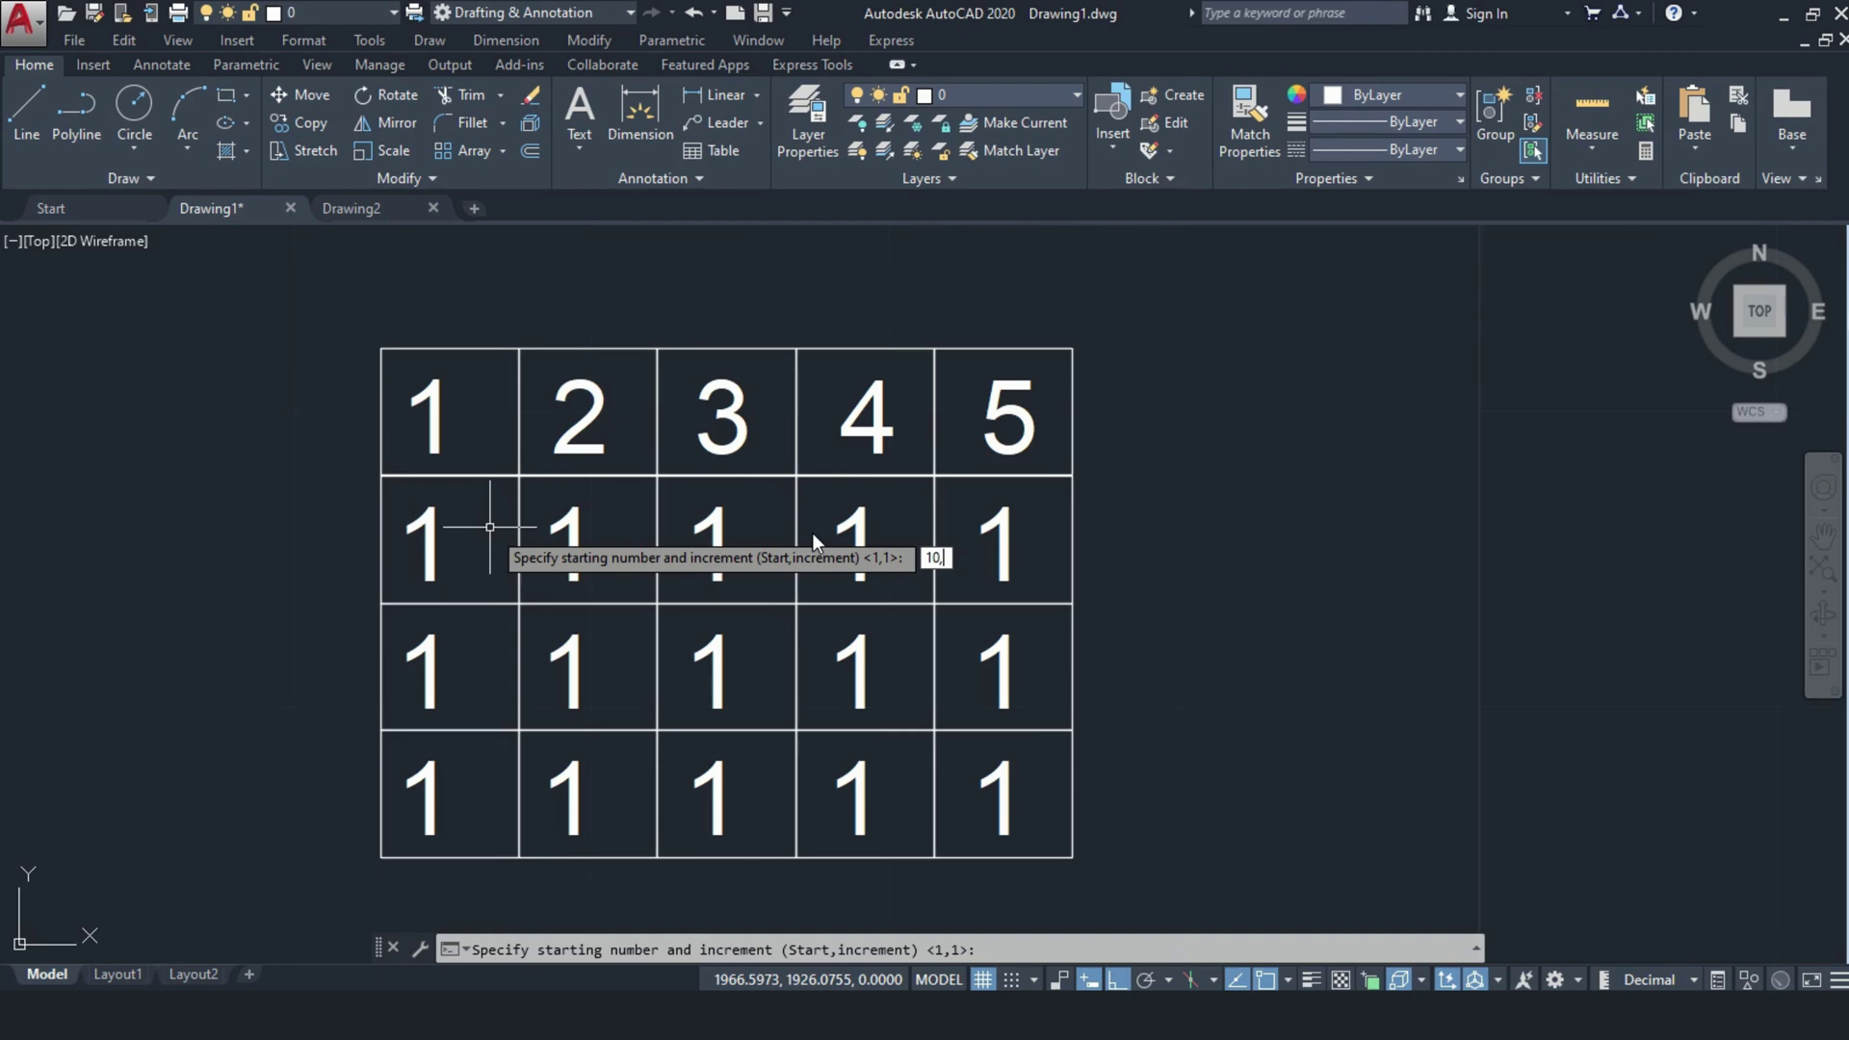
text(-1)
key(Return)
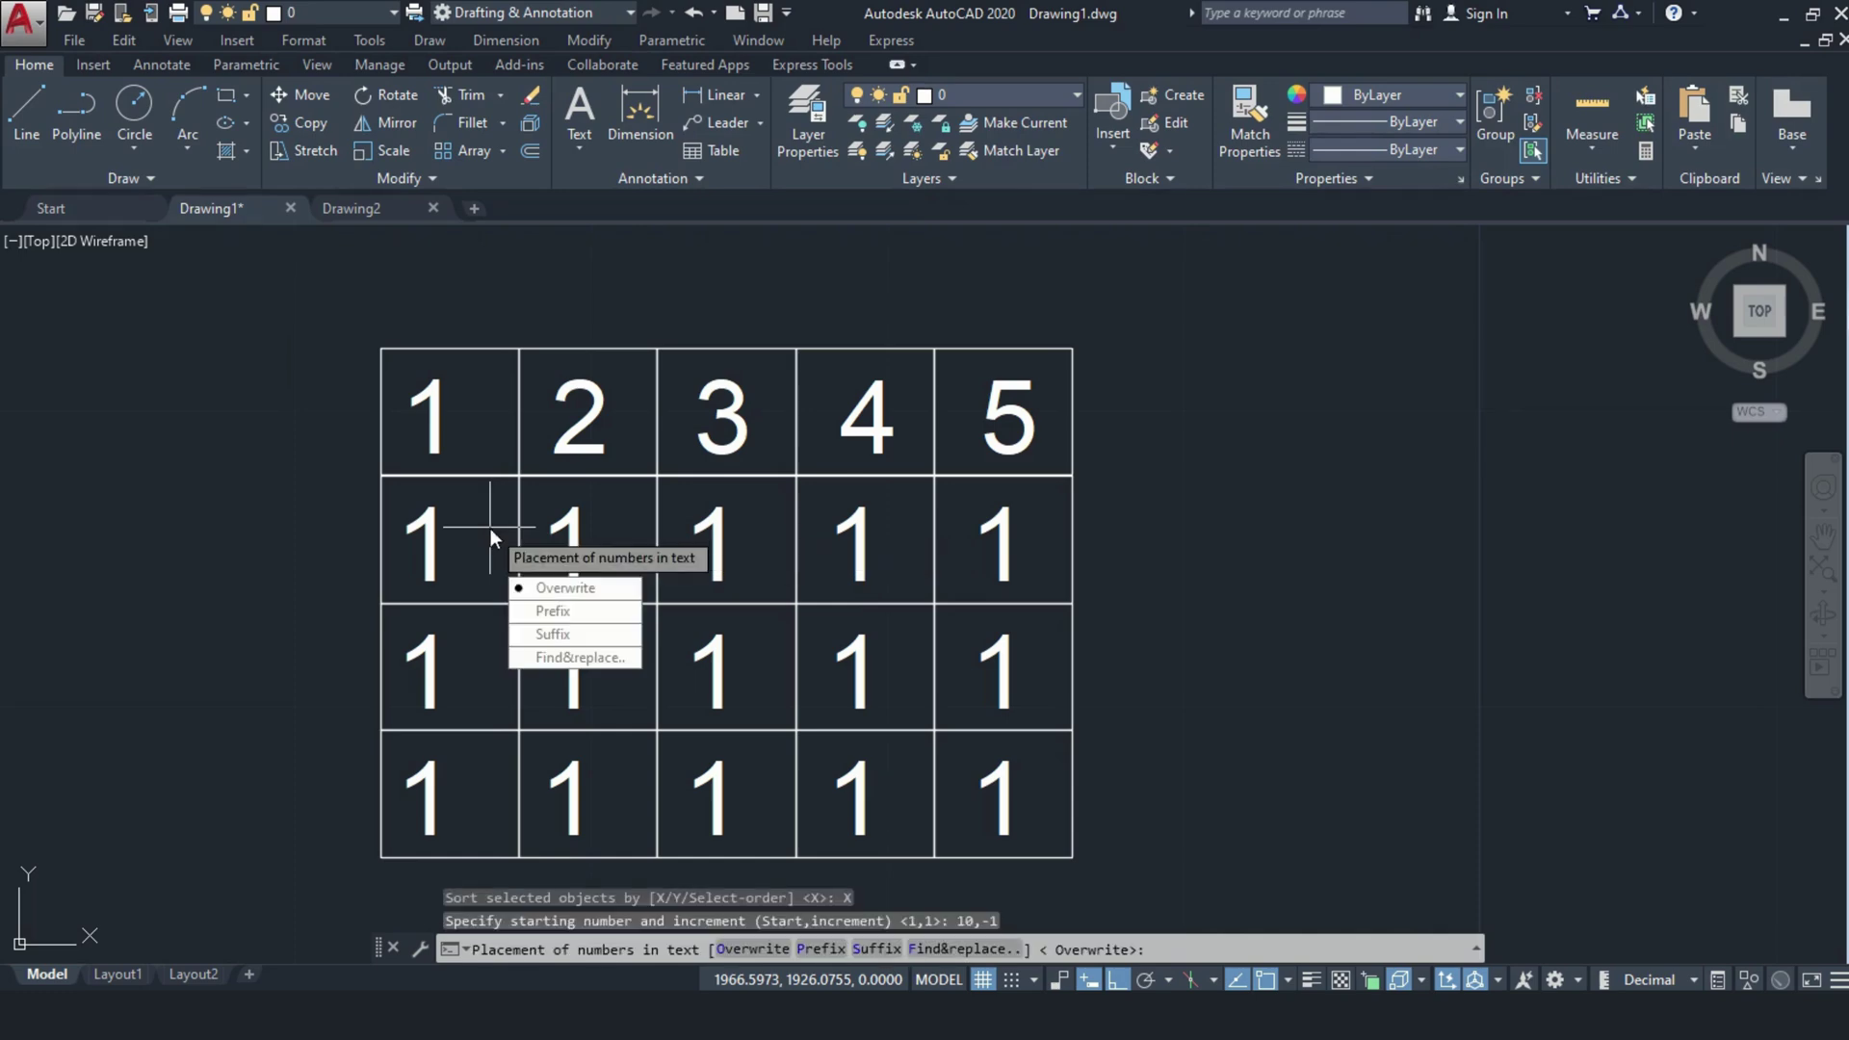
click(572, 589)
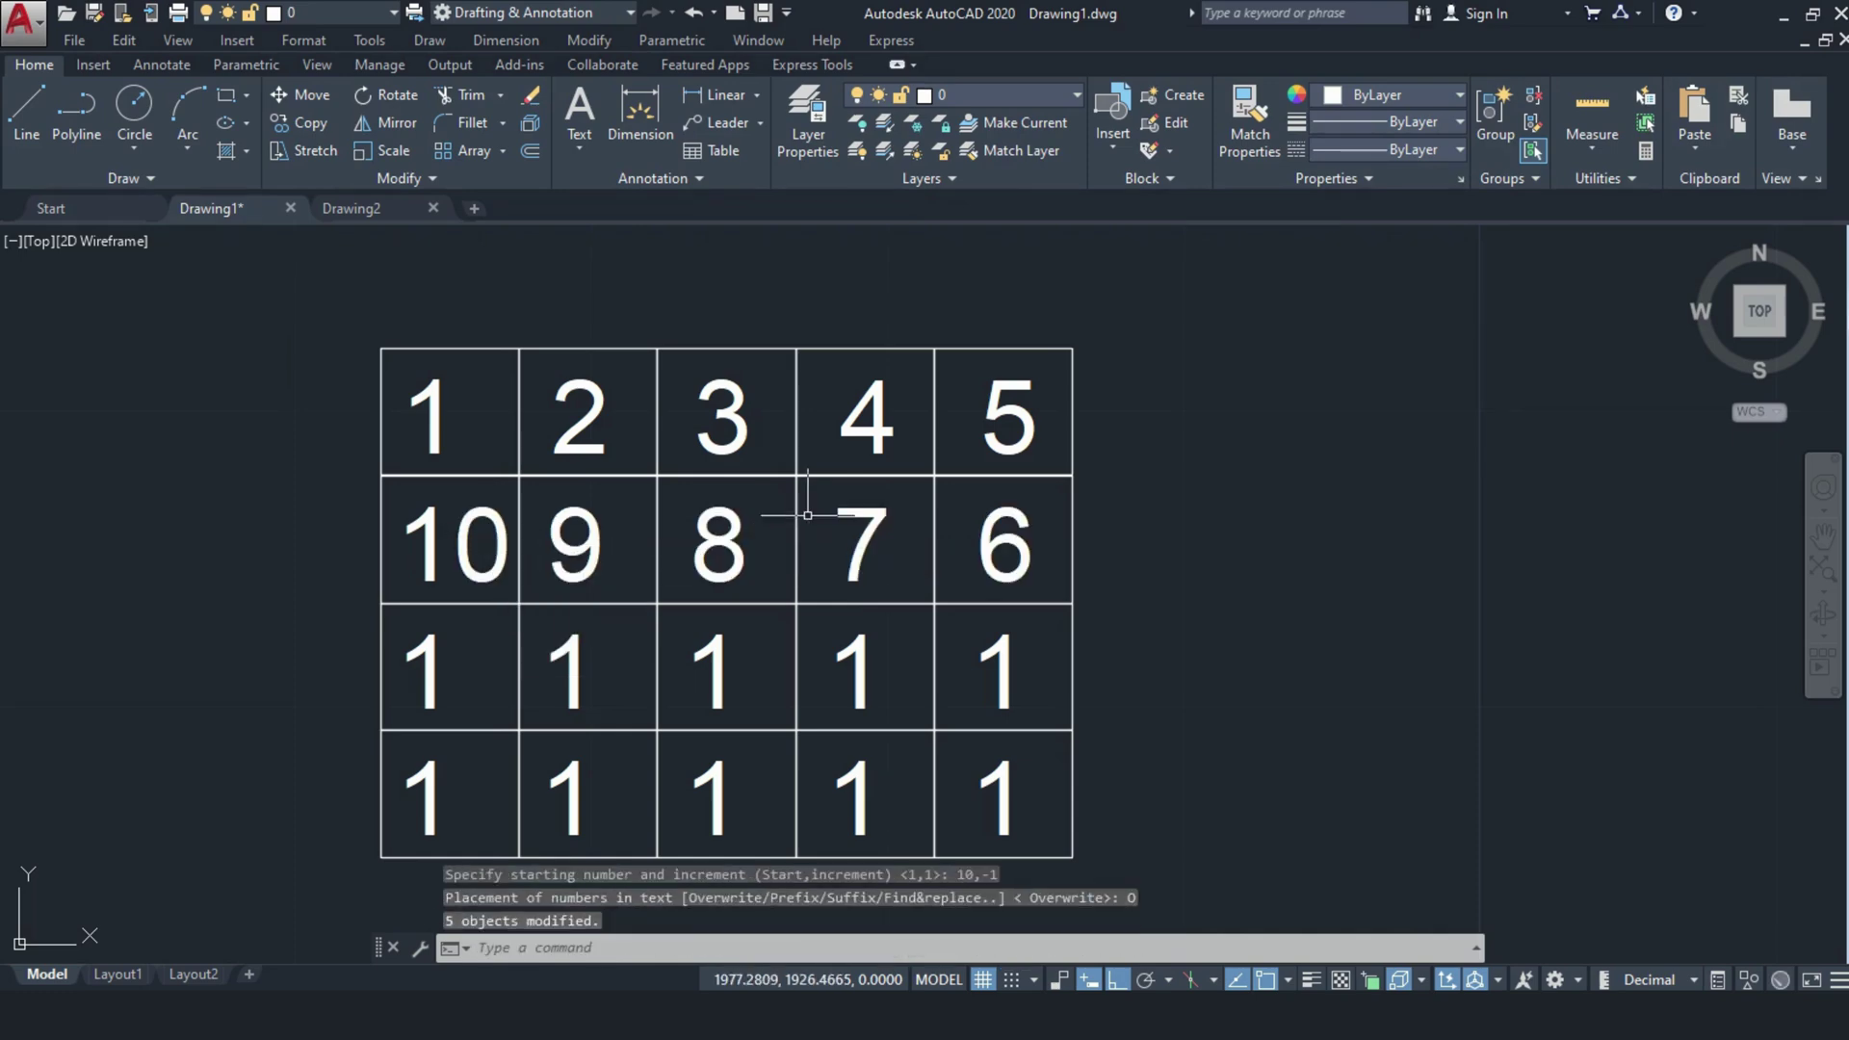
Step: Try to shift the "10" text slightly to the left within its cell
scroll(501, 540, up, 2)
click(500, 540)
click(446, 515)
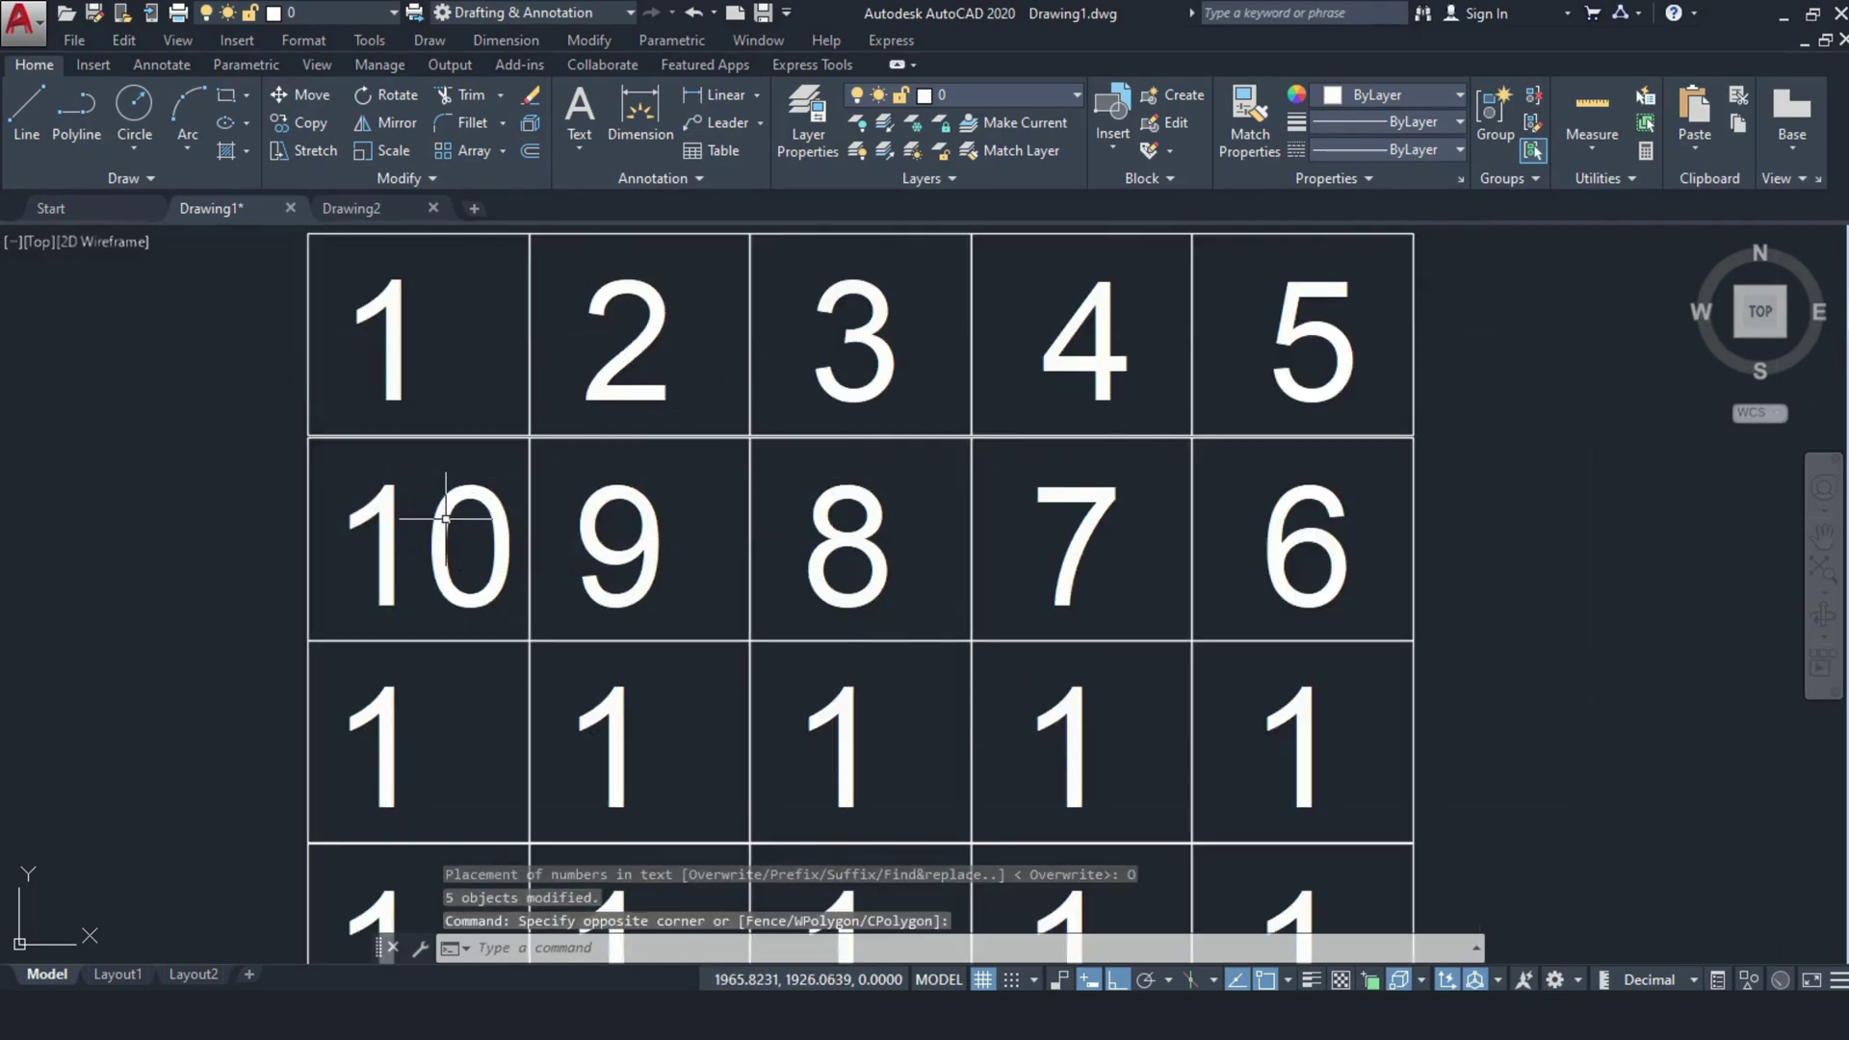
click(350, 486)
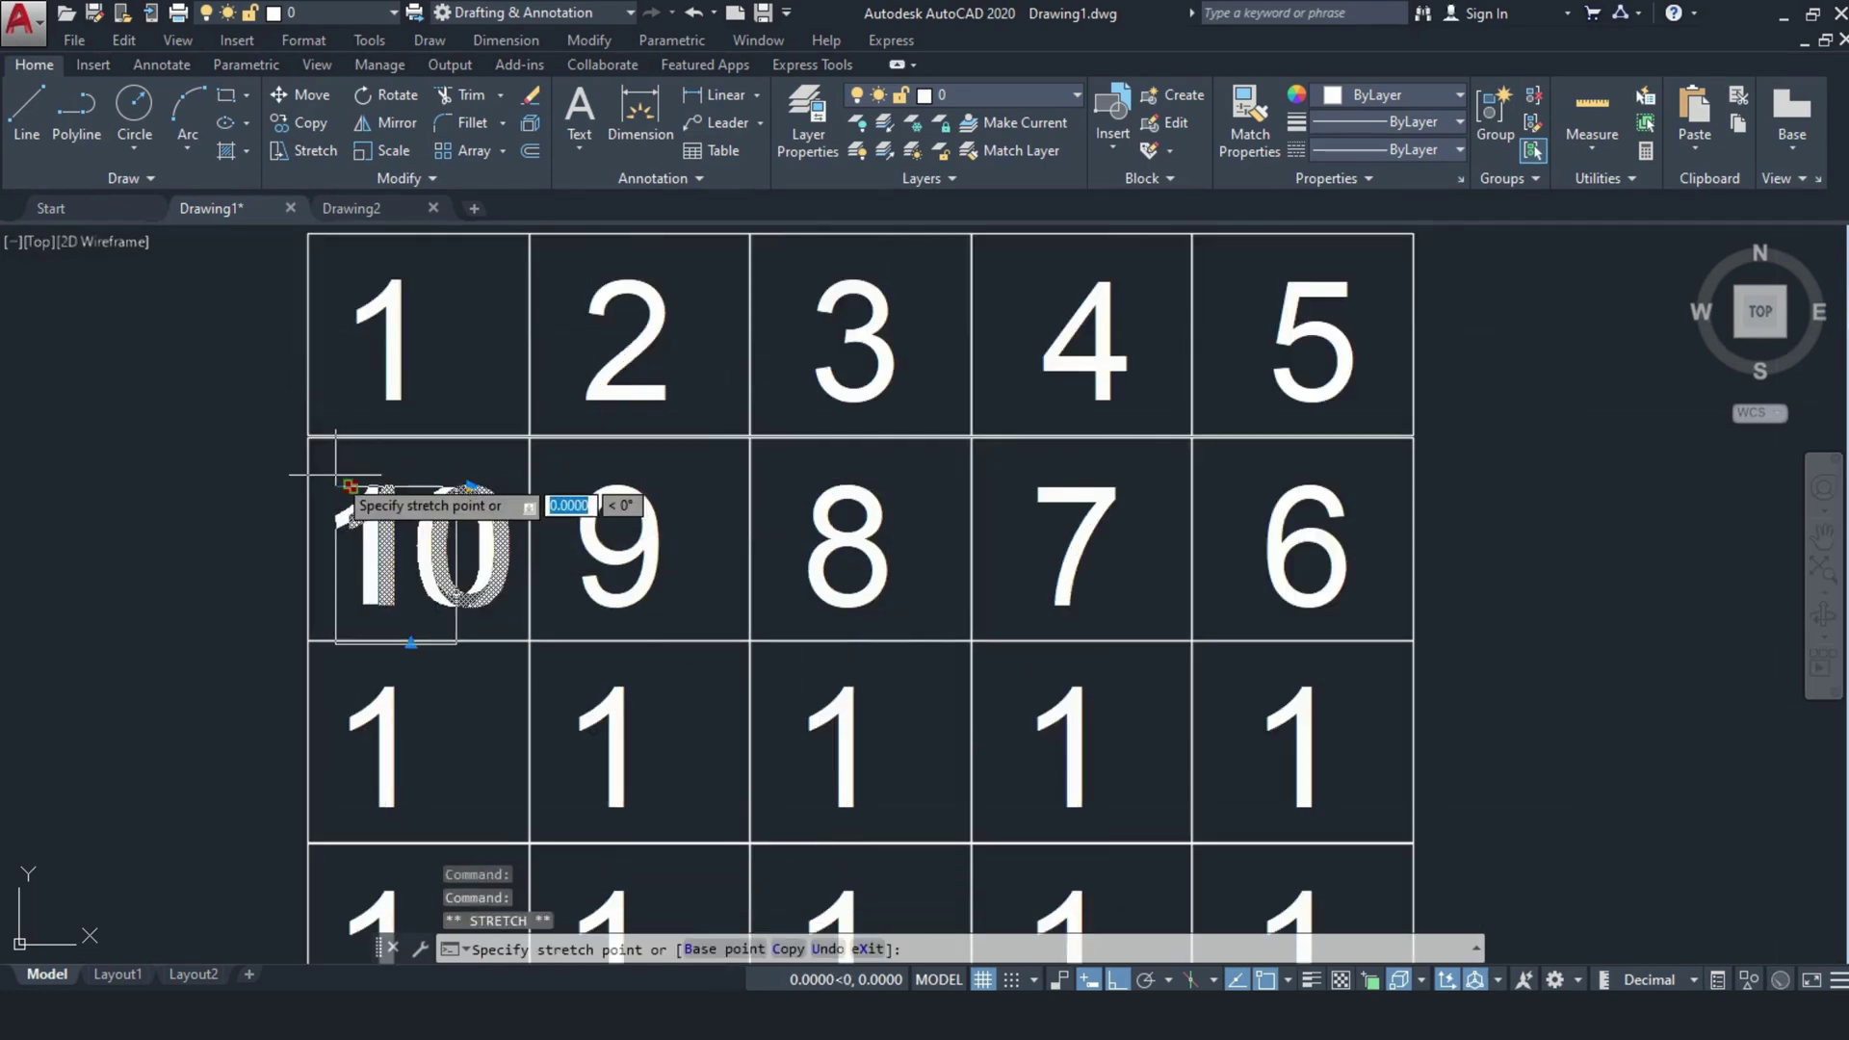
scroll(514, 499, down, 2)
middle_drag(514, 512, 476, 531)
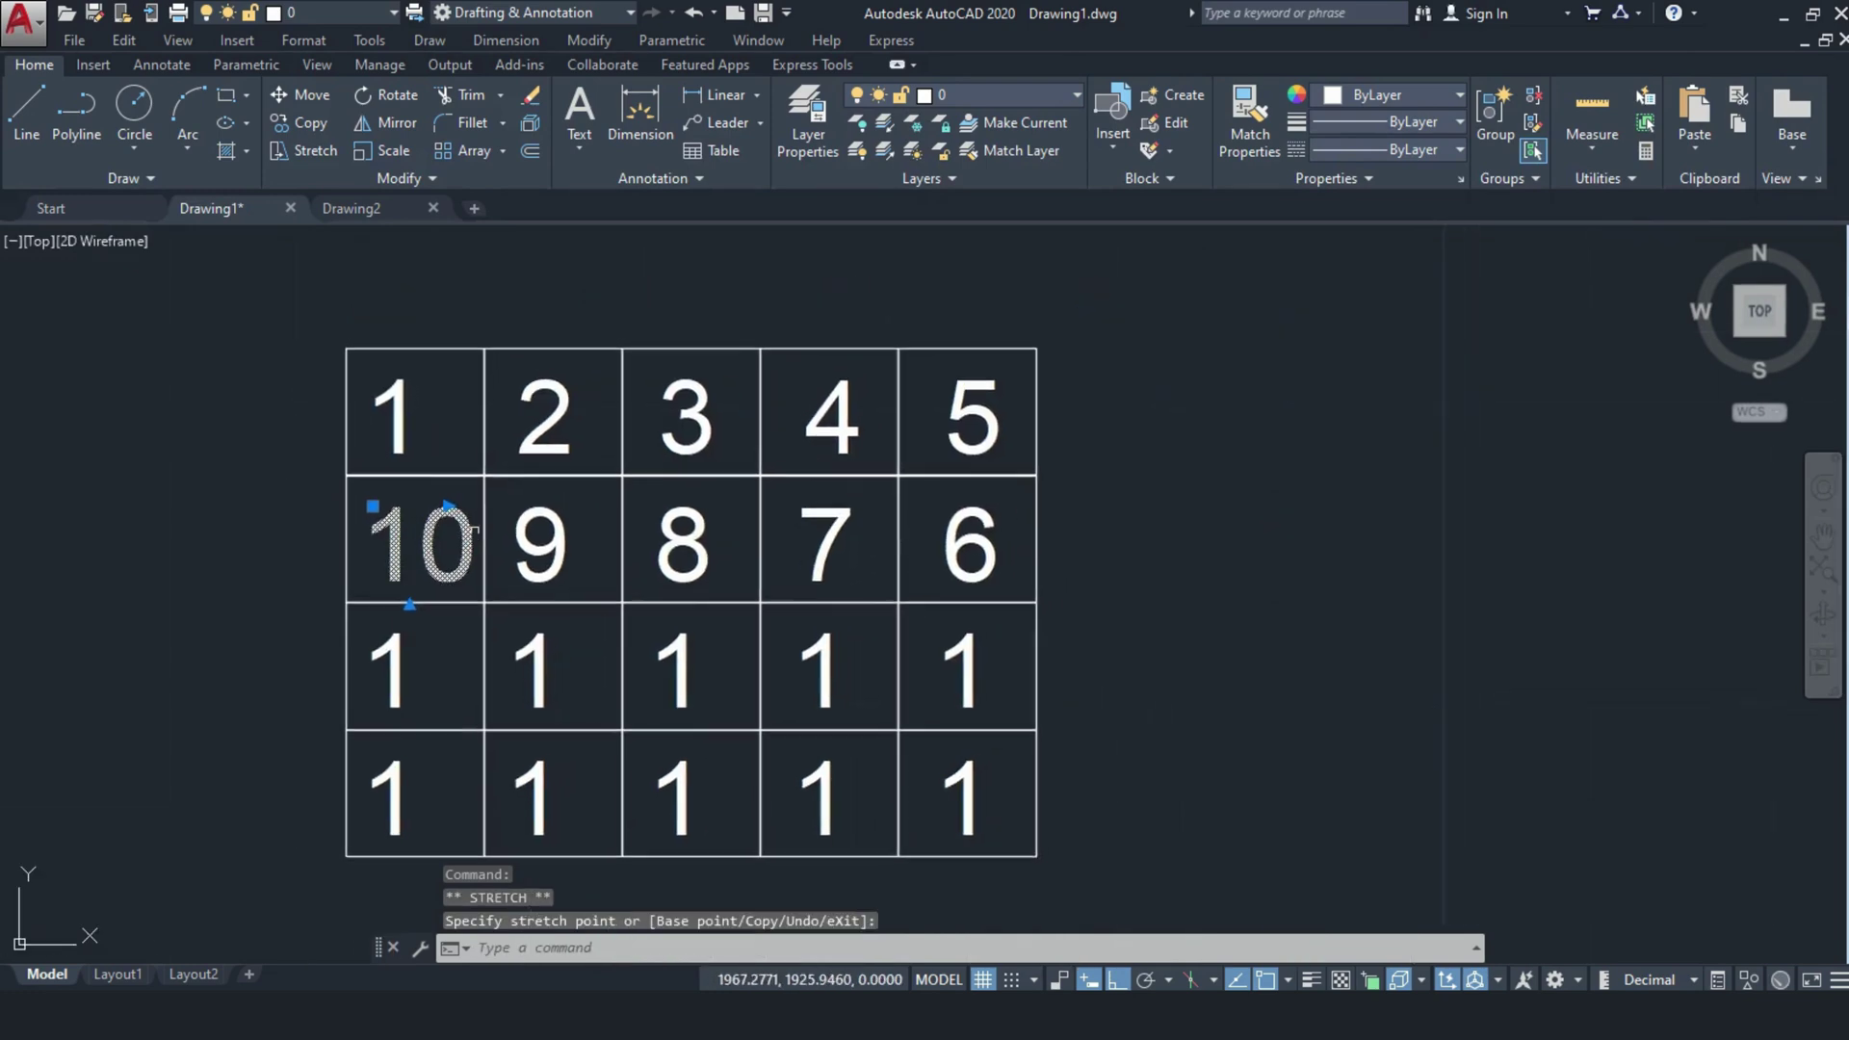
key(Escape)
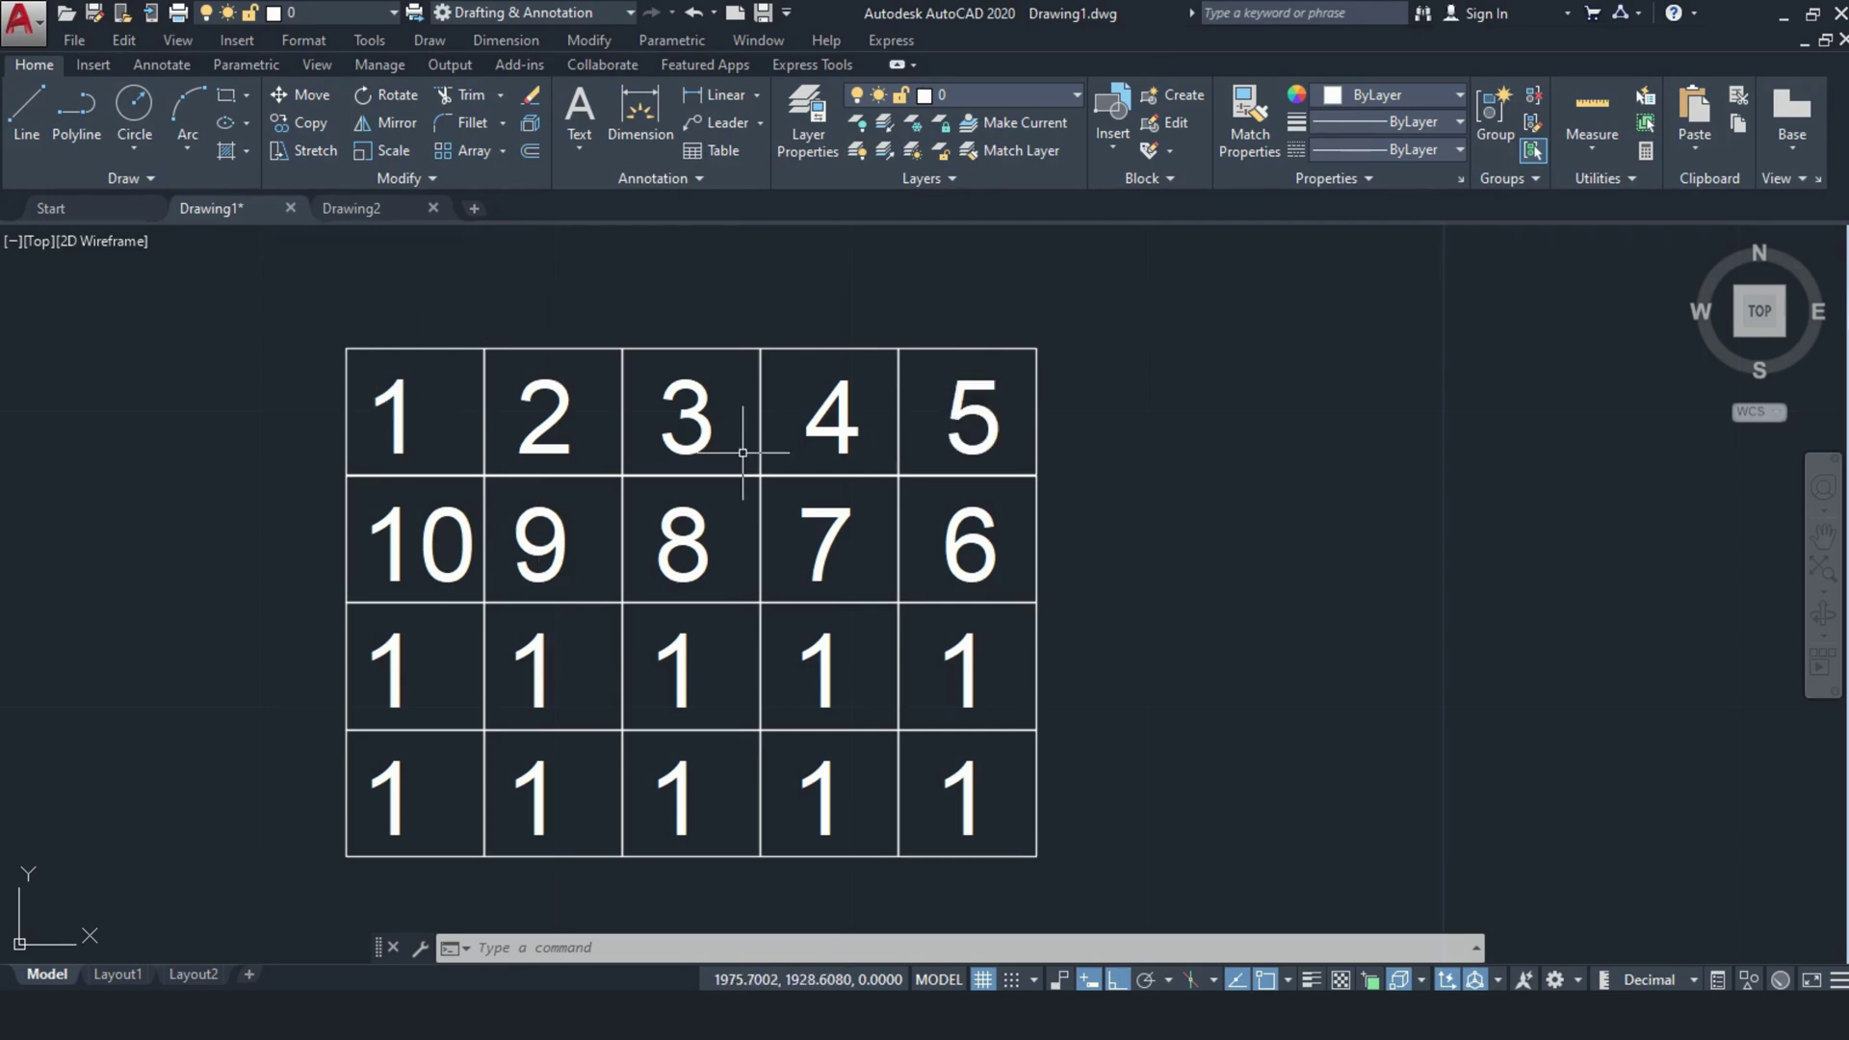
Step: Replace the "10" in the second row's first cell with a copy of the "1" from the cell above
click(430, 536)
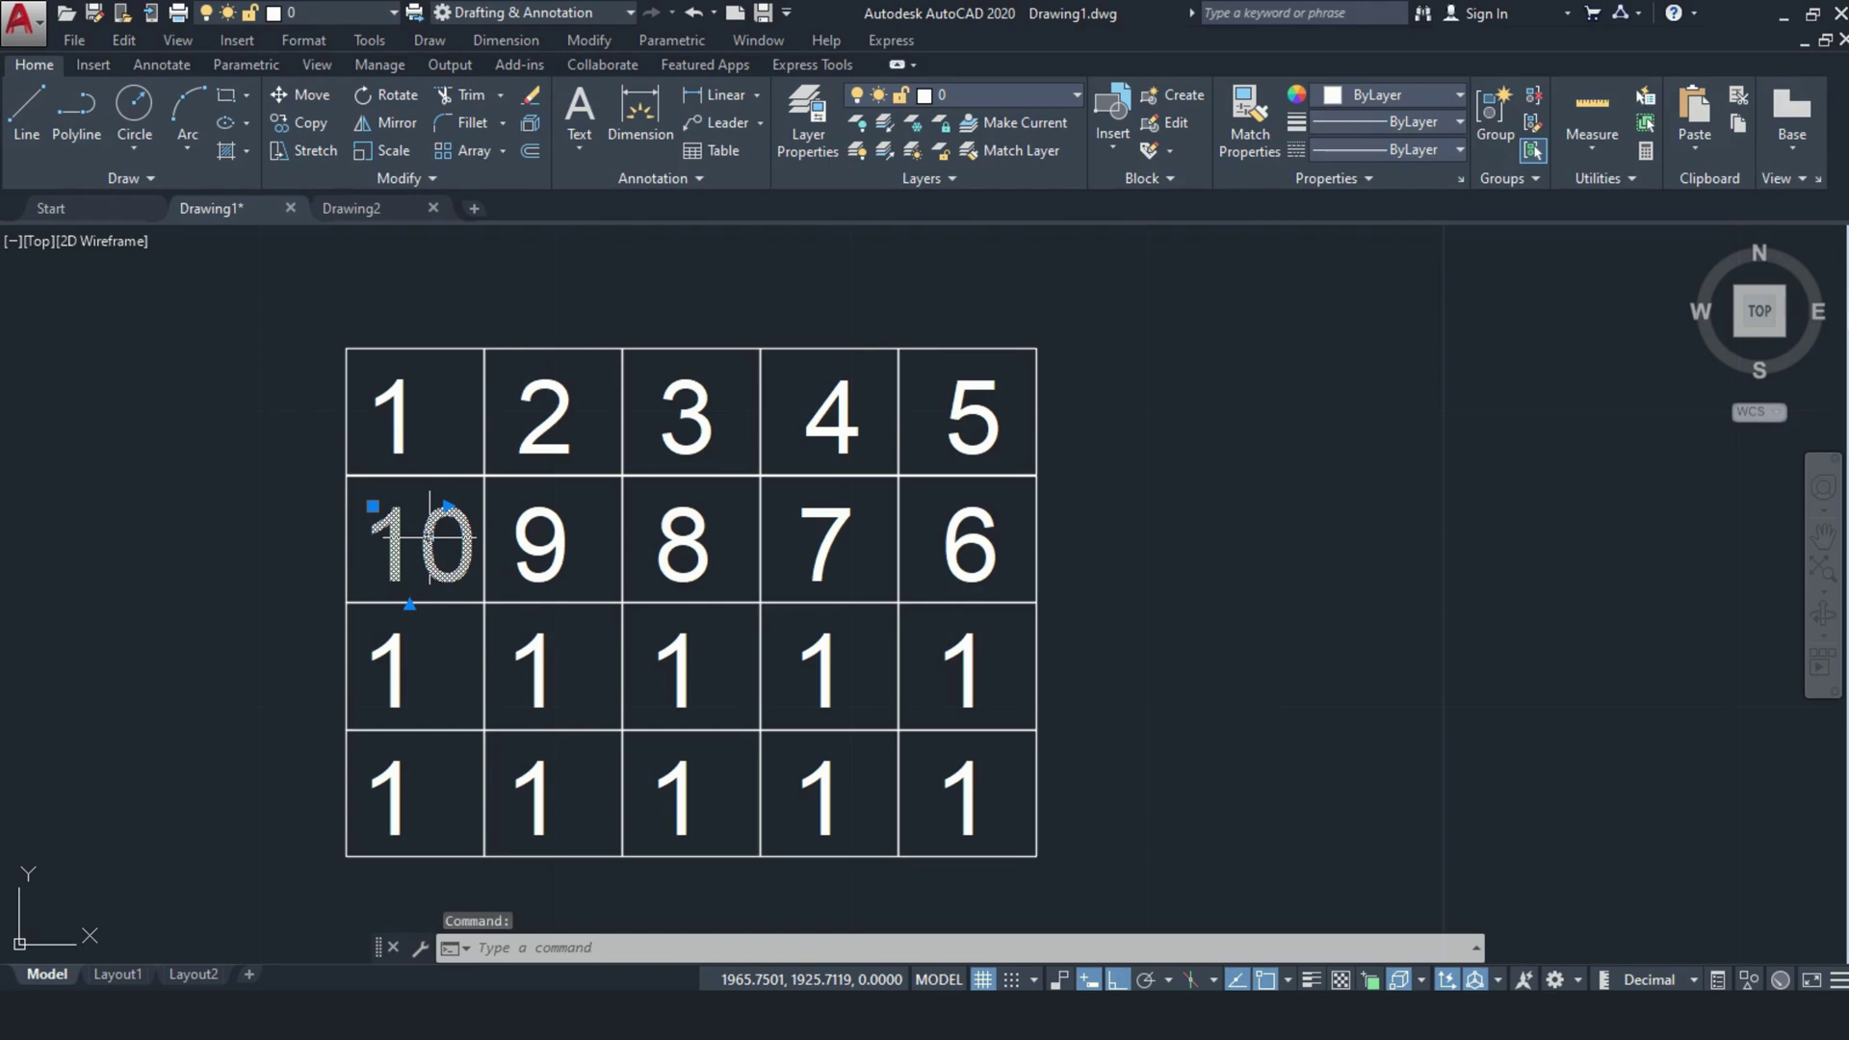
key(Delete)
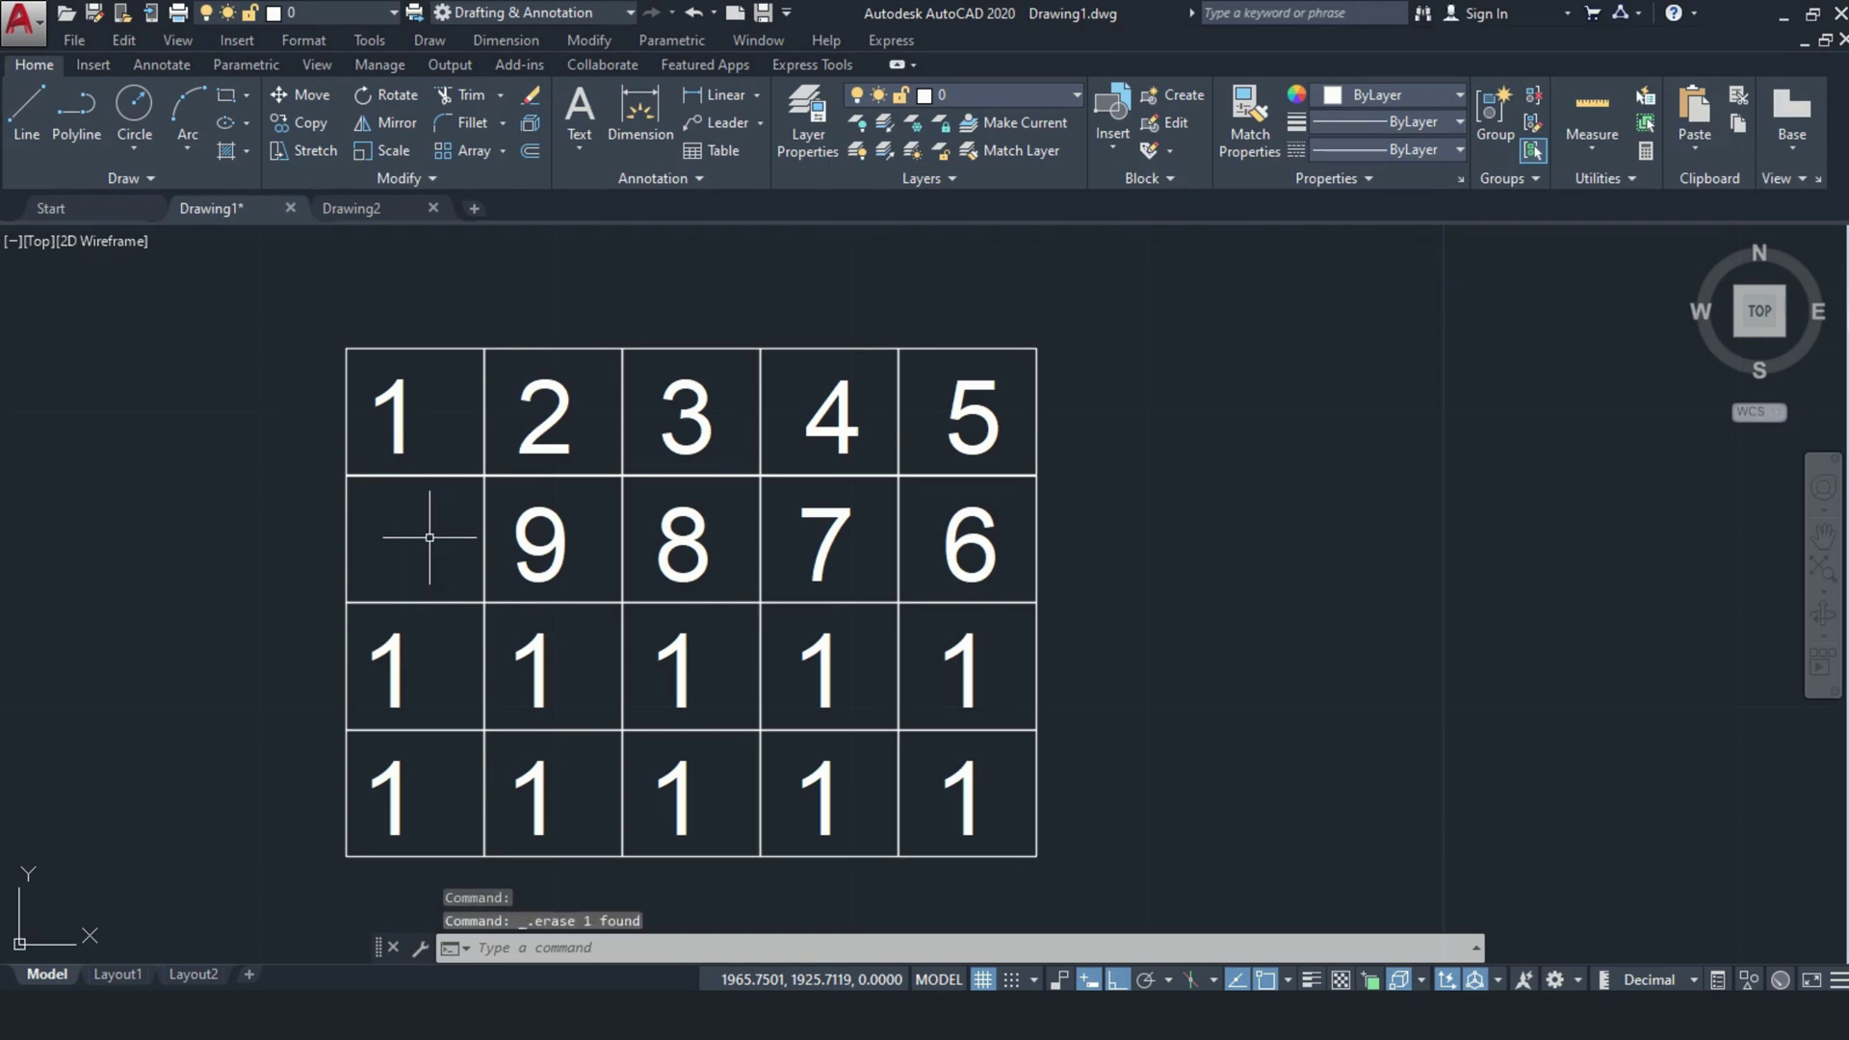
click(399, 408)
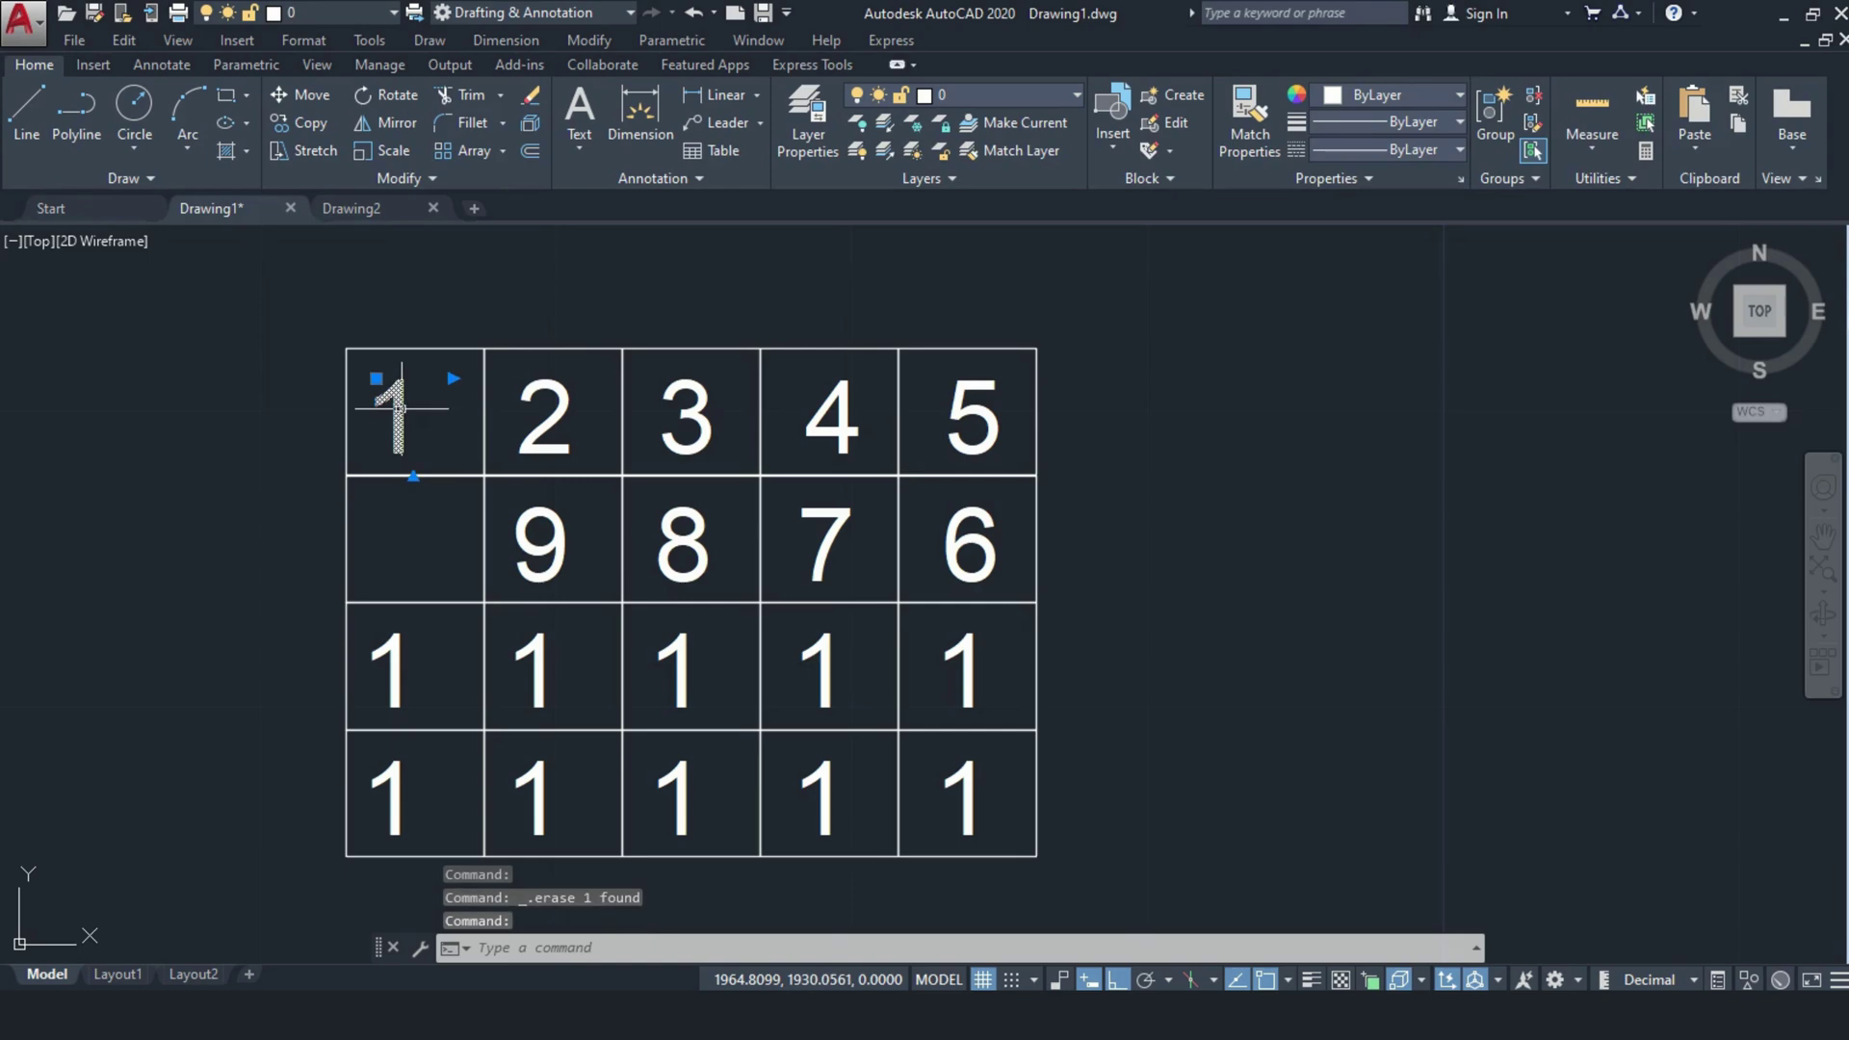
key(ctrl+c)
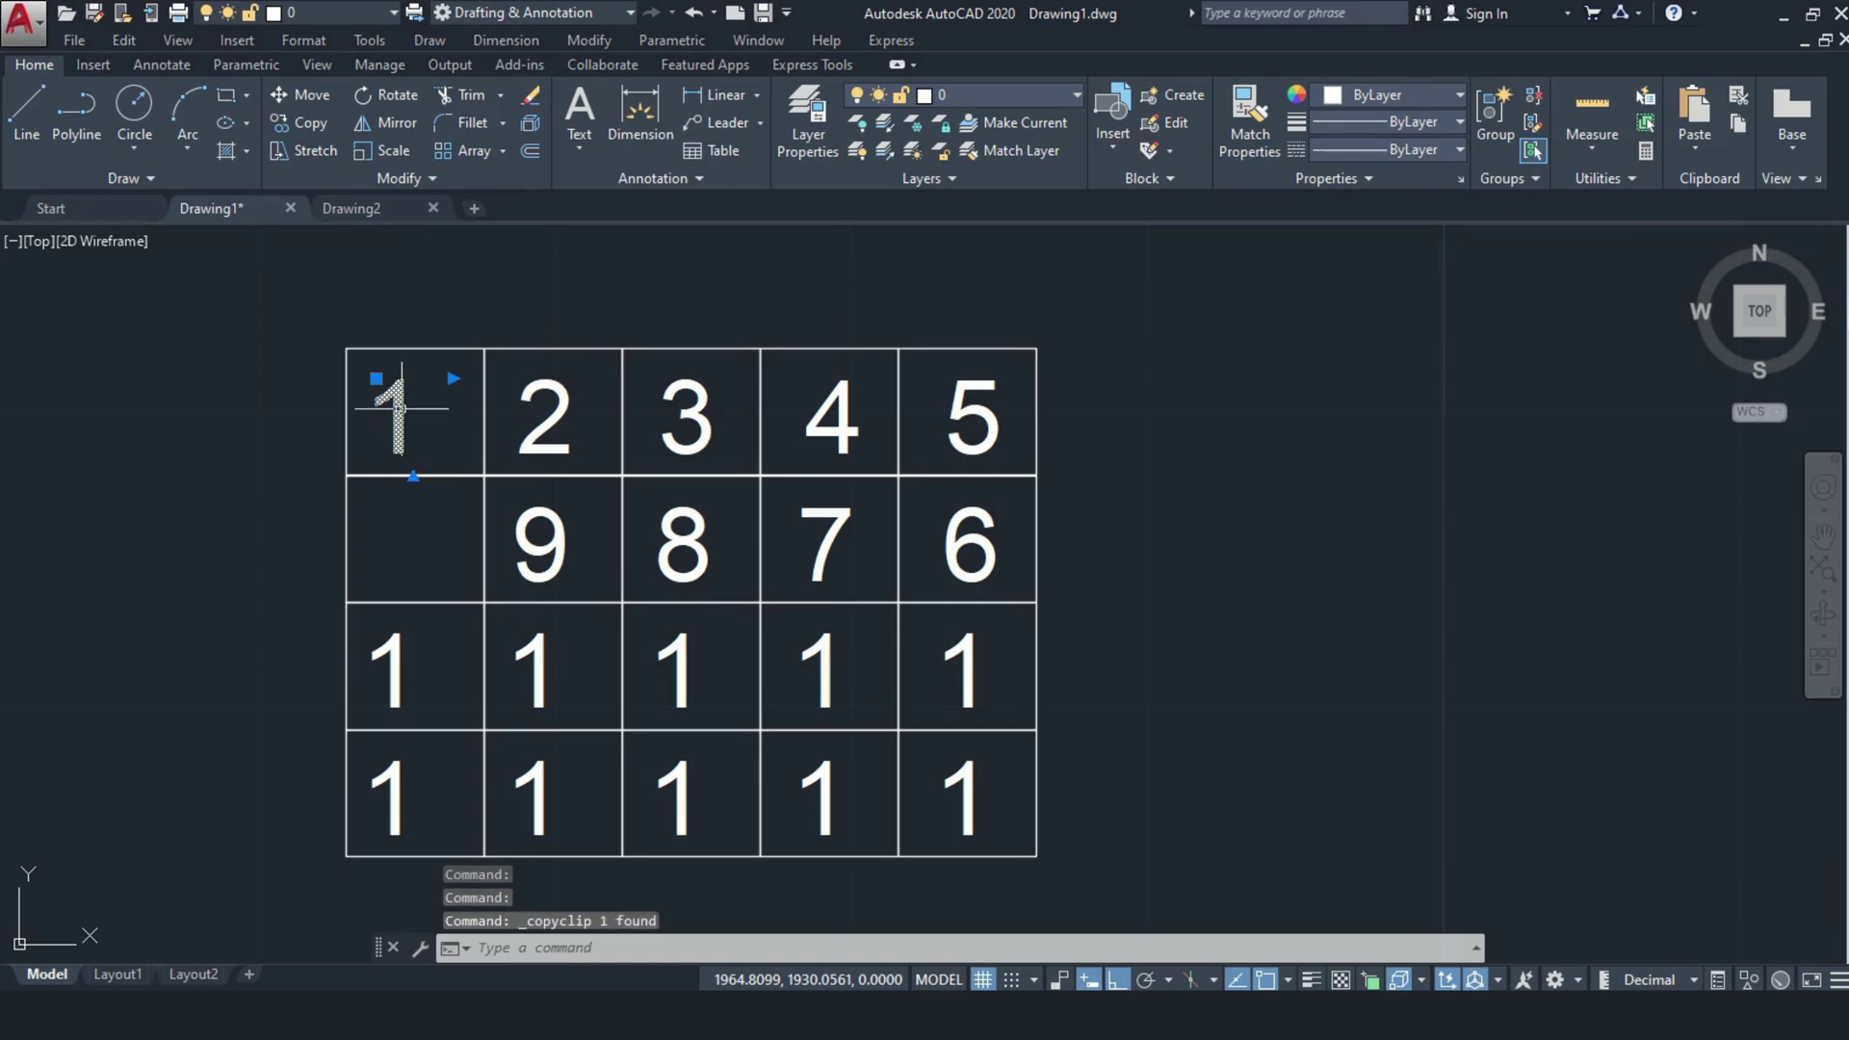
key(ctrl+v)
key(Escape)
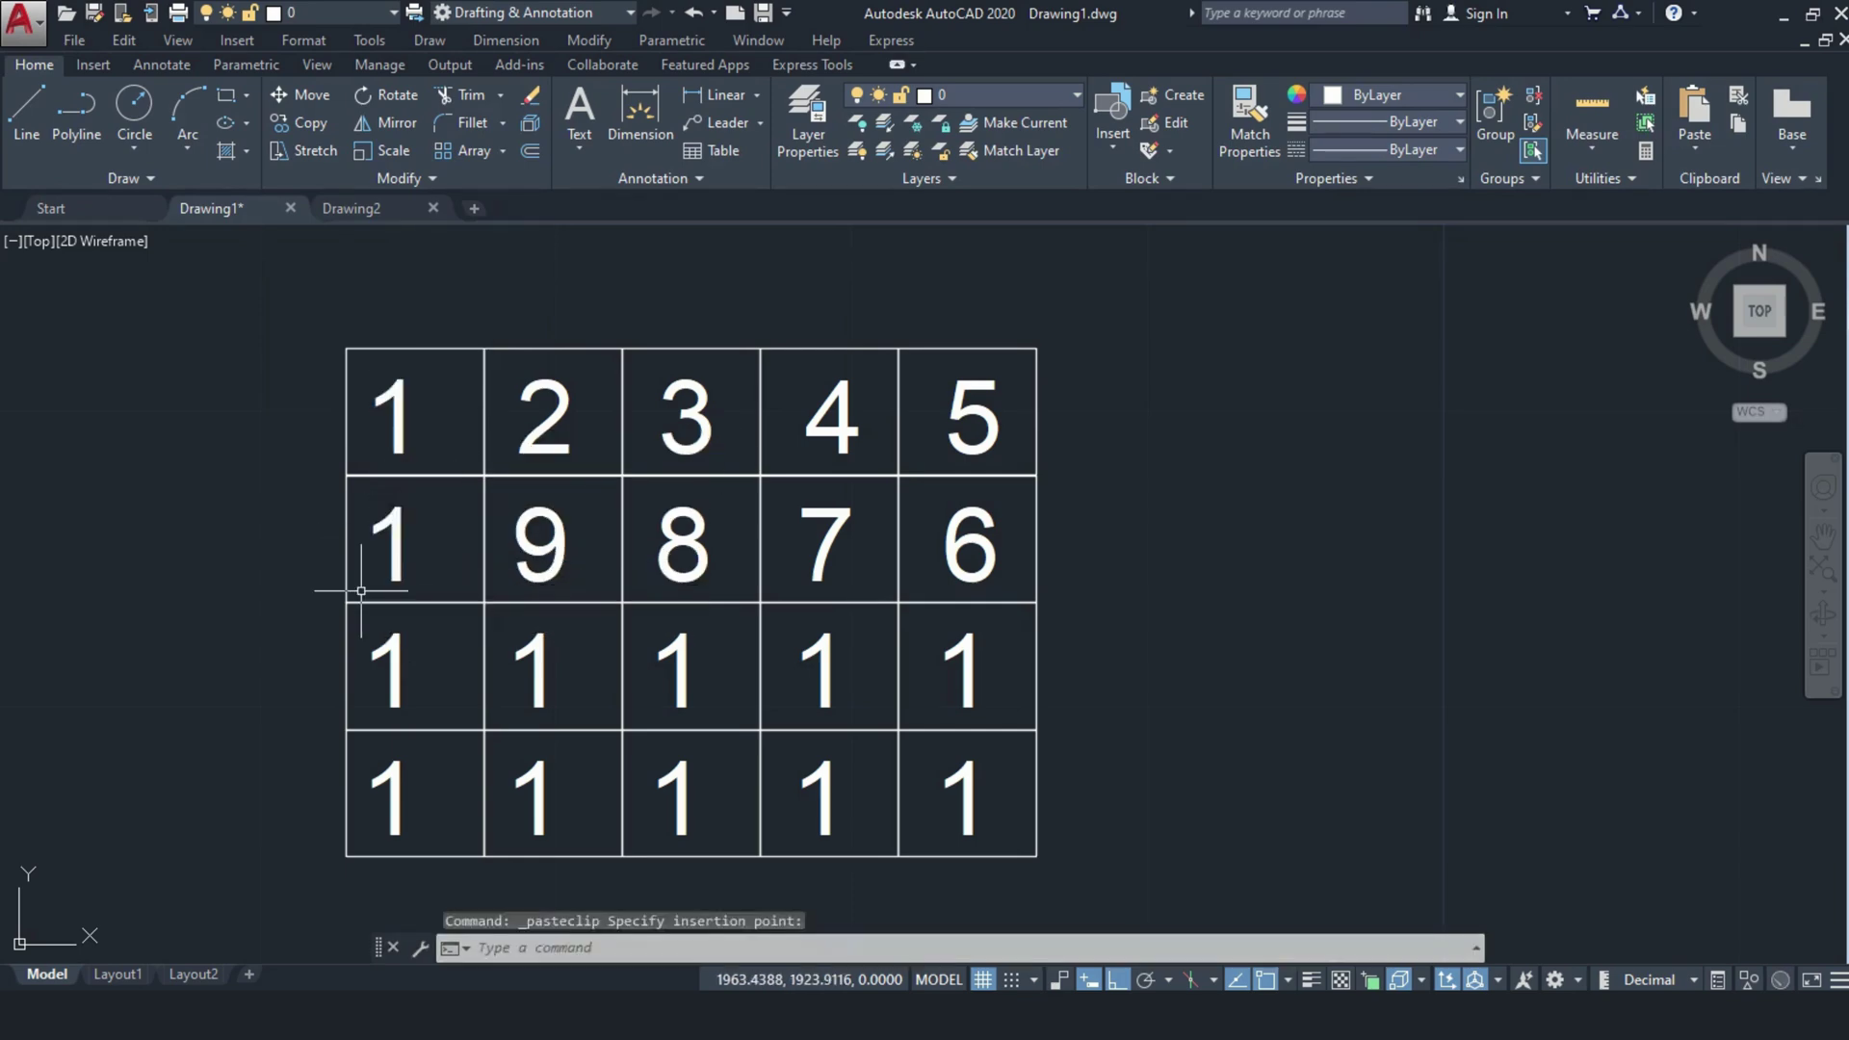
Step: Number the first column's four texts with TCOUNT, sorted by Y, starting number and increment 2,2, using Overwrite placement
click(305, 299)
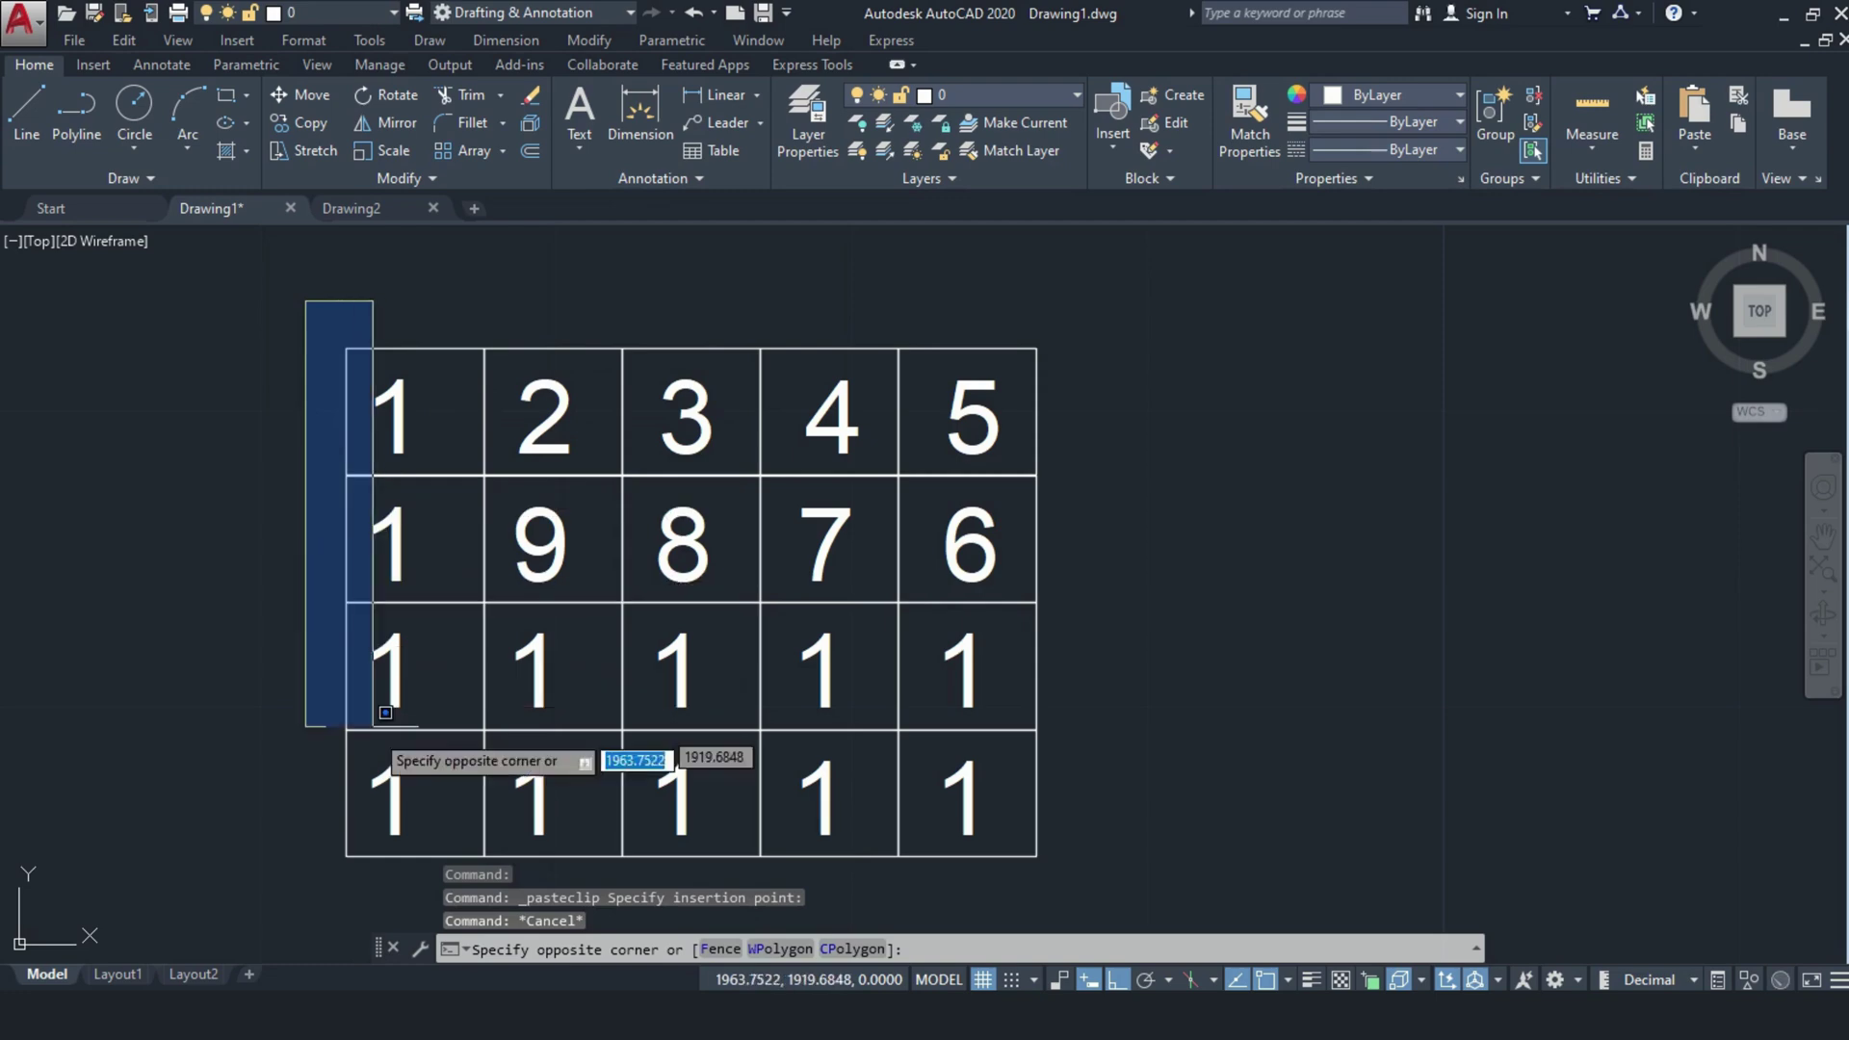
click(422, 860)
text(TC)
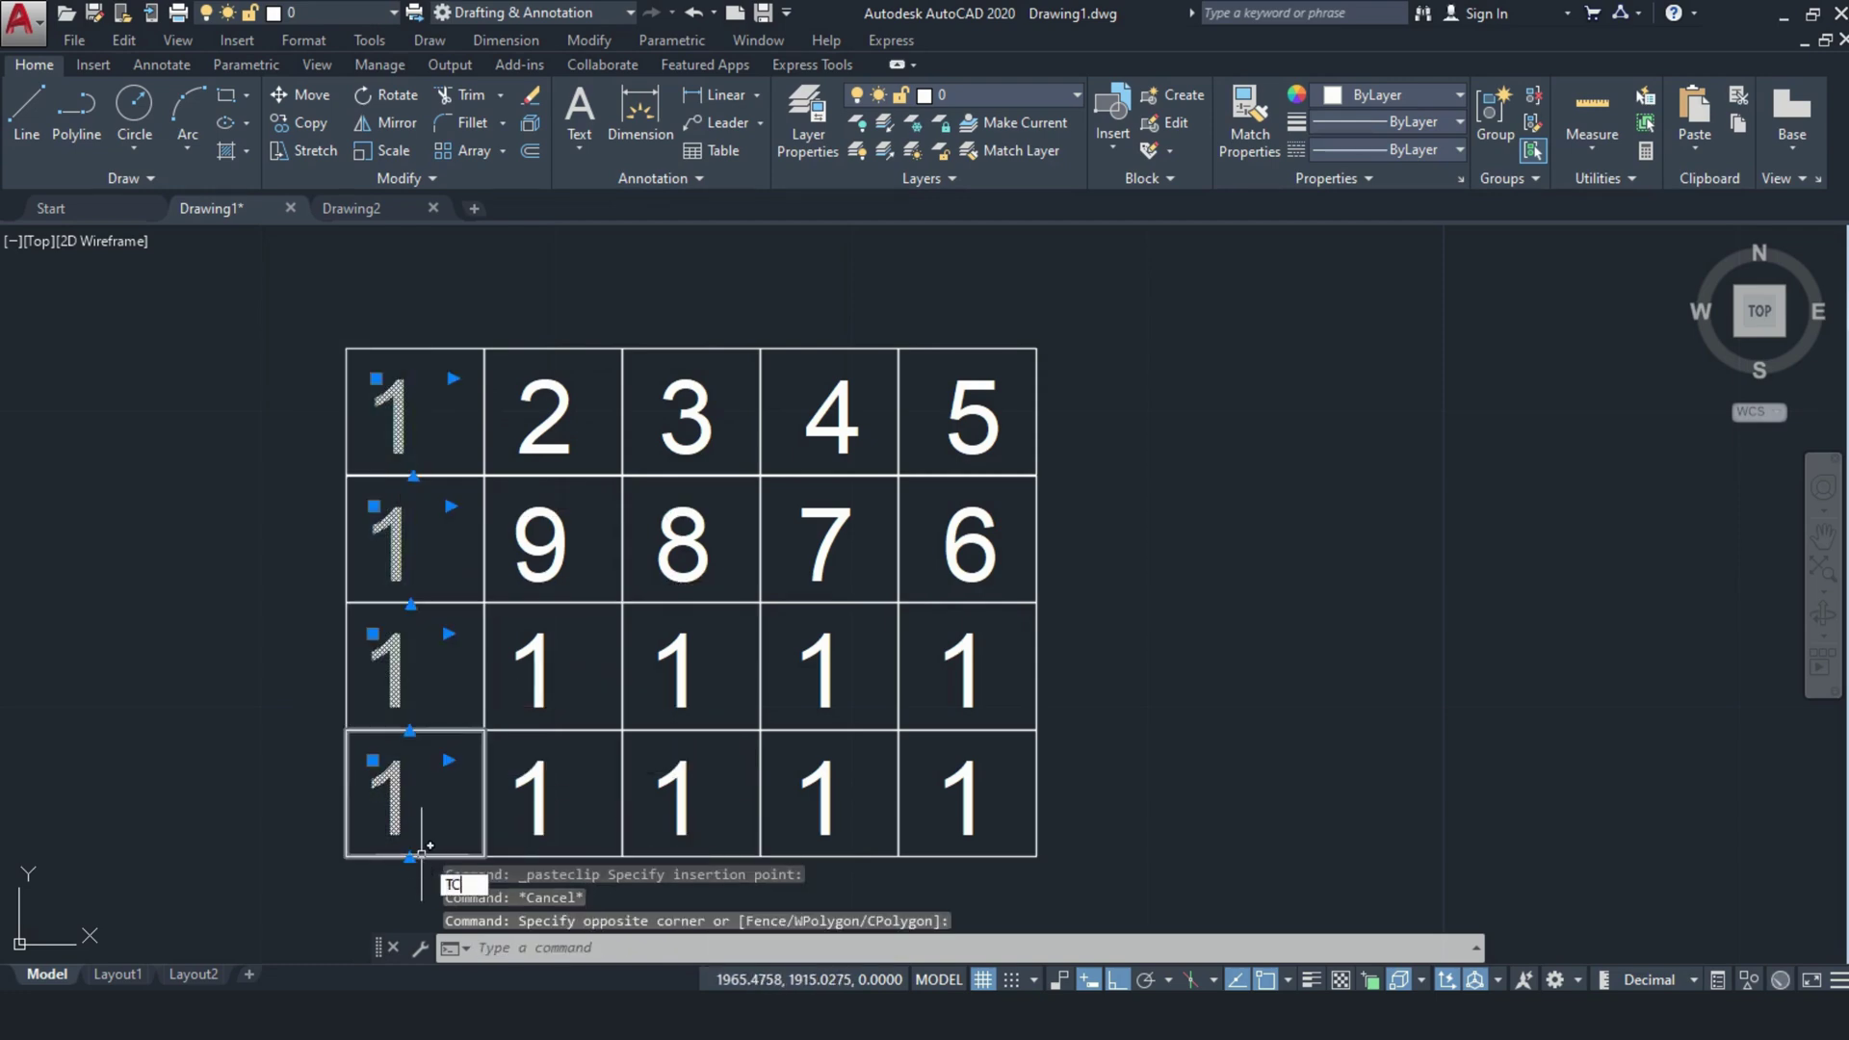
key(Return)
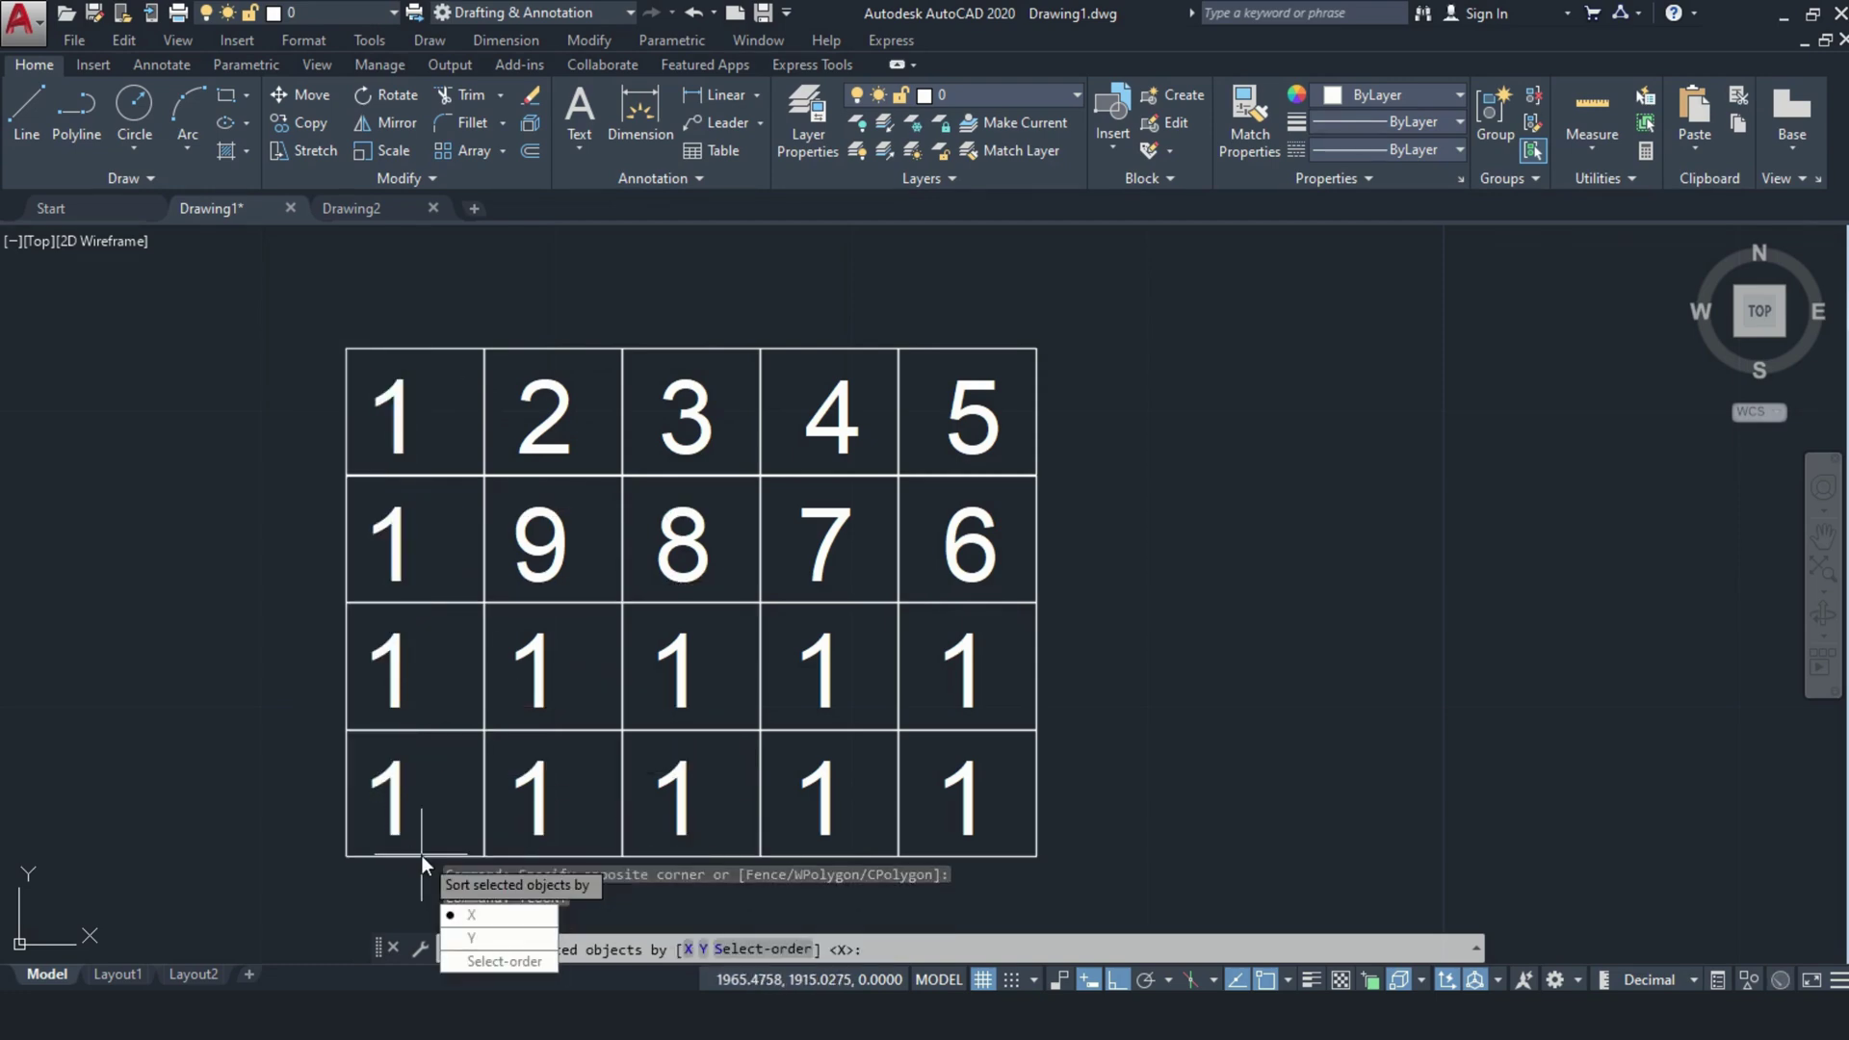
text(Y)
key(Return)
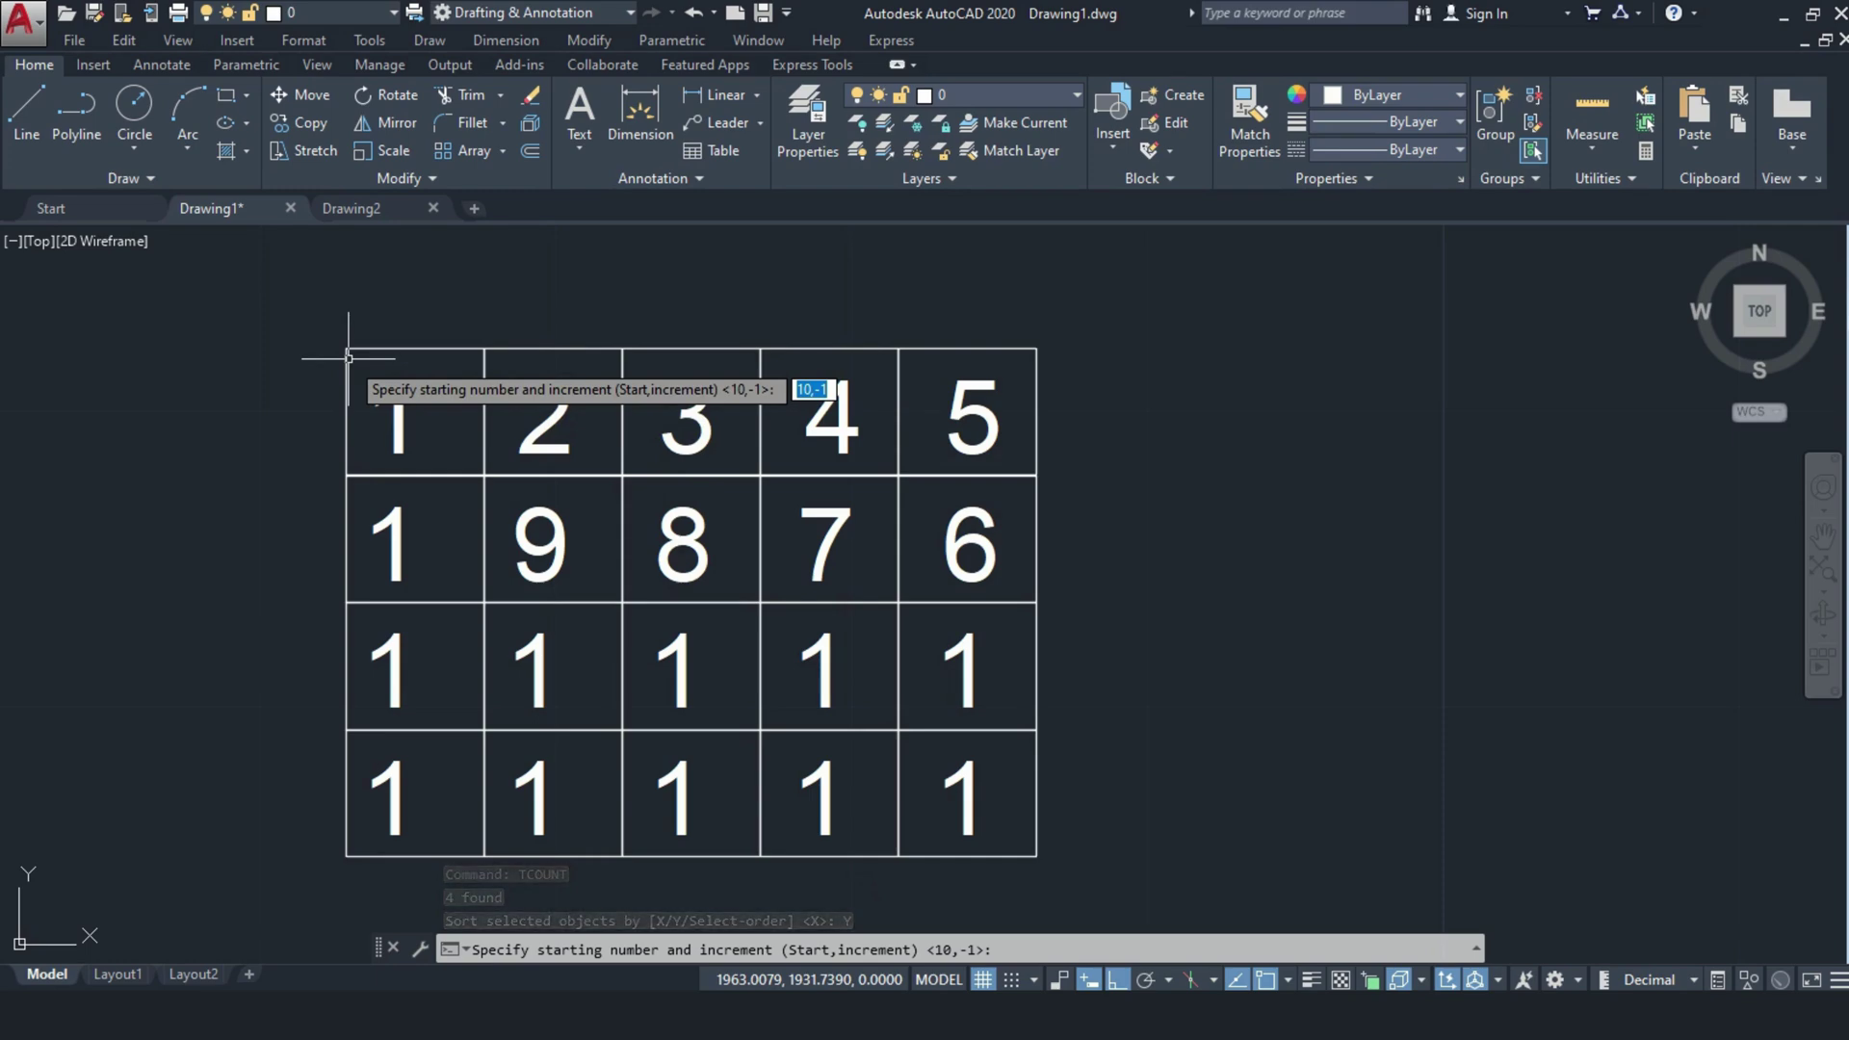
text(2,2)
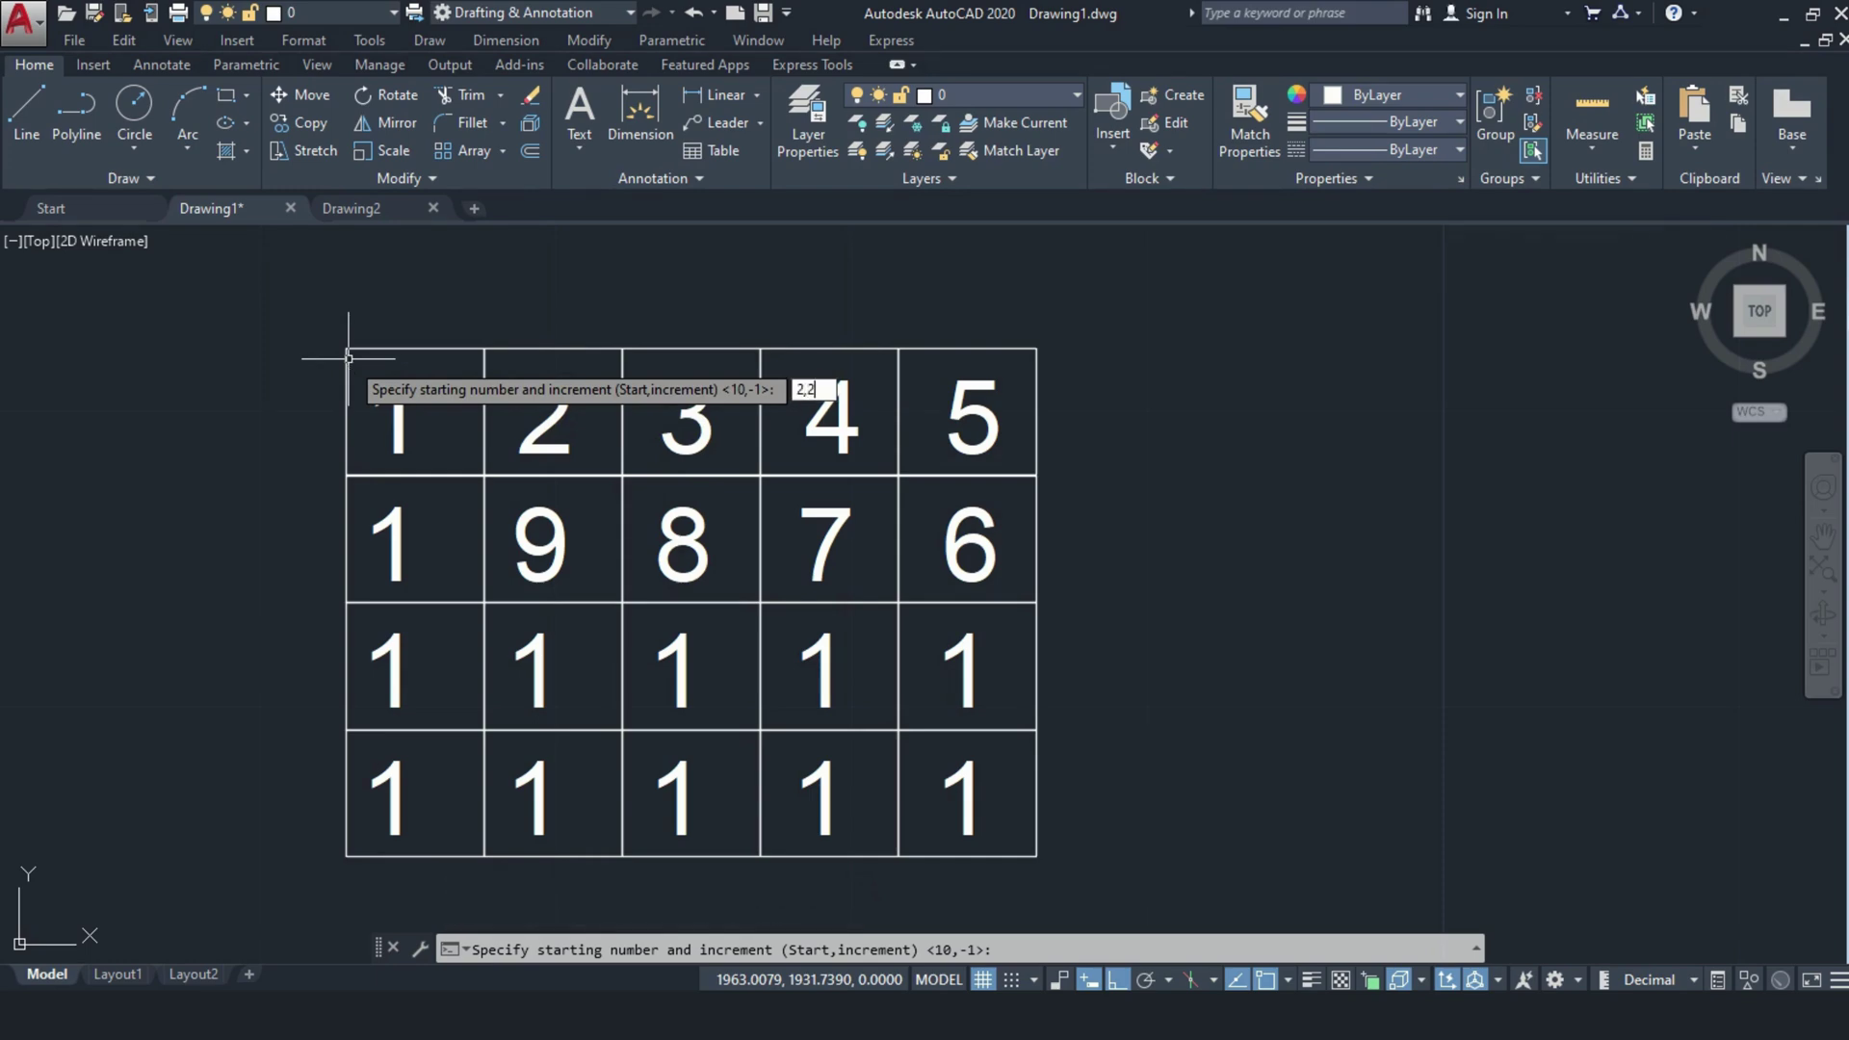
key(Return)
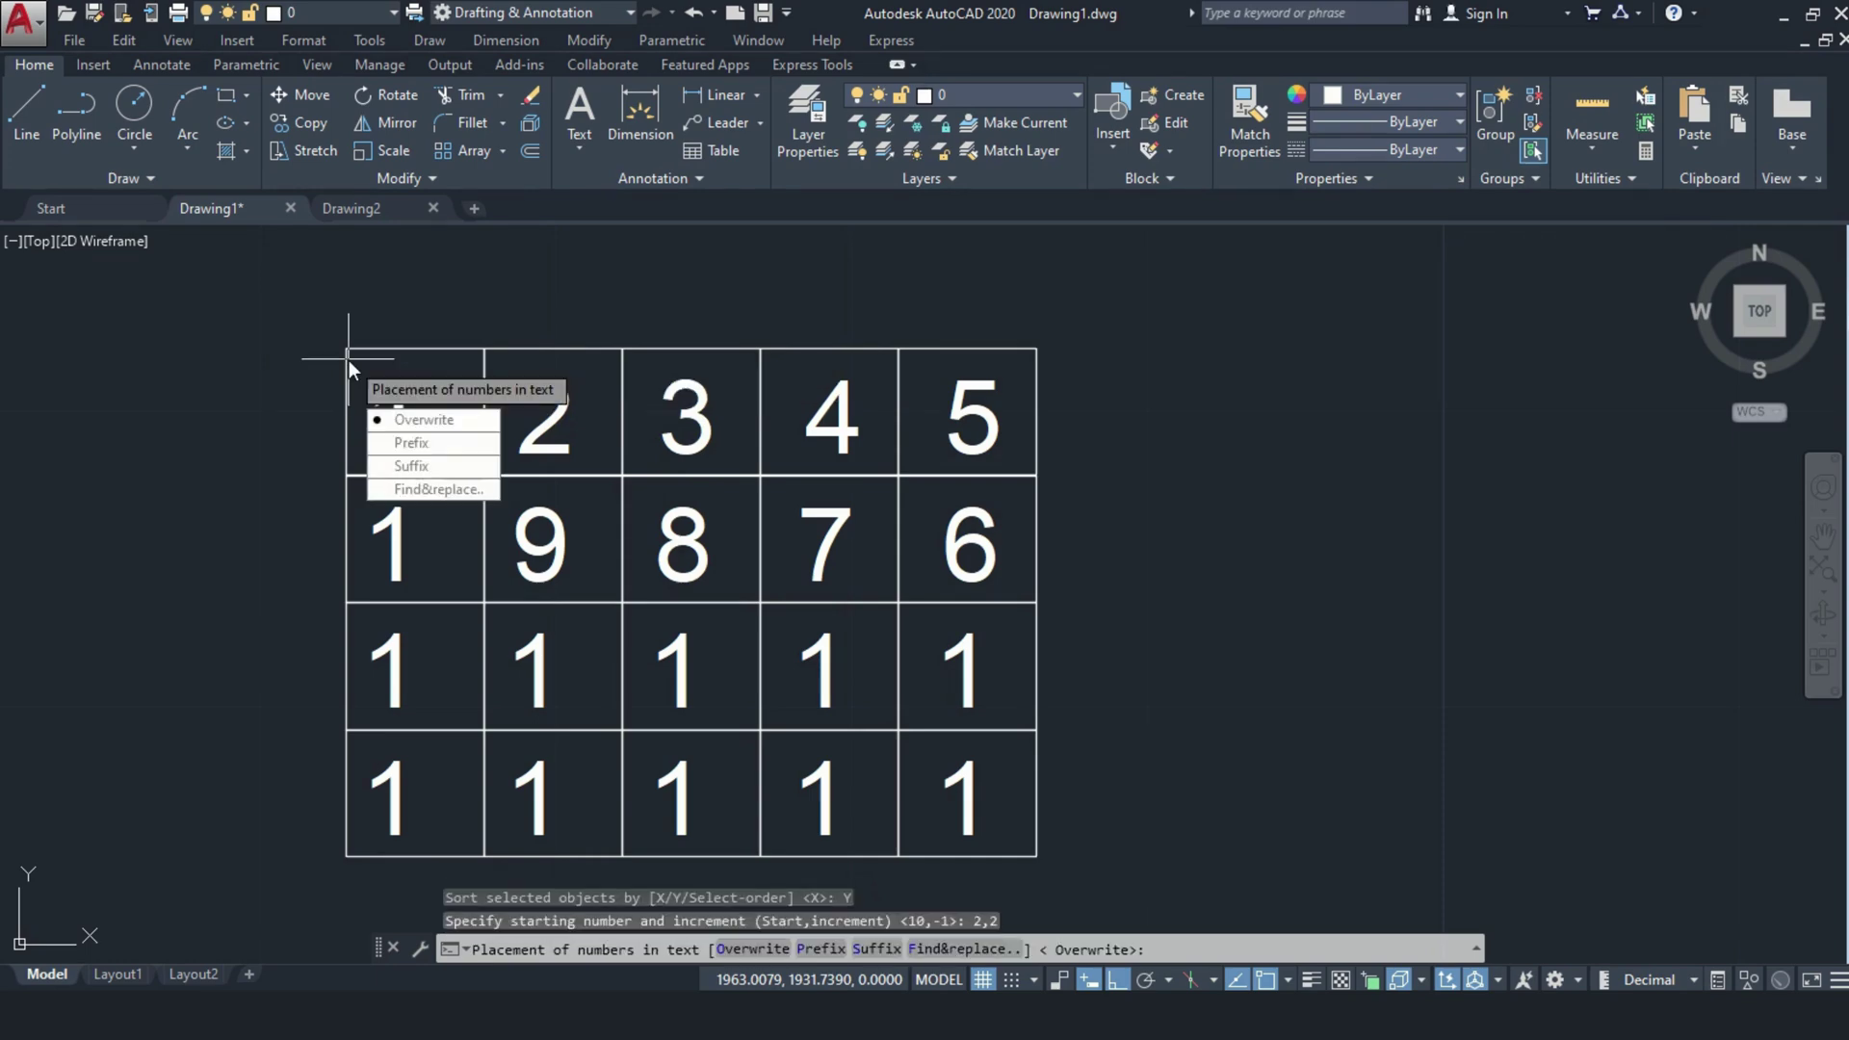
click(397, 420)
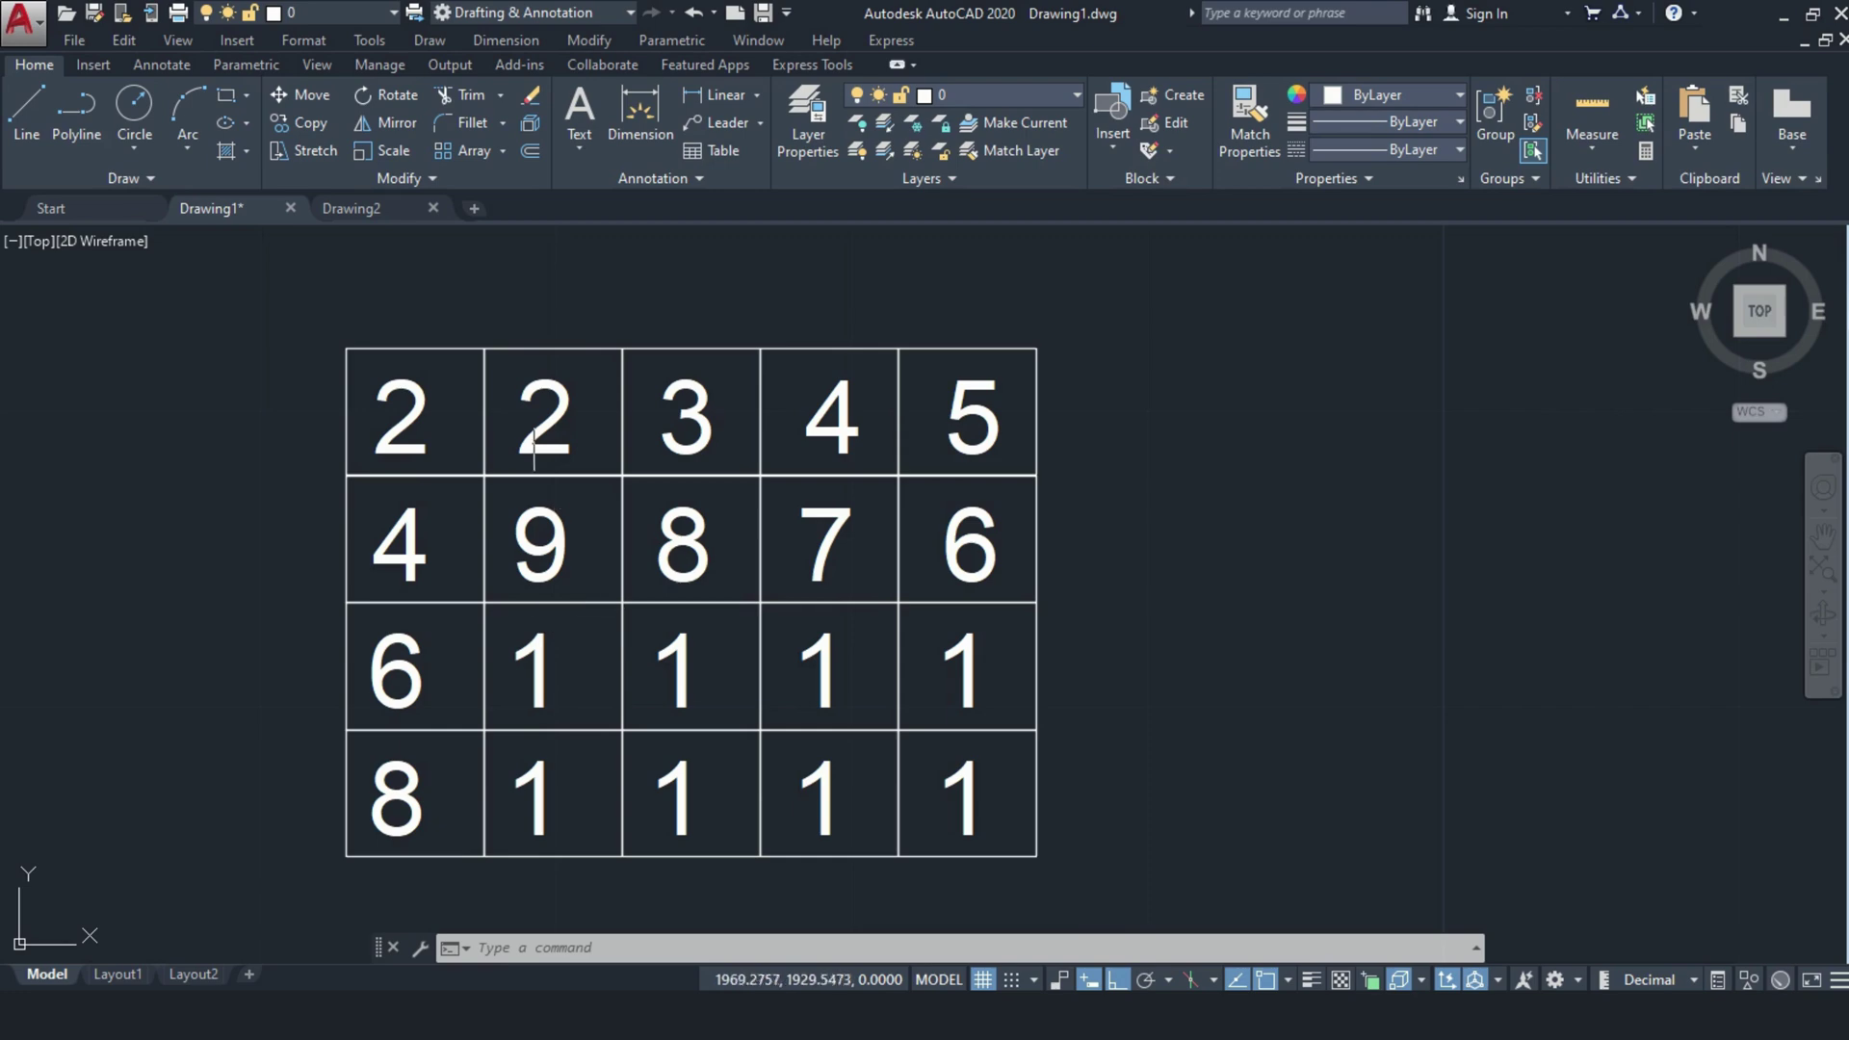
Step: Copy the entire grid with its numbers and paste the duplicate to the right of the original
middle_drag(1133, 809, 1098, 780)
click(1091, 855)
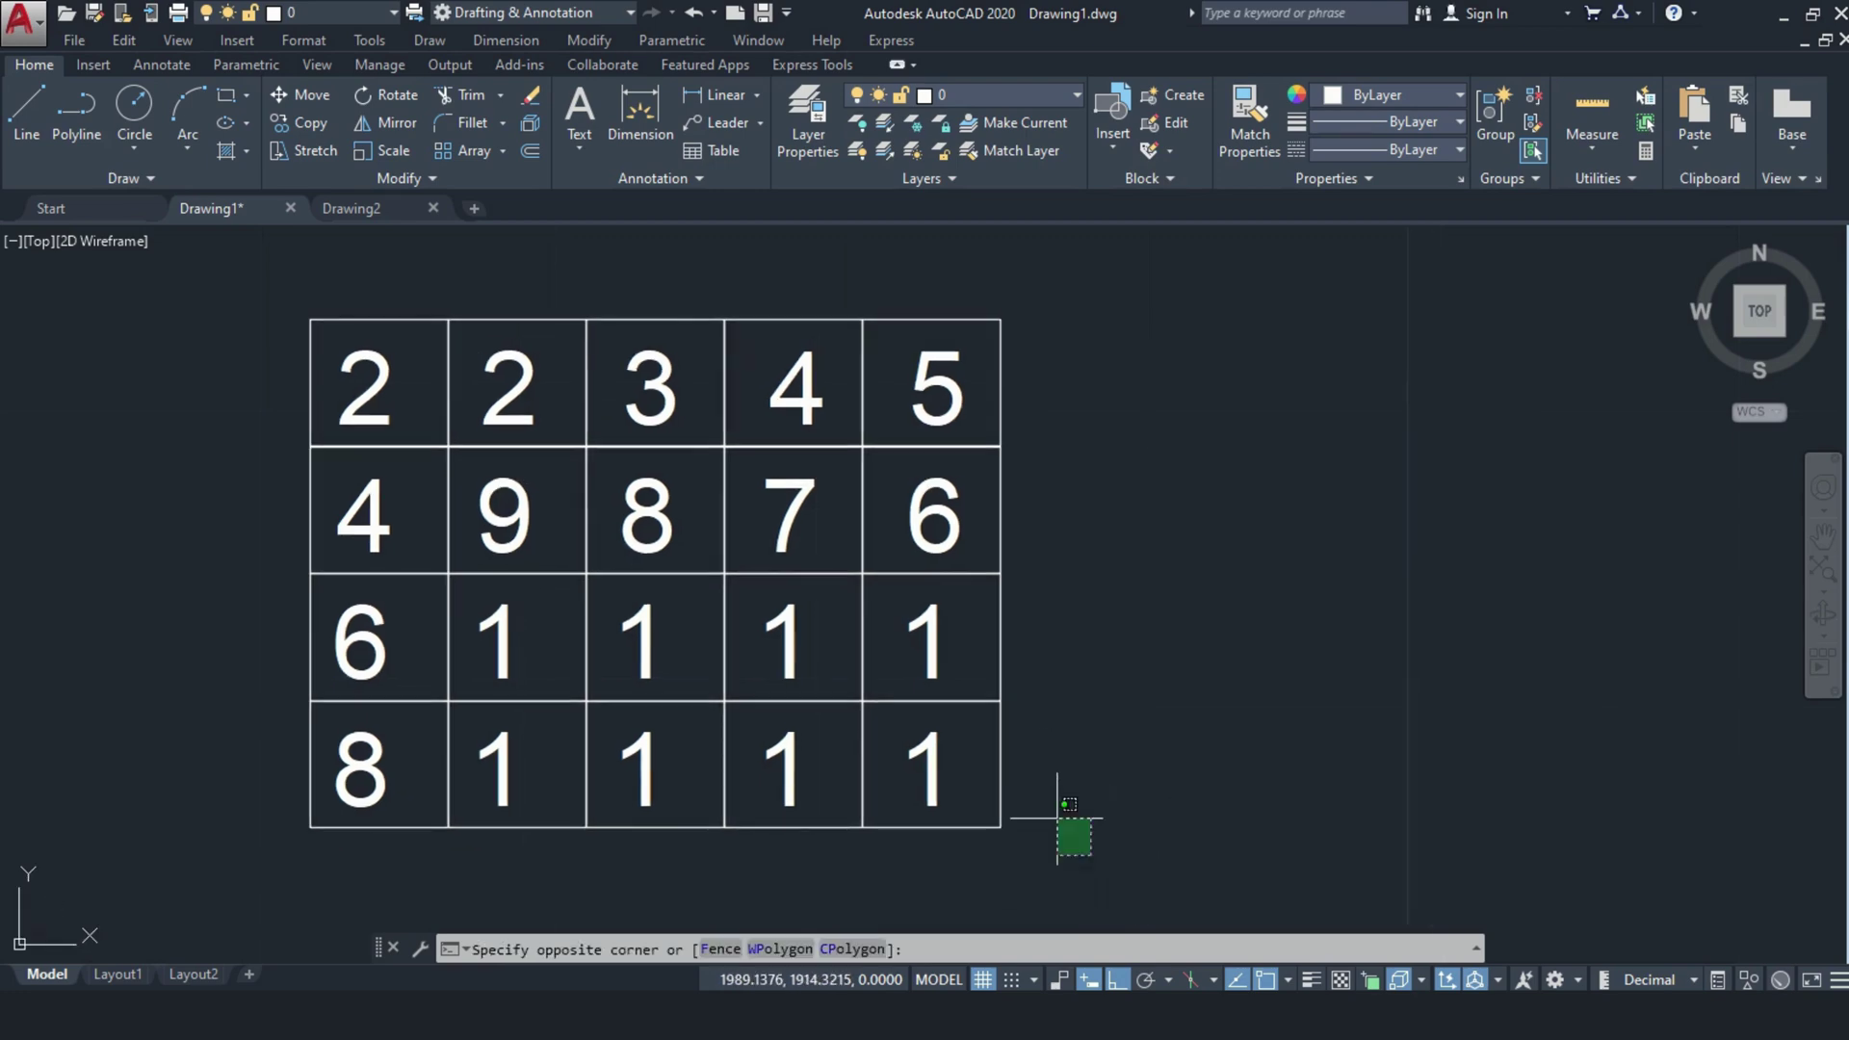
click(282, 295)
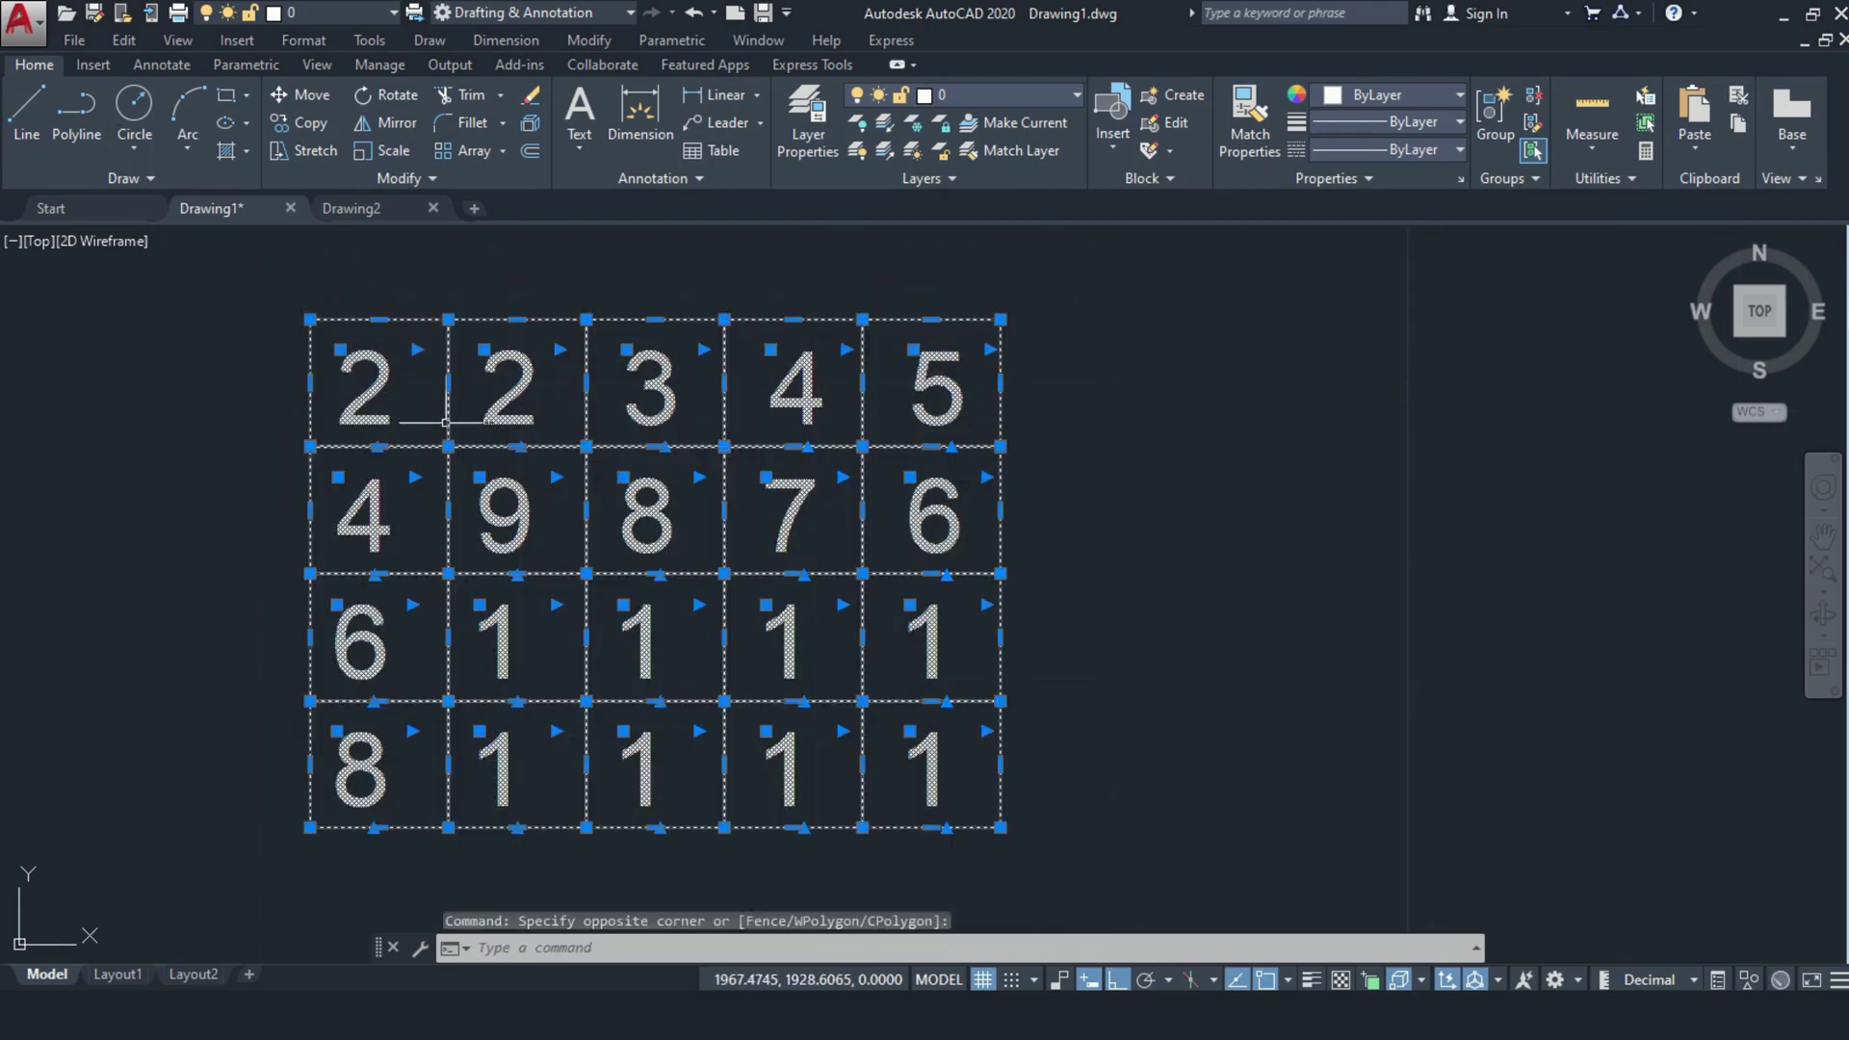
key(ctrl+c)
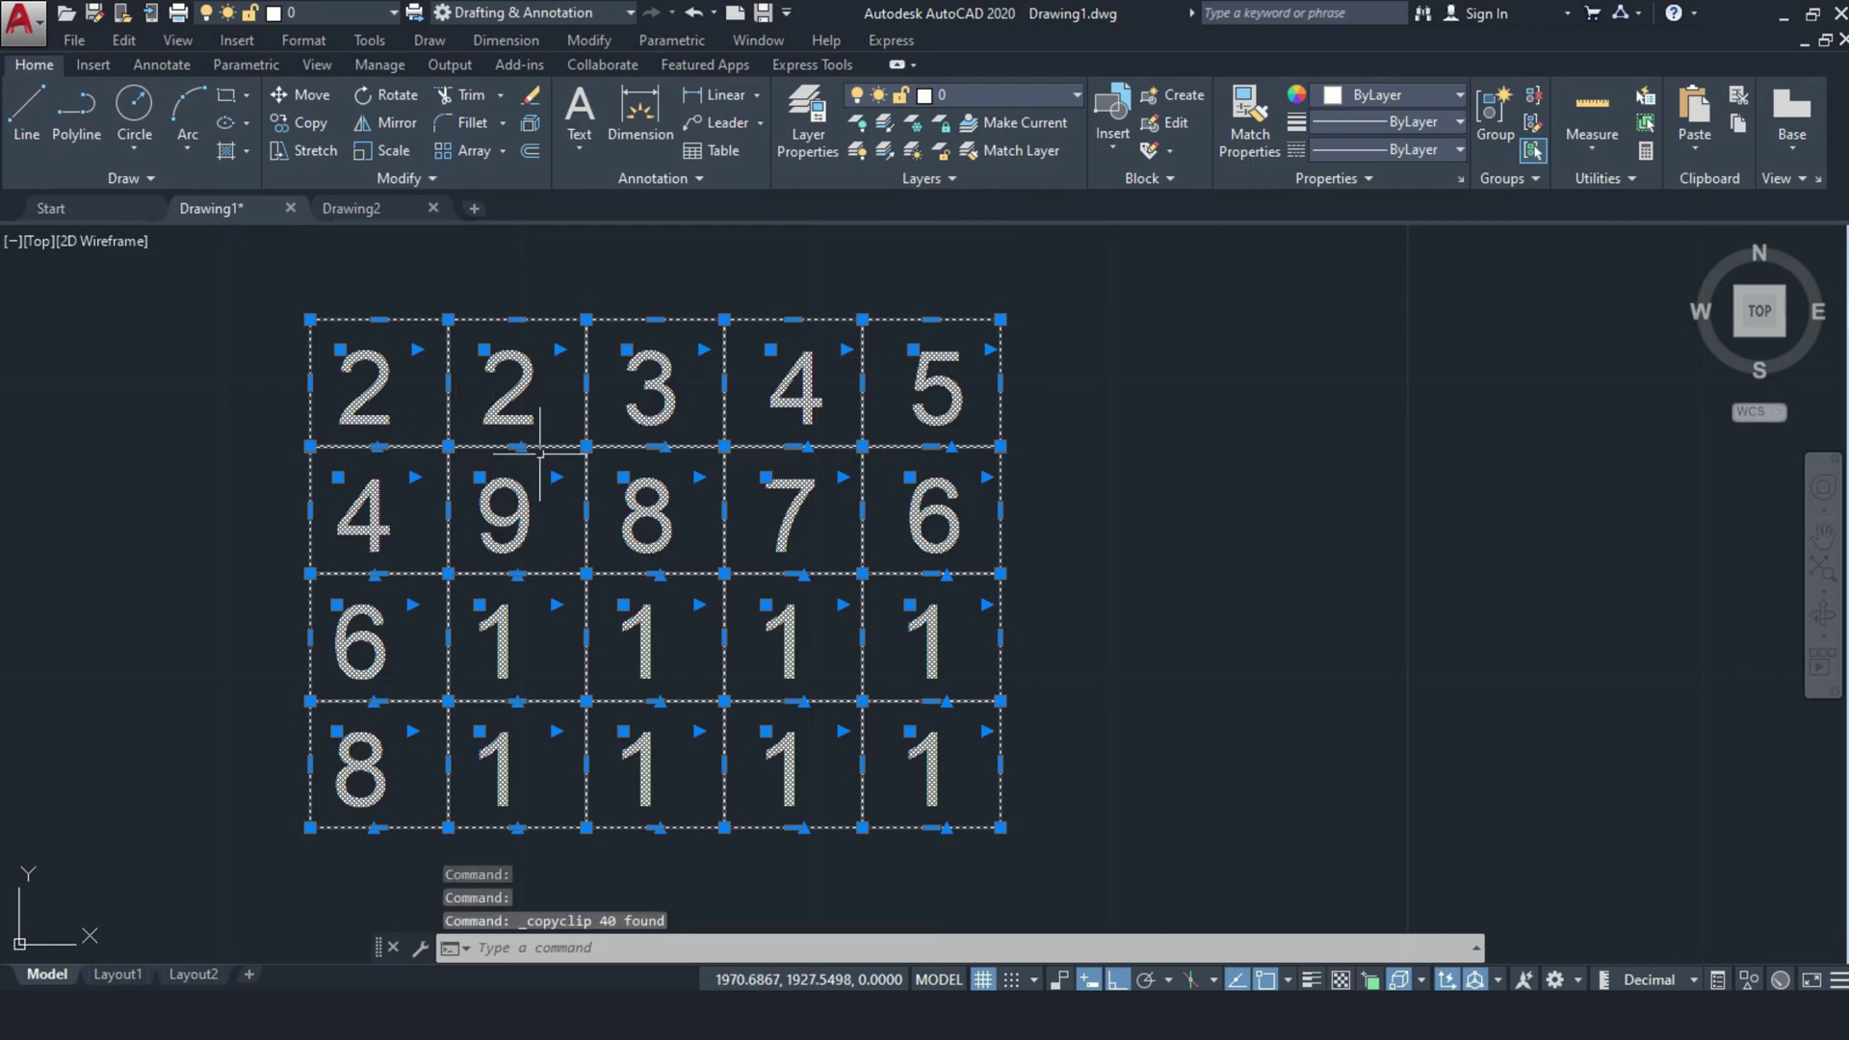
key(ctrl+v)
scroll(1127, 616, down, 4)
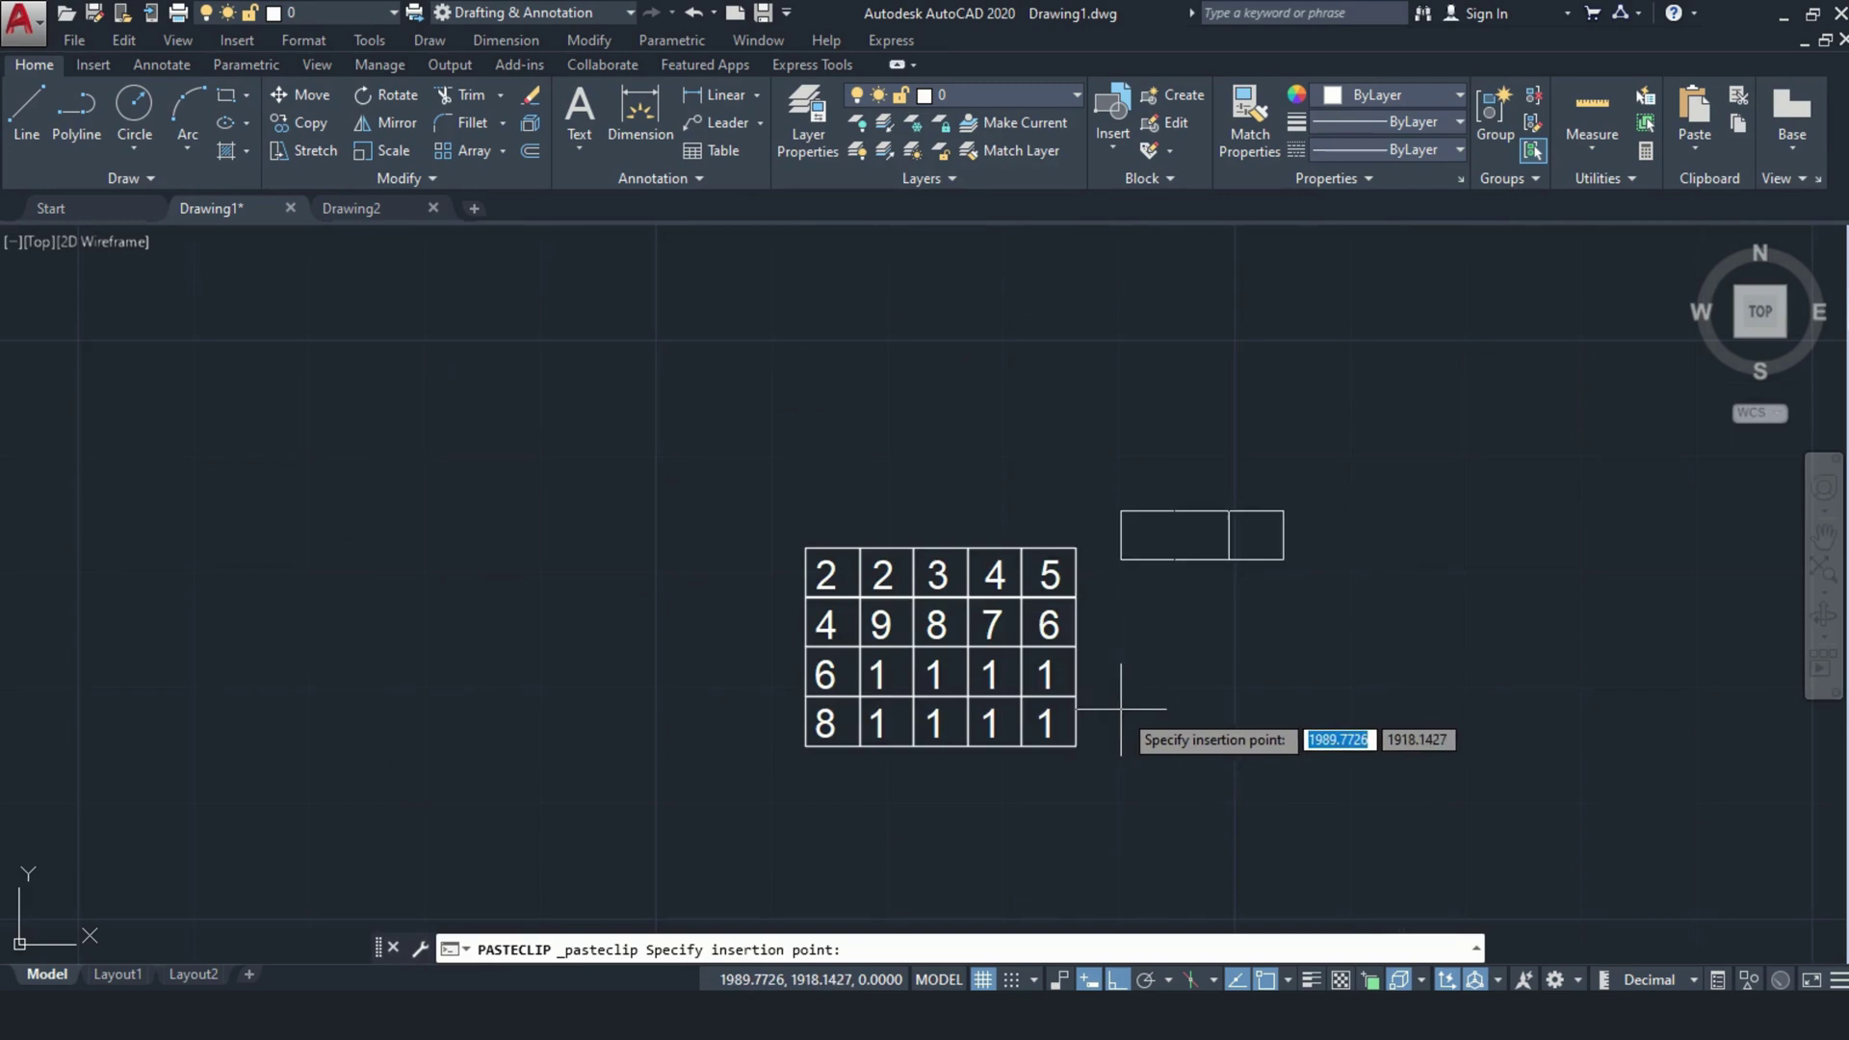
mouse_move(1123, 682)
middle_down()
mouse_move(884, 640)
mouse_move(610, 673)
mouse_move(498, 624)
mouse_move(521, 671)
middle_up()
click(886, 667)
scroll(914, 658, up, 2)
key(Escape)
key(Escape)
Step: Delete the numbers from the first three rows of the copied grid, leaving the cell outlines in place
scroll(498, 624, up, 2)
middle_drag(501, 387, 481, 460)
click(349, 332)
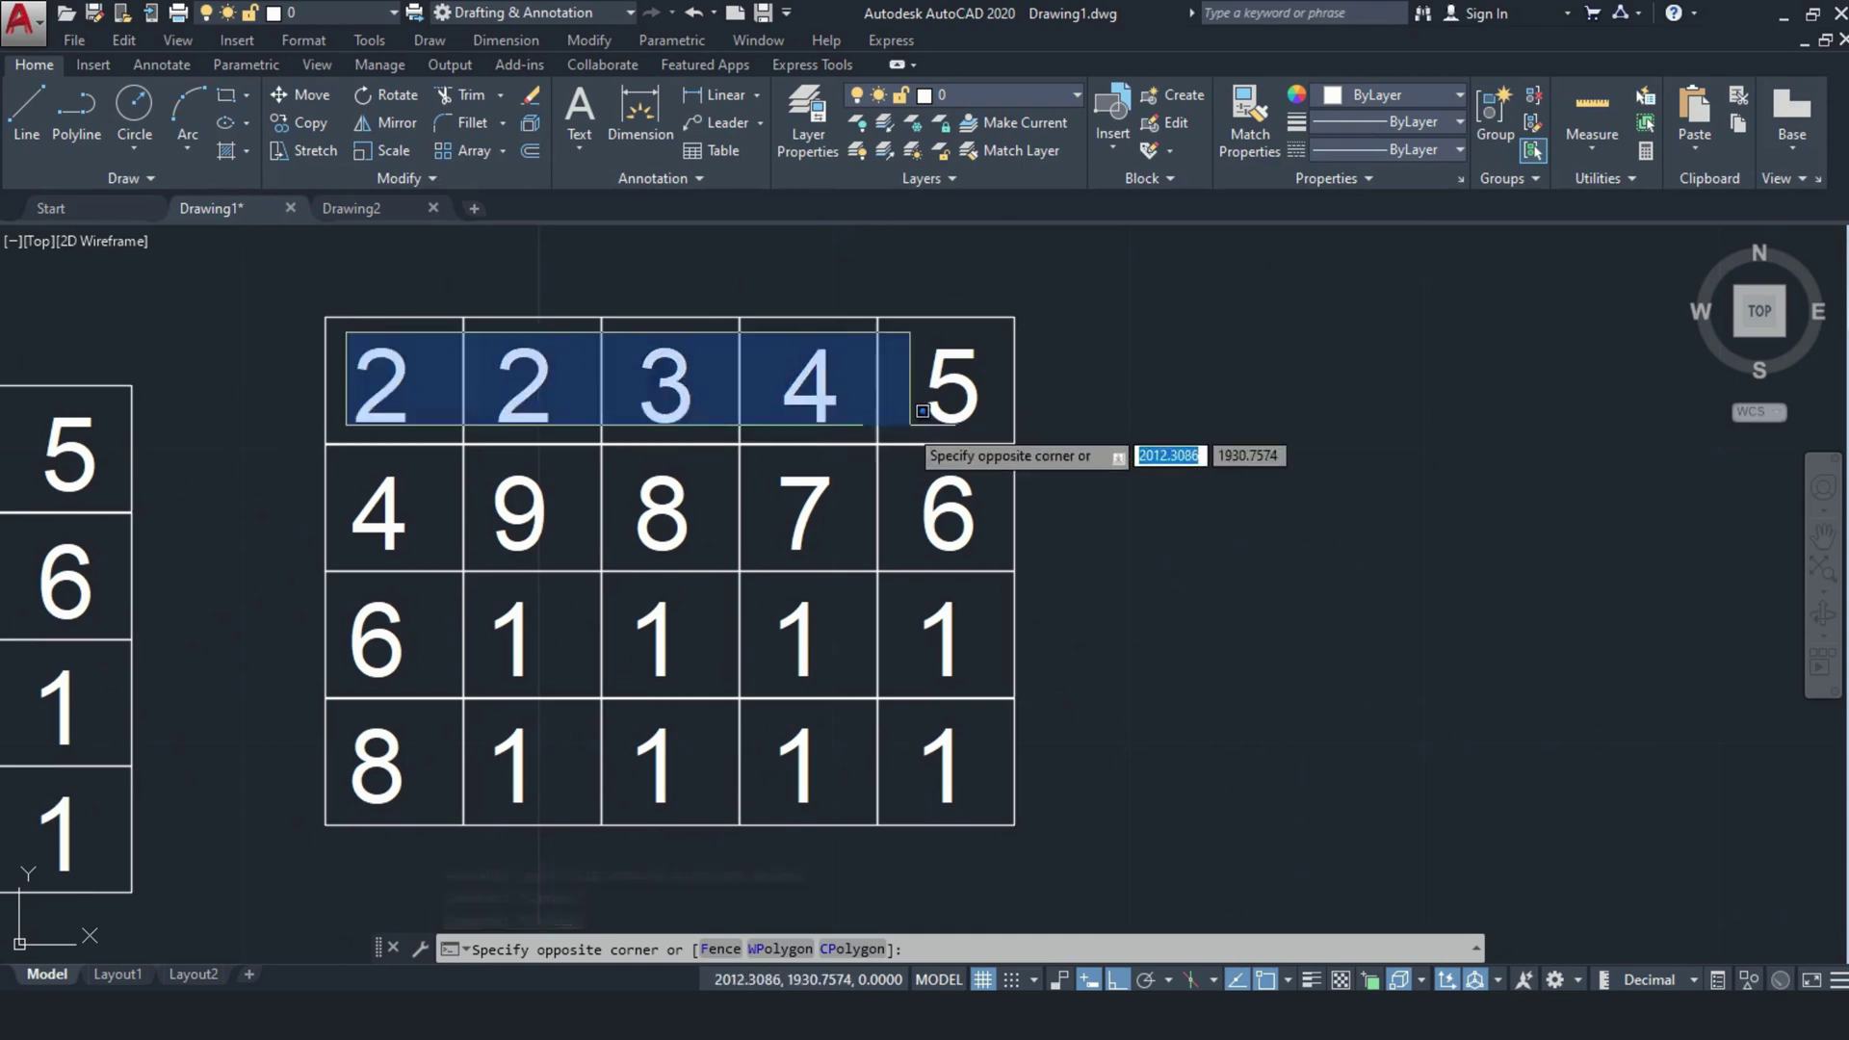
click(1011, 423)
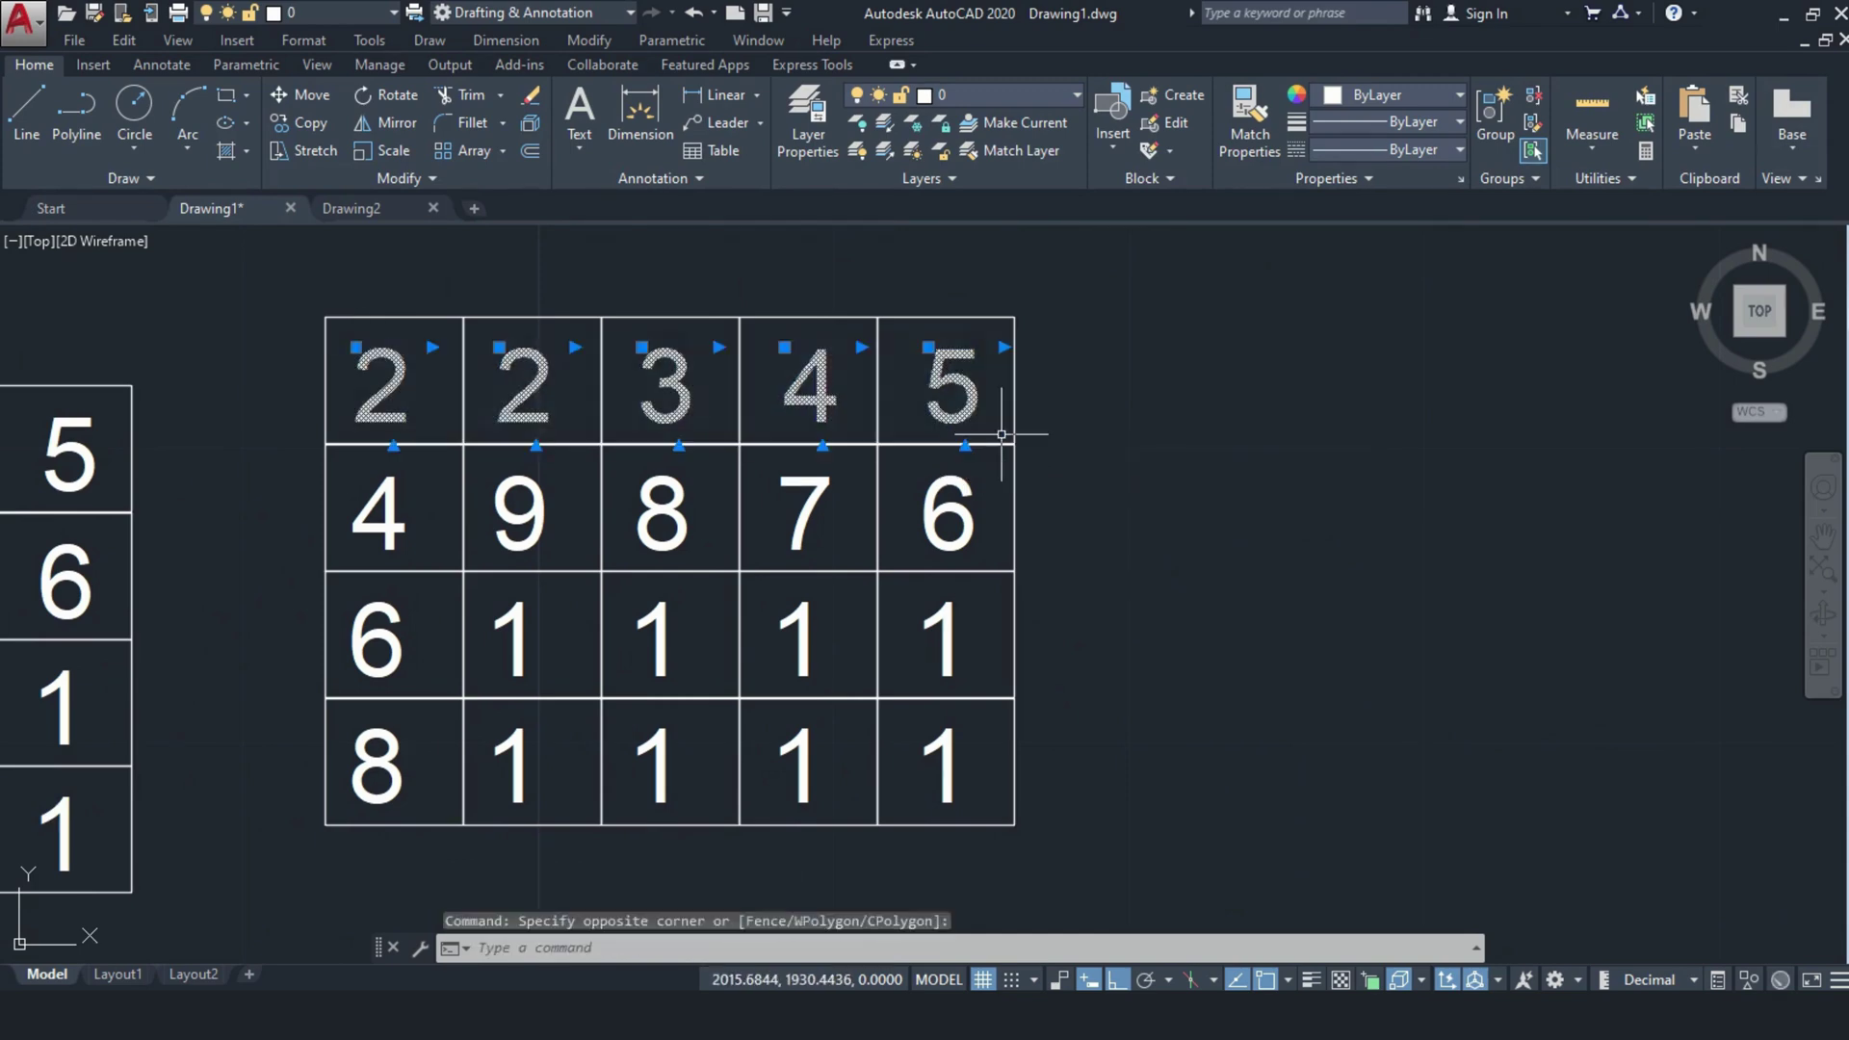
key(Delete)
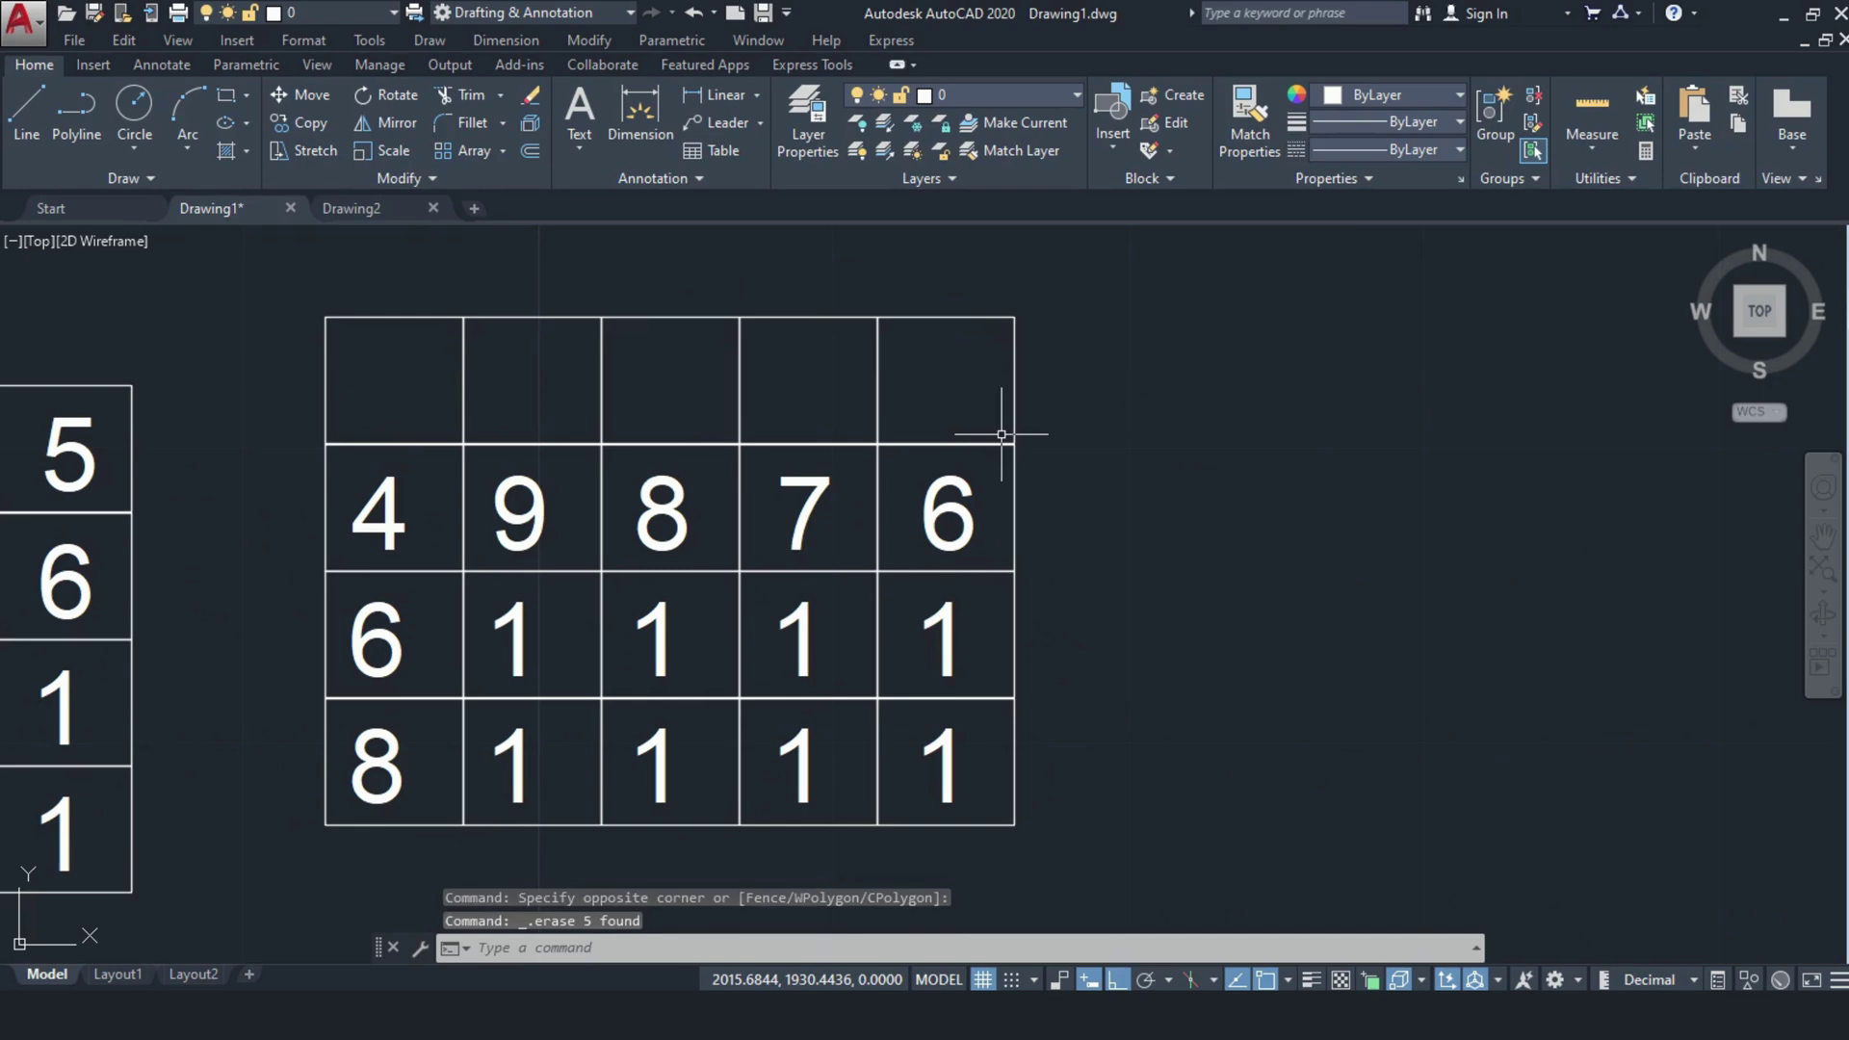
click(349, 461)
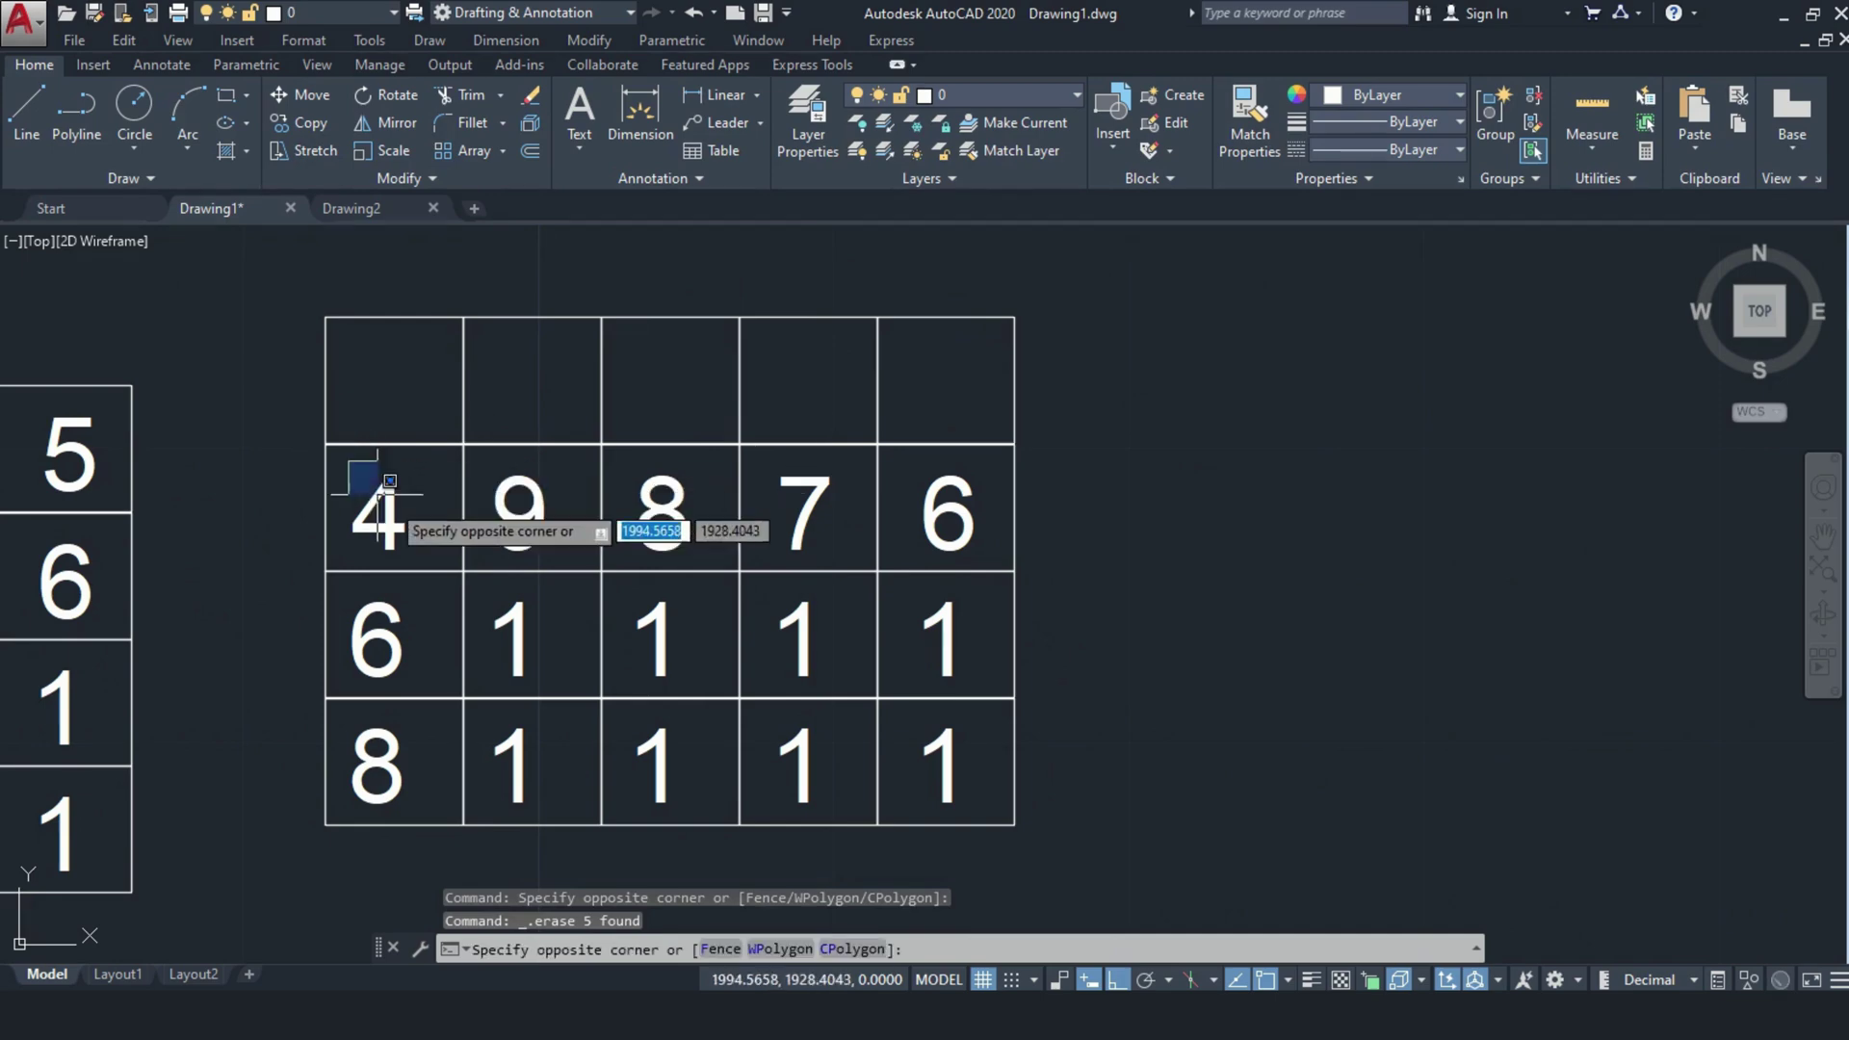
click(988, 560)
key(Delete)
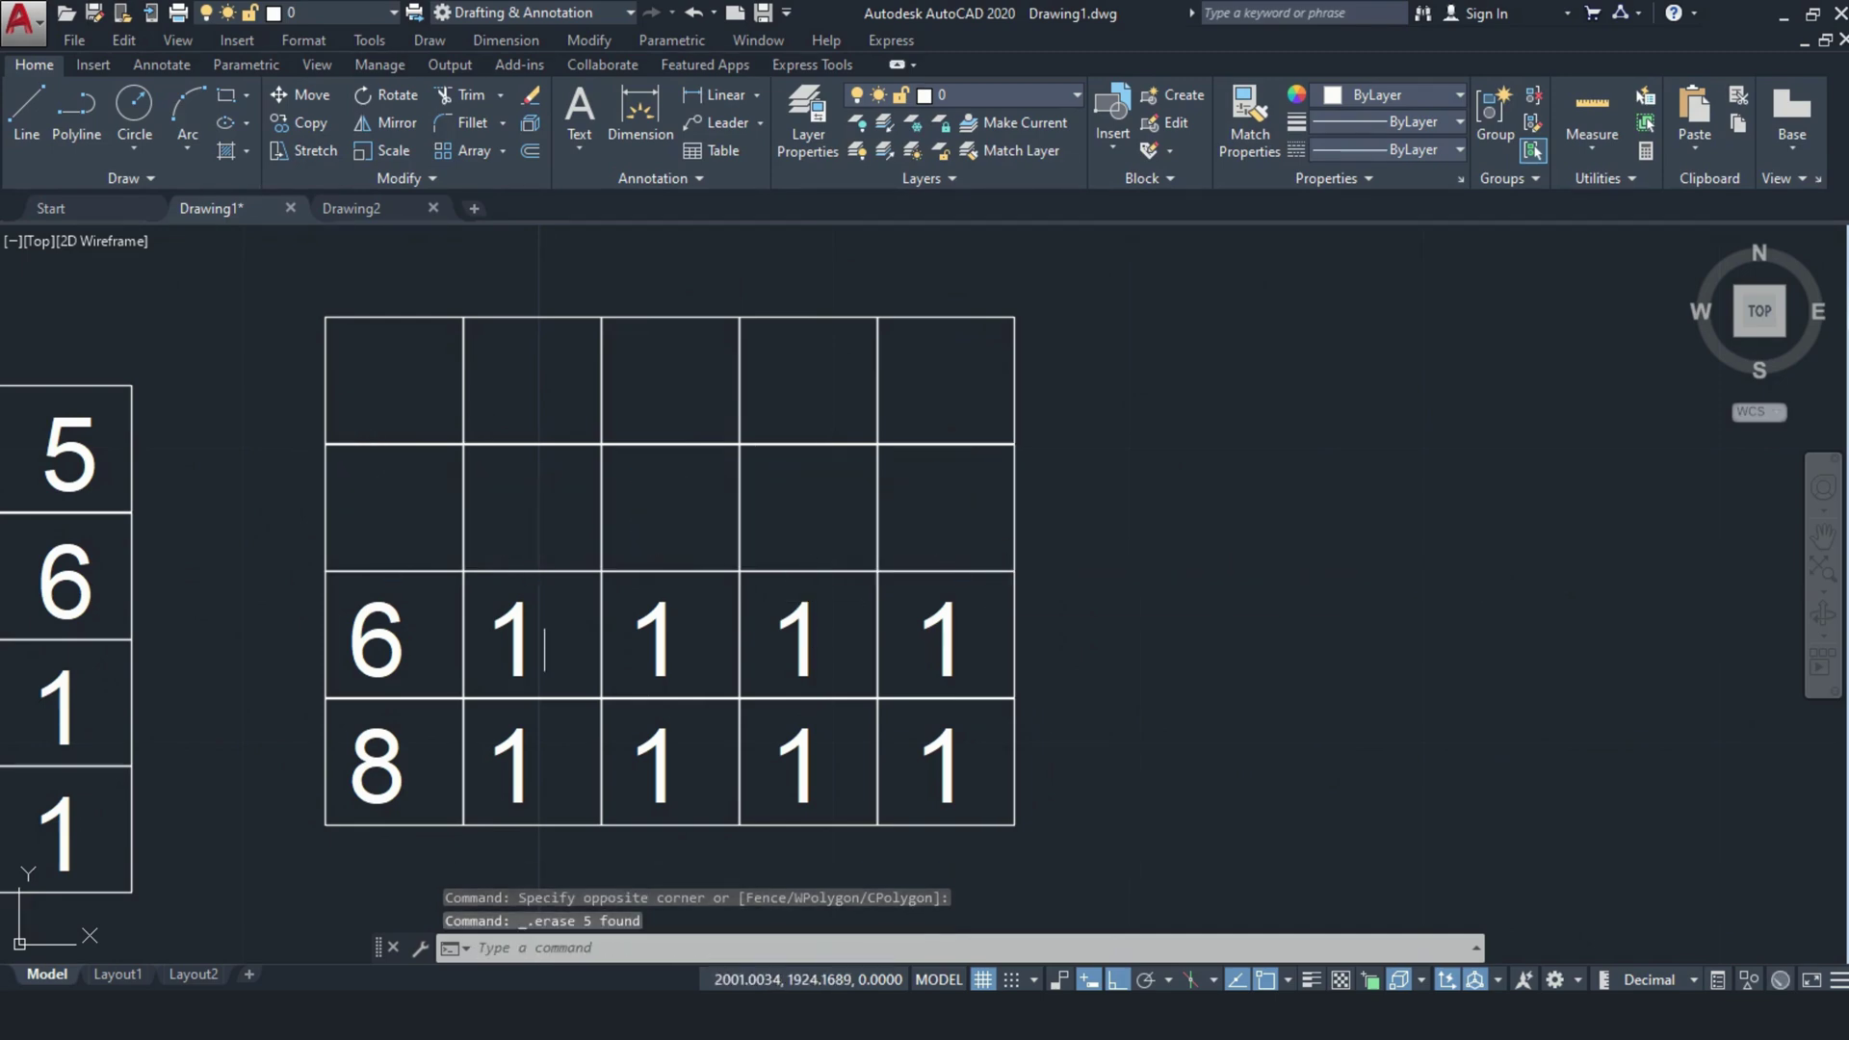
click(361, 602)
key(Escape)
click(337, 585)
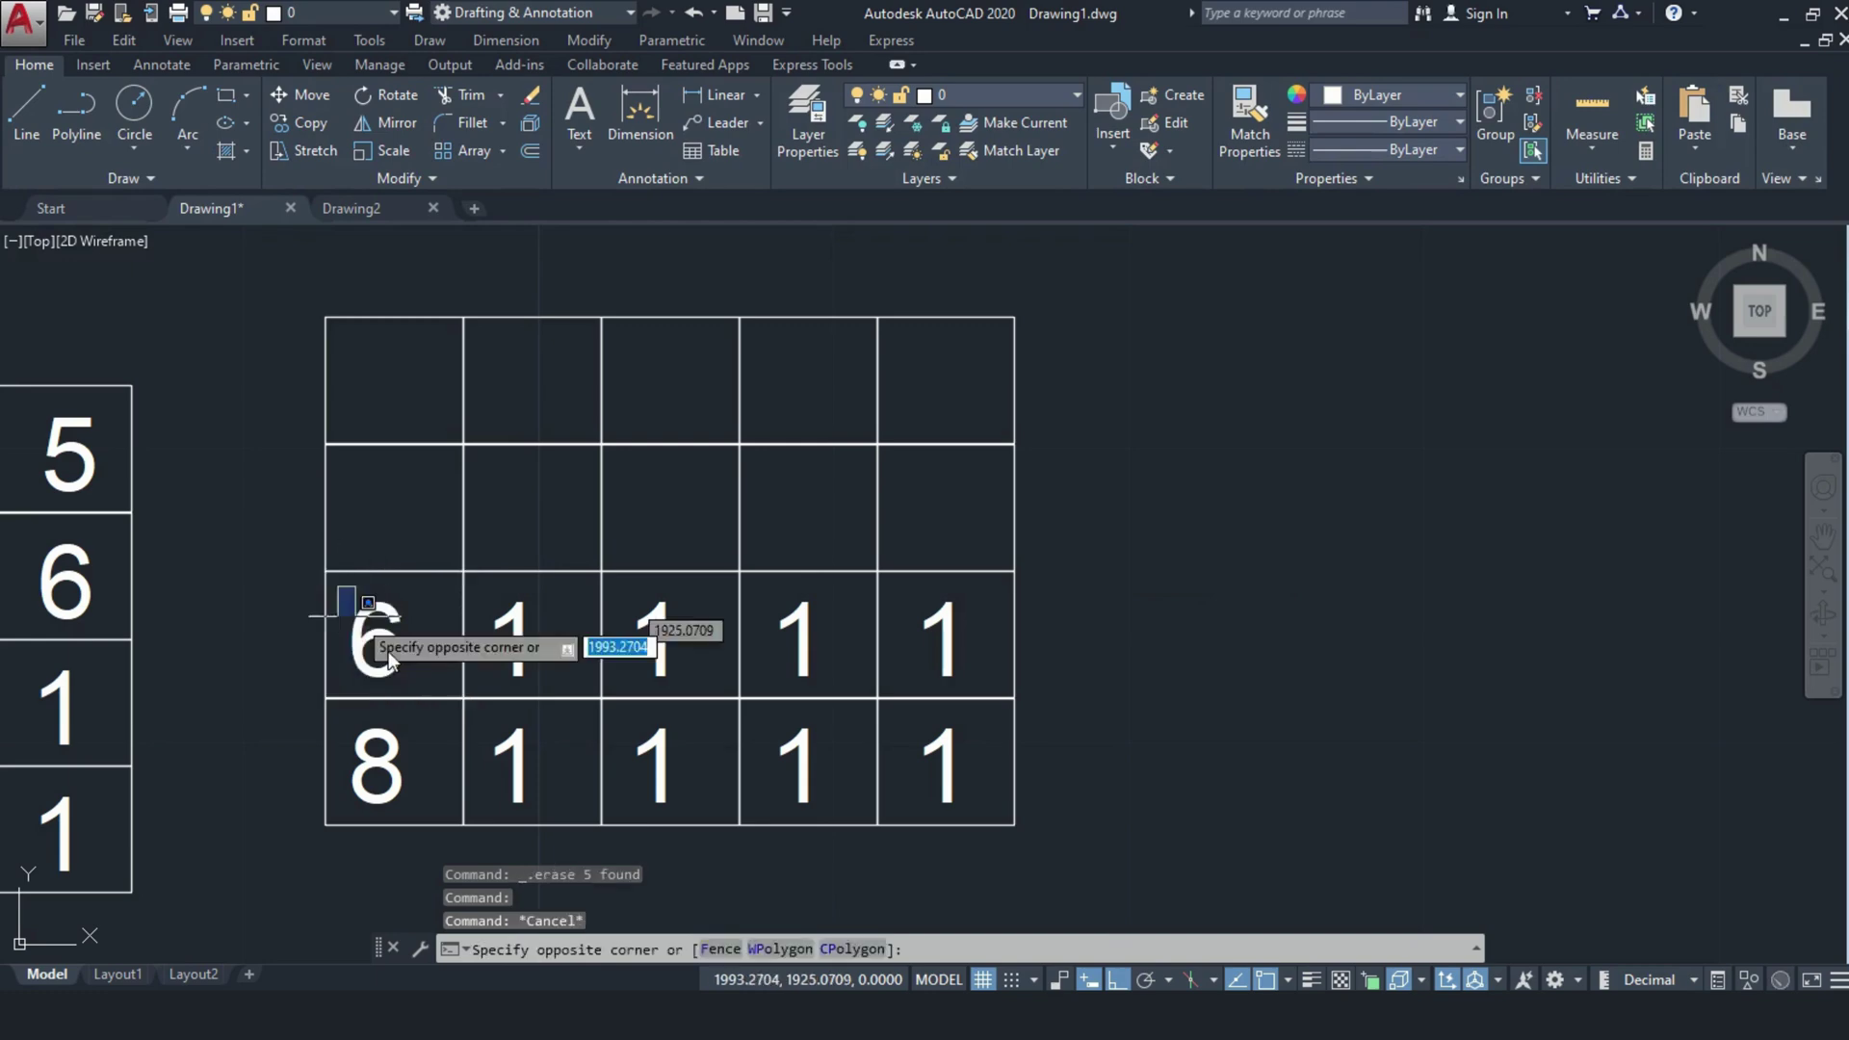
click(993, 697)
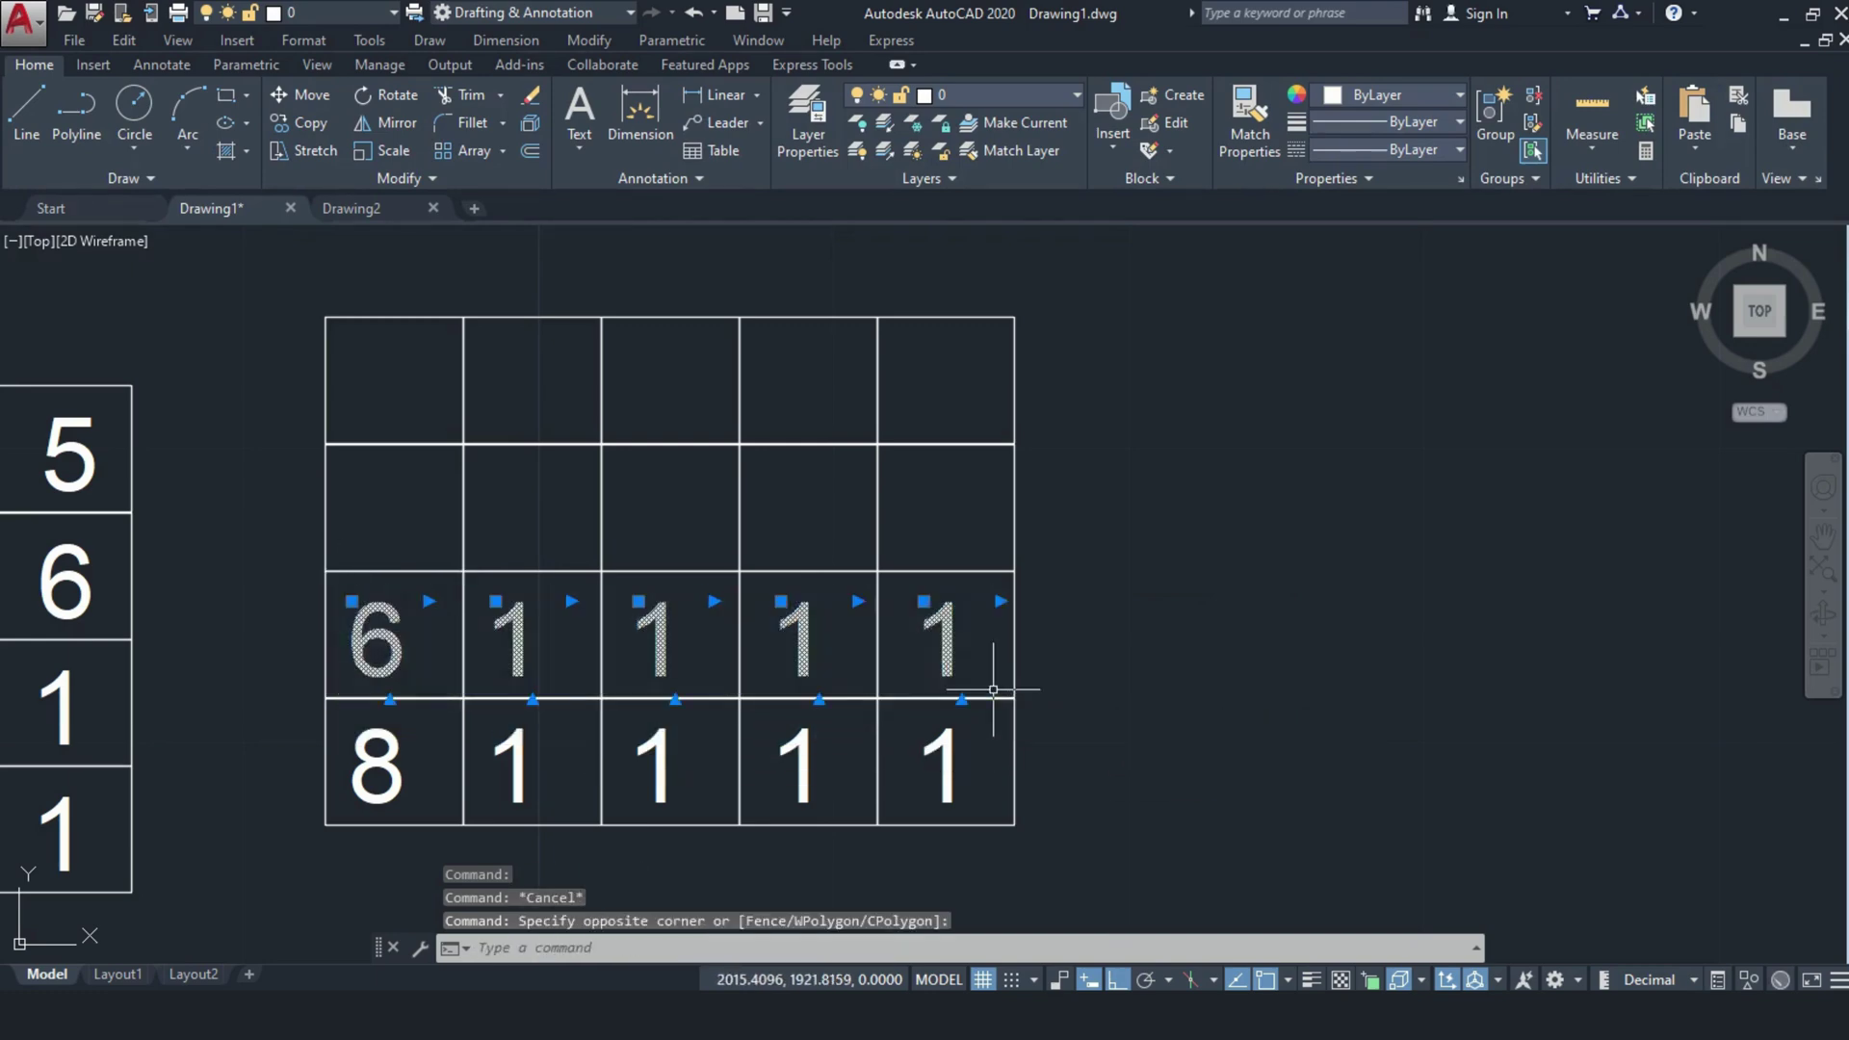
key(Delete)
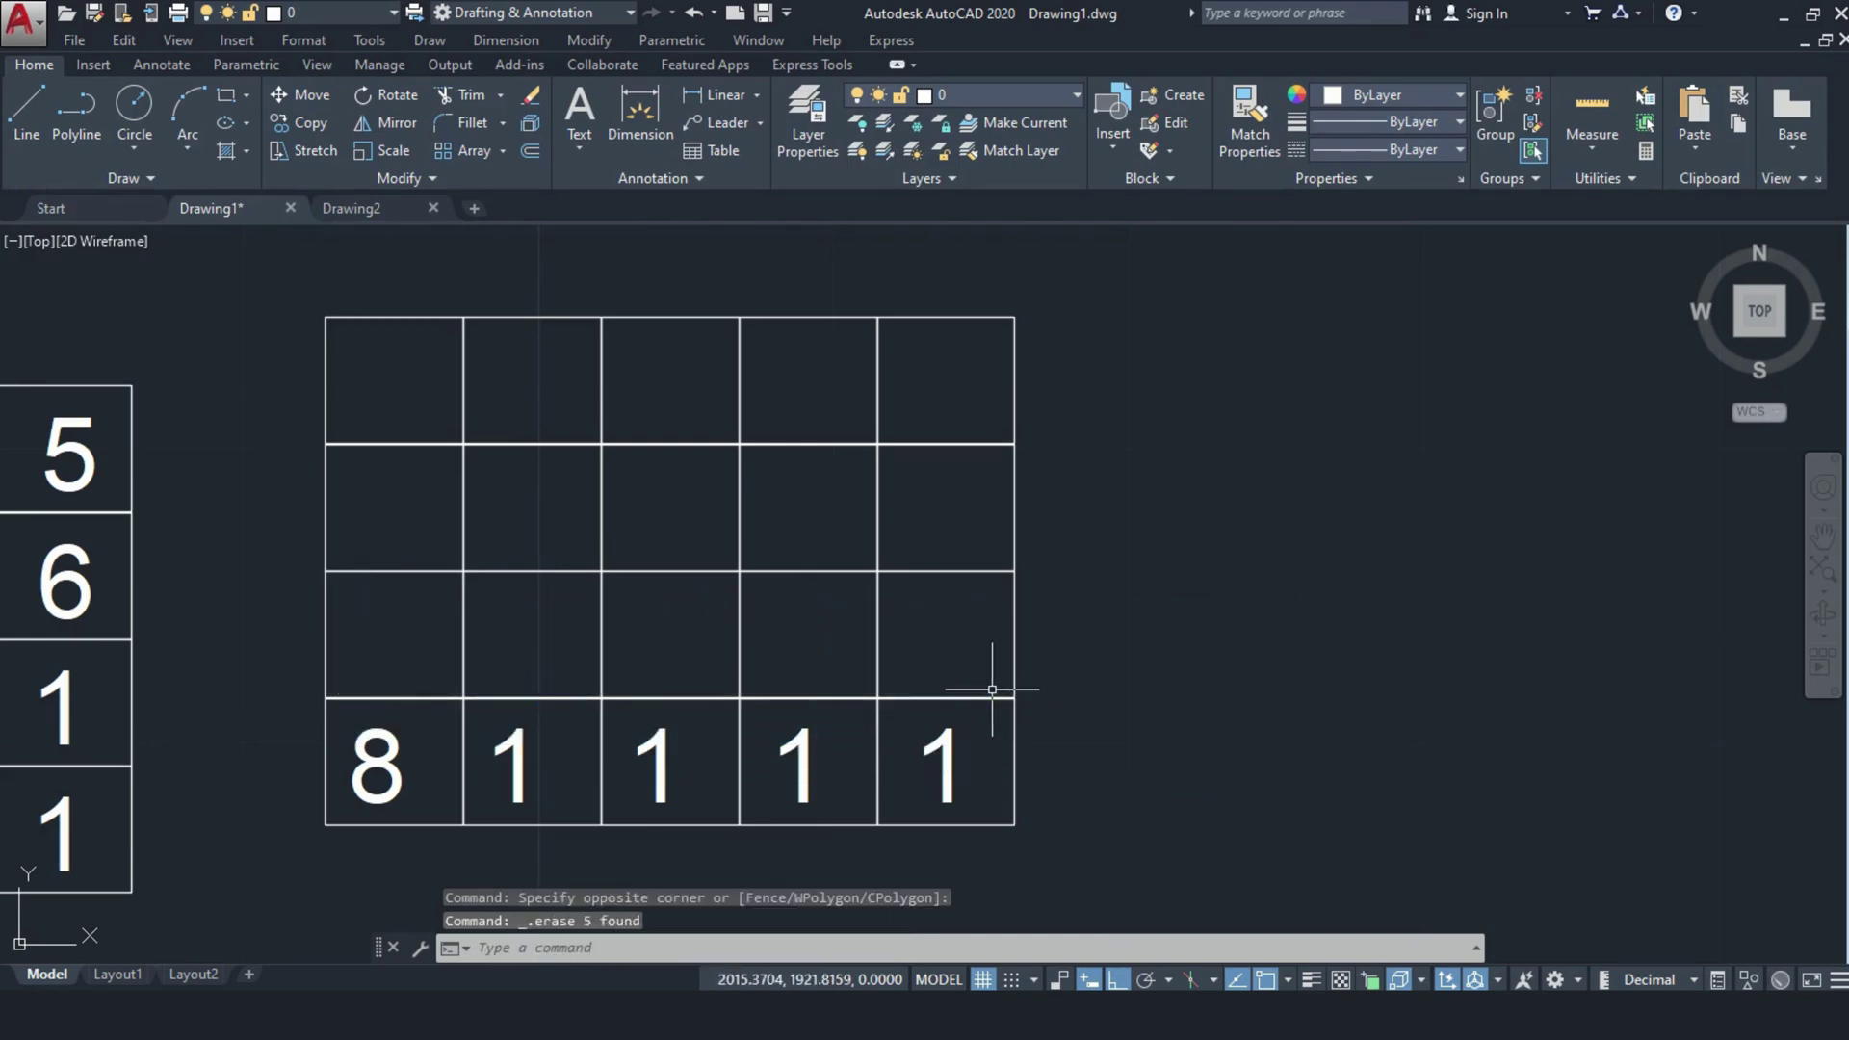
Step: Delete the five numbers from the last row of the copied grid, keeping the cell outlines
click(341, 714)
click(998, 807)
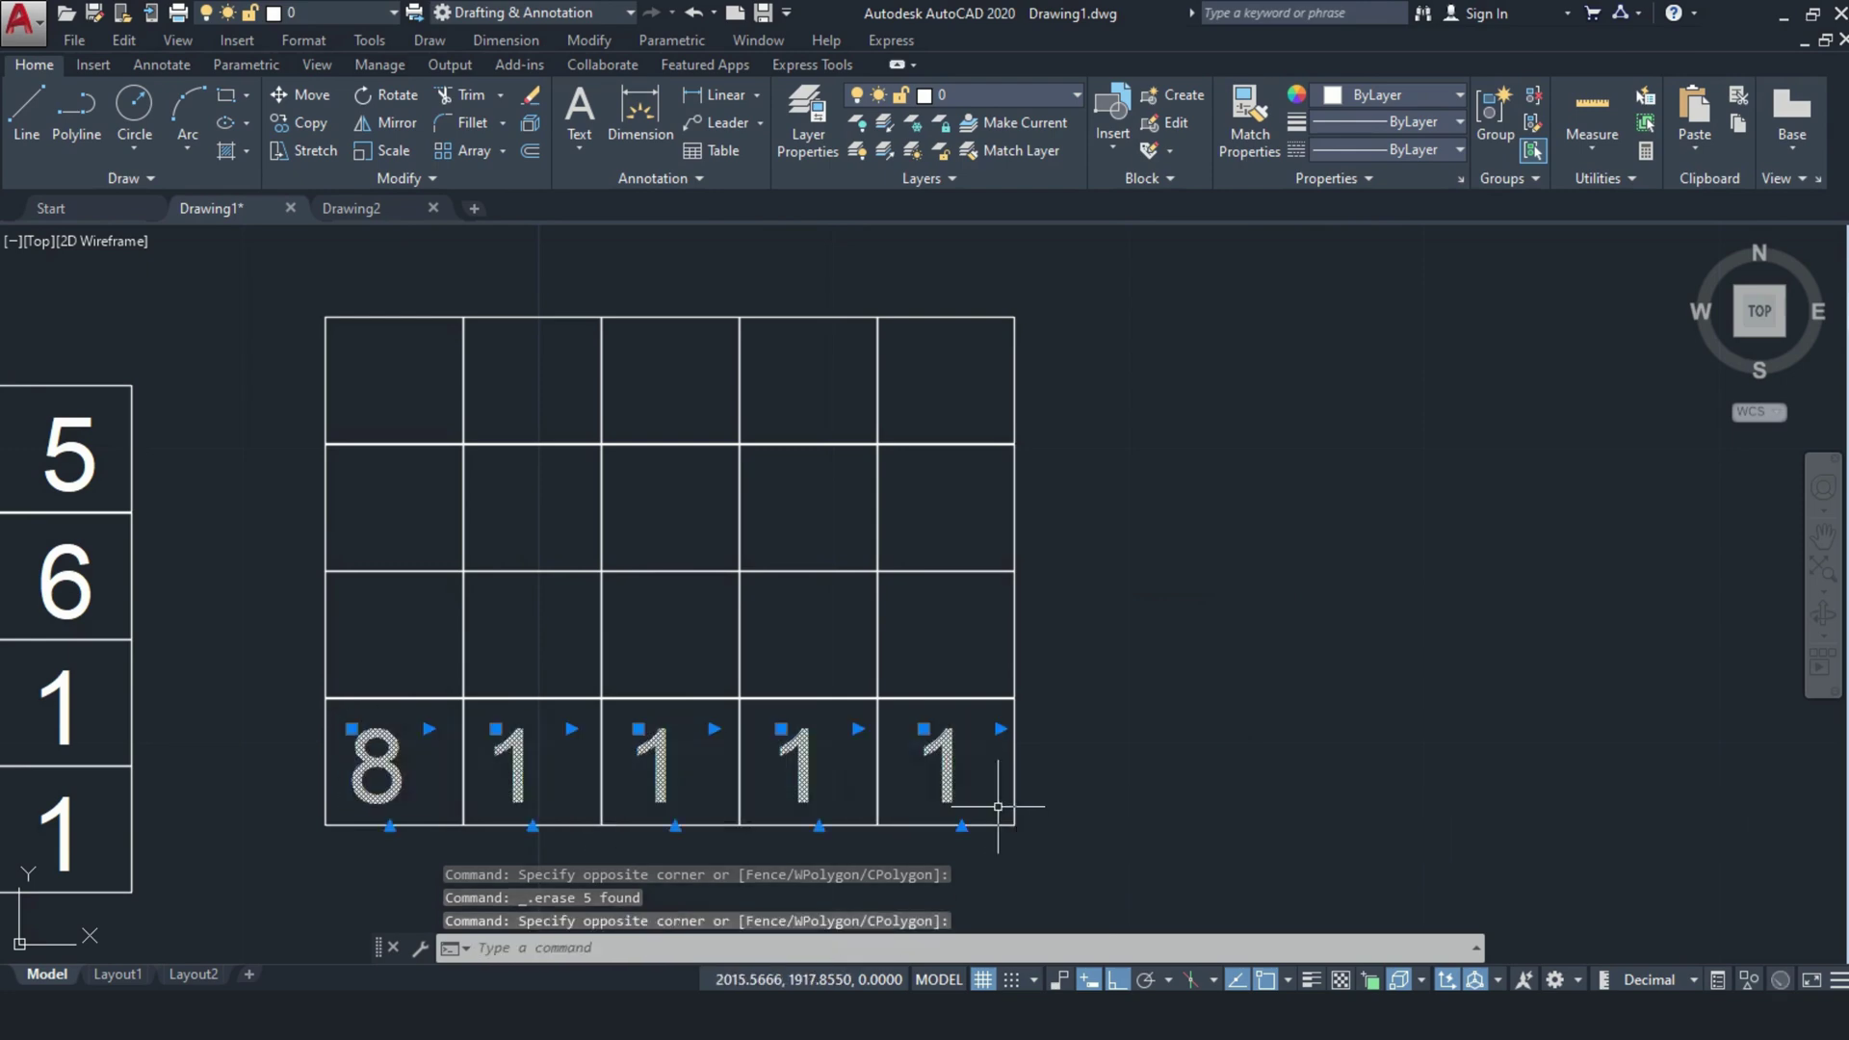
key(Delete)
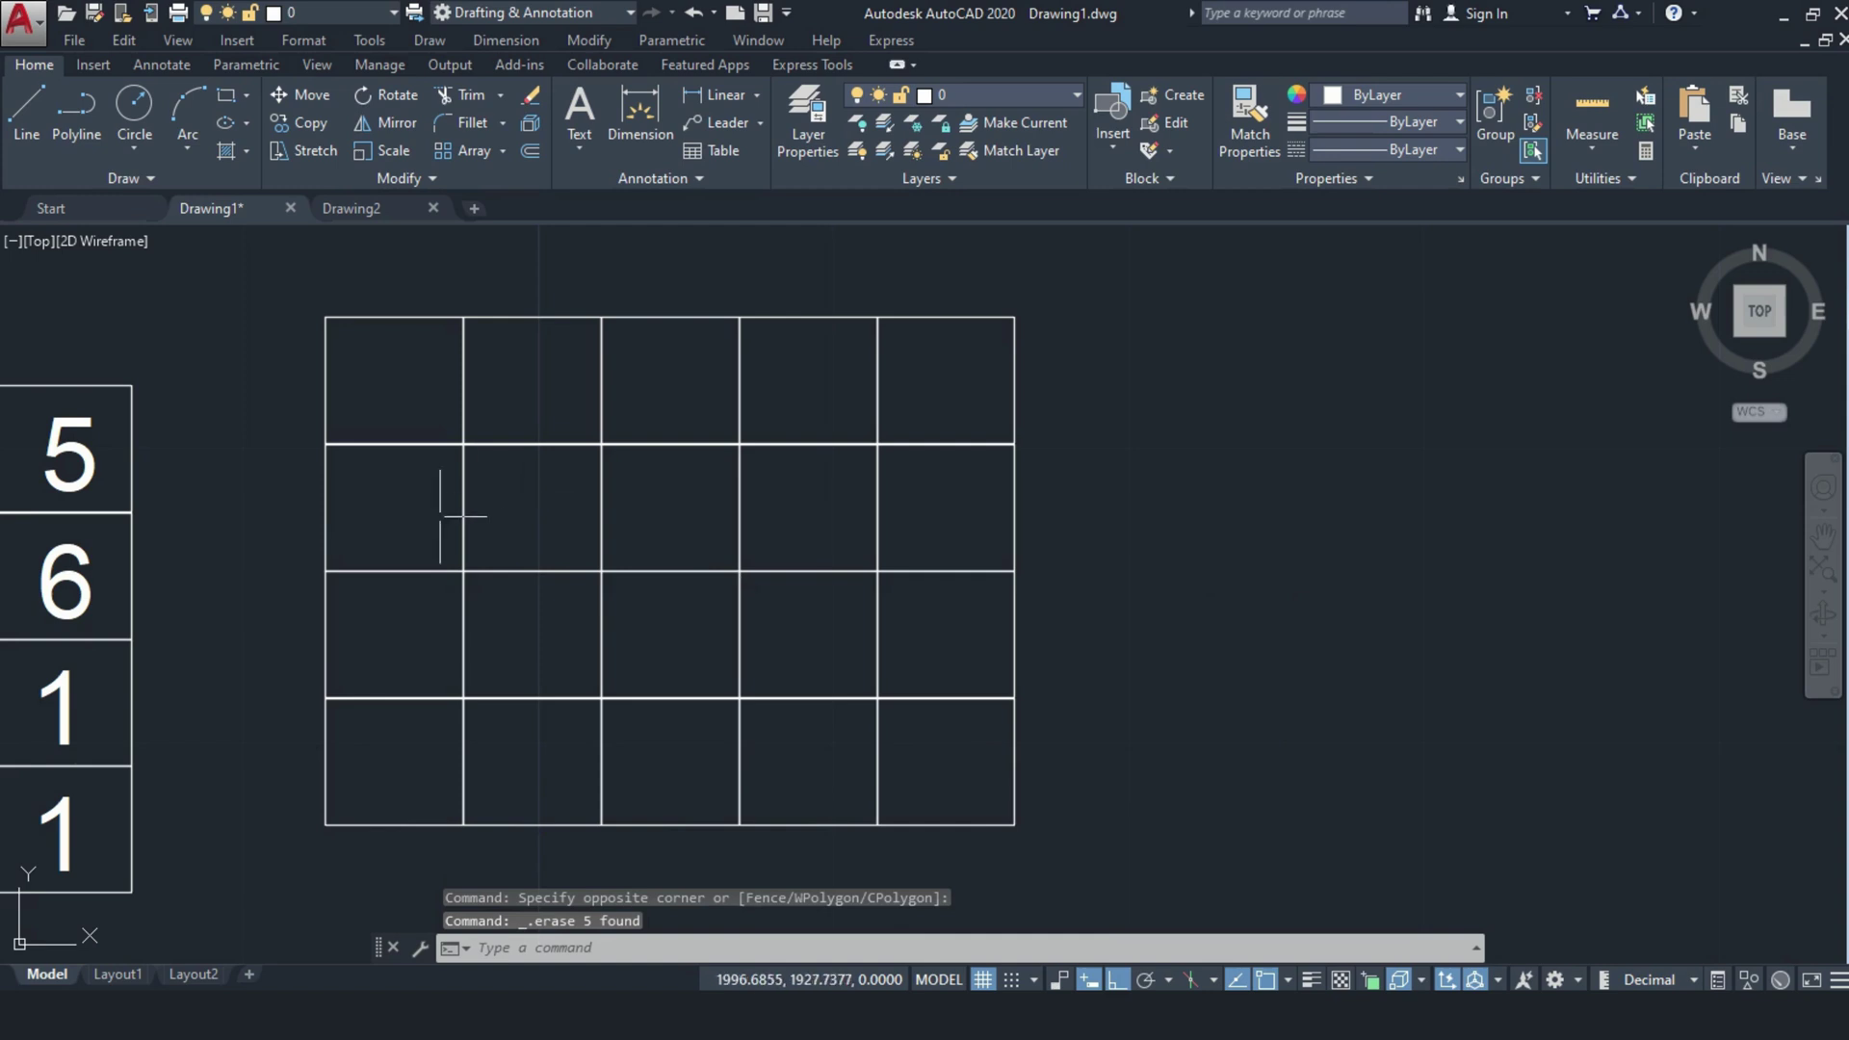
Step: Copy the "5" from the last column of the original grid into the first cell of the empty grid
middle_drag(446, 516, 469, 541)
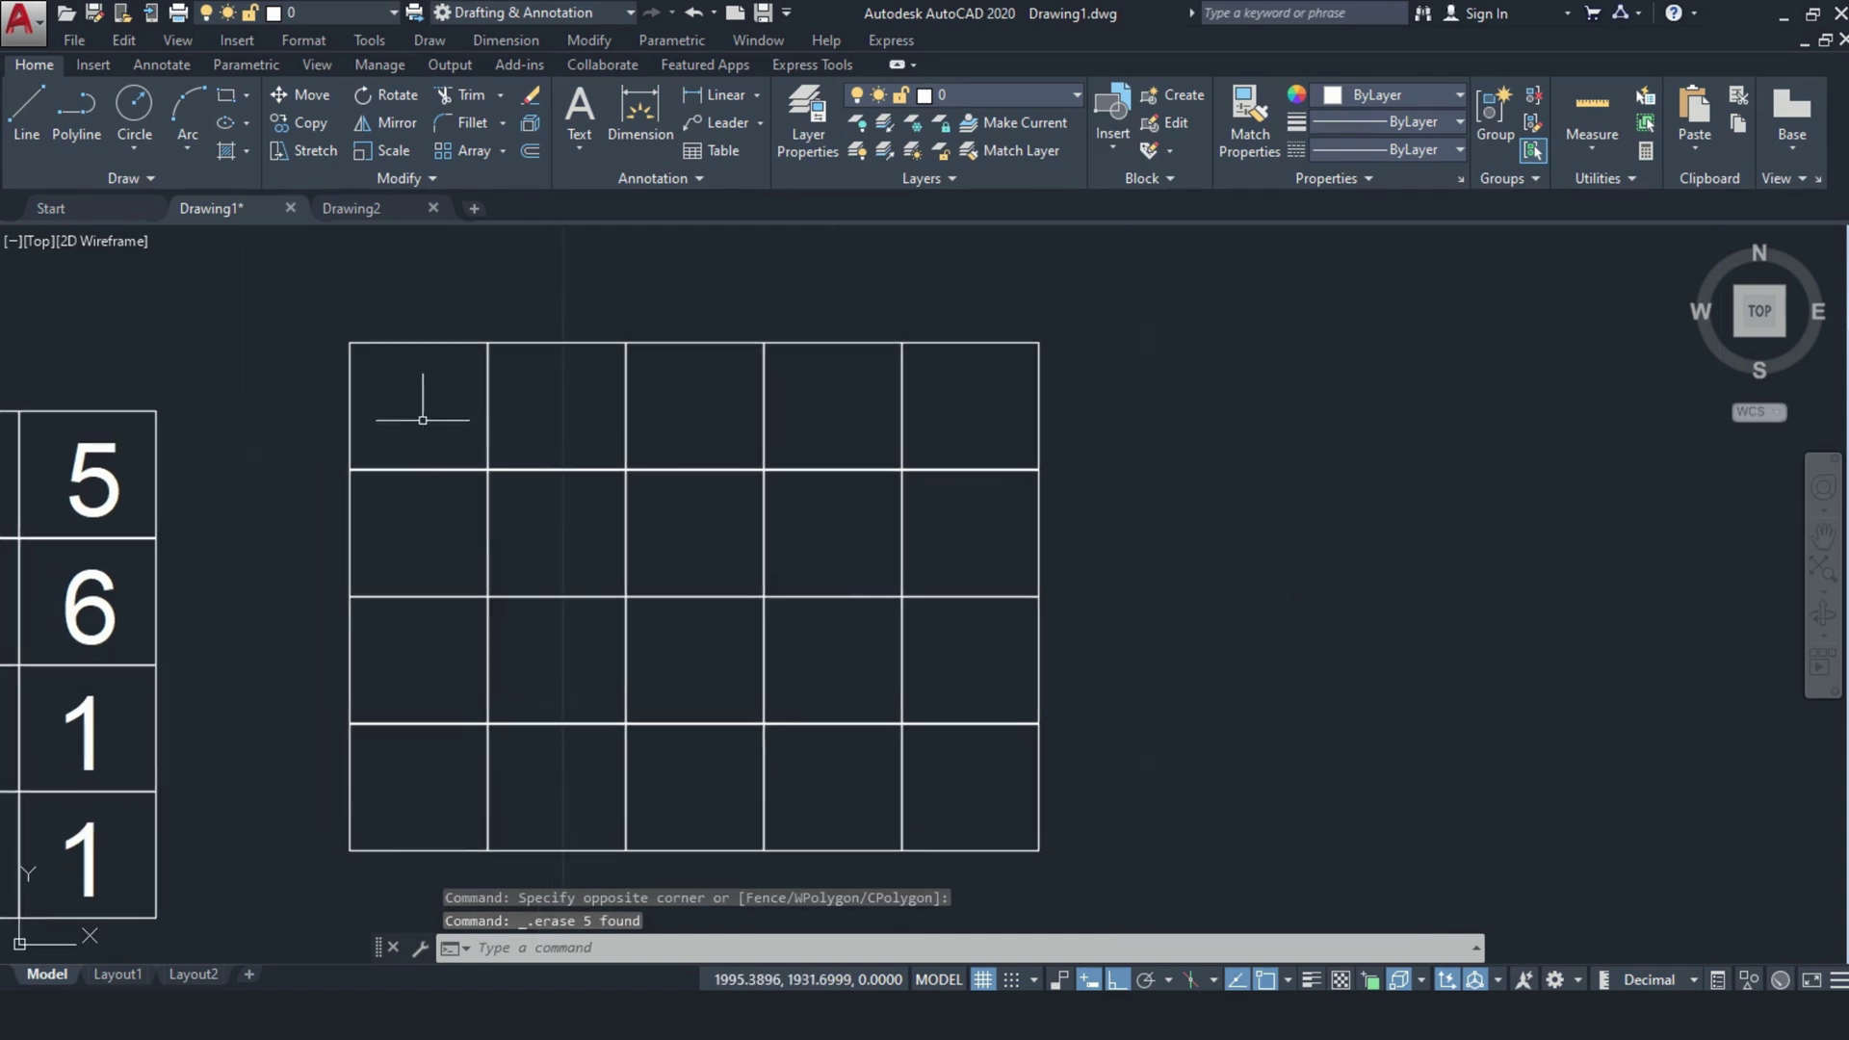
click(112, 457)
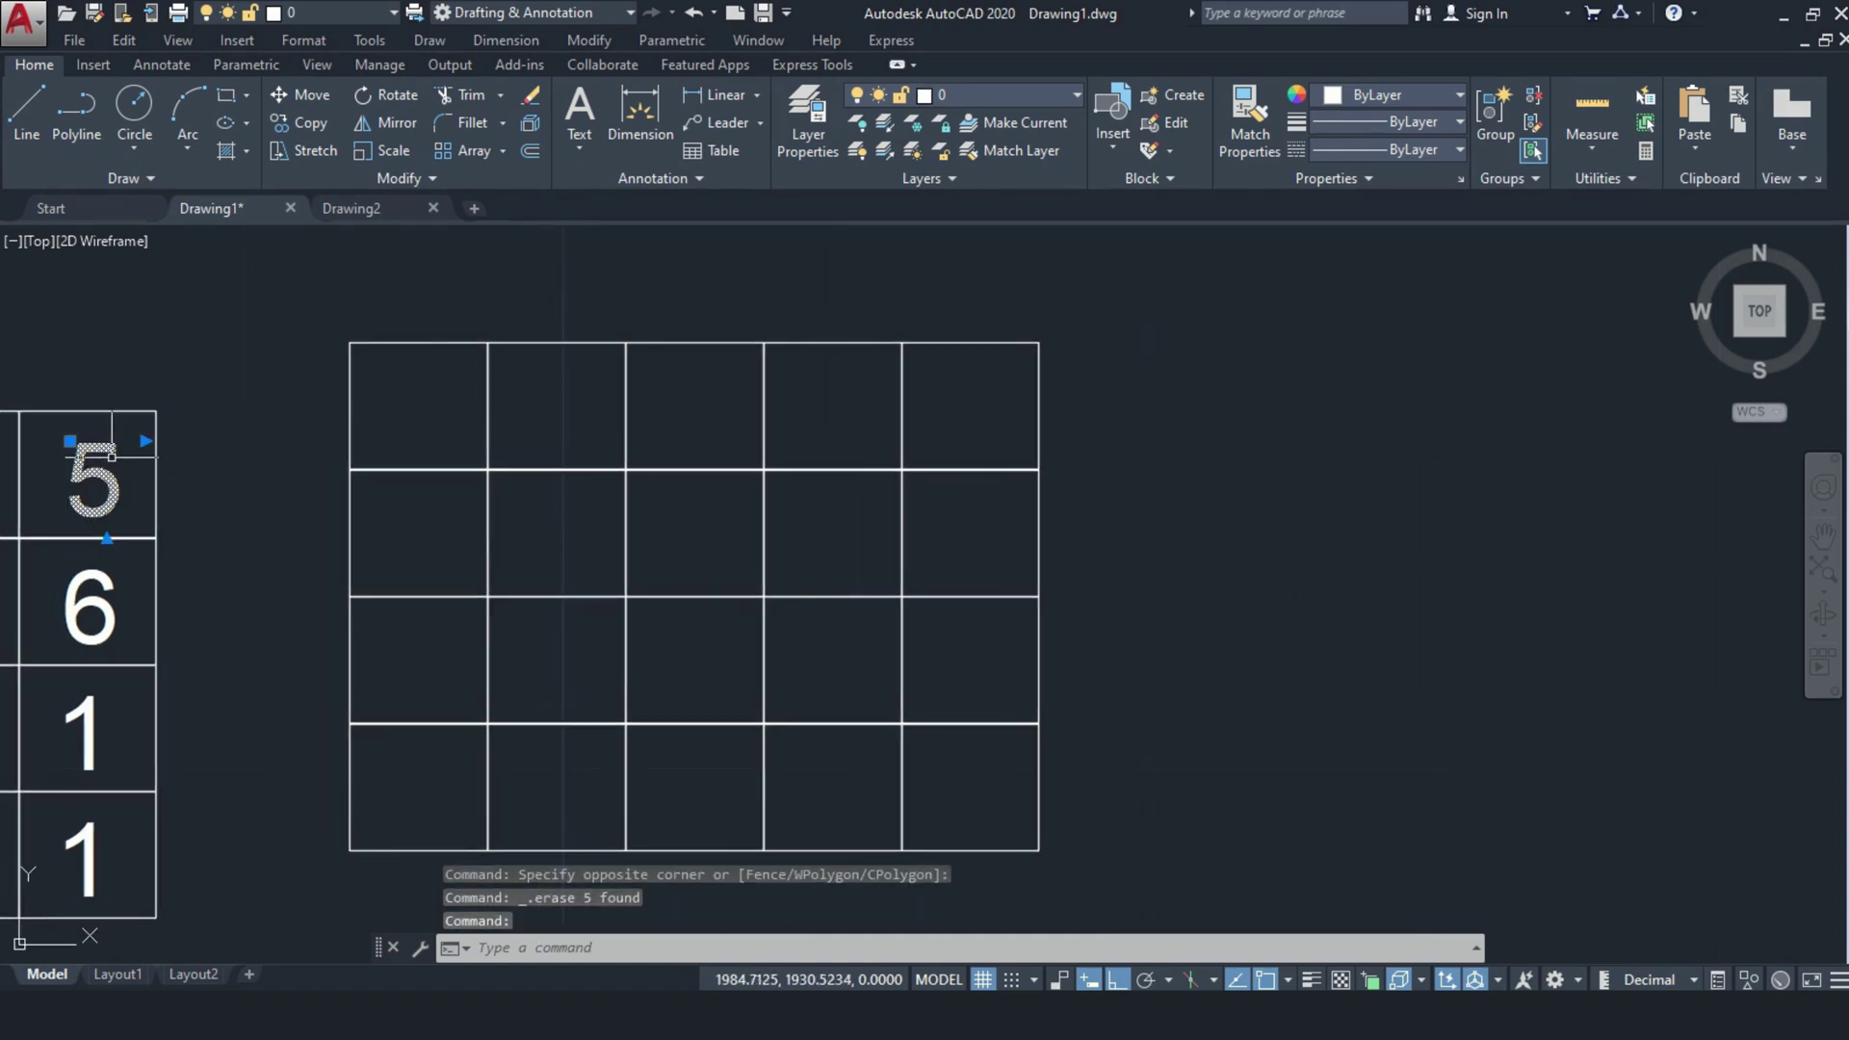
key(ctrl+c)
key(ctrl+v)
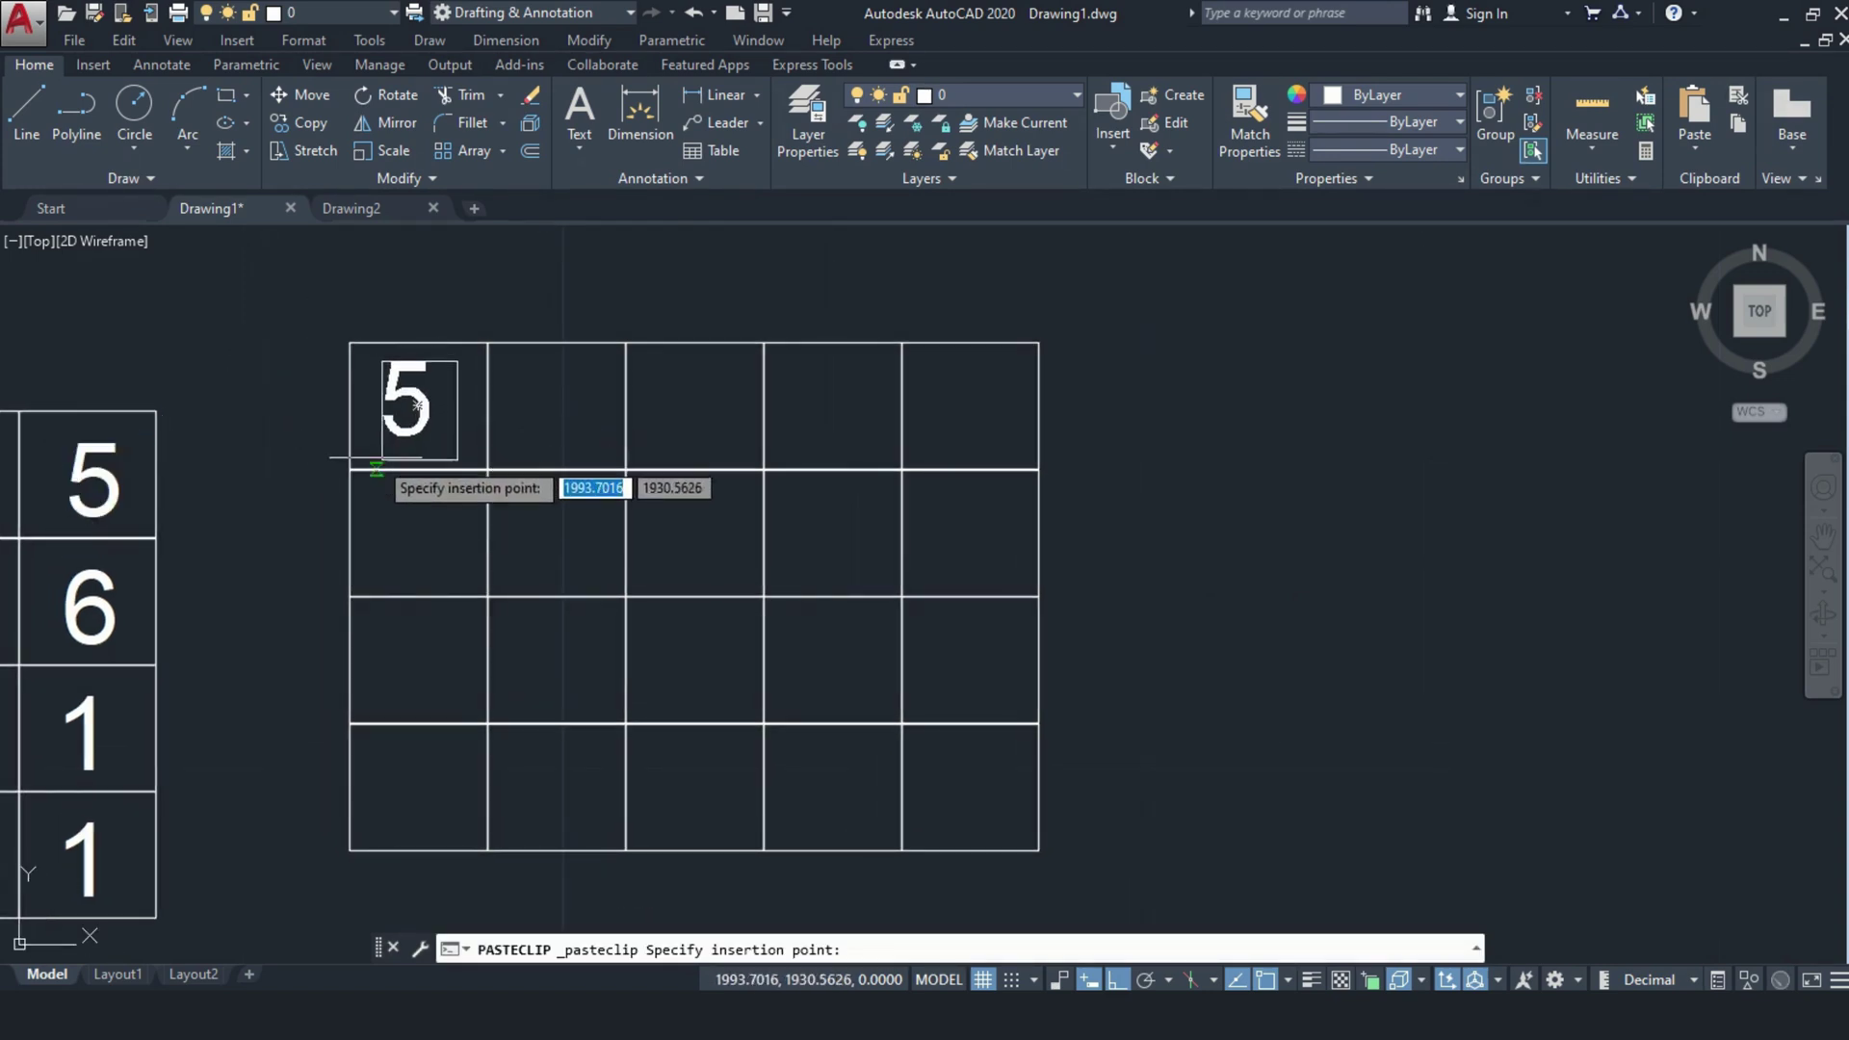
click(381, 469)
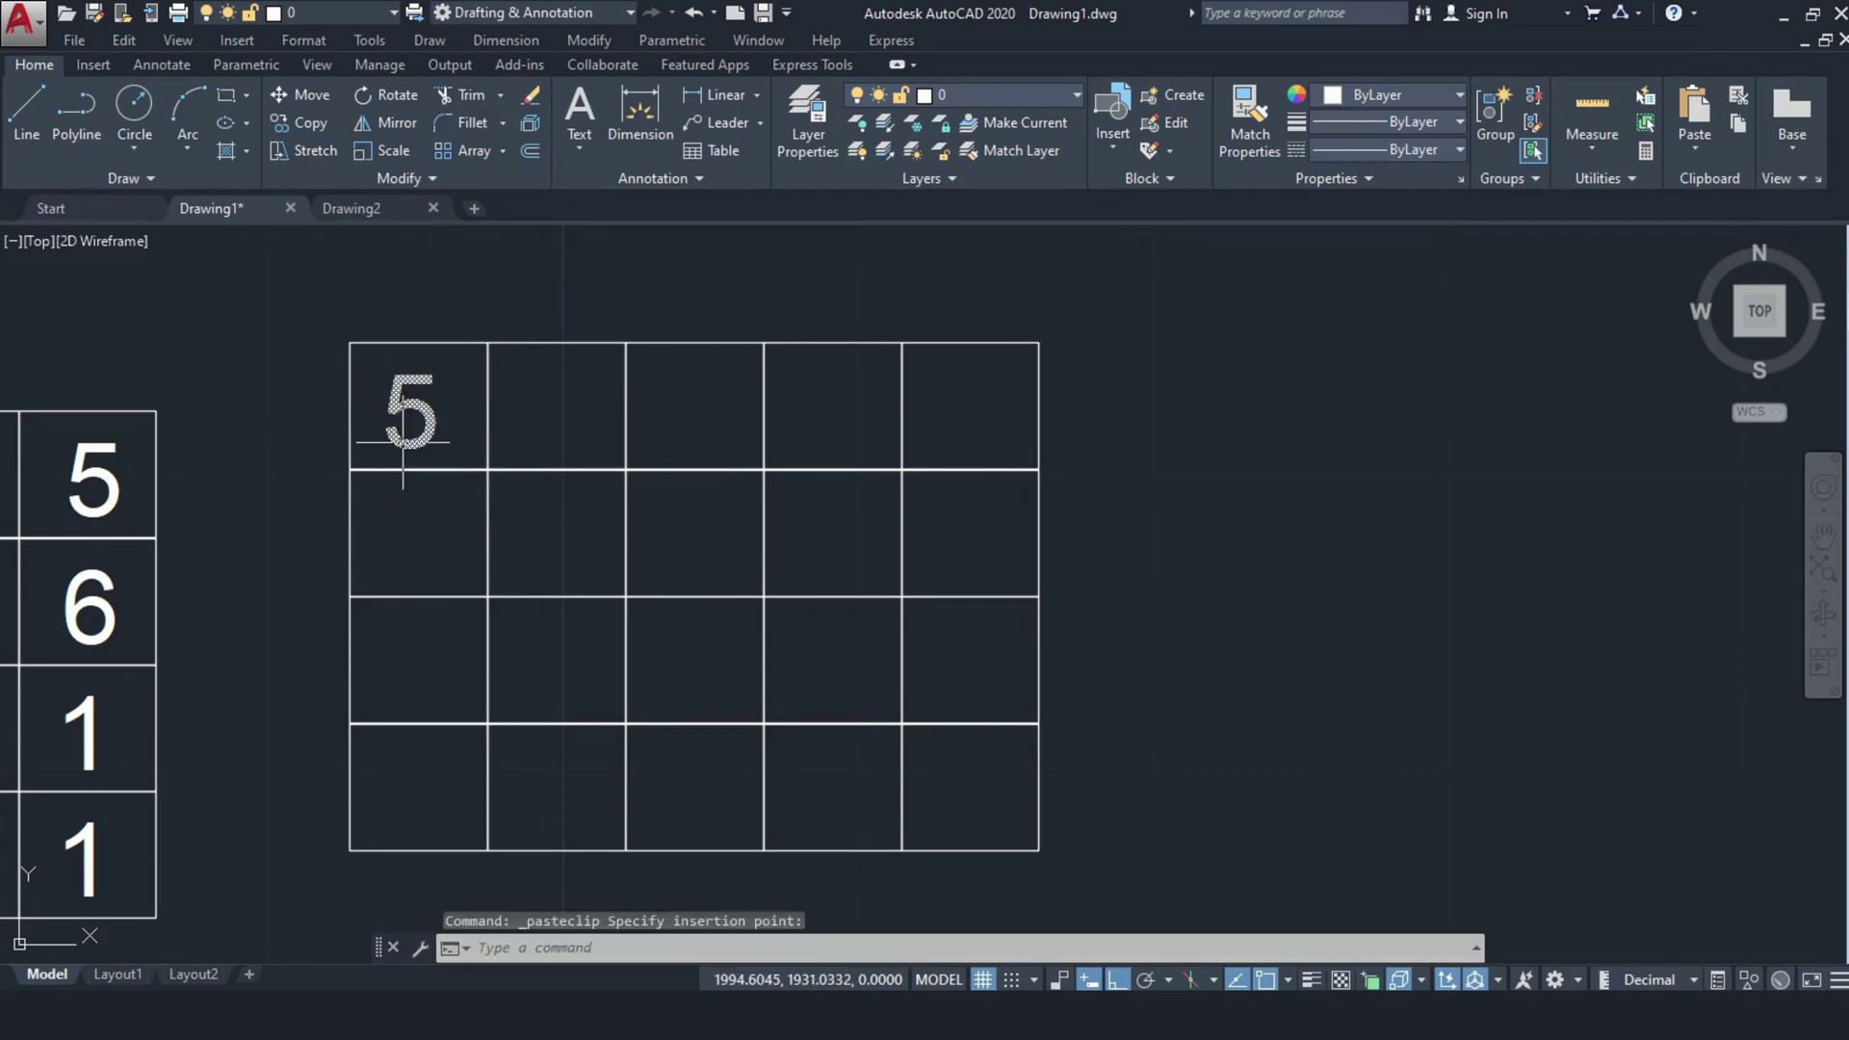
Step: Change the pasted "5" in the first cell to "A" and set its text height to 1.5
click(423, 412)
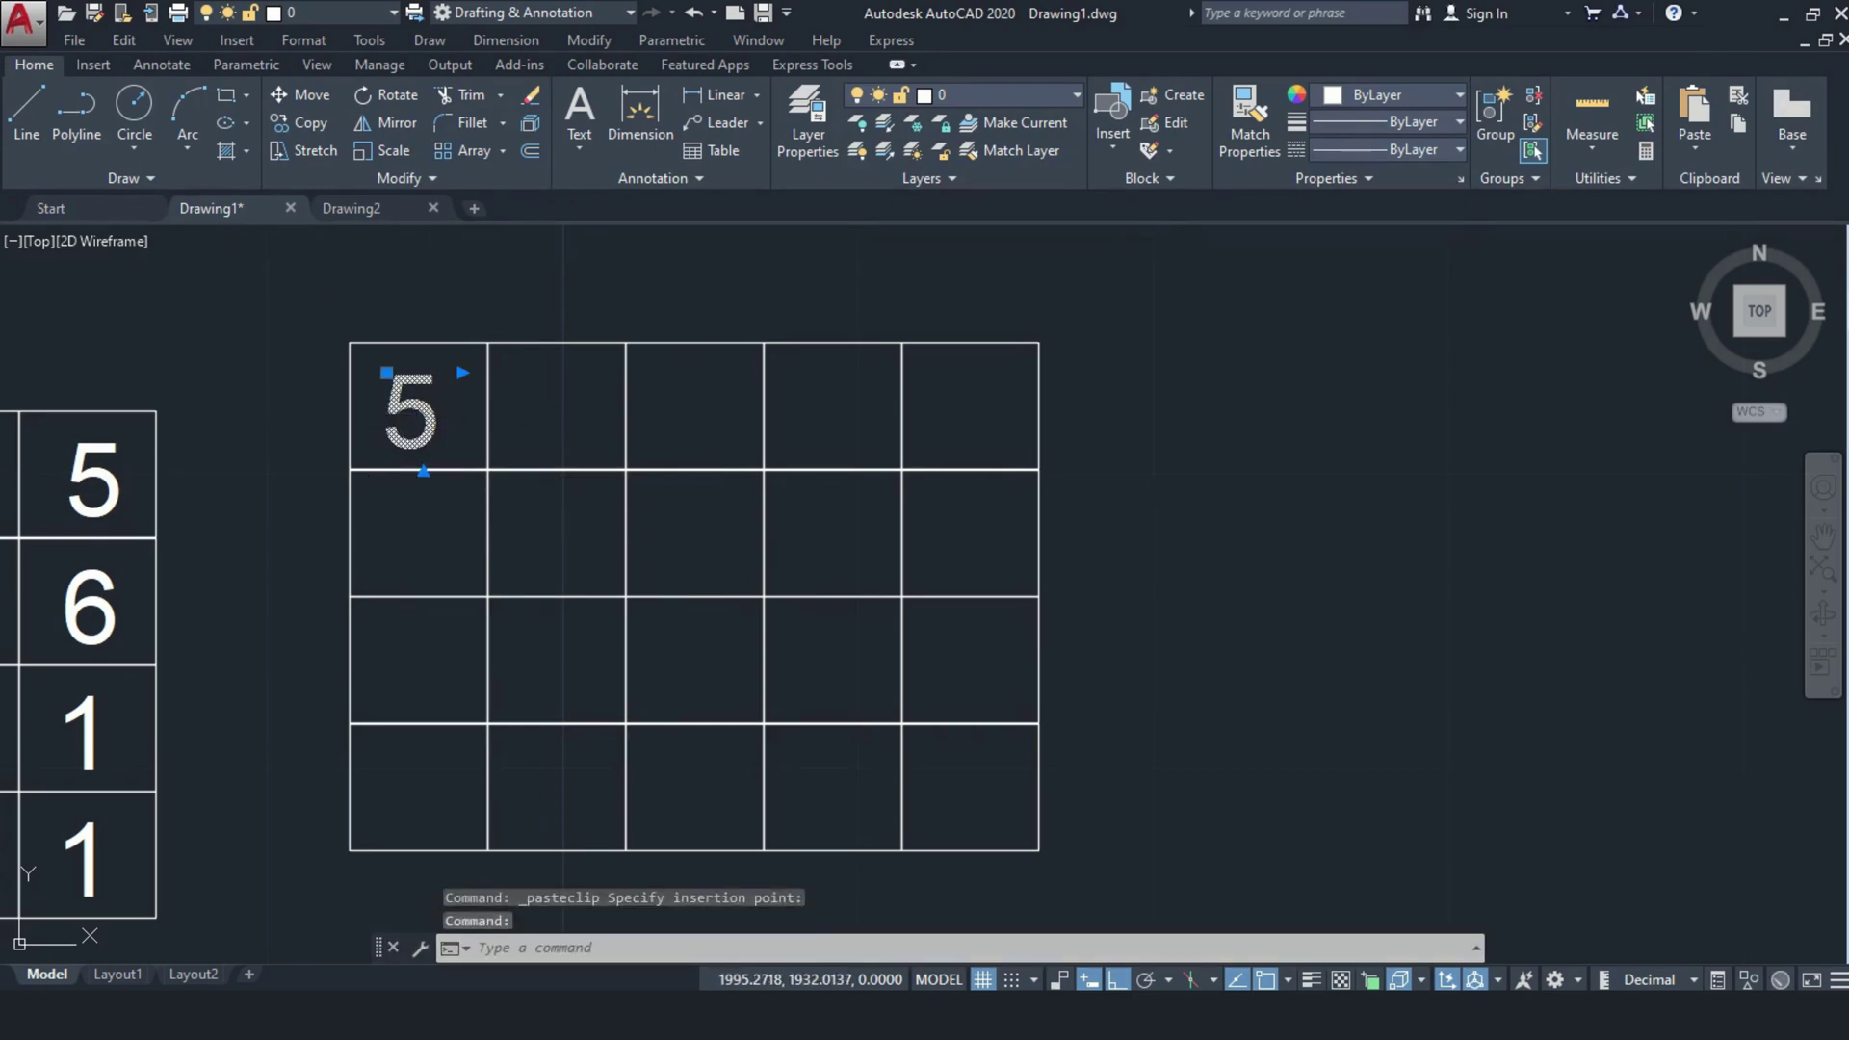
double_click(404, 416)
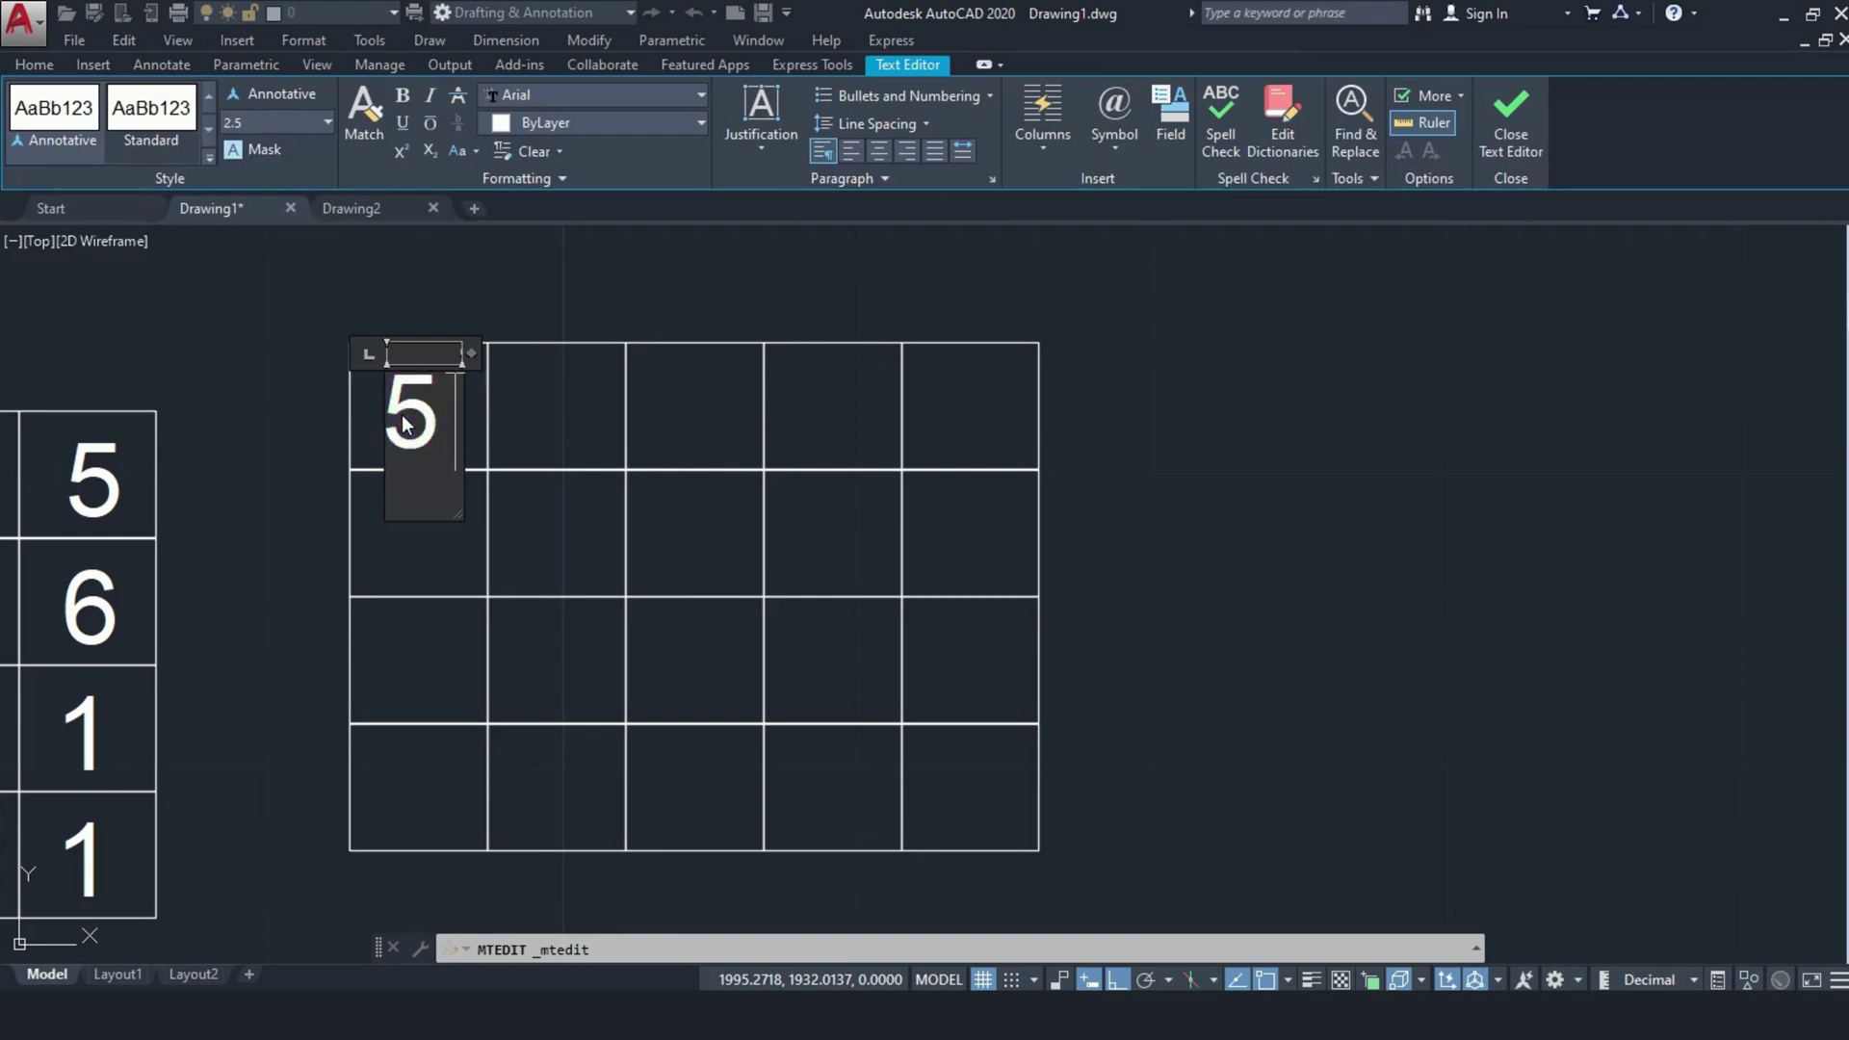
text(A)
double_click(418, 426)
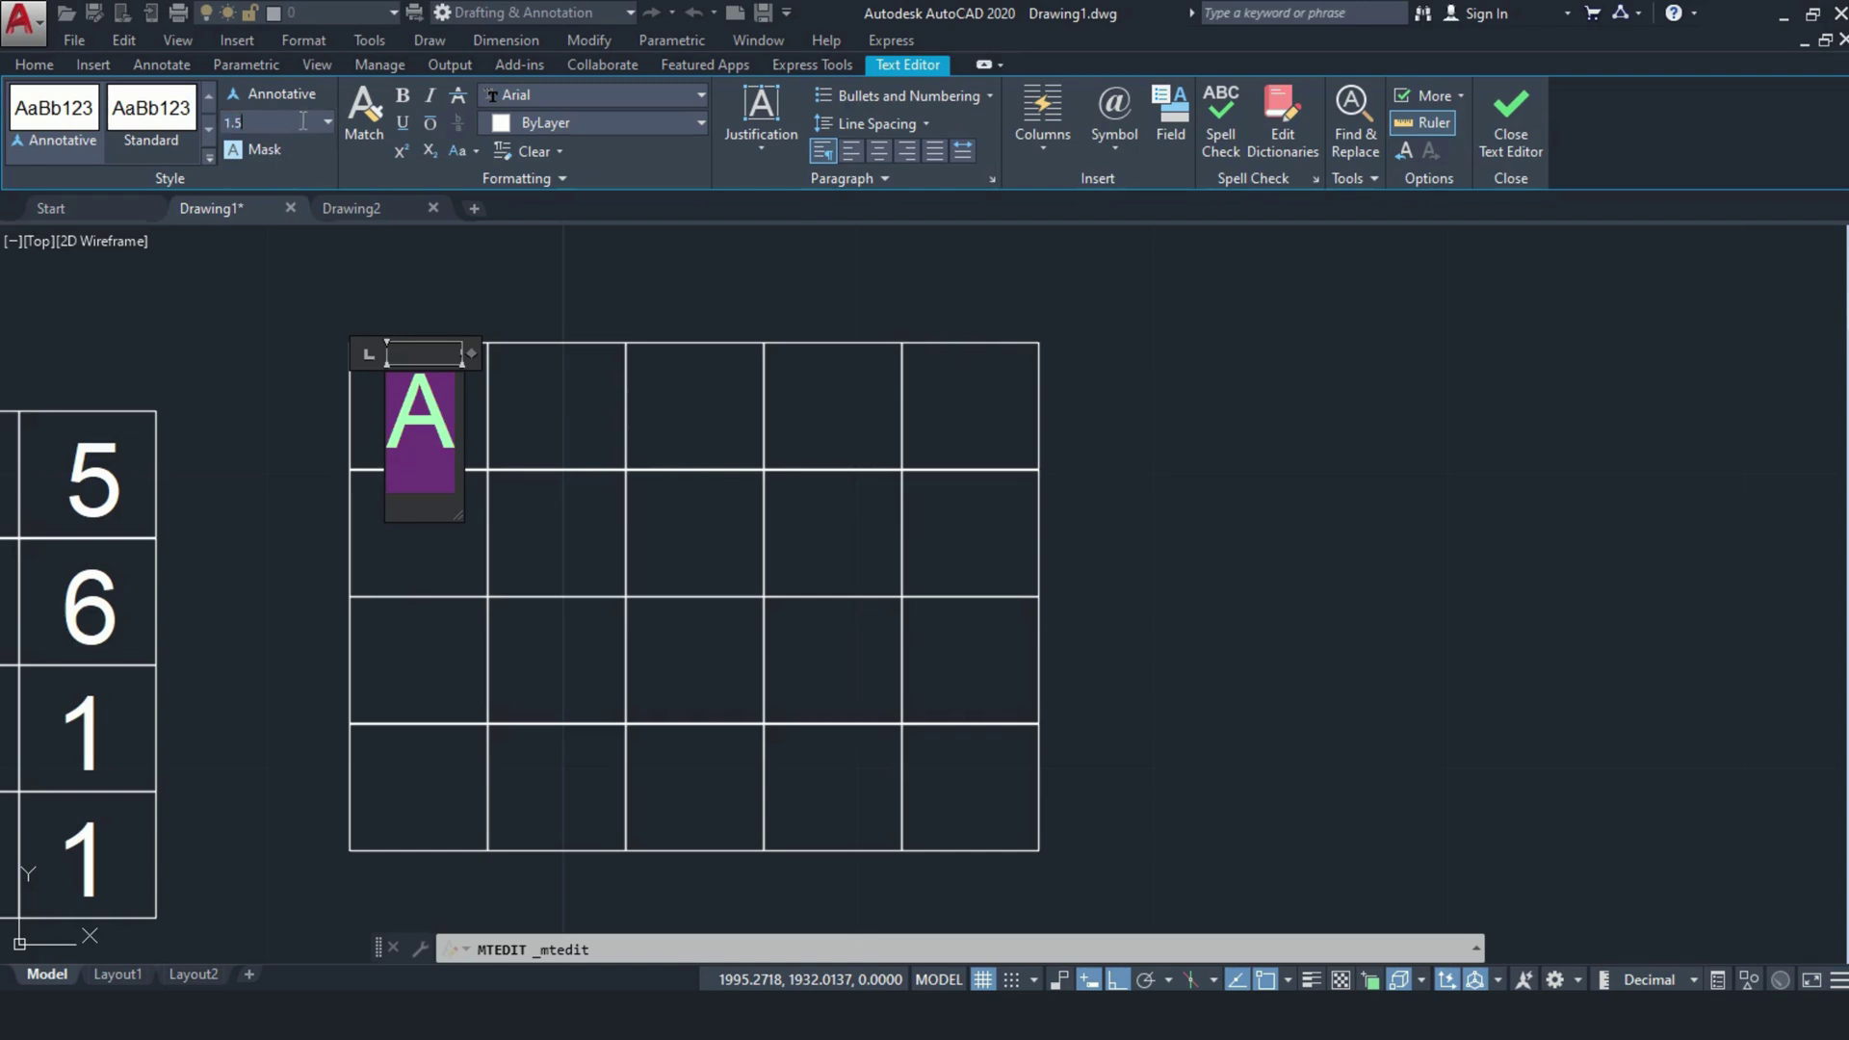
key(Return)
click(330, 346)
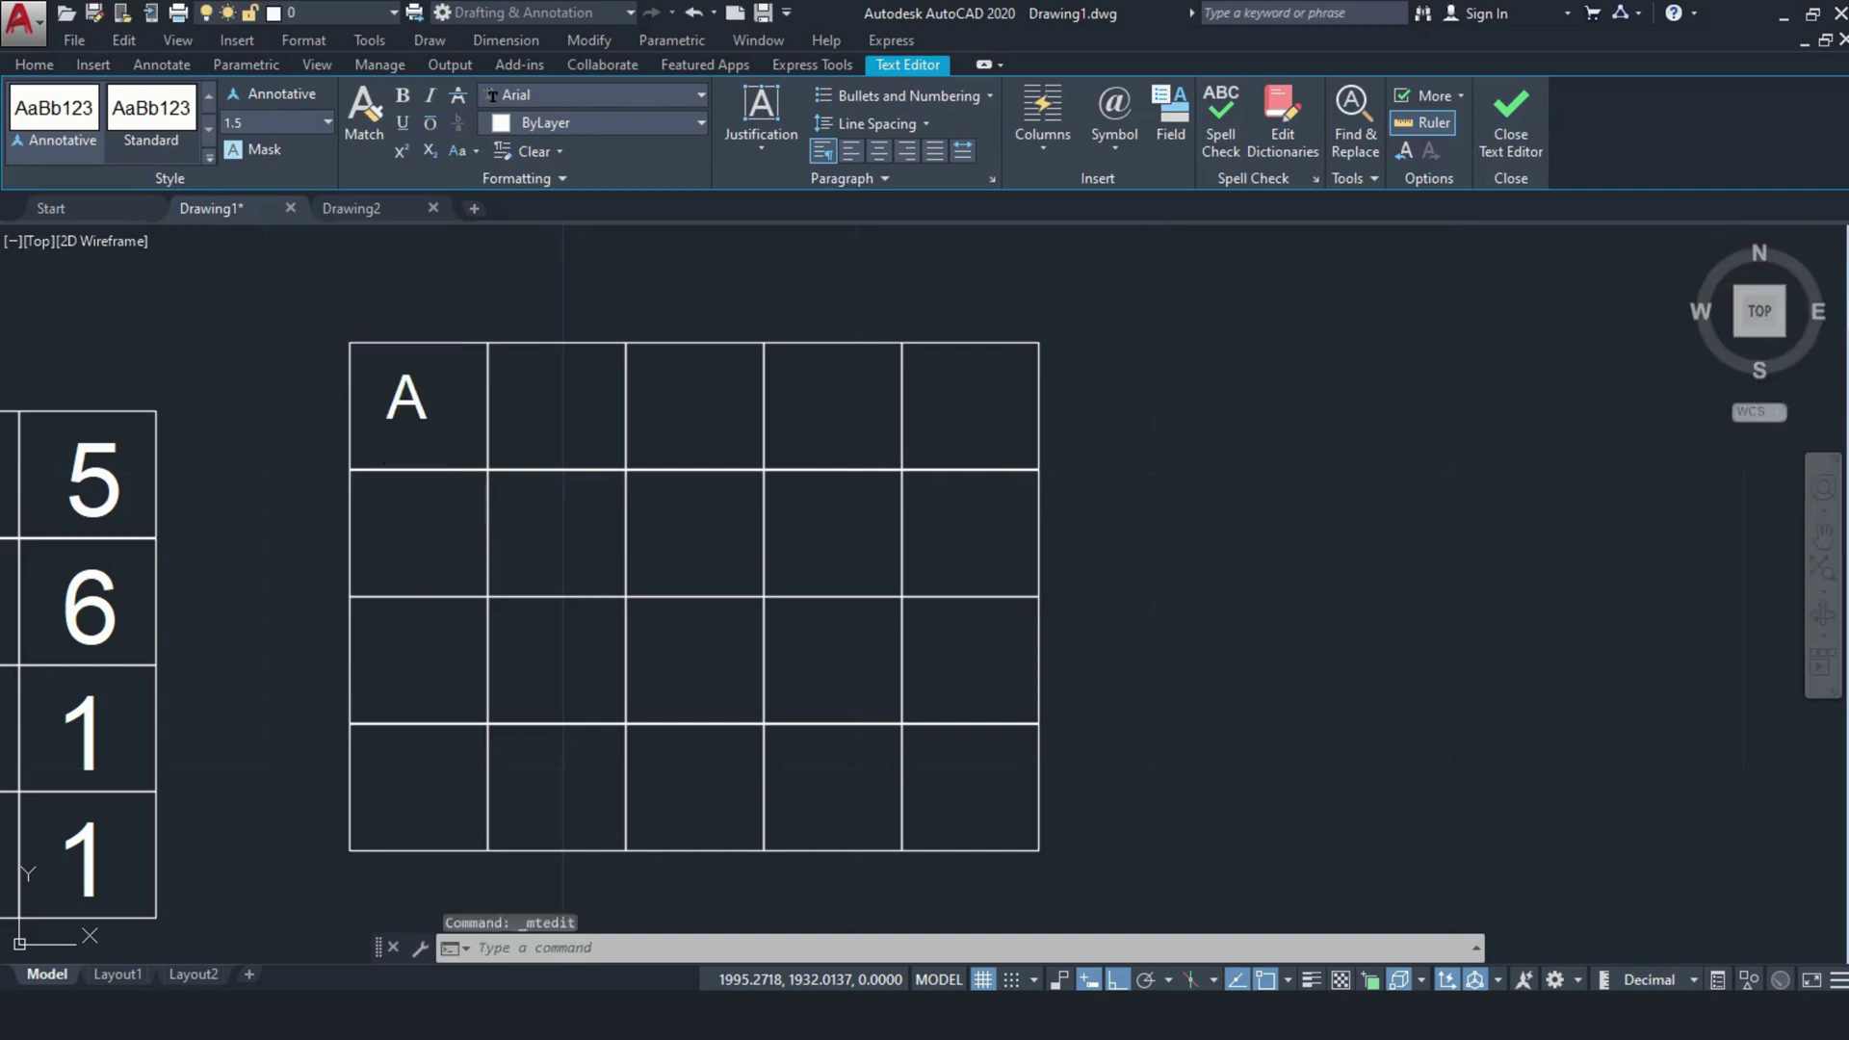
click(414, 399)
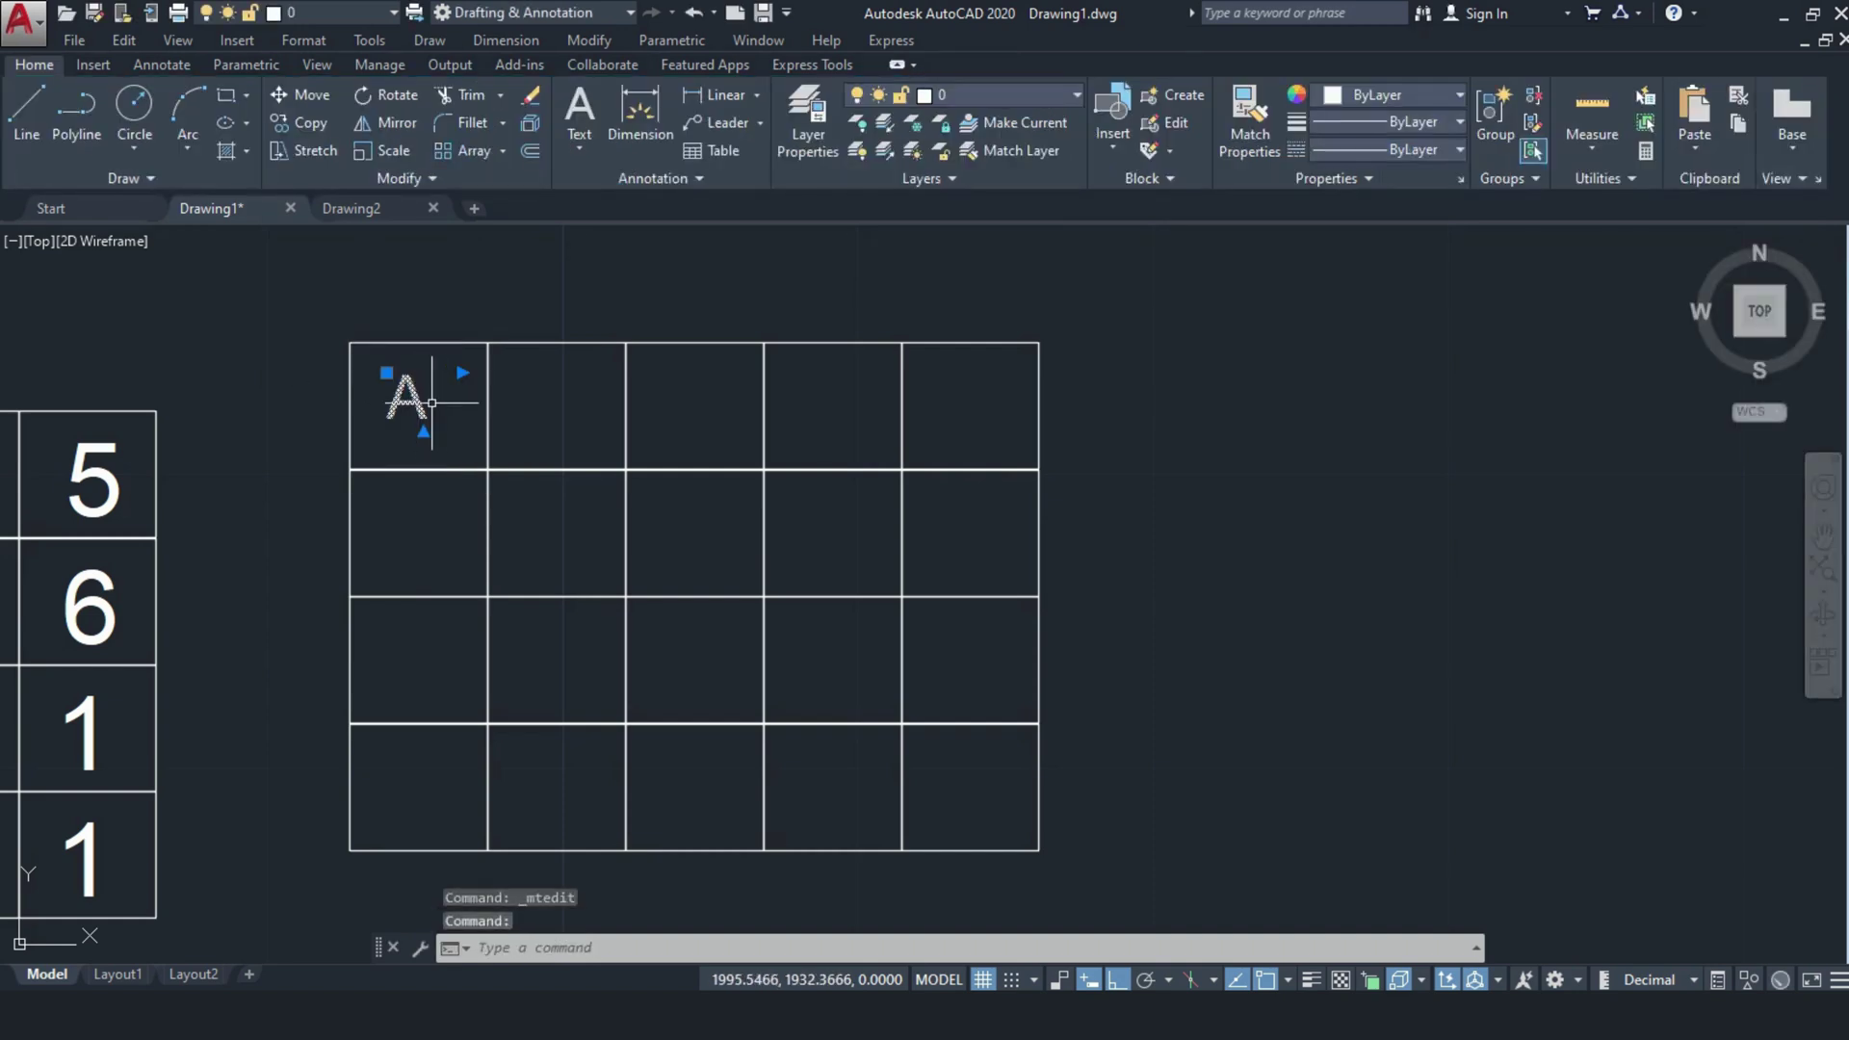
key(Escape)
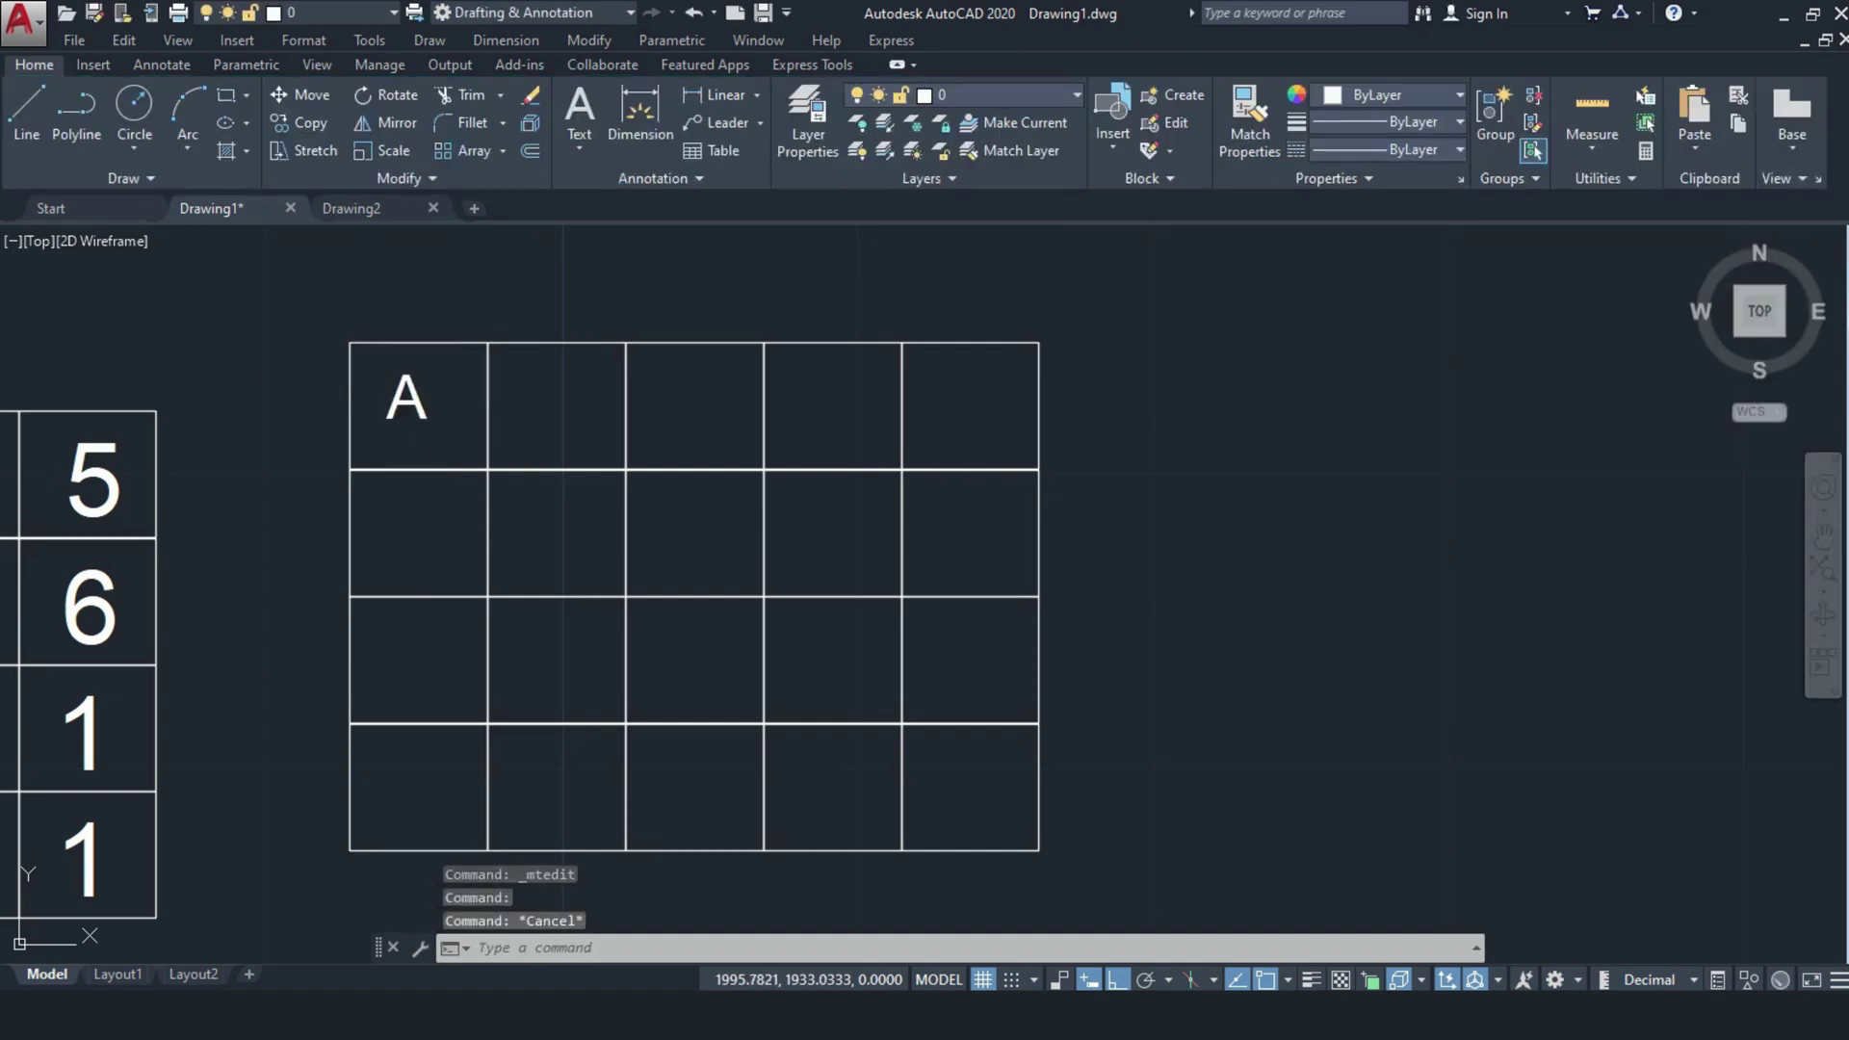
Step: Copy the "A" across the first row as an array of 5 items, one per cell
middle_drag(426, 410, 411, 413)
click(410, 413)
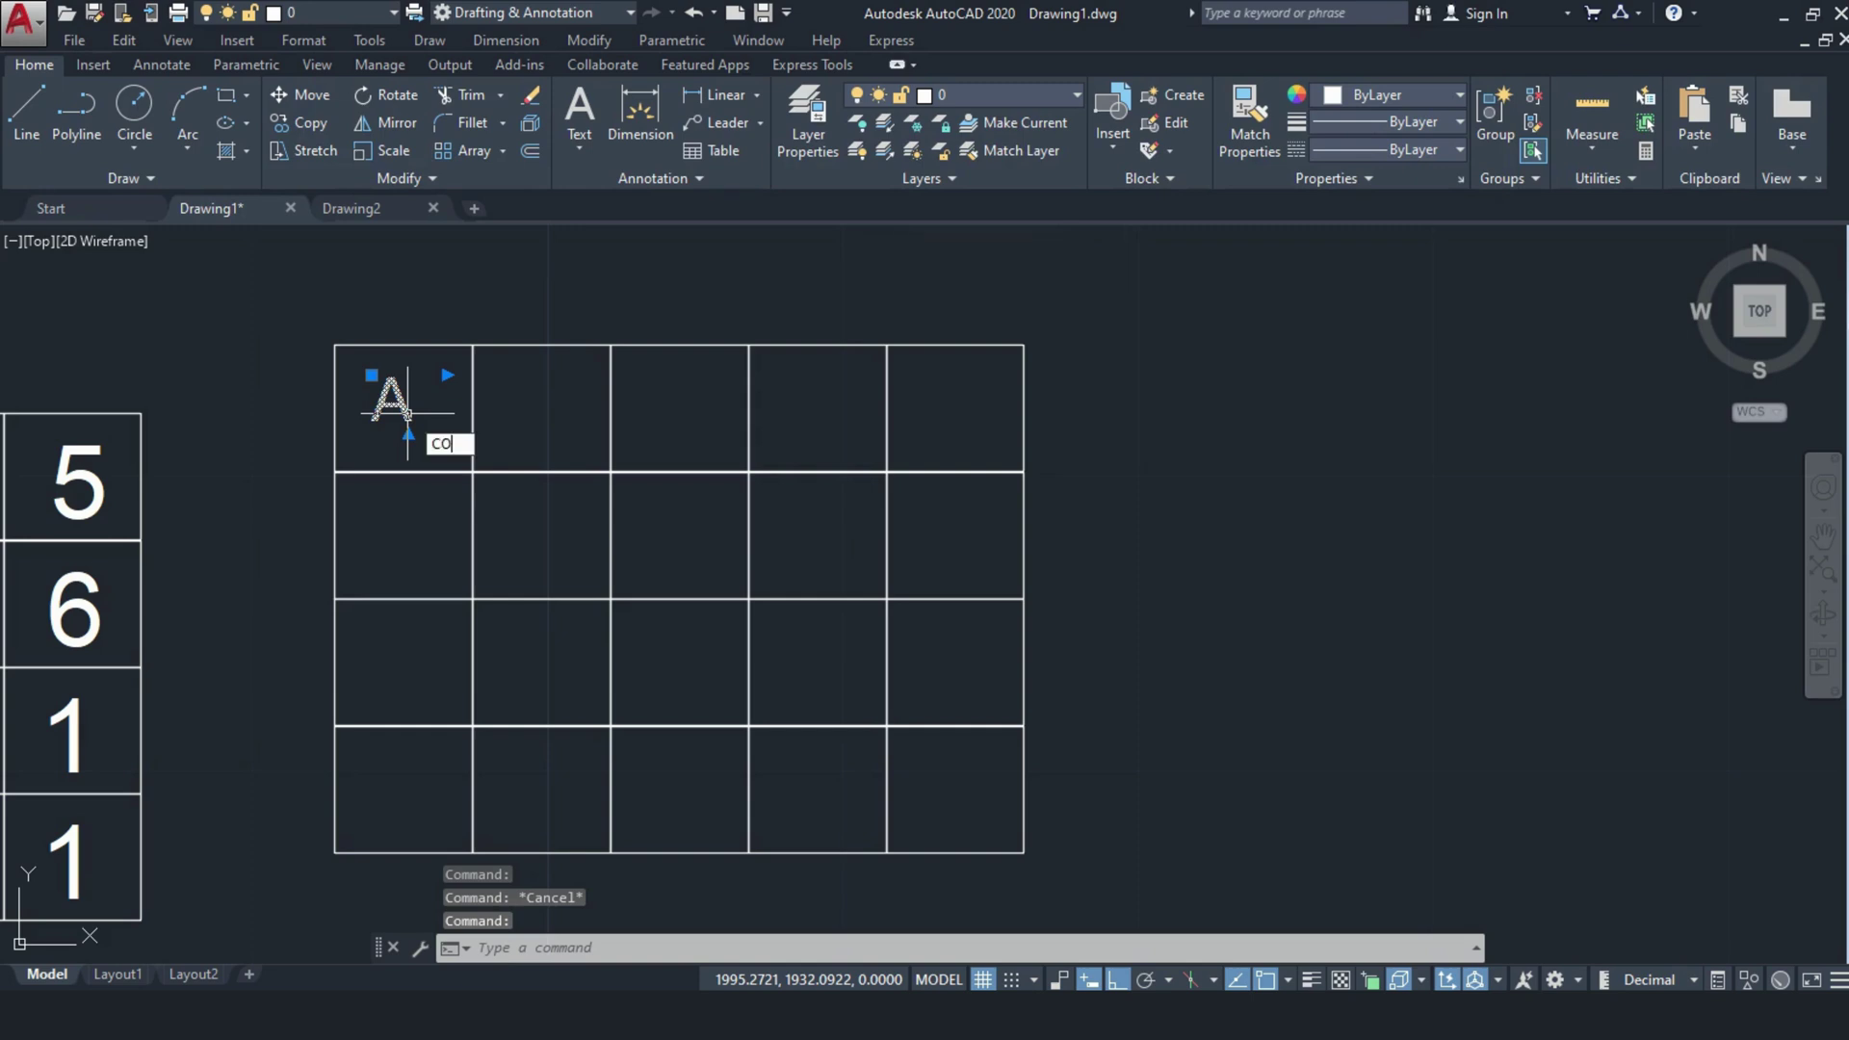
key(Return)
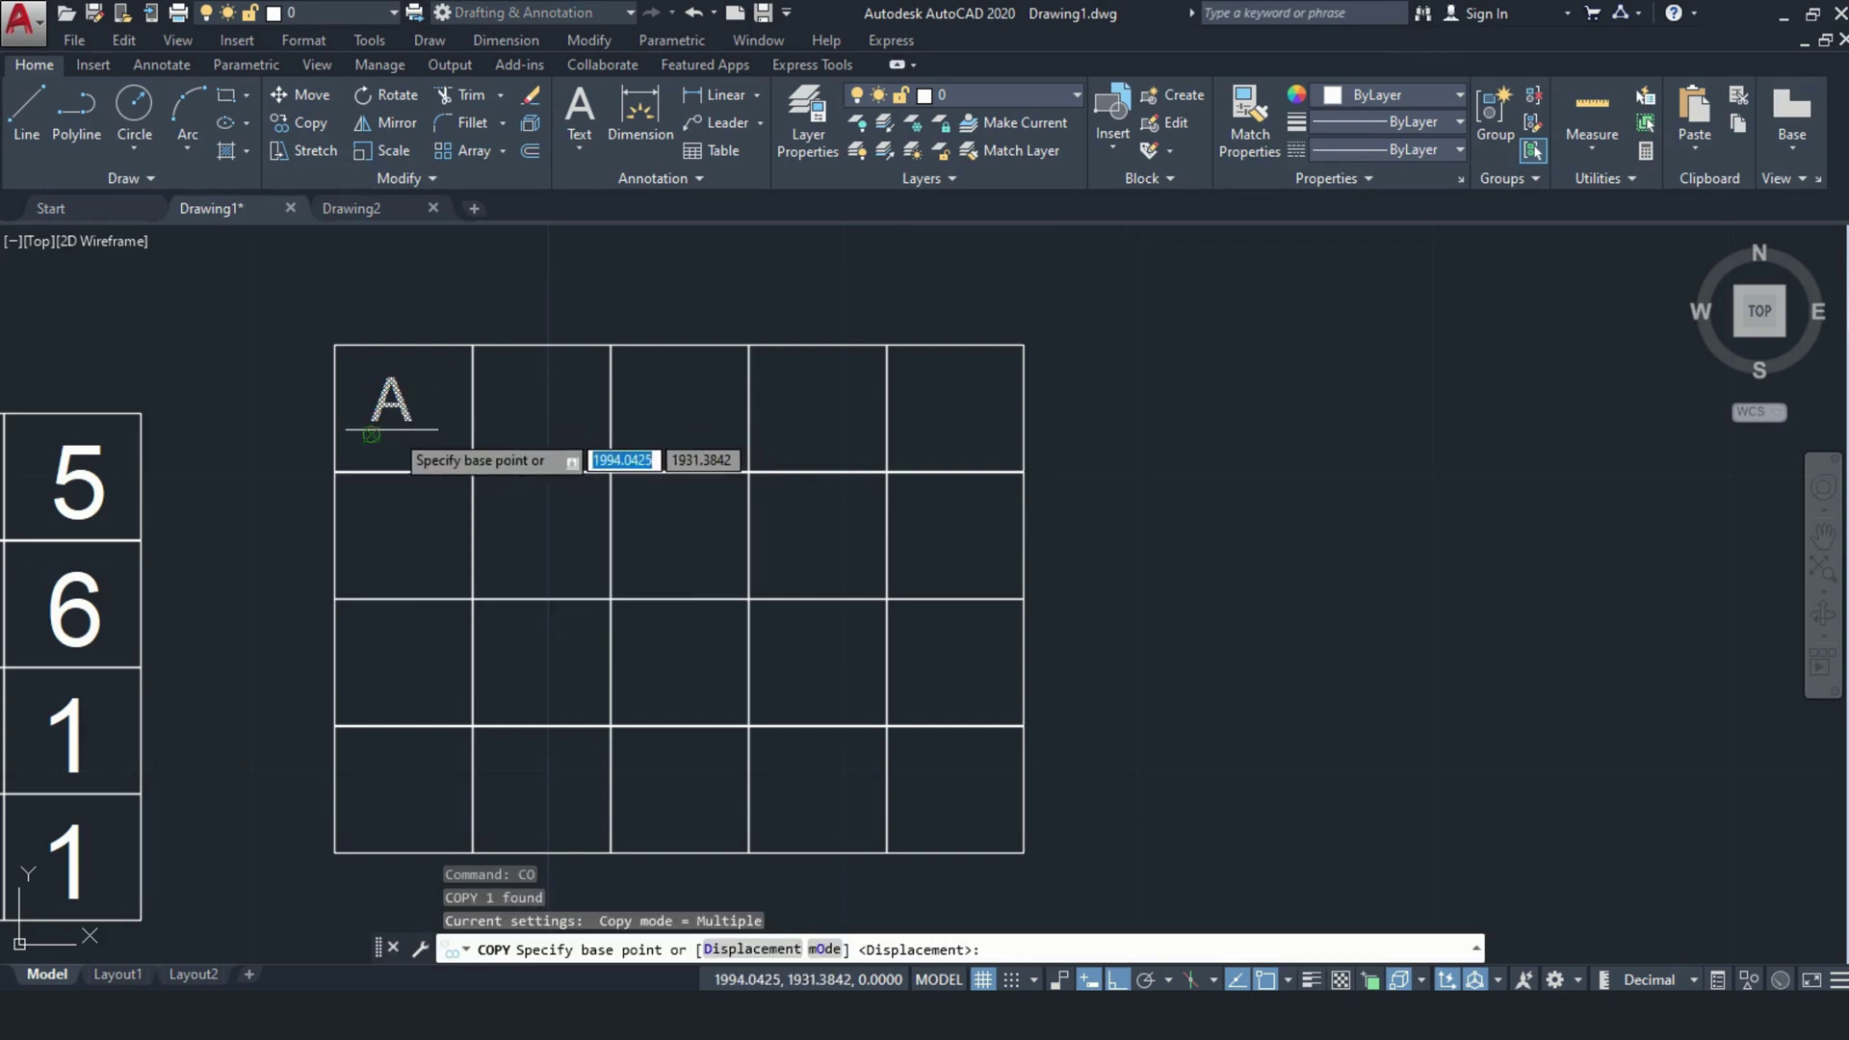
click(371, 435)
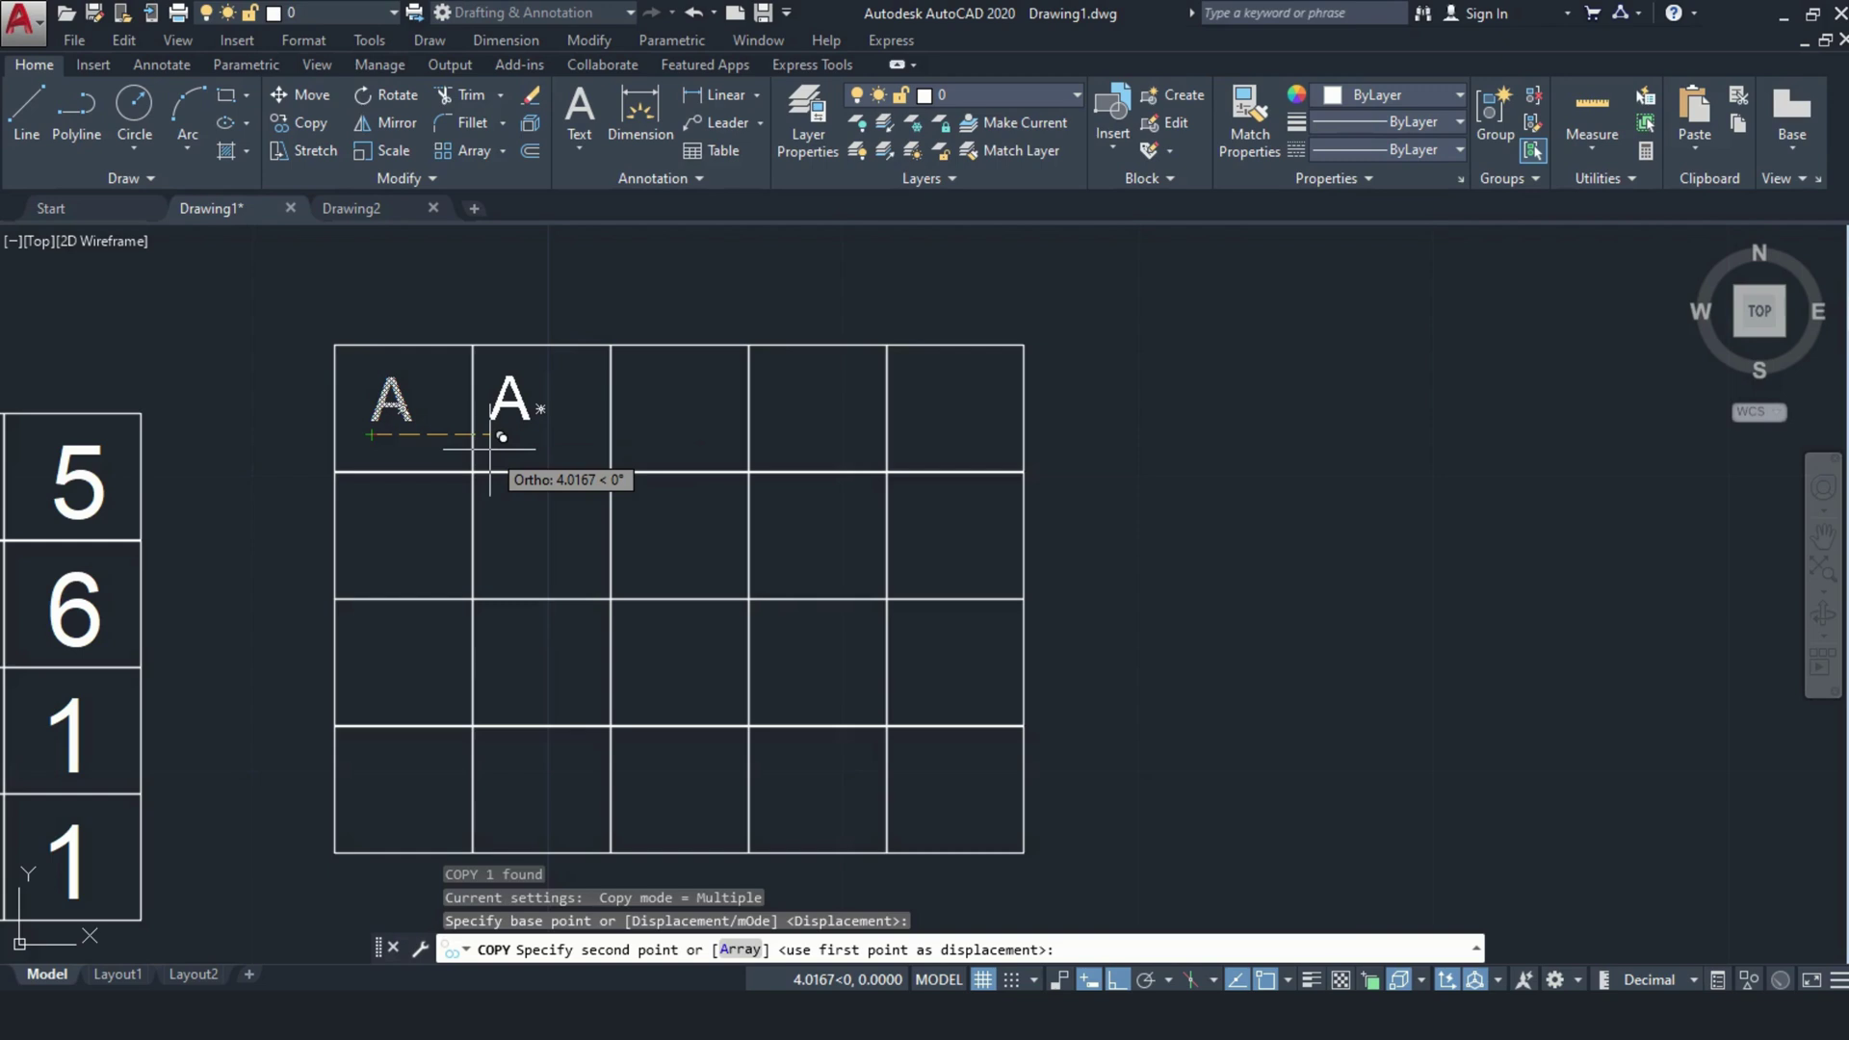
text(A)
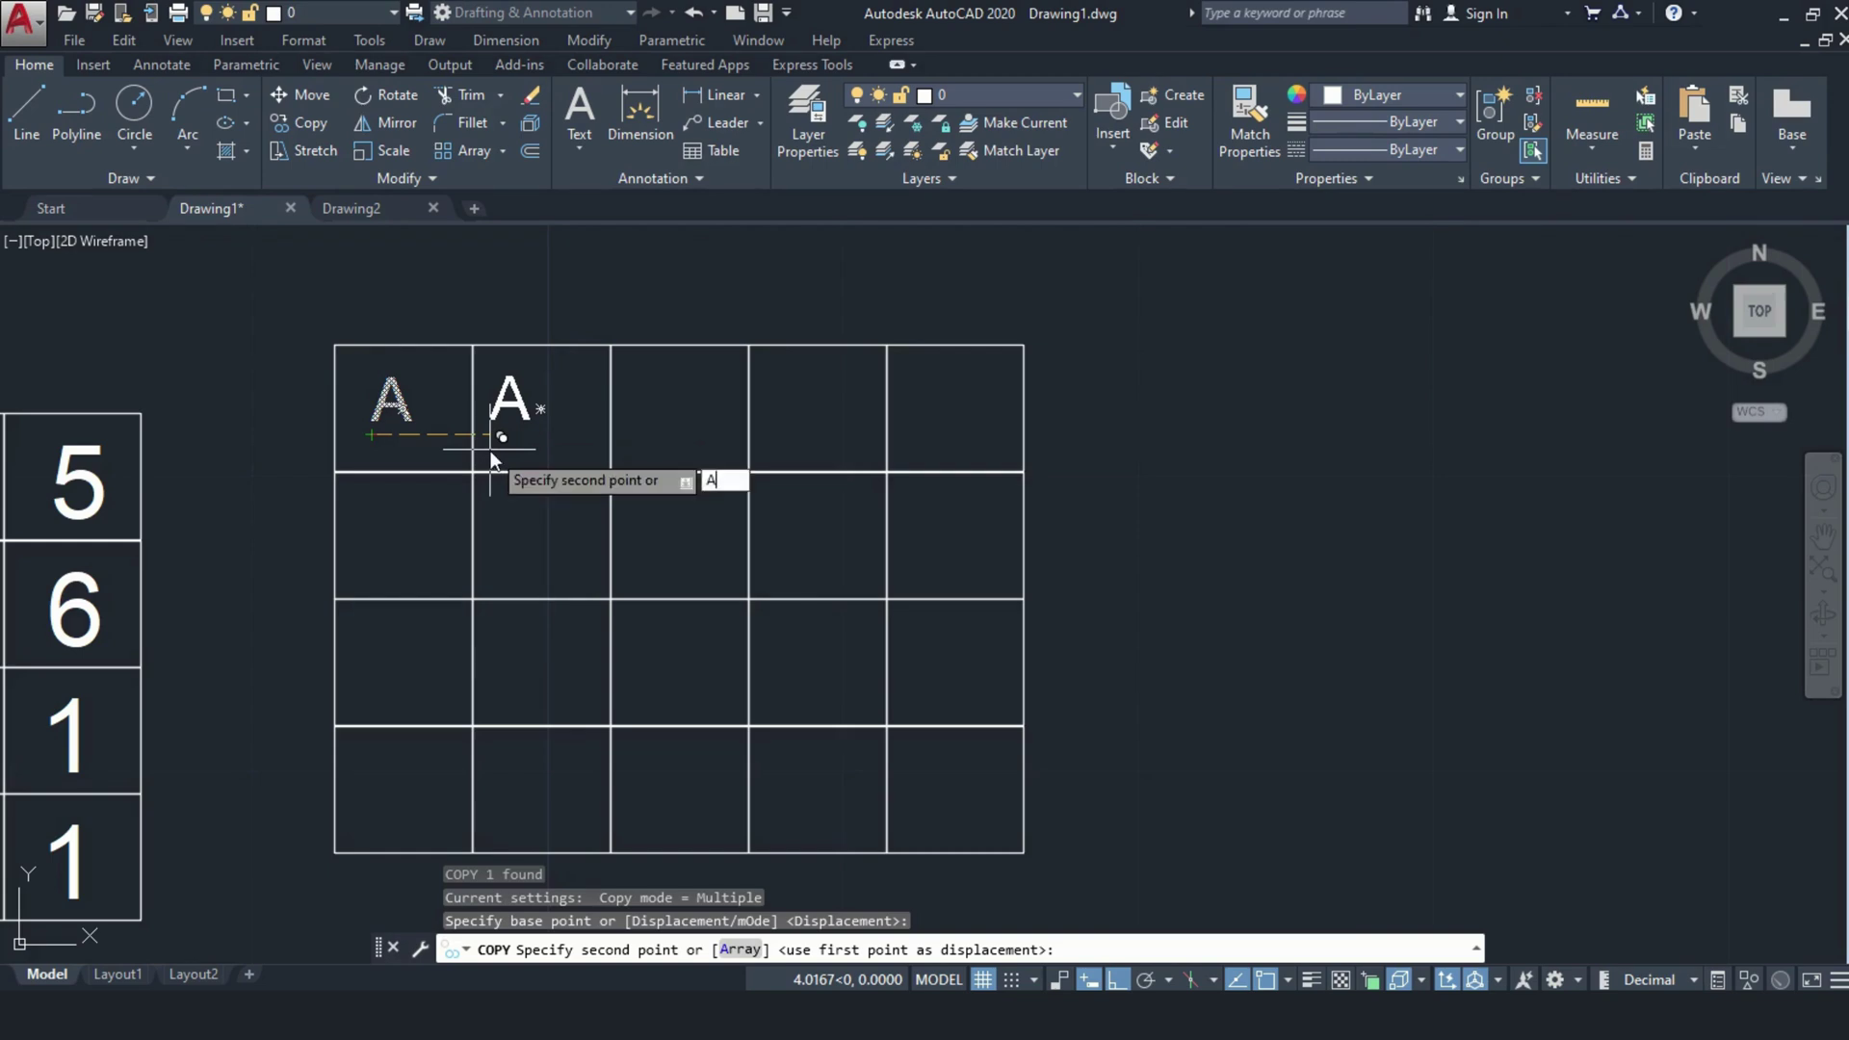
key(Return)
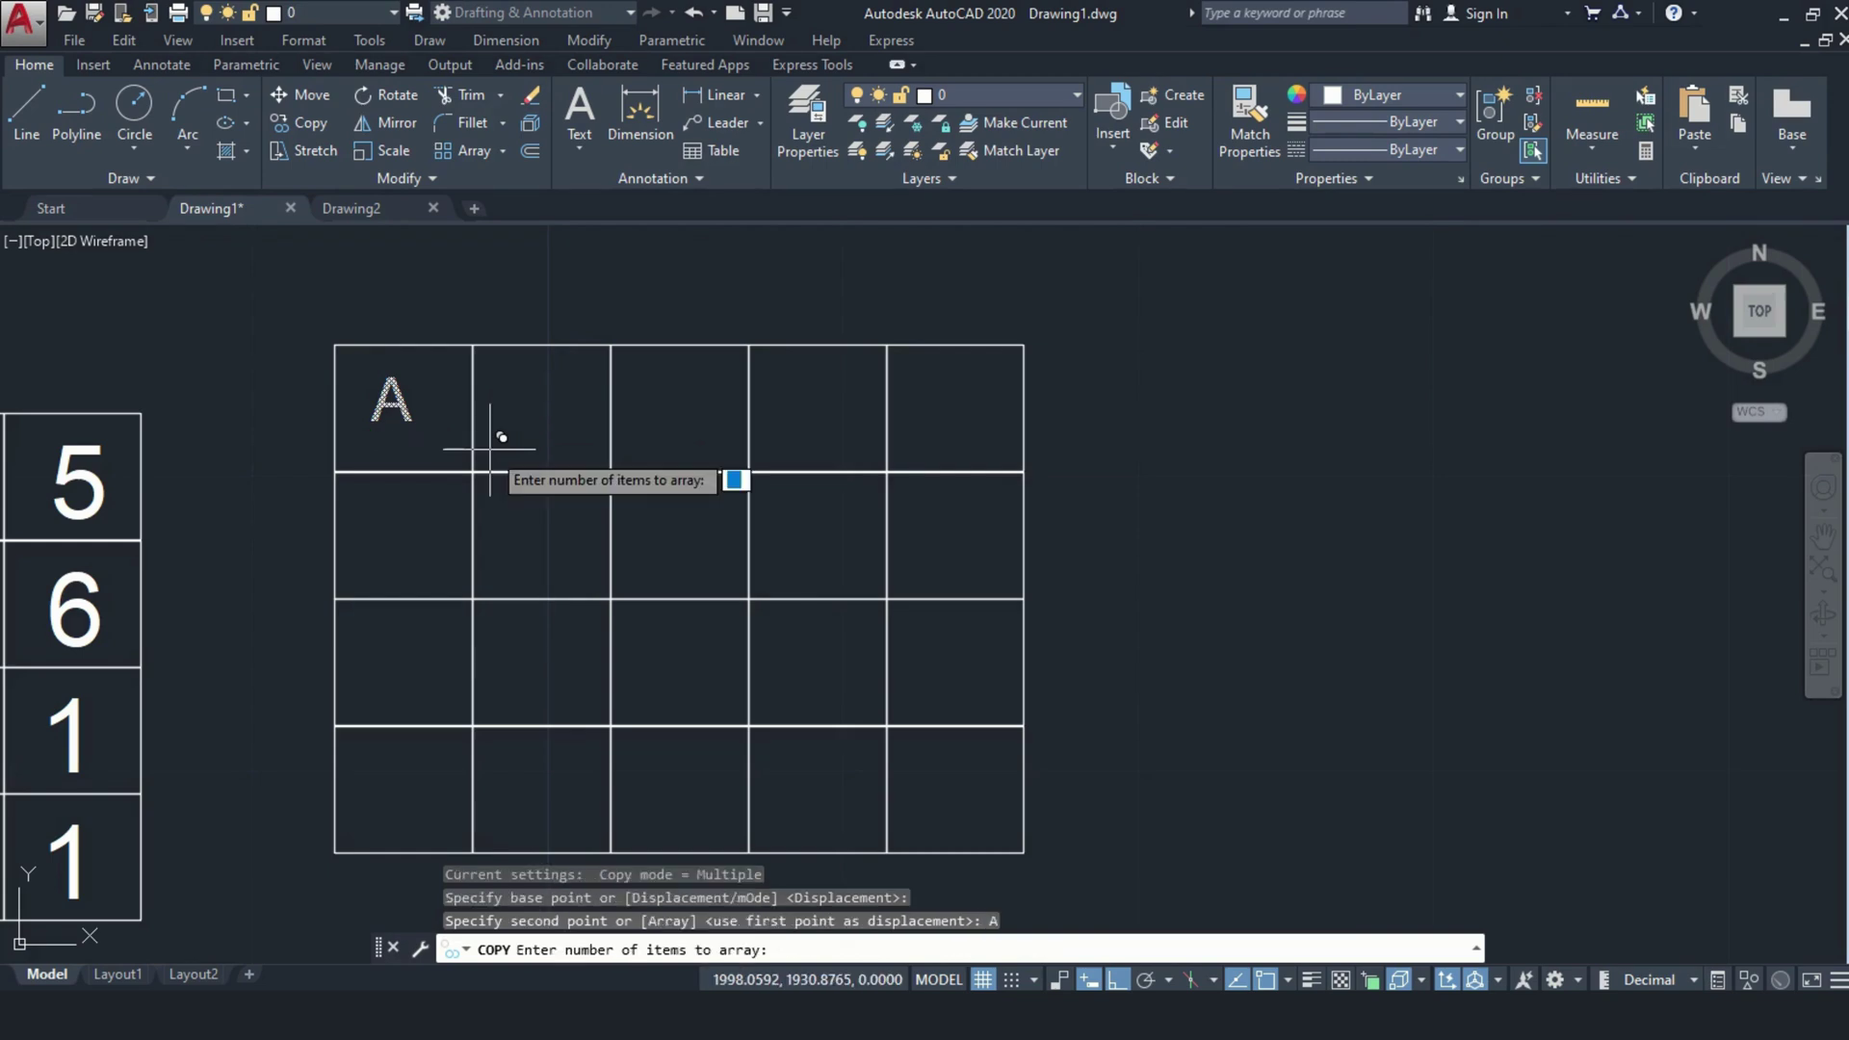
key(Return)
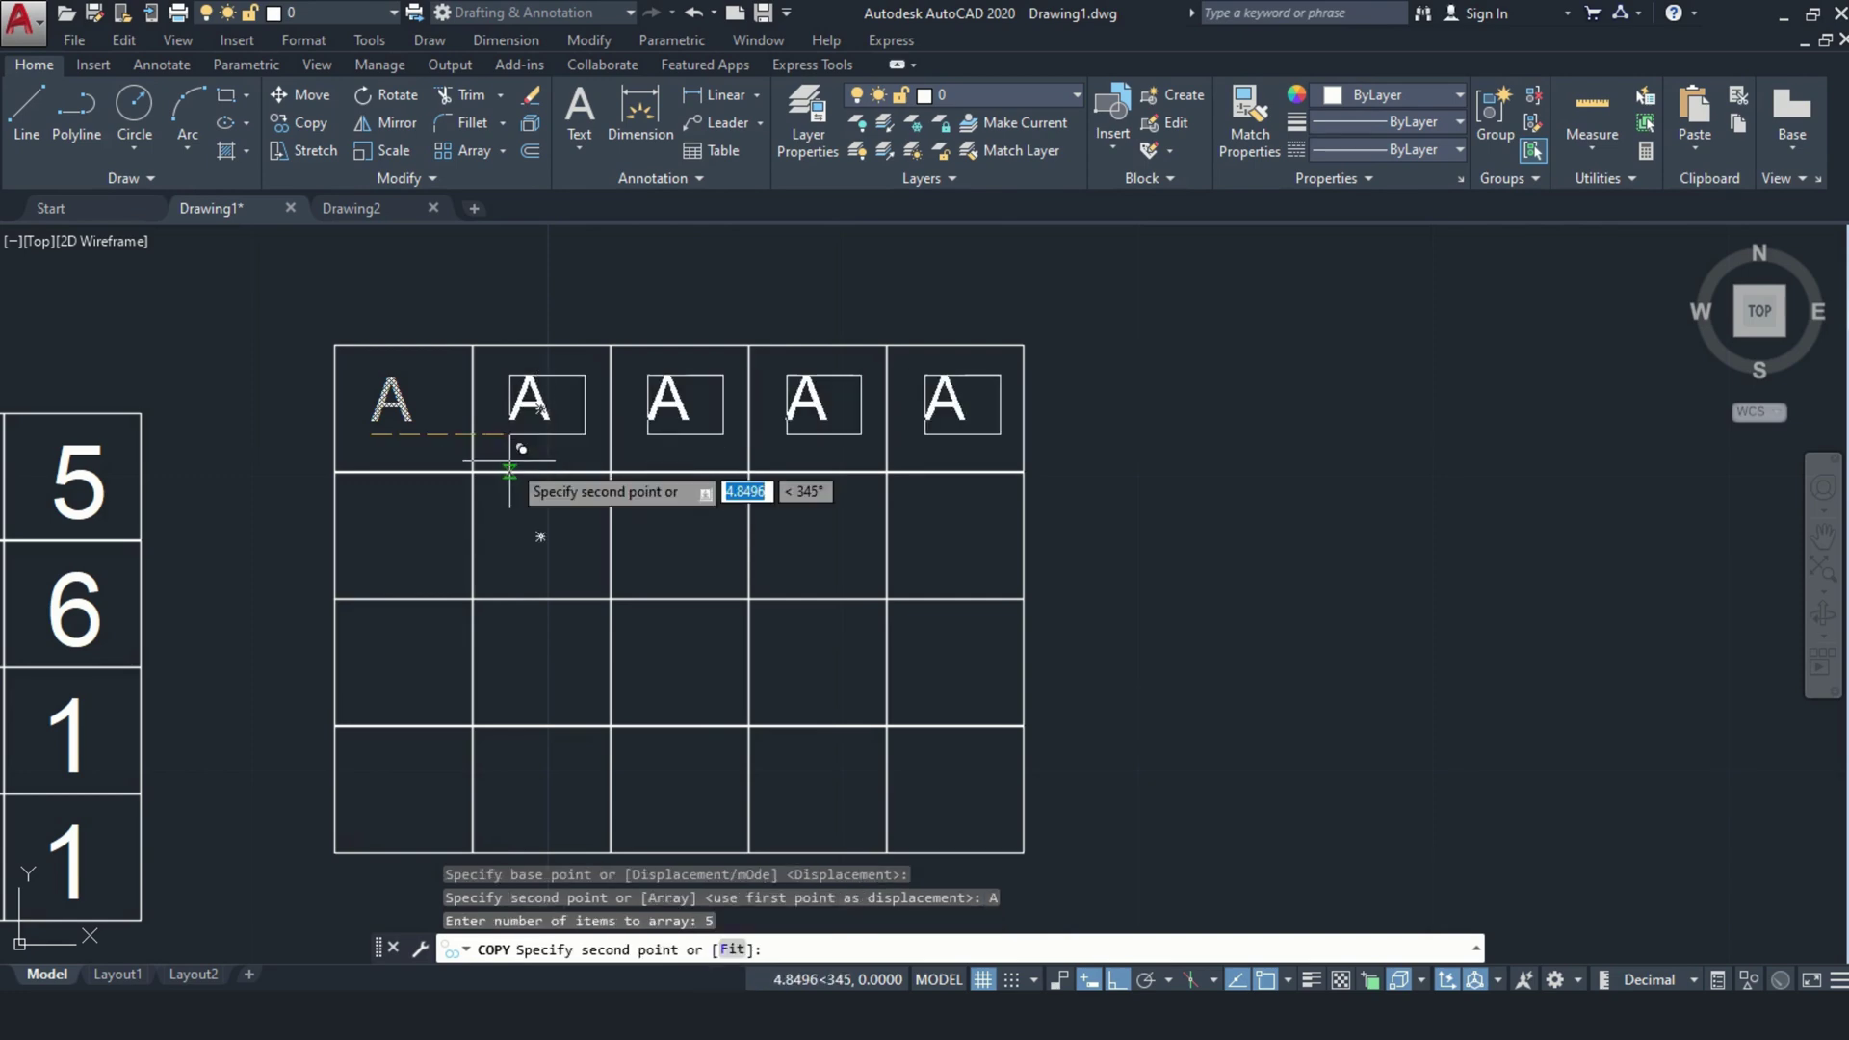
click(516, 445)
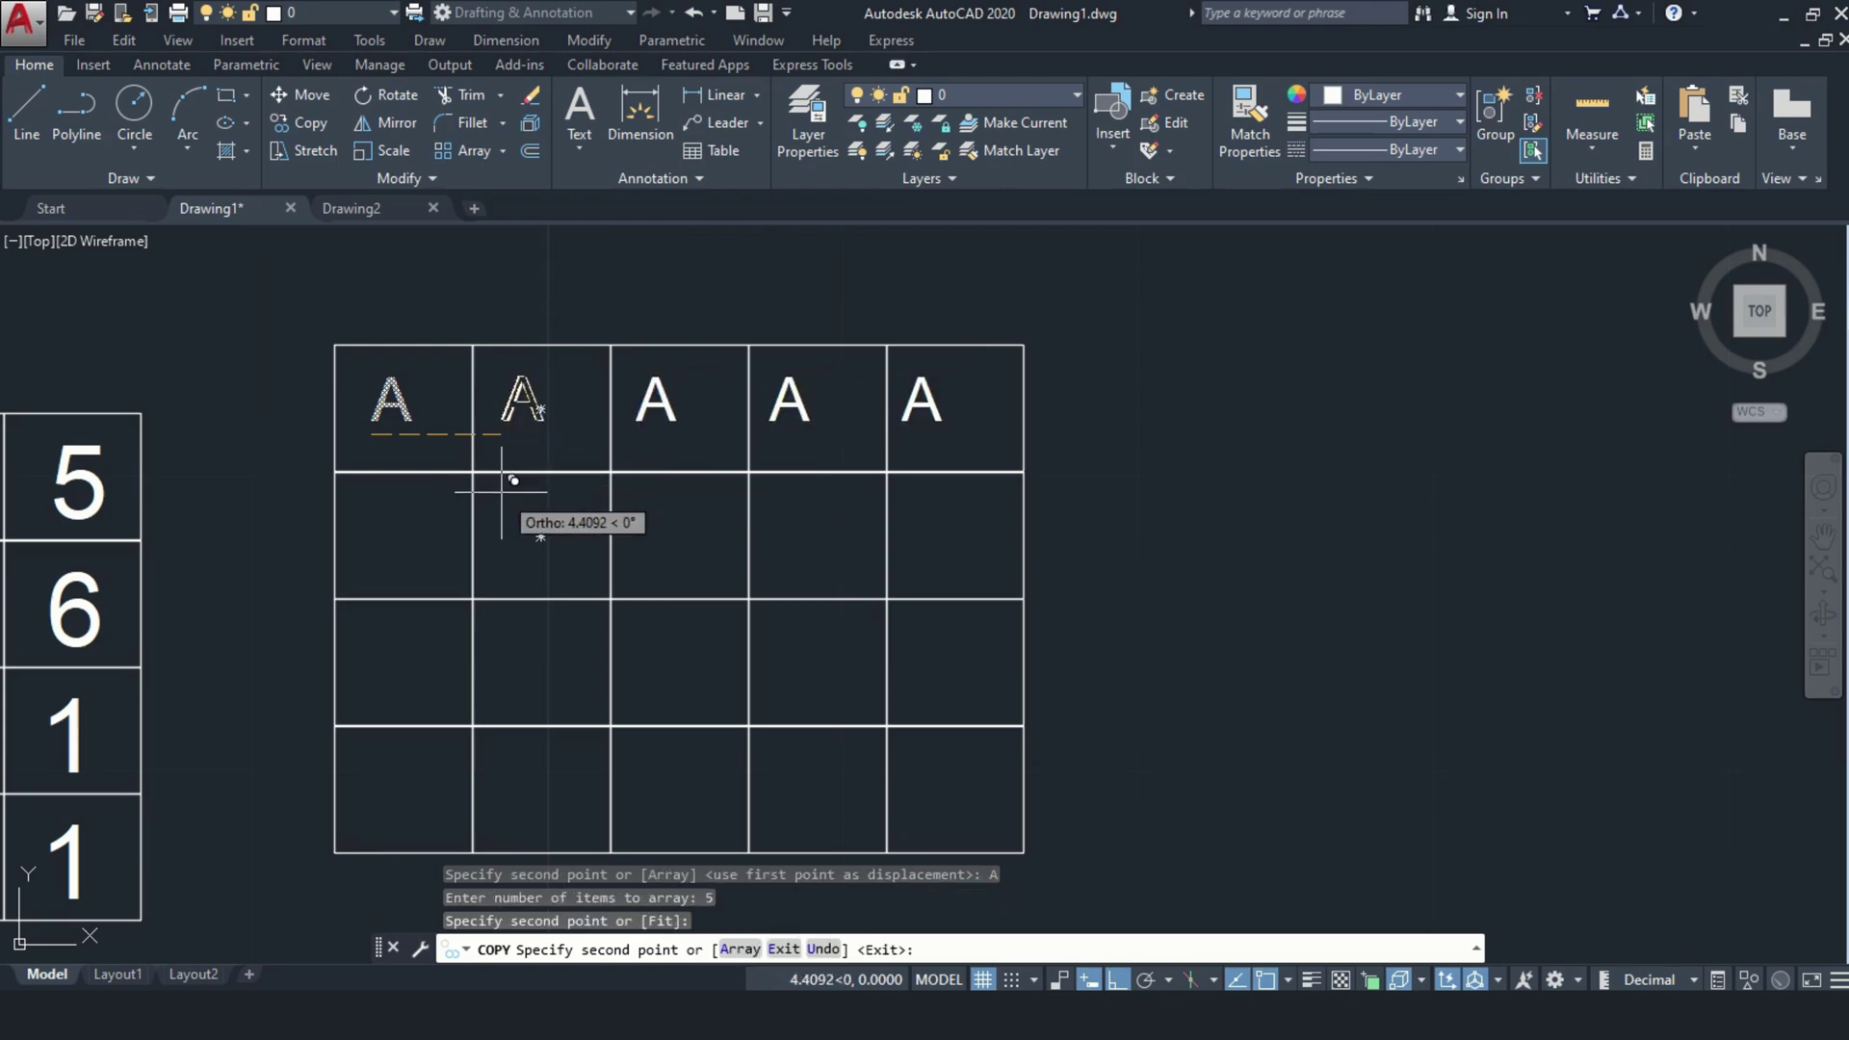
key(Escape)
Step: Paste copies of the "A" into the first cells of the second and third rows
click(392, 405)
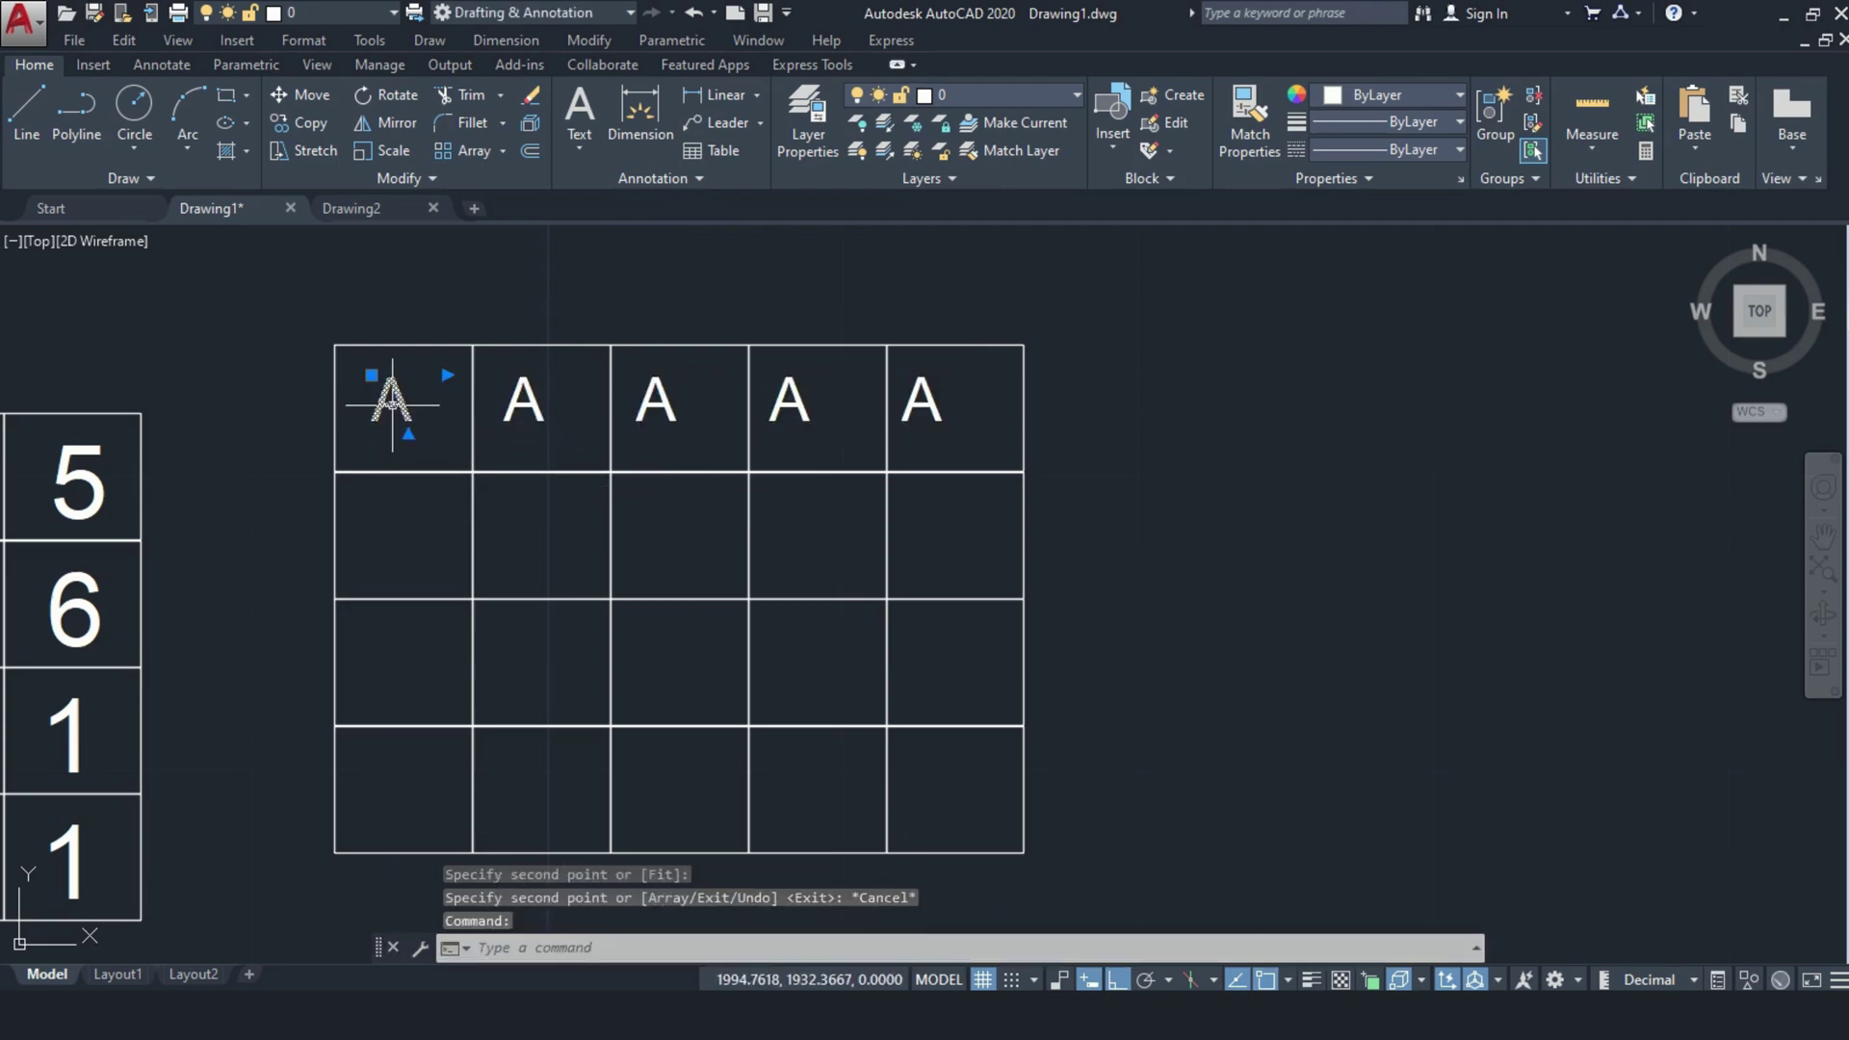
key(ctrl+c)
key(ctrl+v)
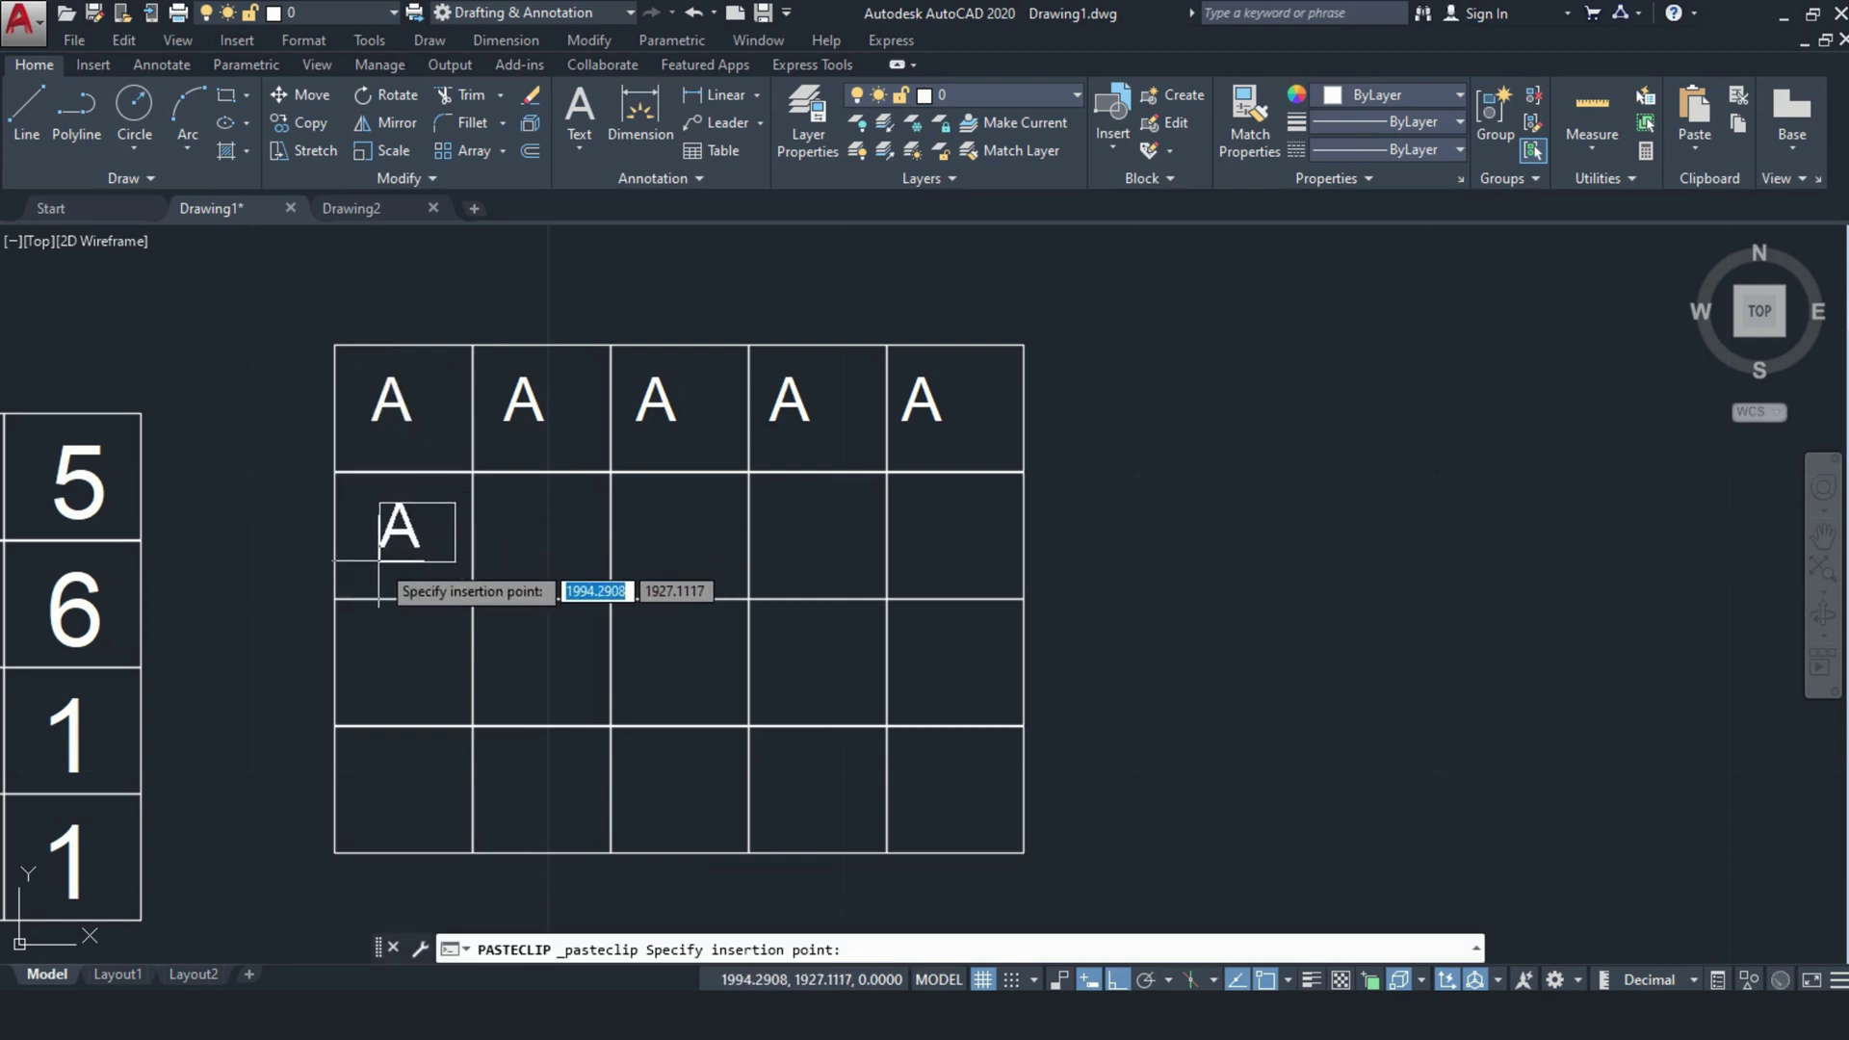
click(375, 560)
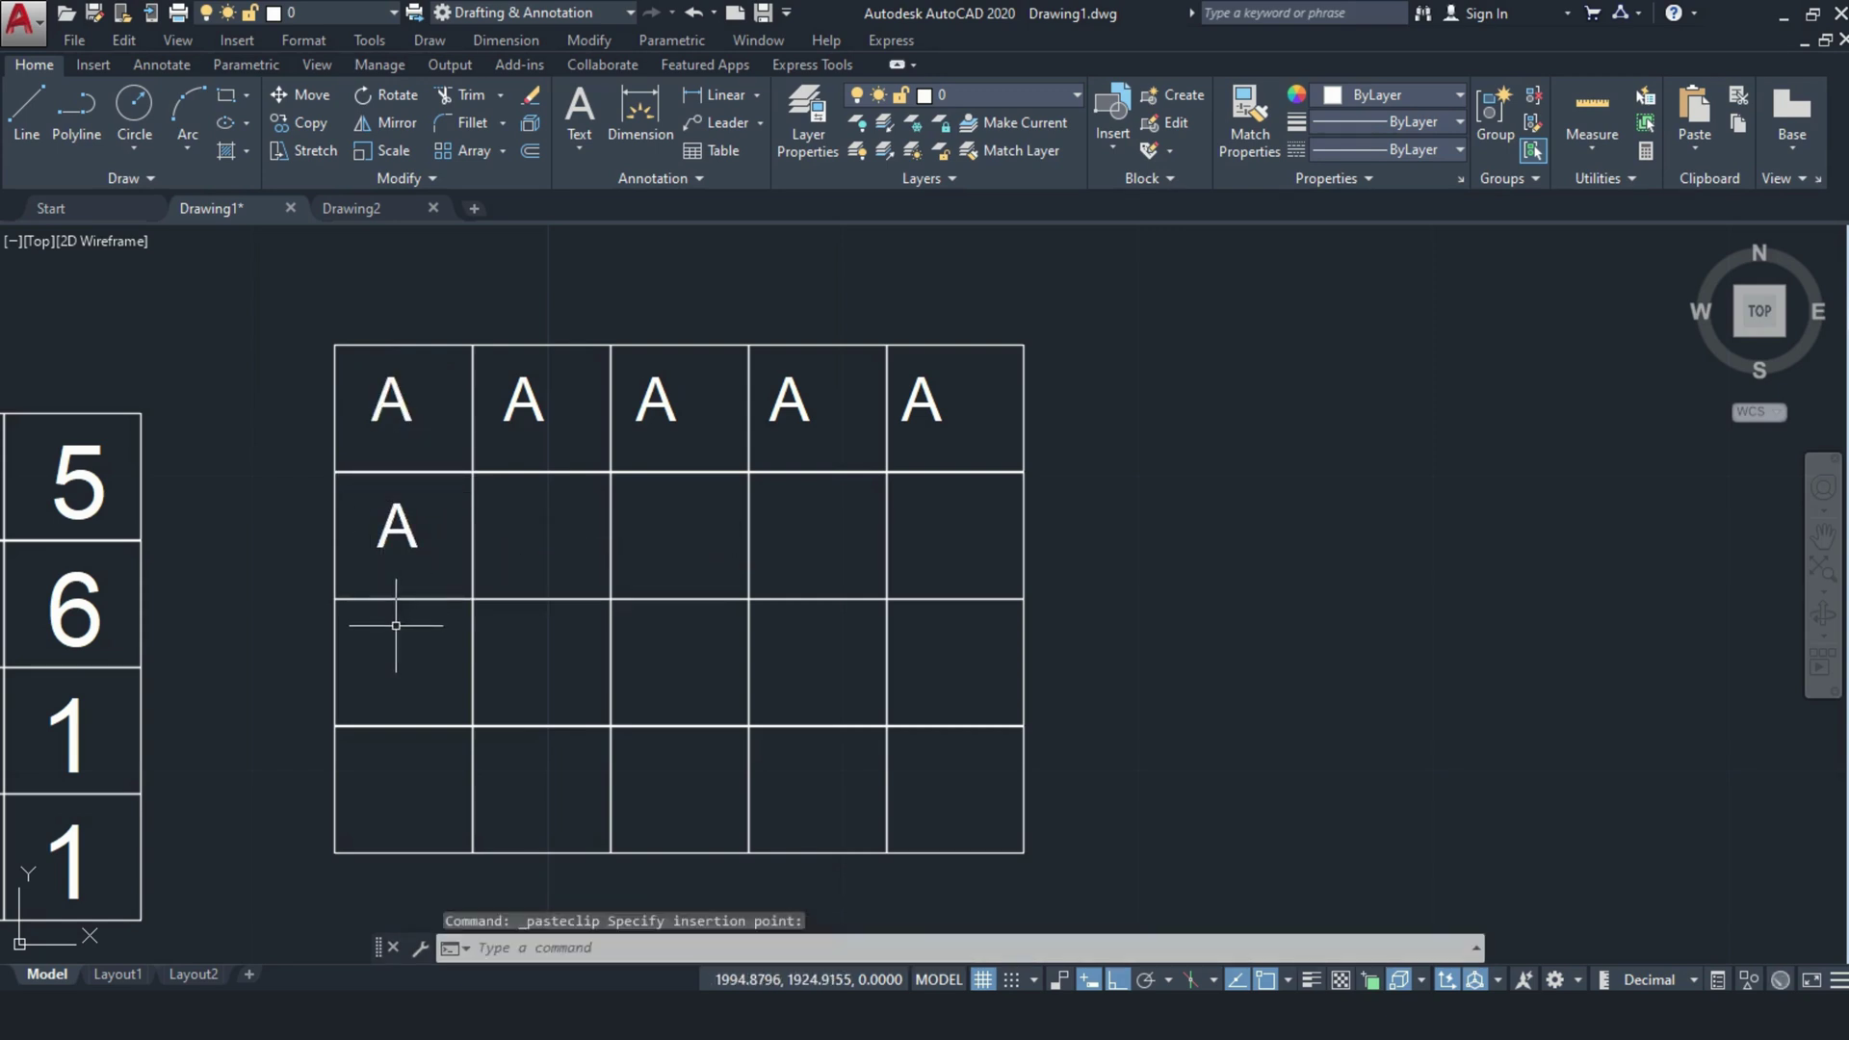
key(ctrl+v)
click(372, 683)
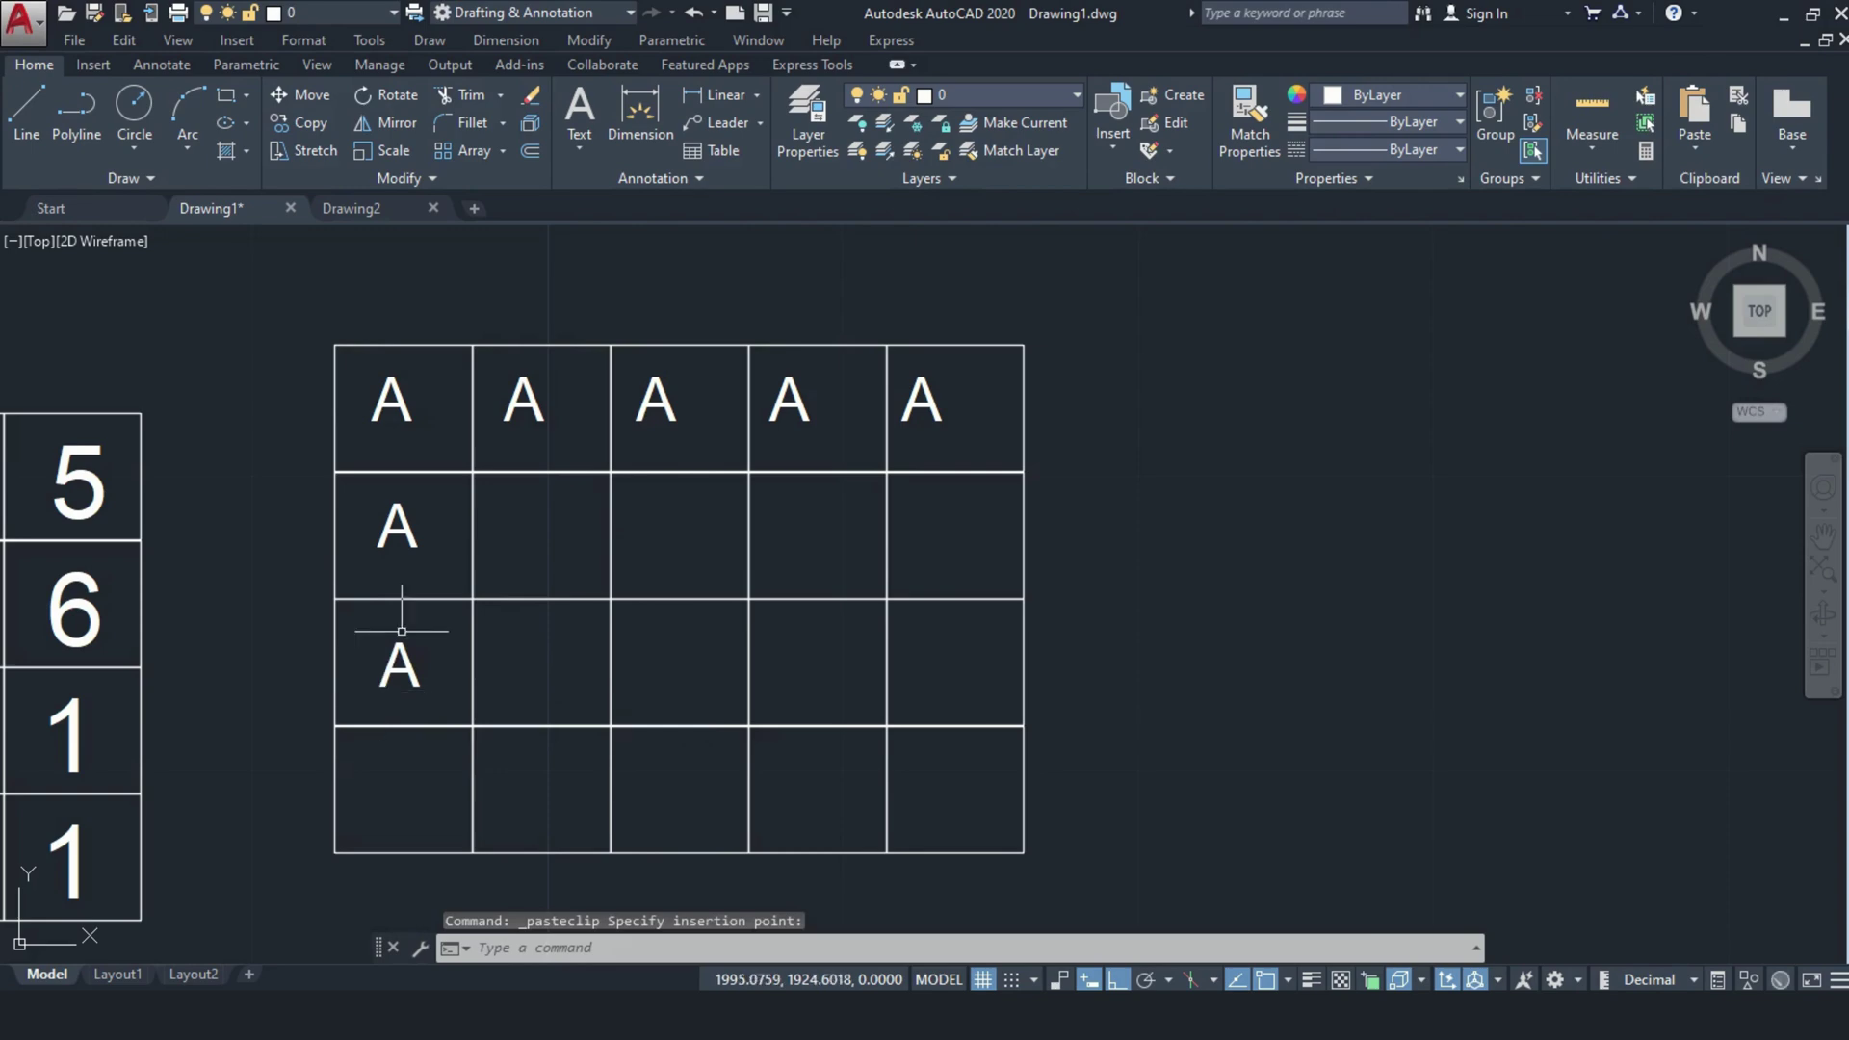
key(Escape)
Step: Number the first row's five "A" texts with TCOUNT, sorted by X, starting number and increment 1,1, using Suffix placement
middle_drag(396, 571, 424, 586)
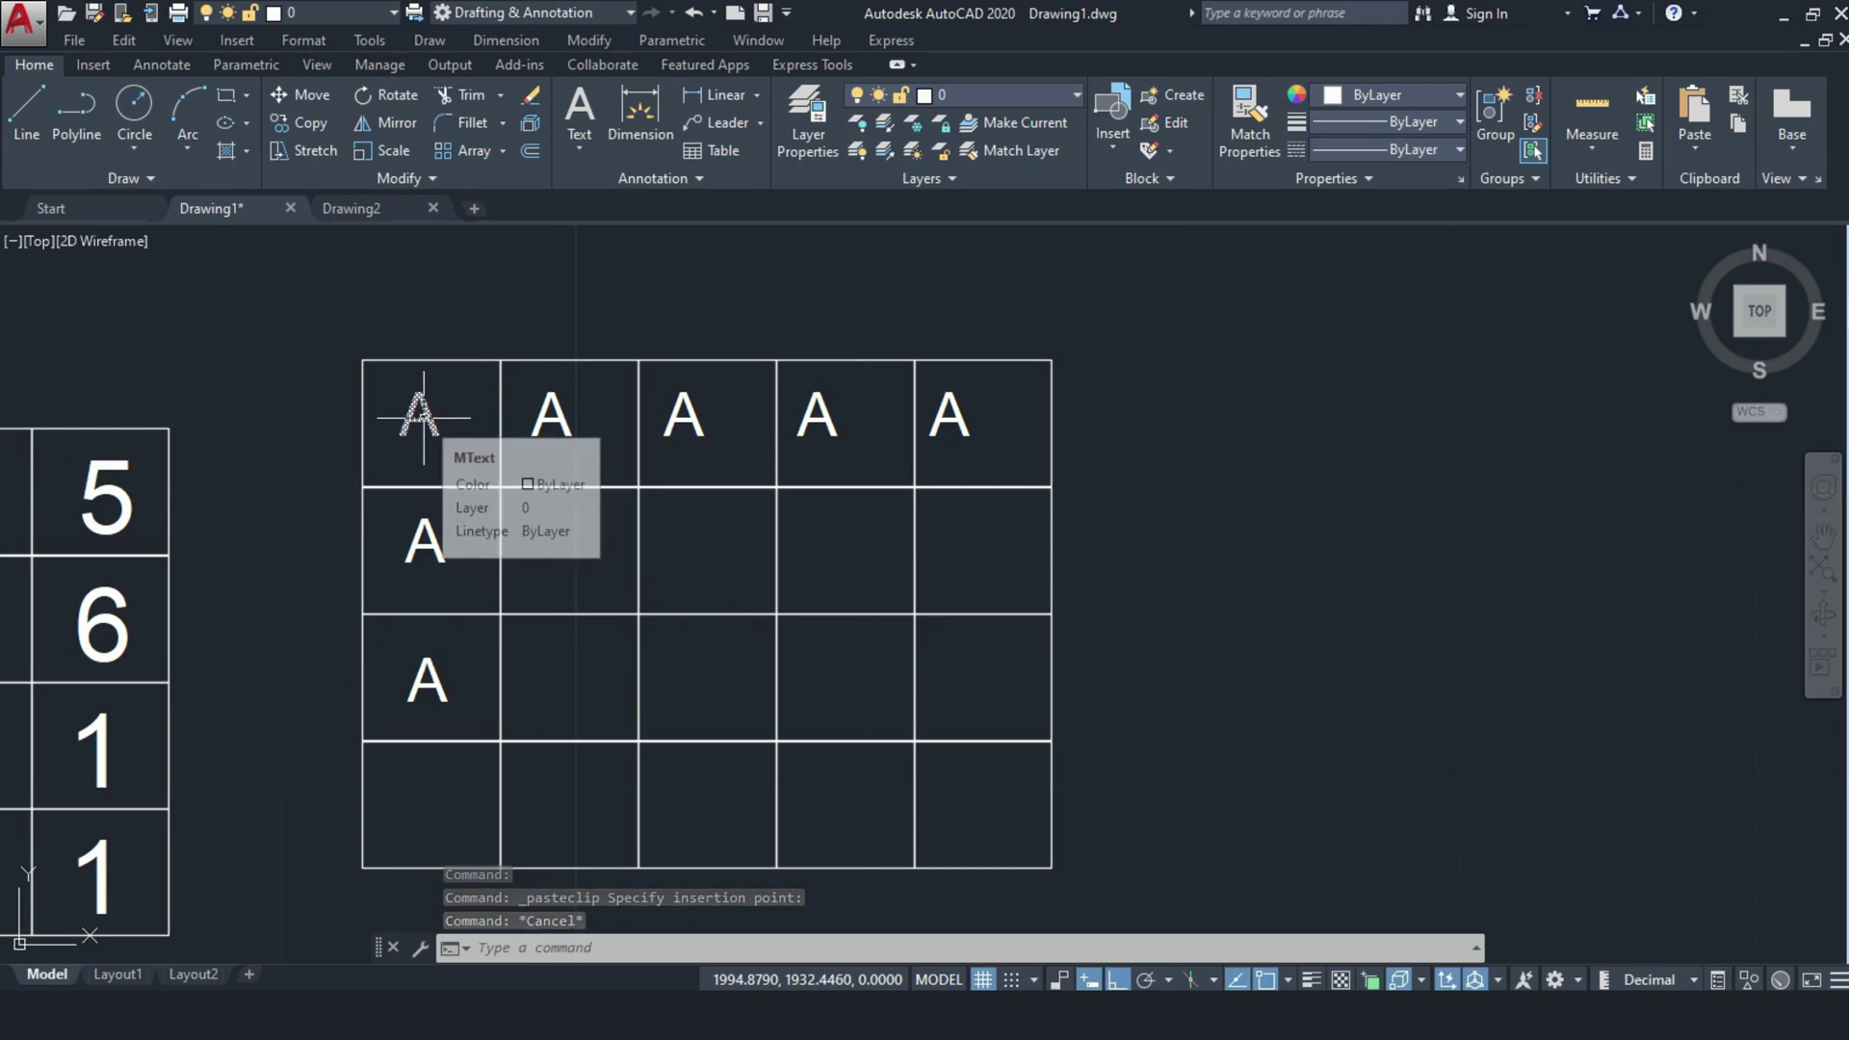
click(396, 383)
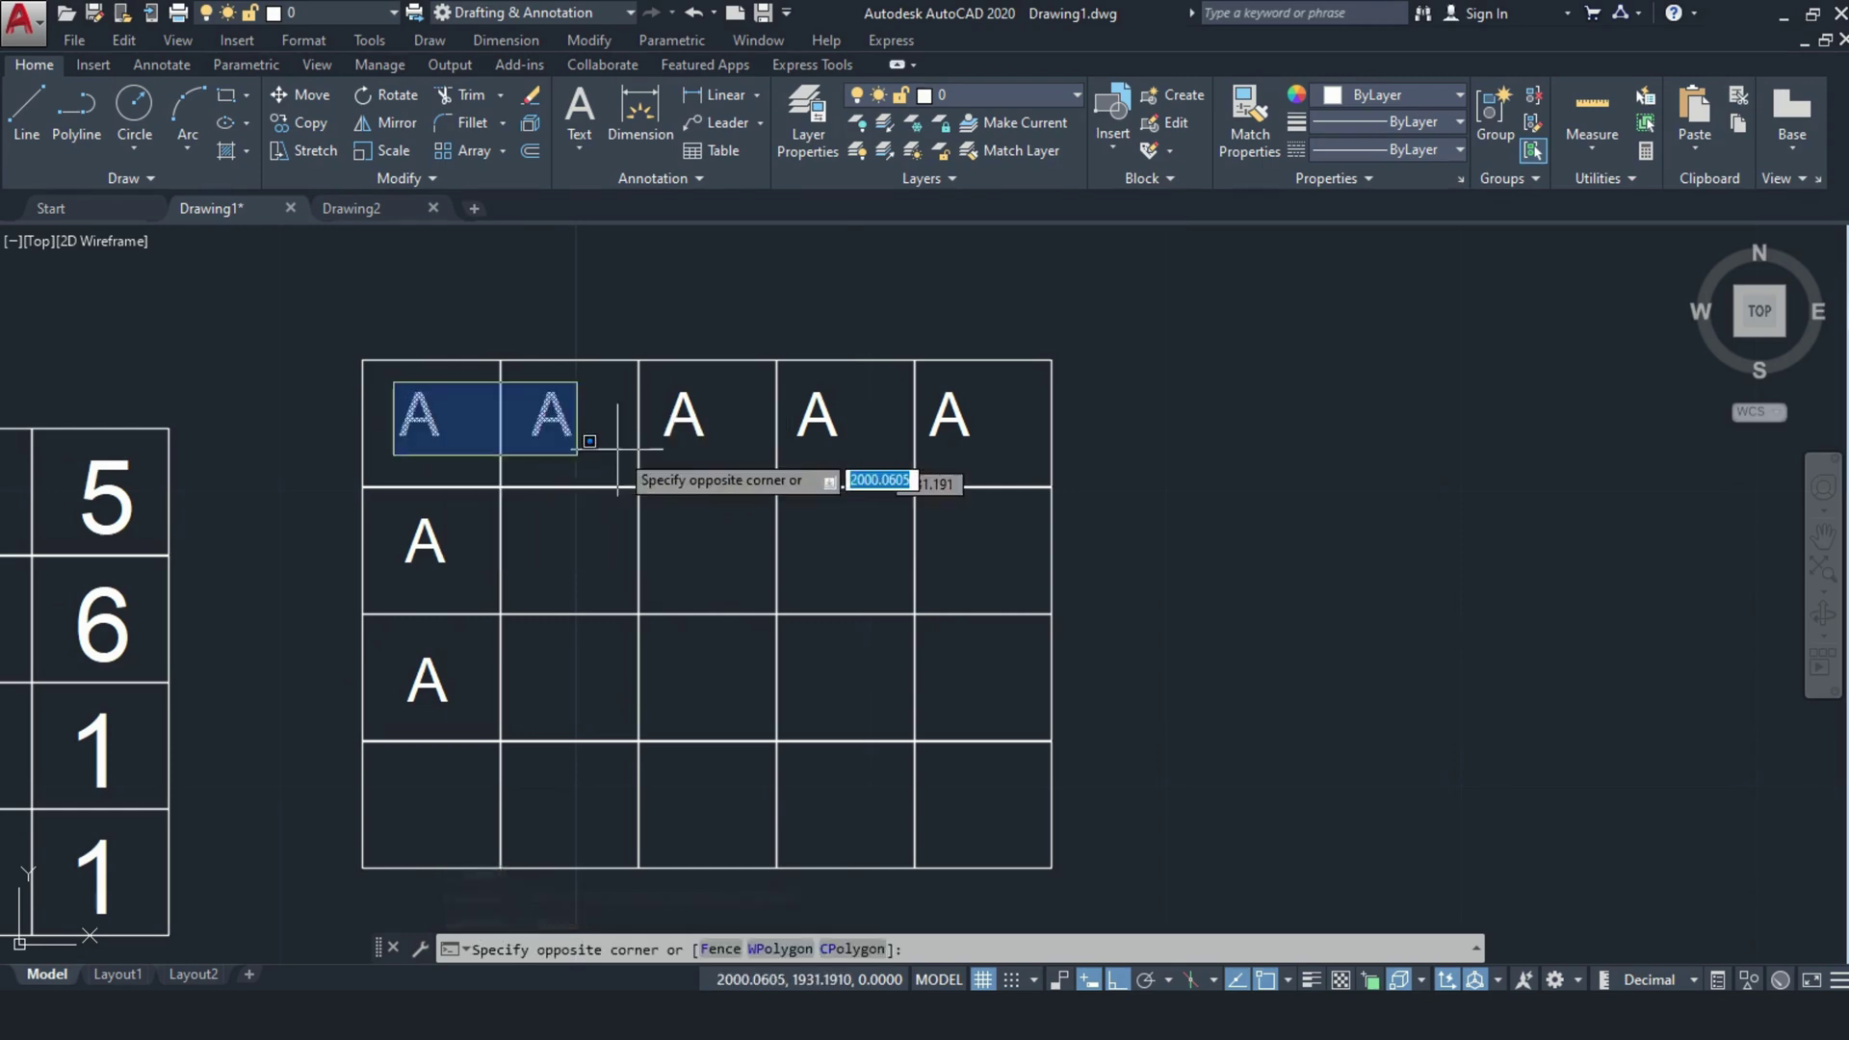
click(992, 458)
text(tcount)
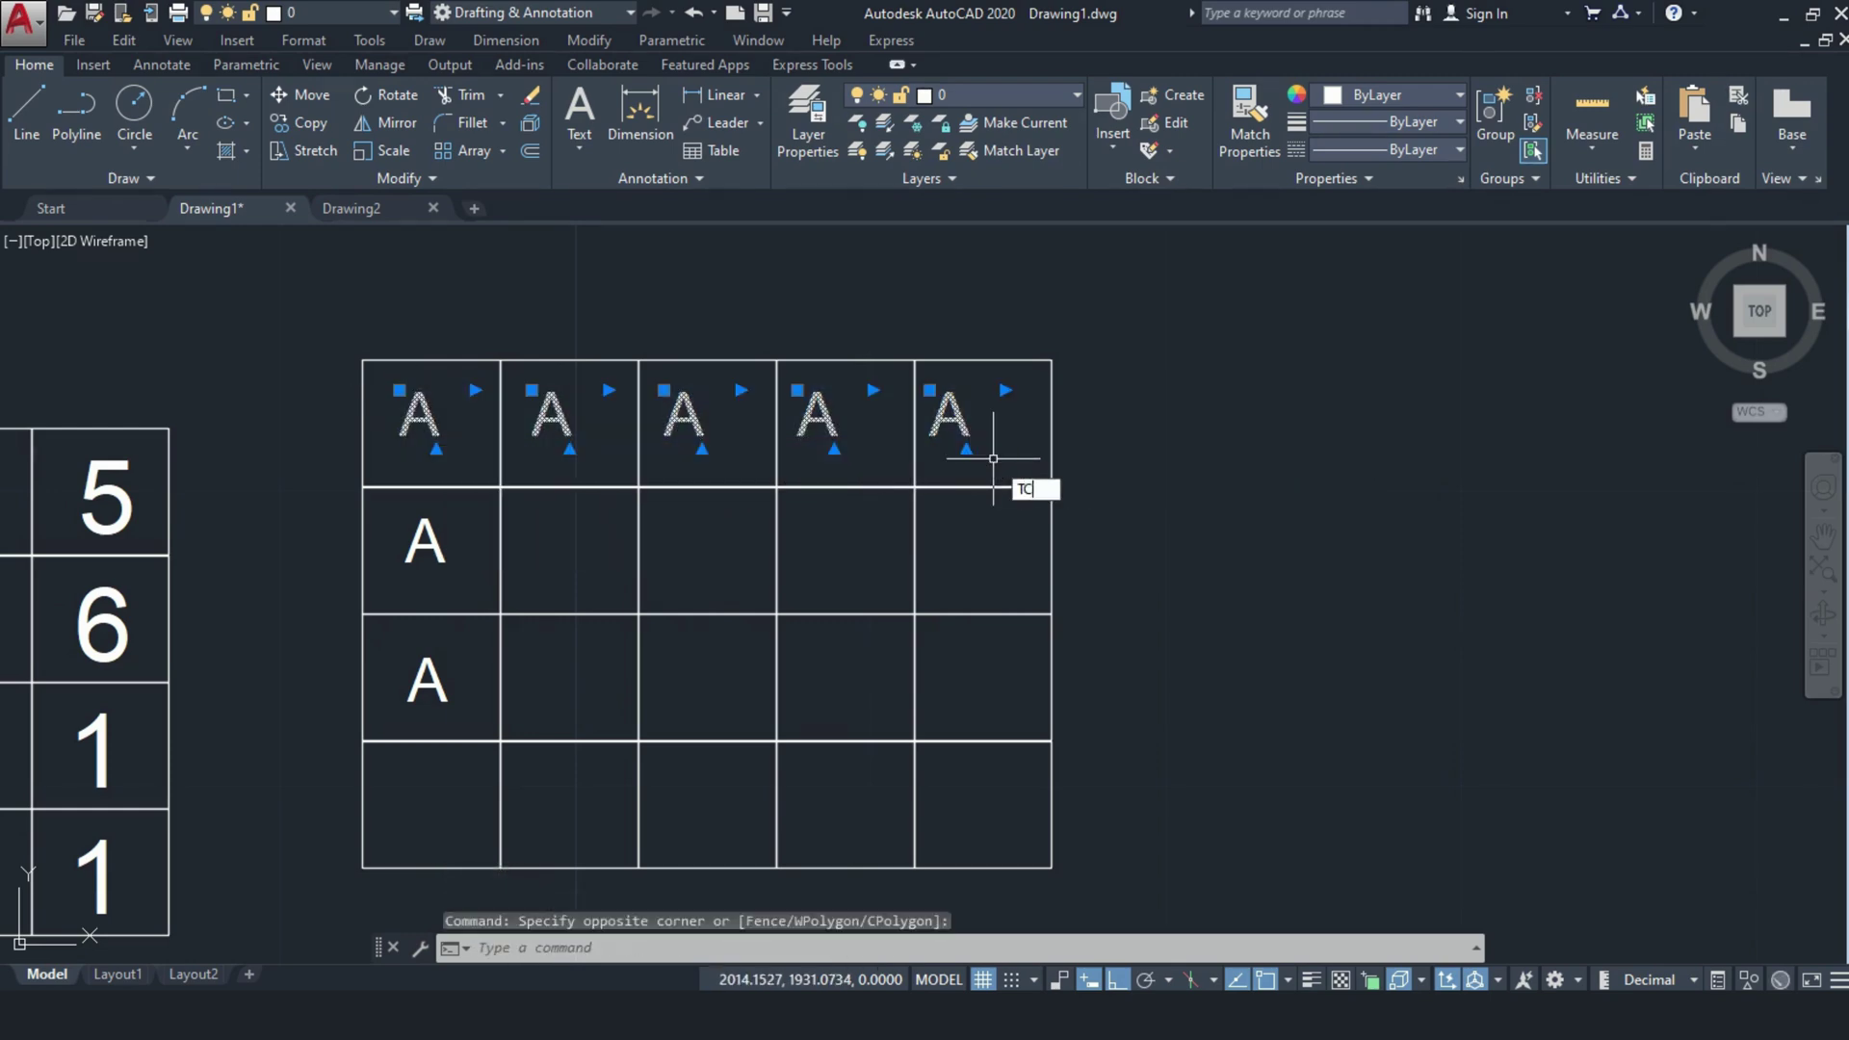
key(Return)
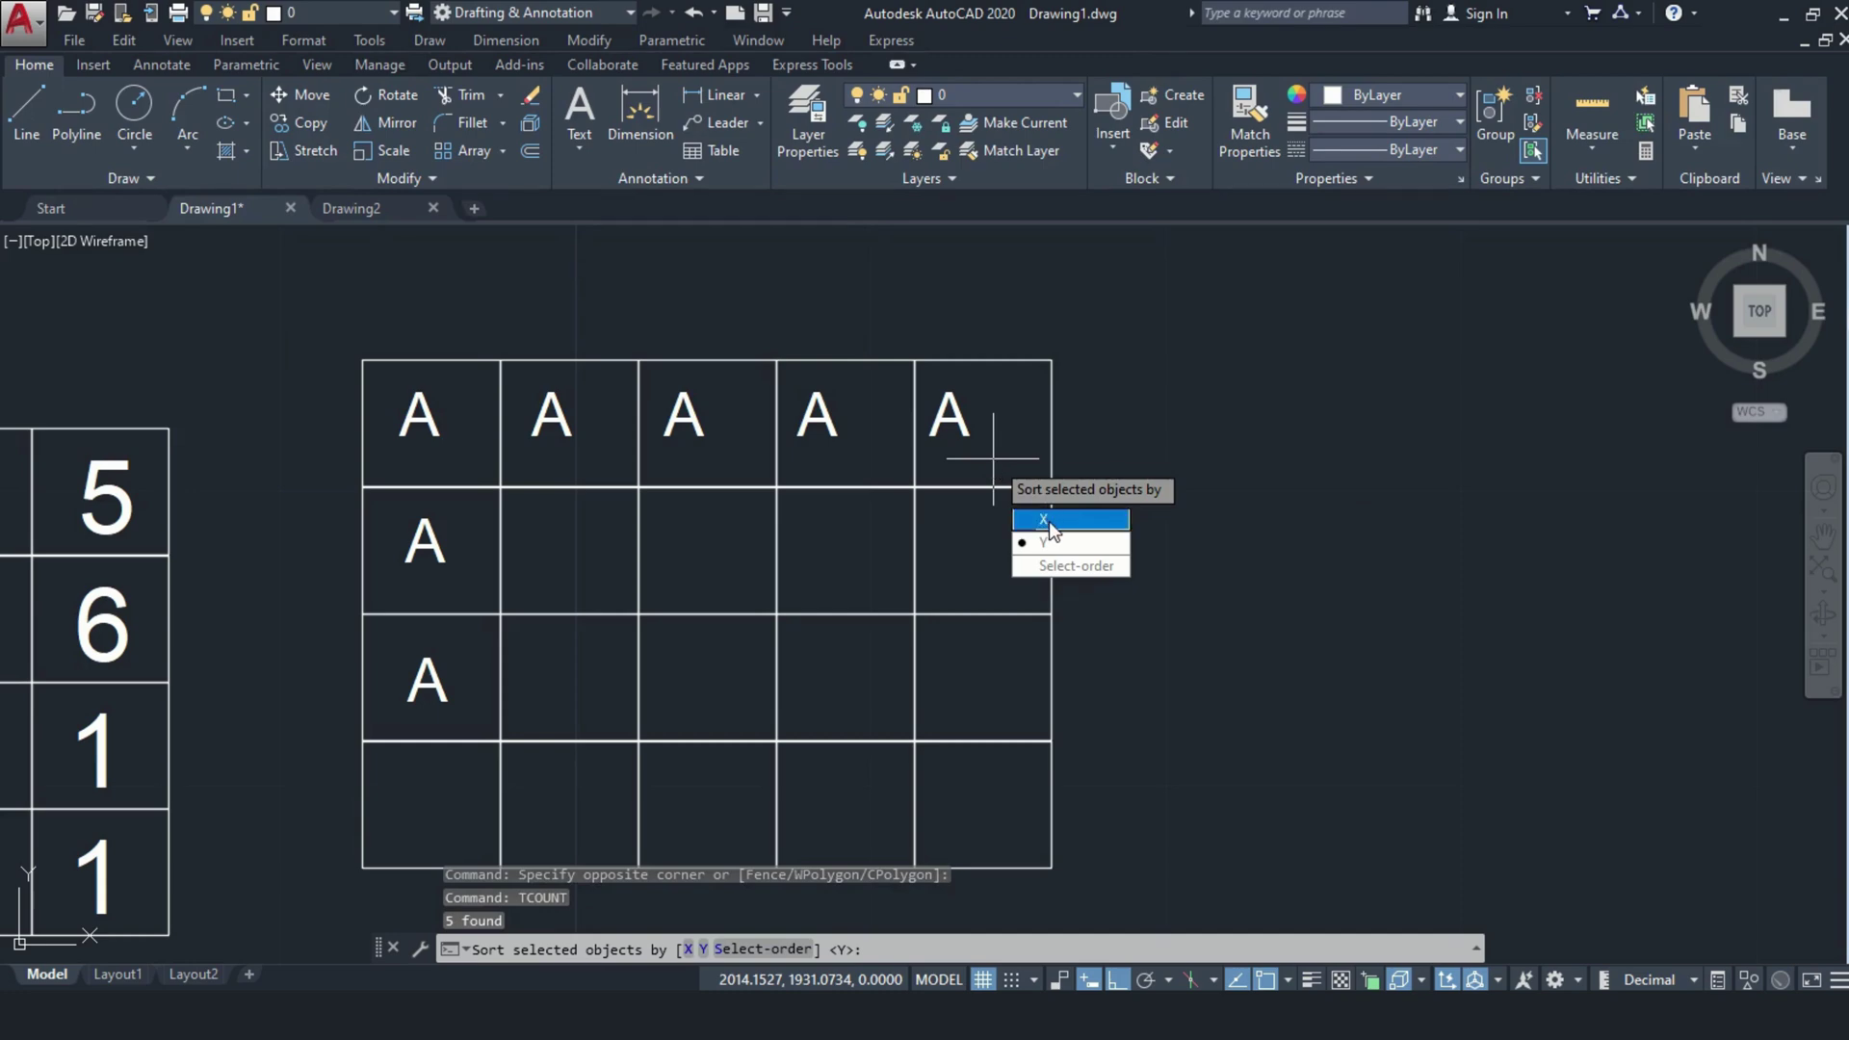
click(1044, 521)
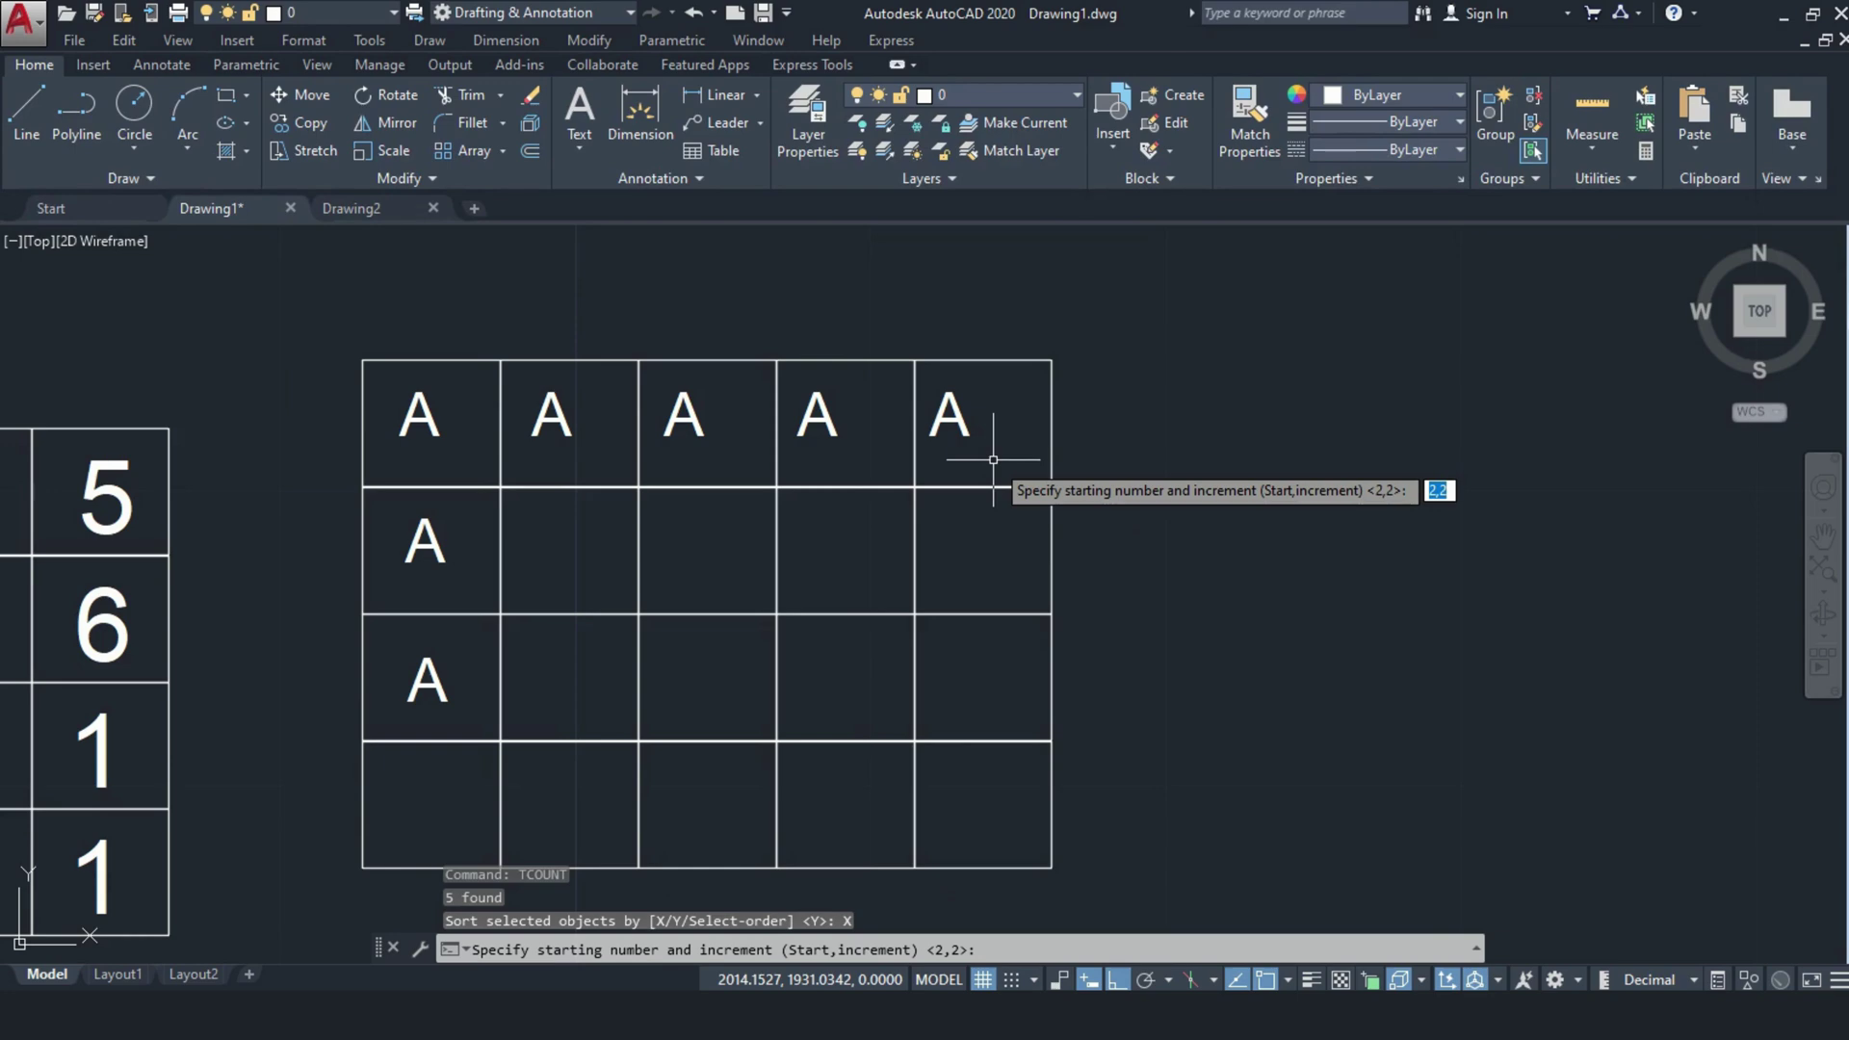
text(1,1)
key(Return)
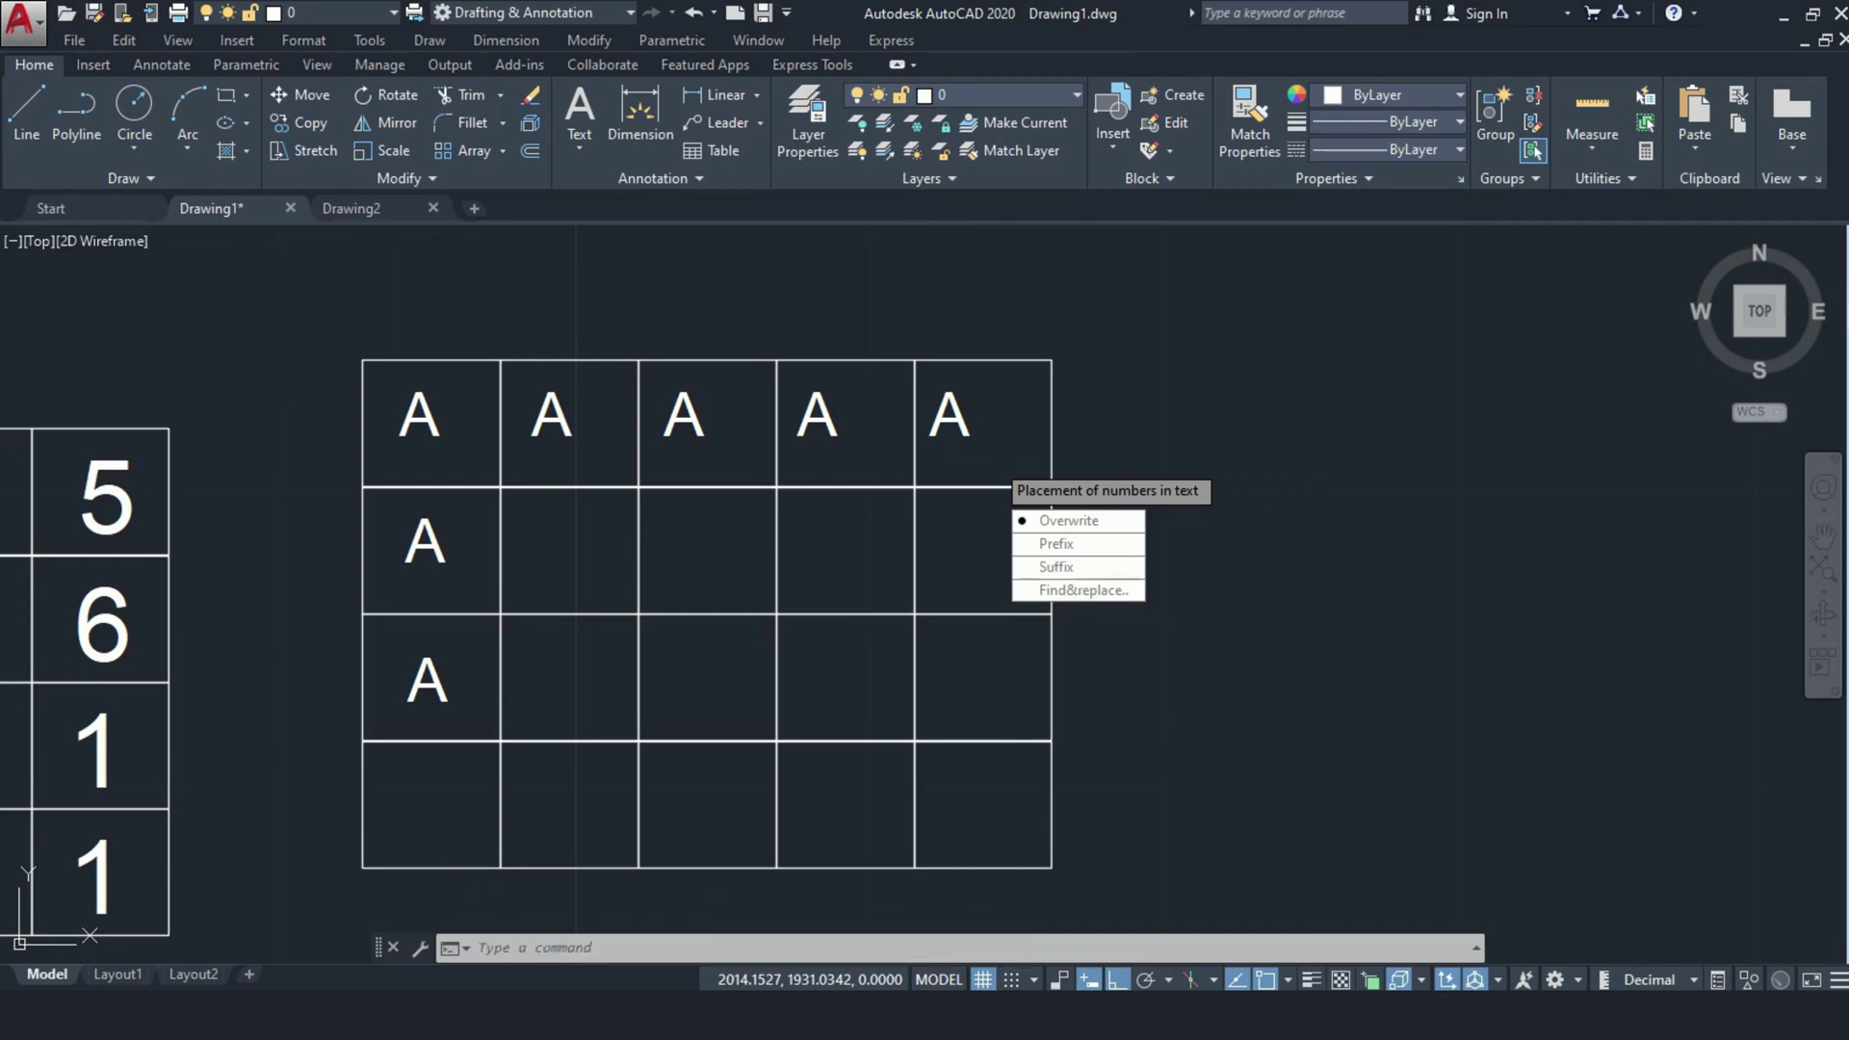
click(1072, 568)
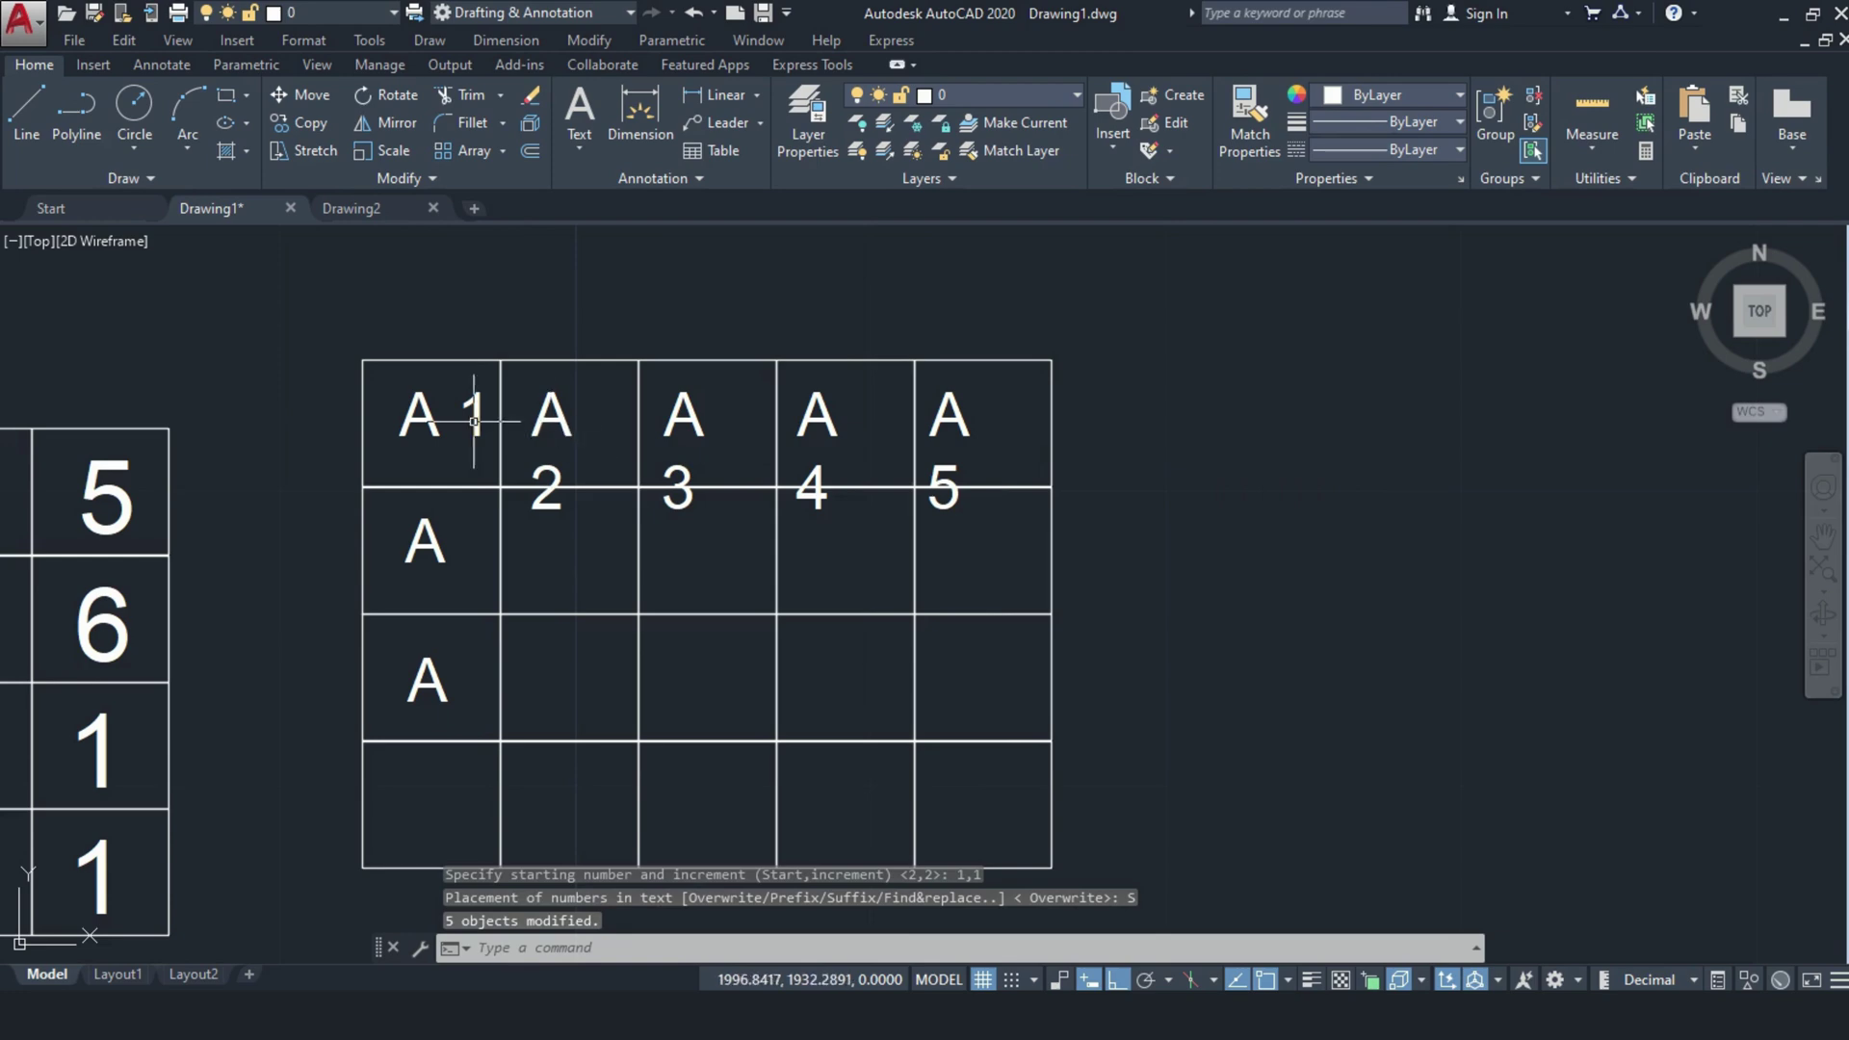
Step: Widen the text boxes in the first row's second, third and fourth cells so each letter and number fit on one line
click(549, 409)
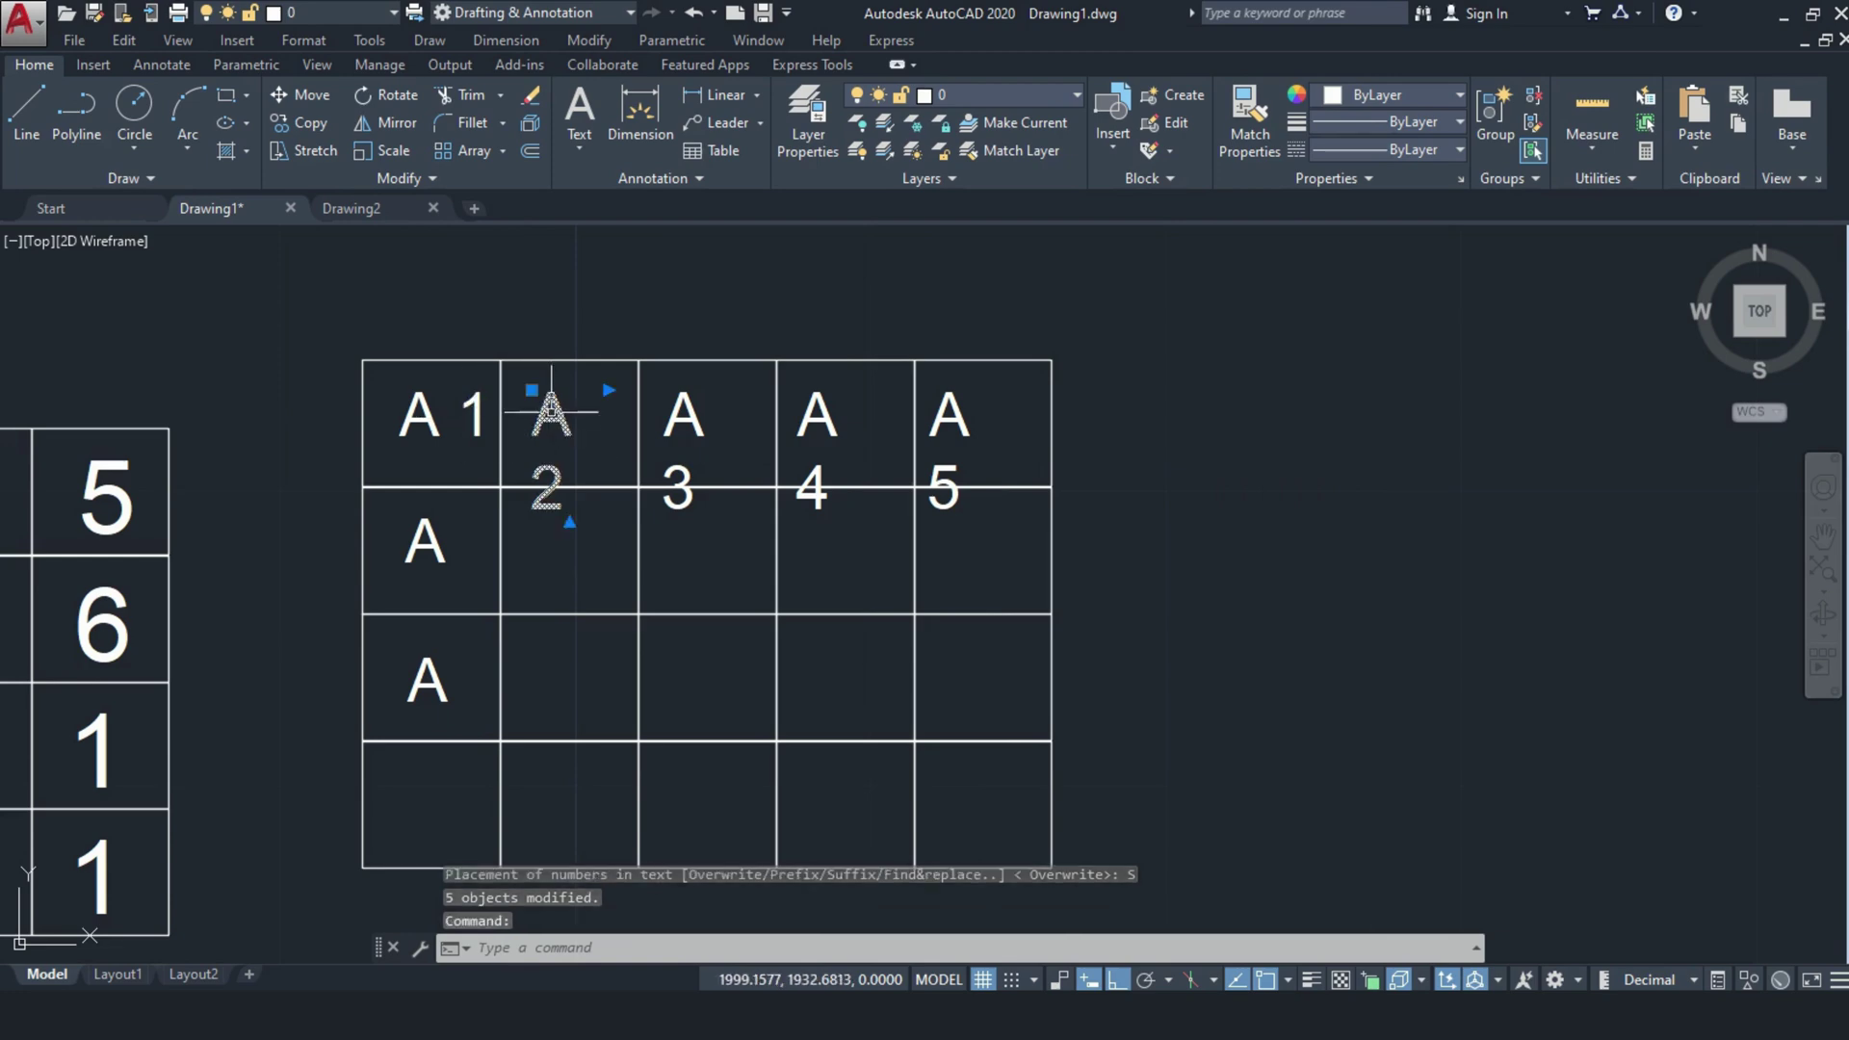
click(606, 391)
click(664, 390)
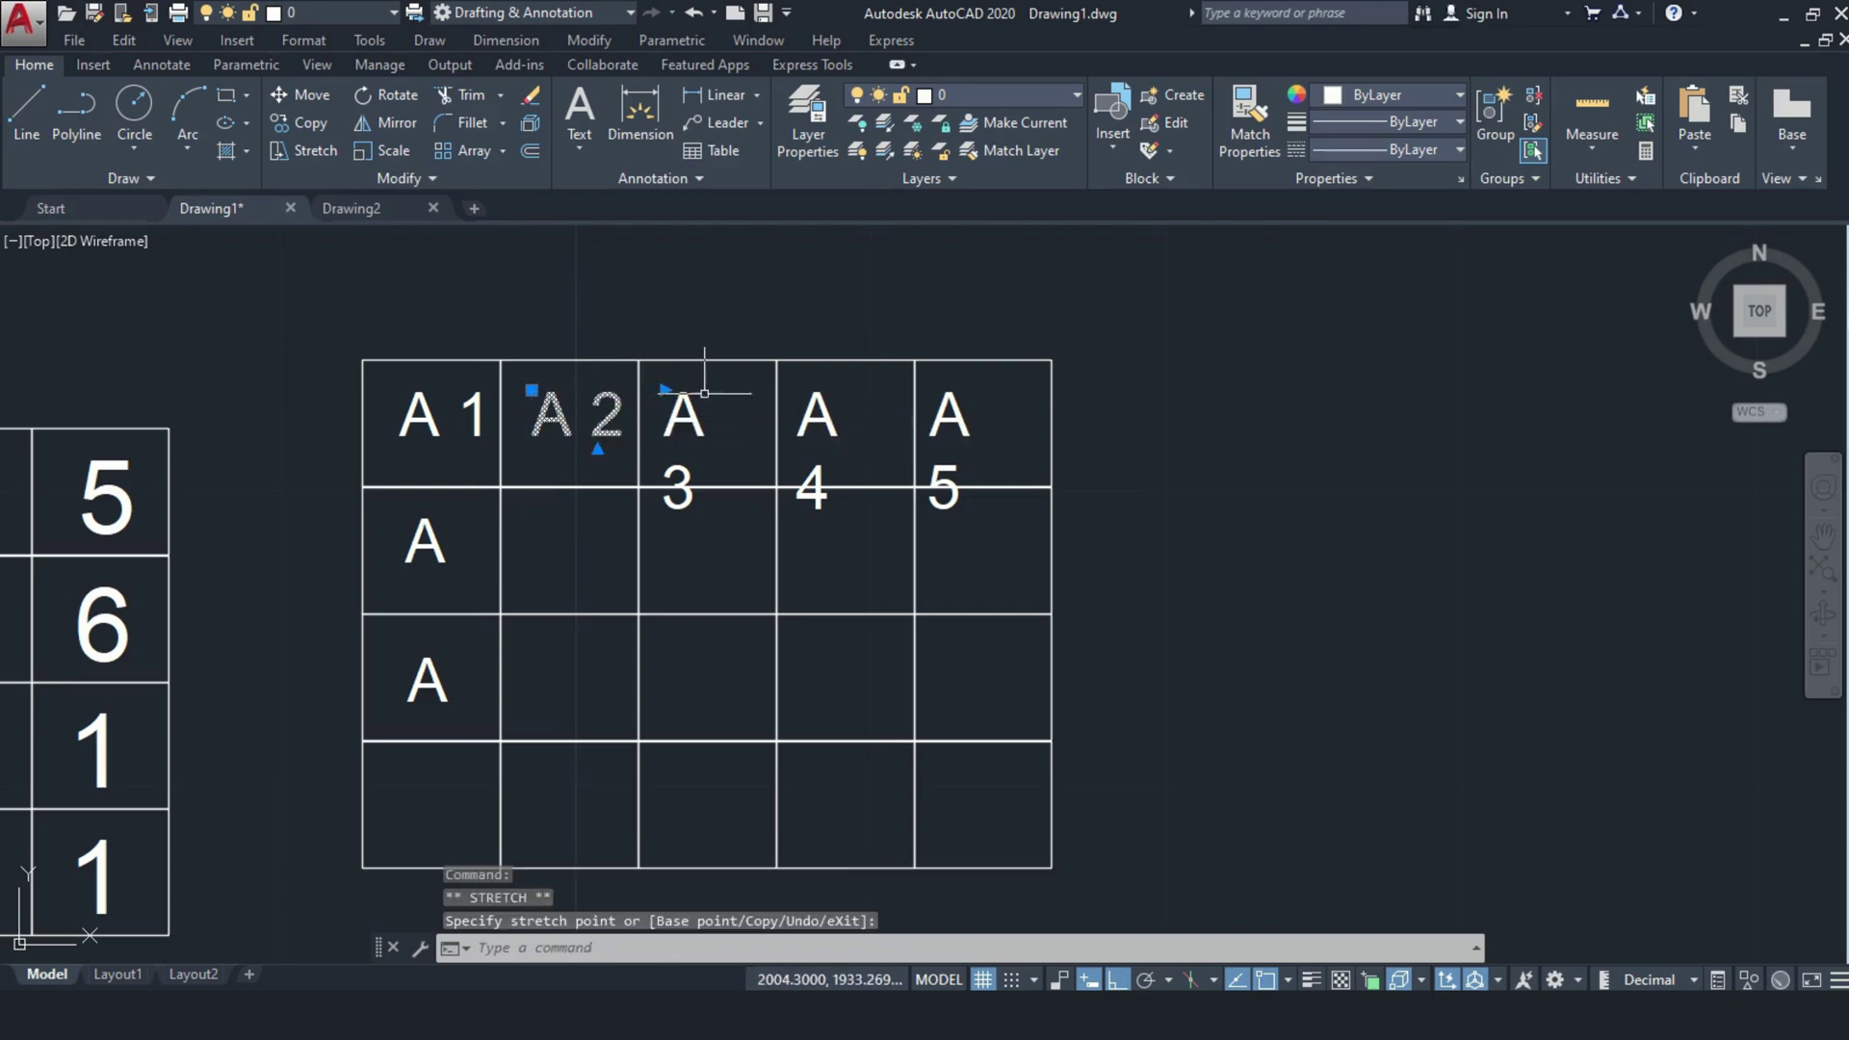
key(Escape)
click(688, 401)
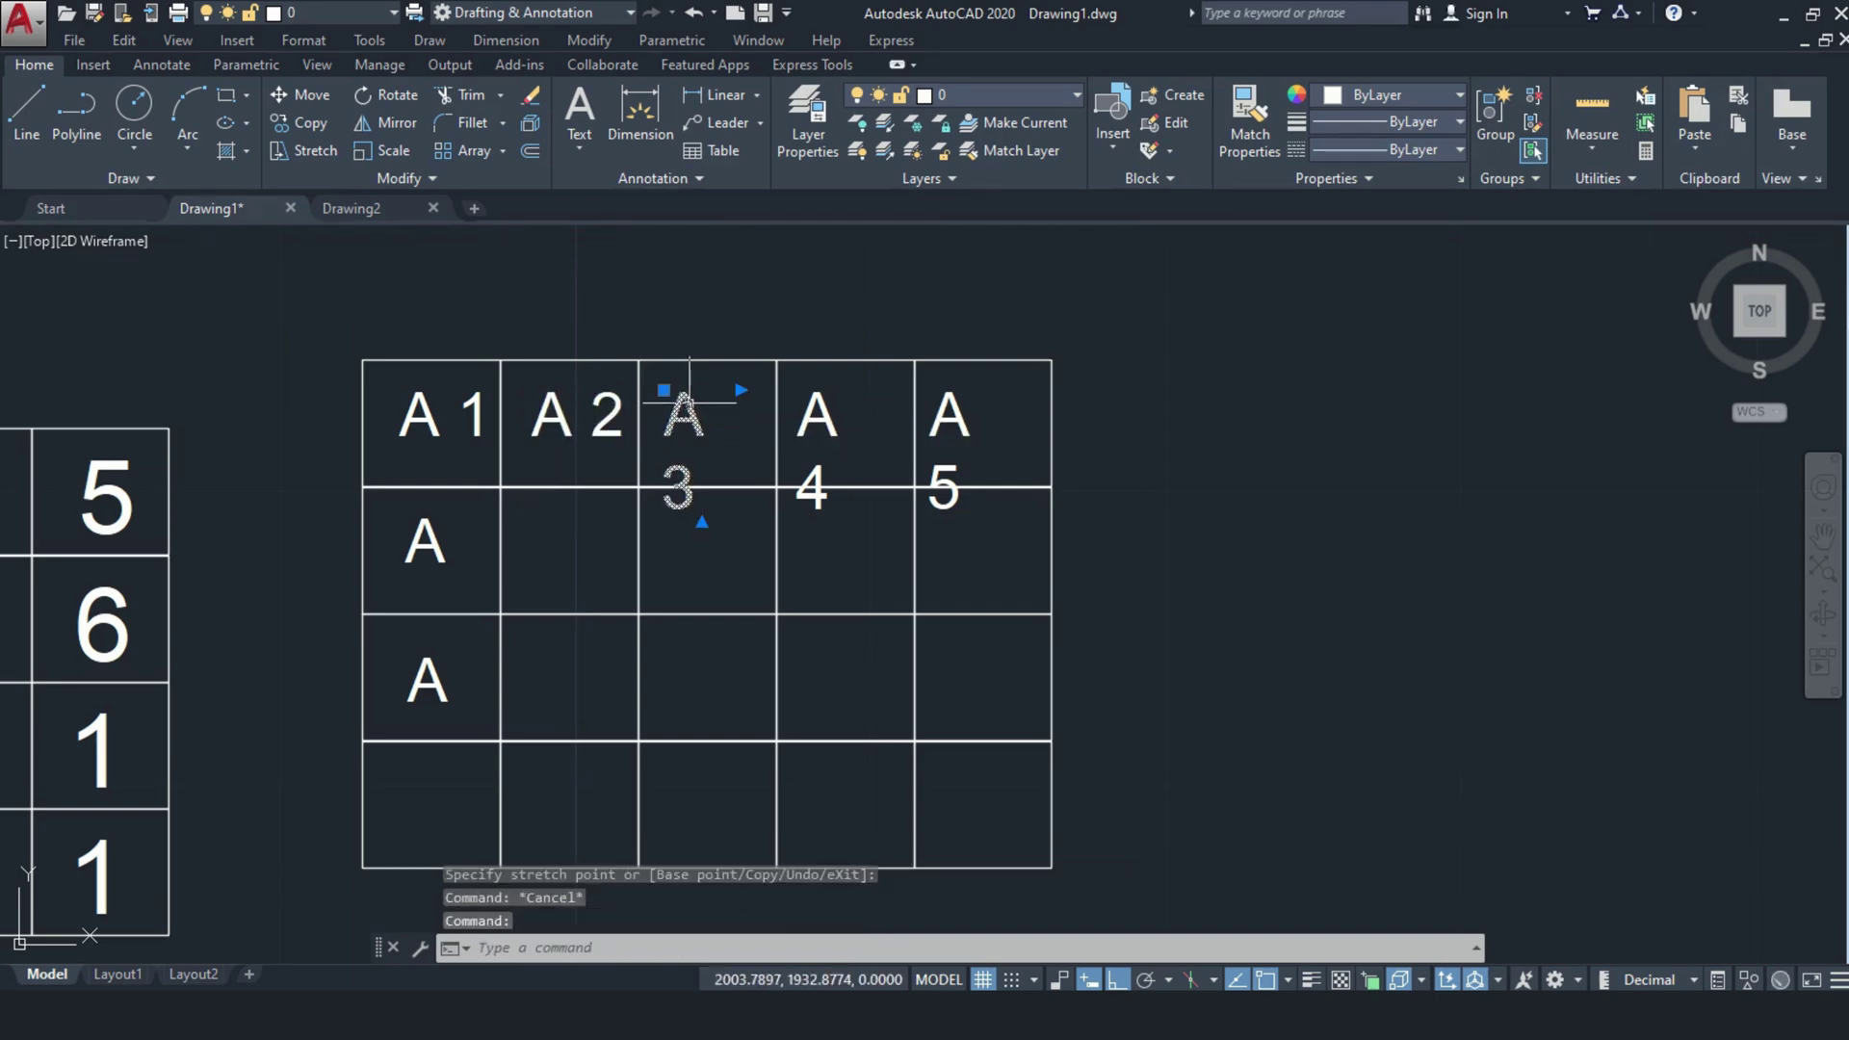
click(740, 390)
click(761, 390)
click(813, 409)
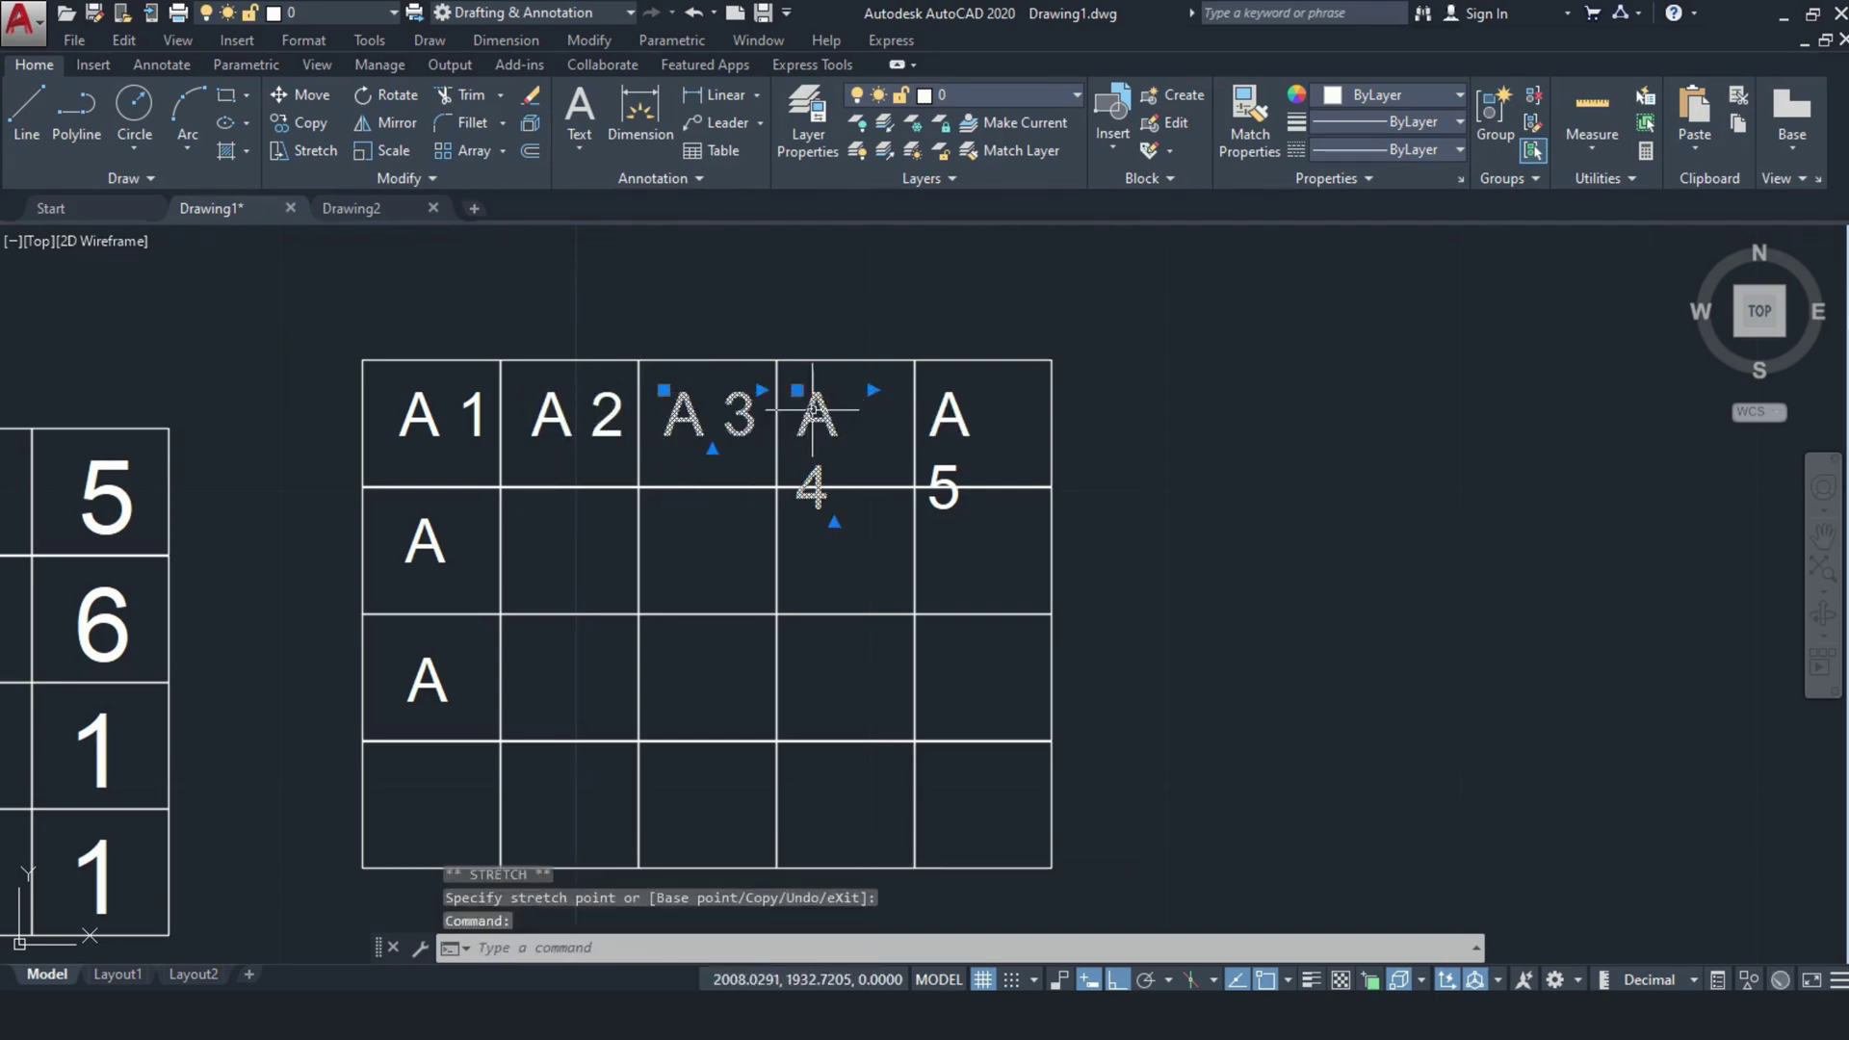
click(871, 390)
click(914, 390)
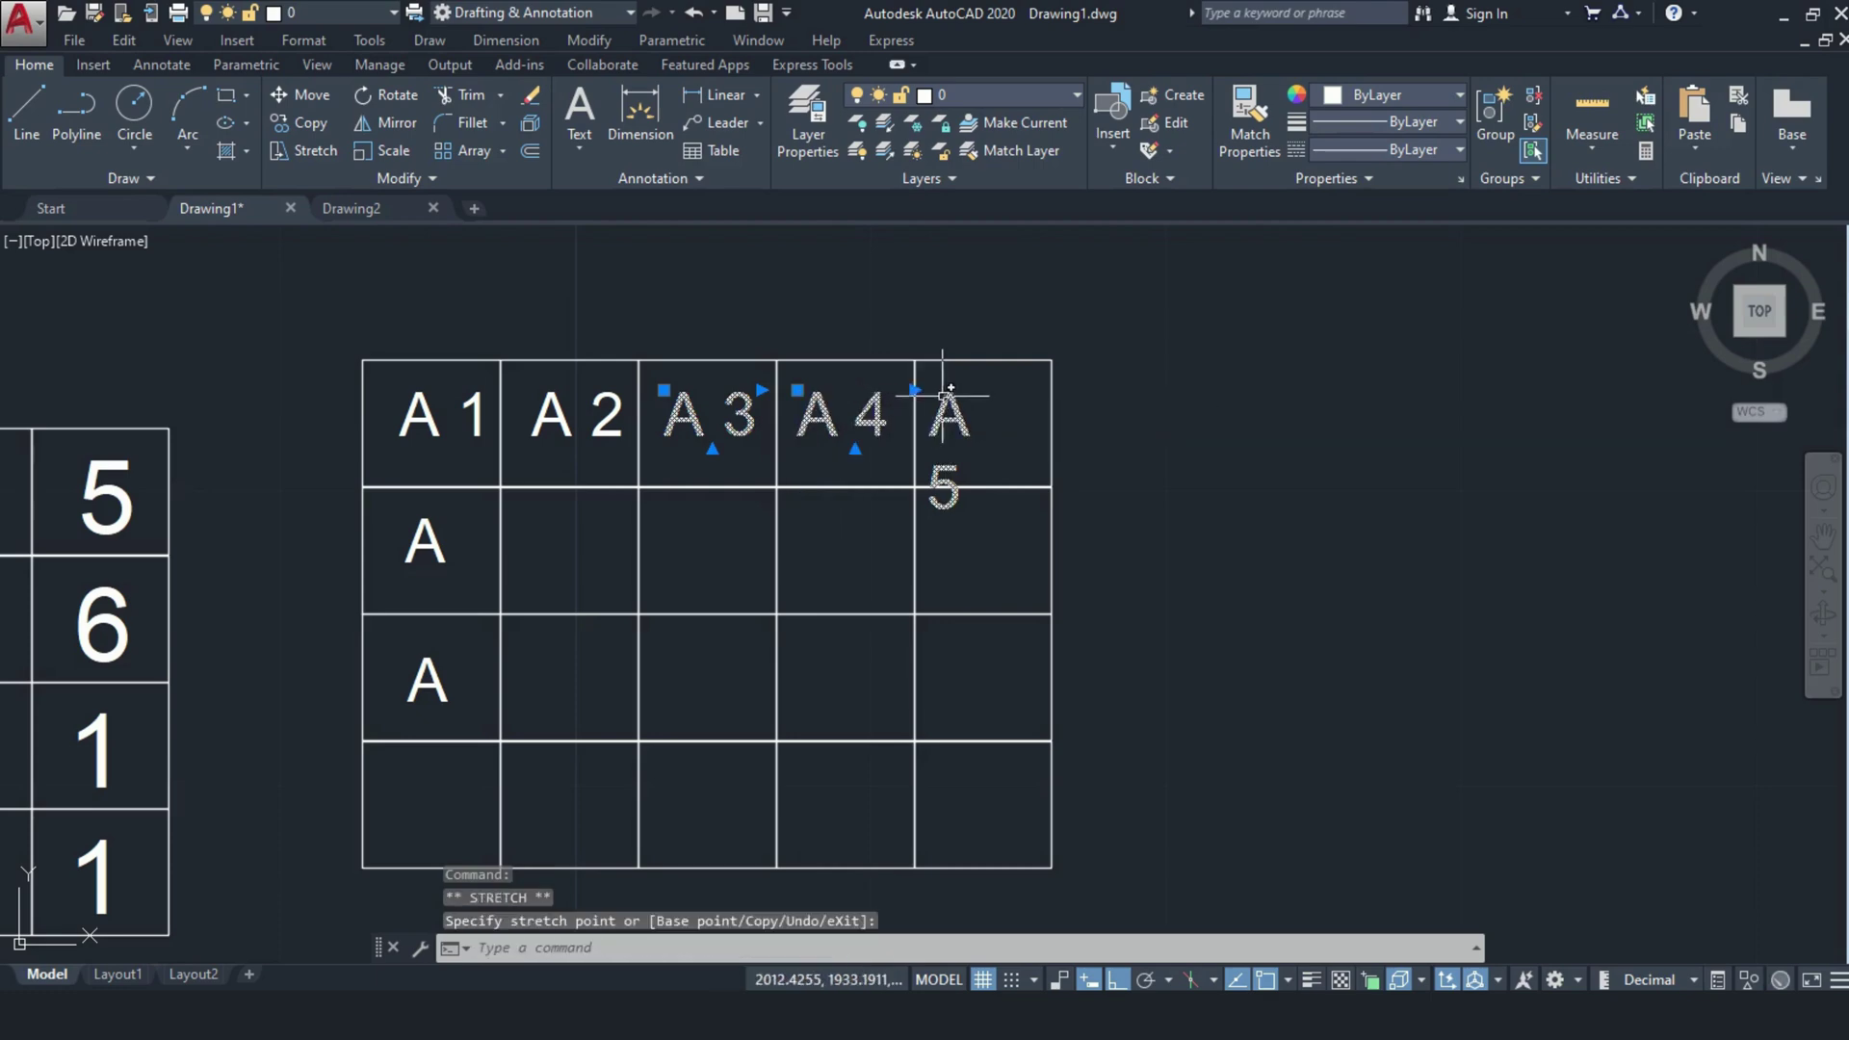
Step: Widen the text box in the first row's fifth cell so its letter and number fit on one line
click(950, 399)
click(1002, 389)
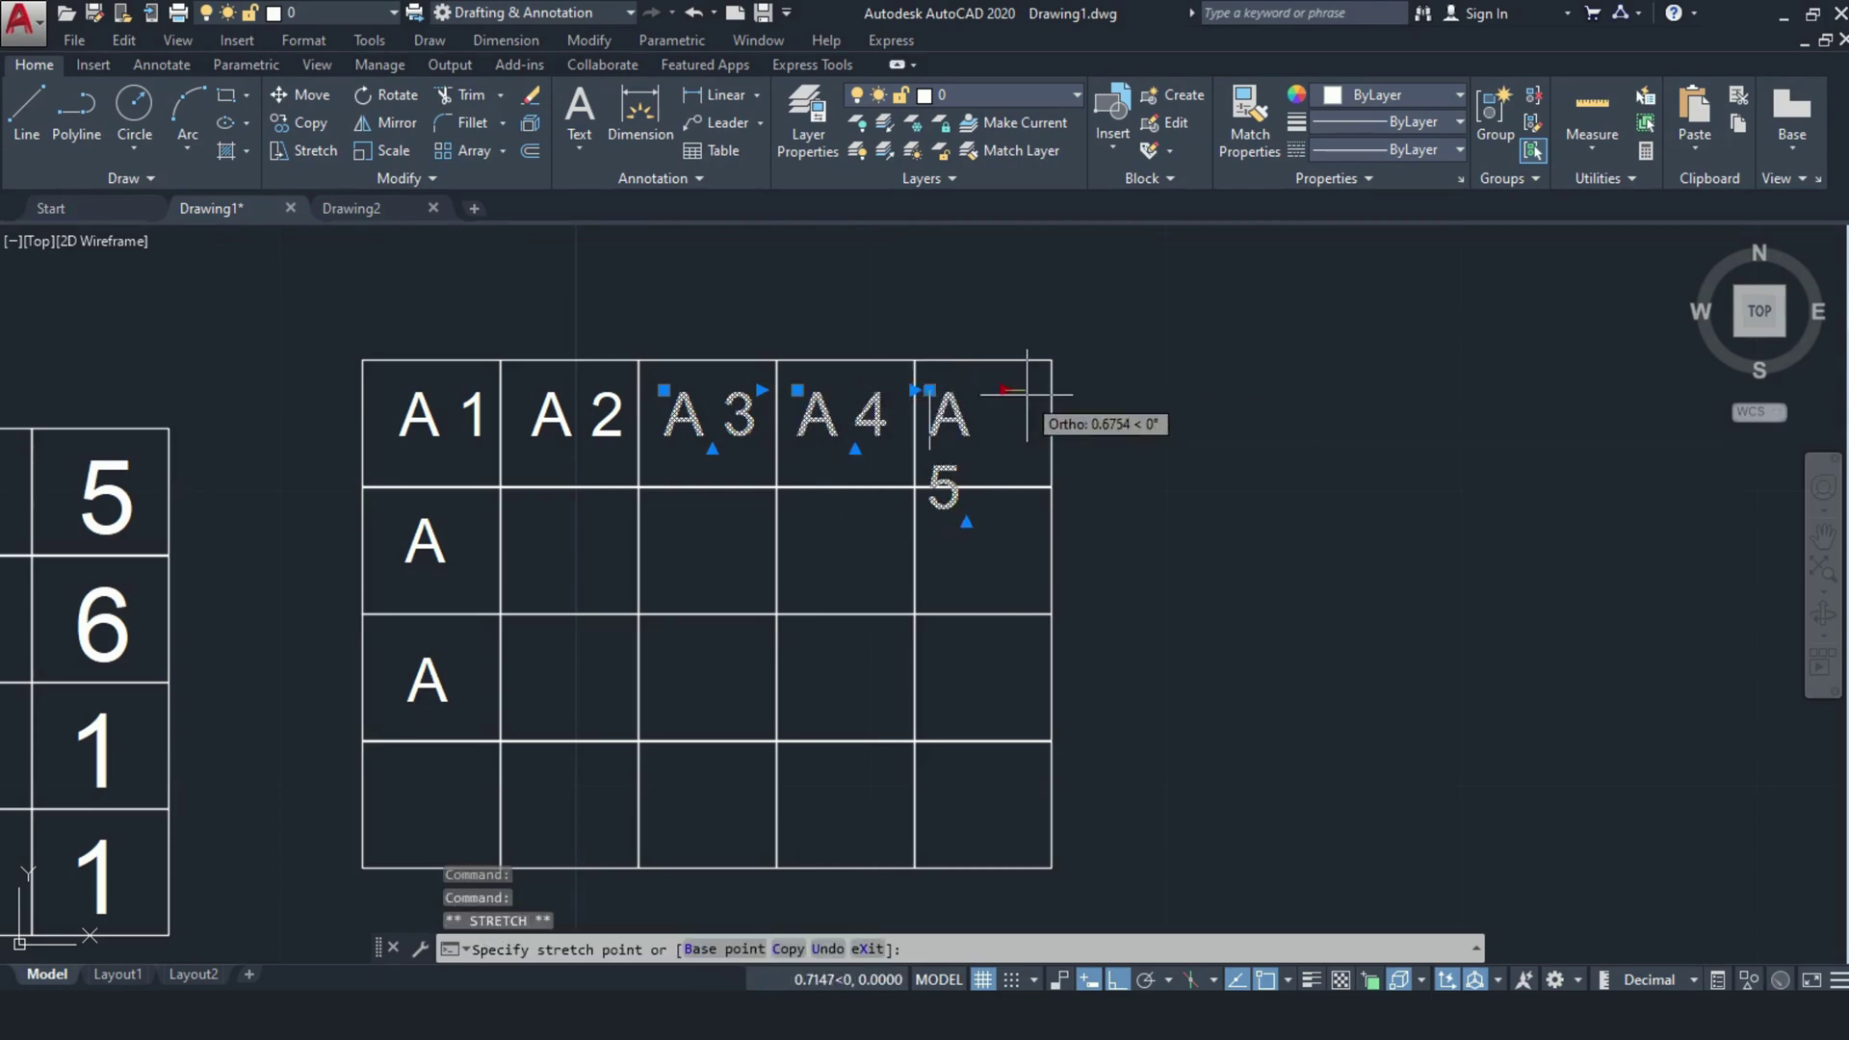
click(1039, 390)
key(Escape)
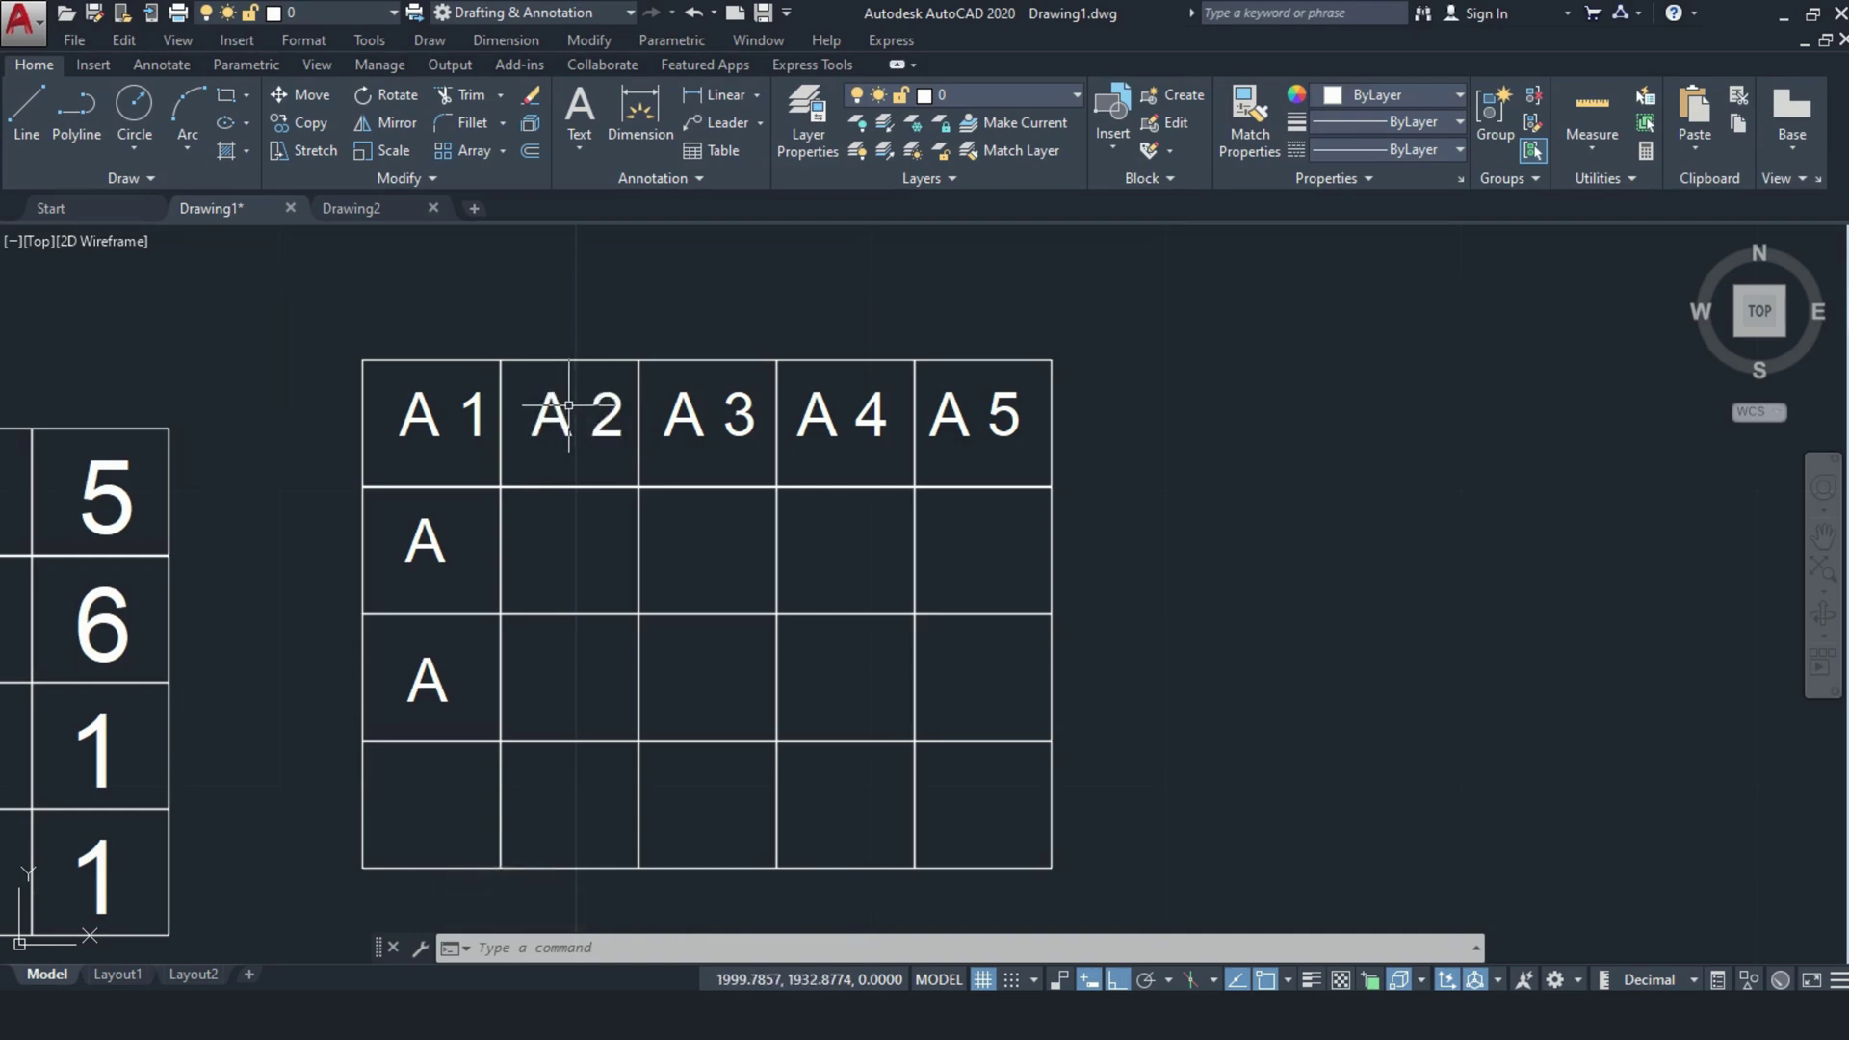
Step: Move the "A" in the second row's first cell horizontally toward the cell's right side
mouse_move(564, 408)
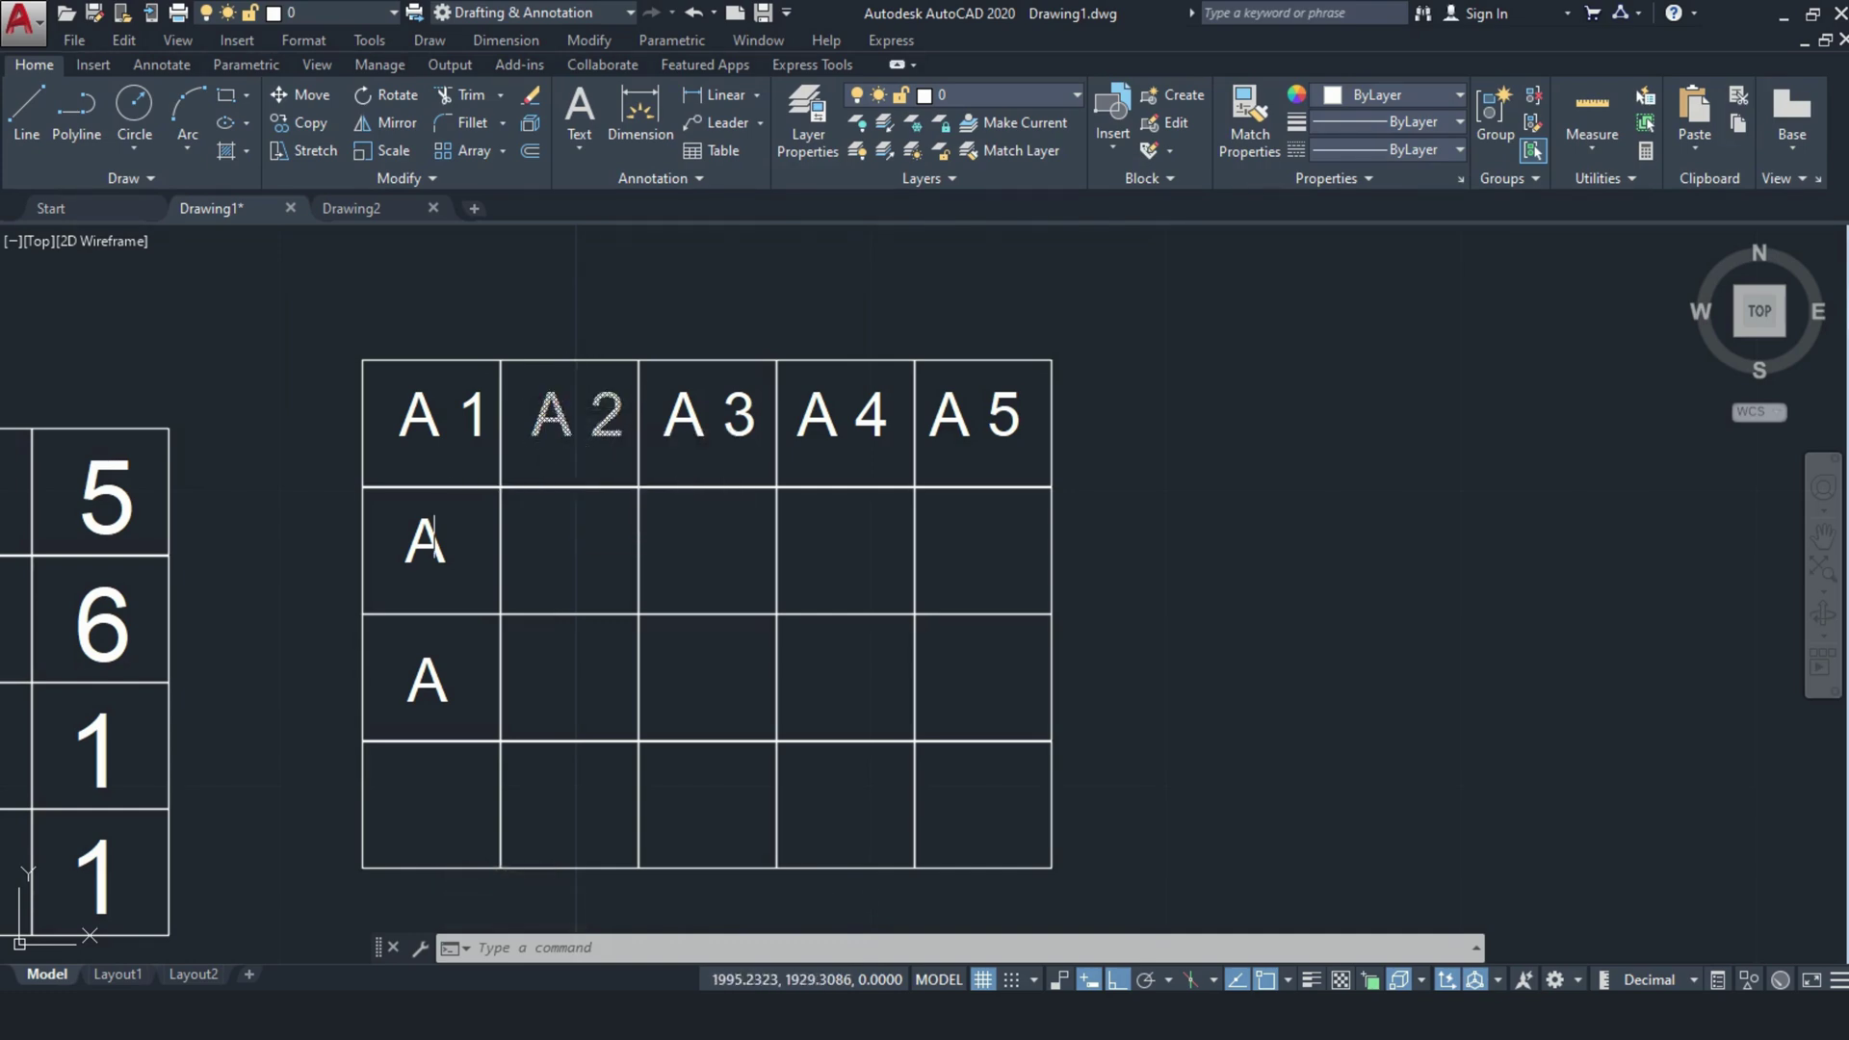
click(420, 521)
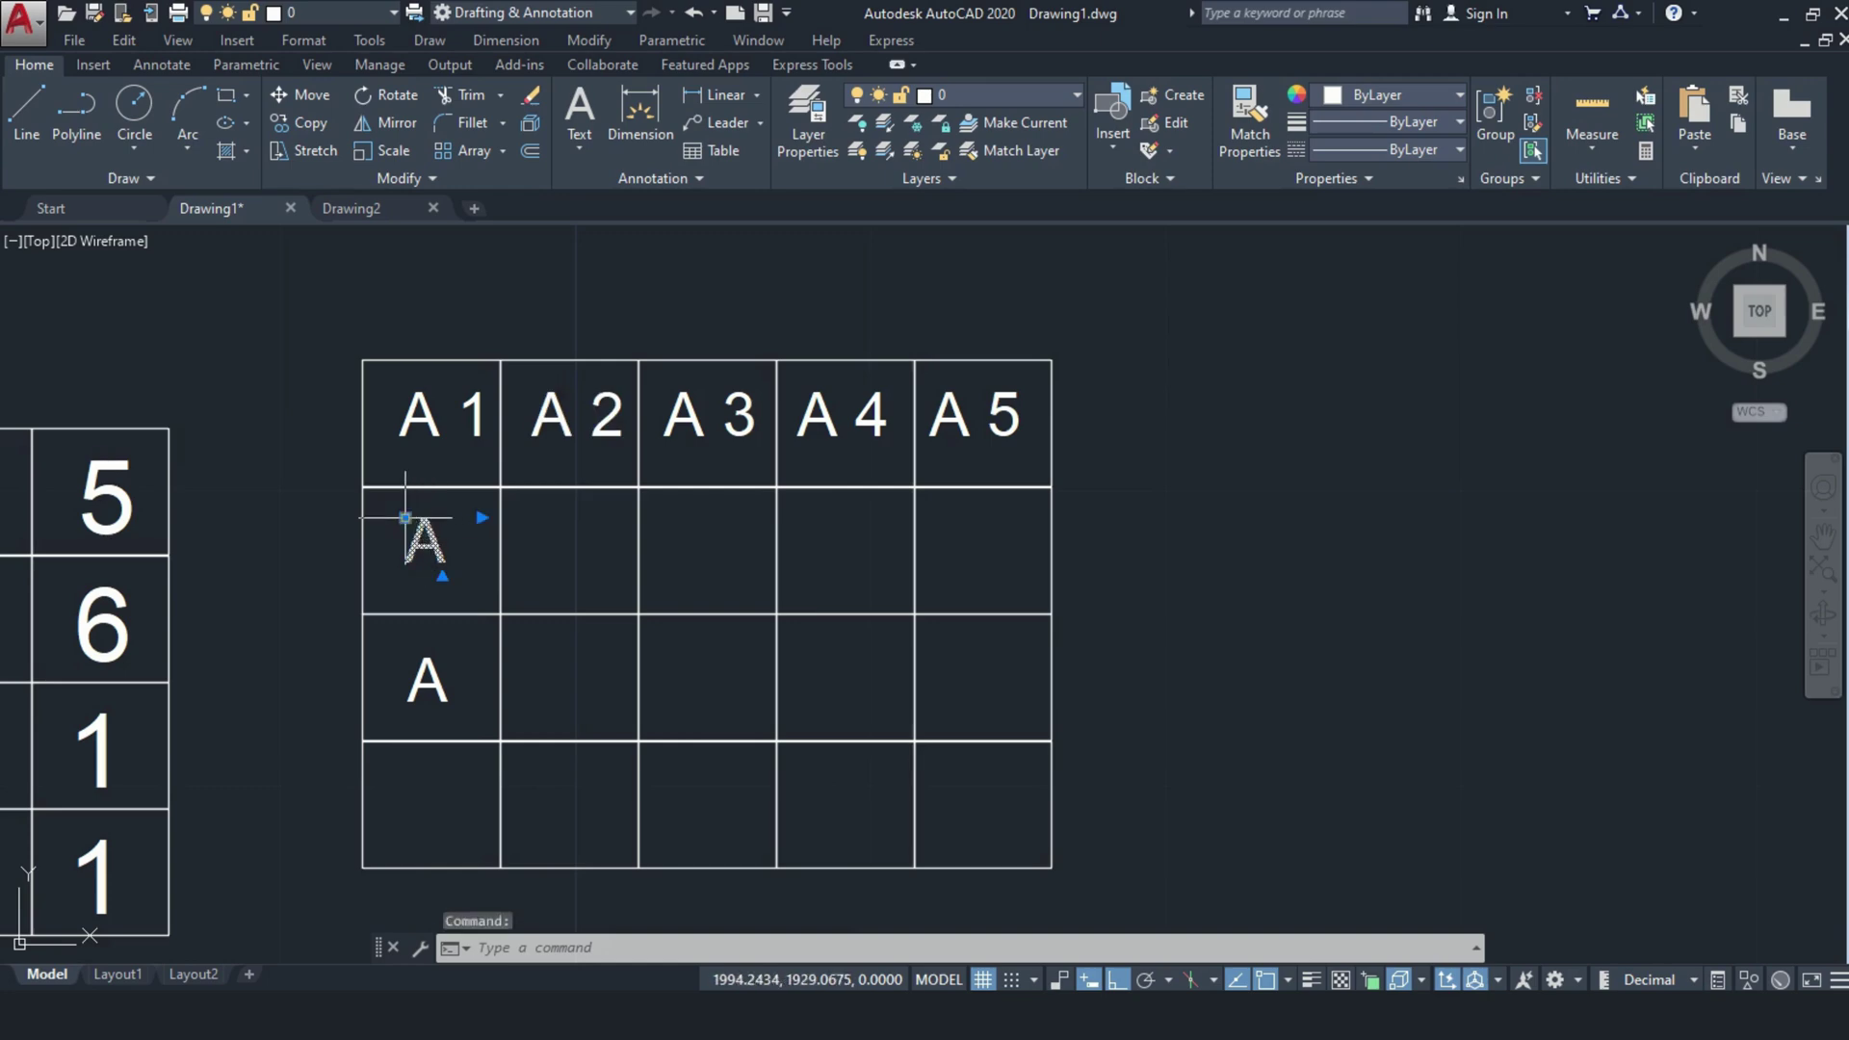
click(405, 517)
click(435, 520)
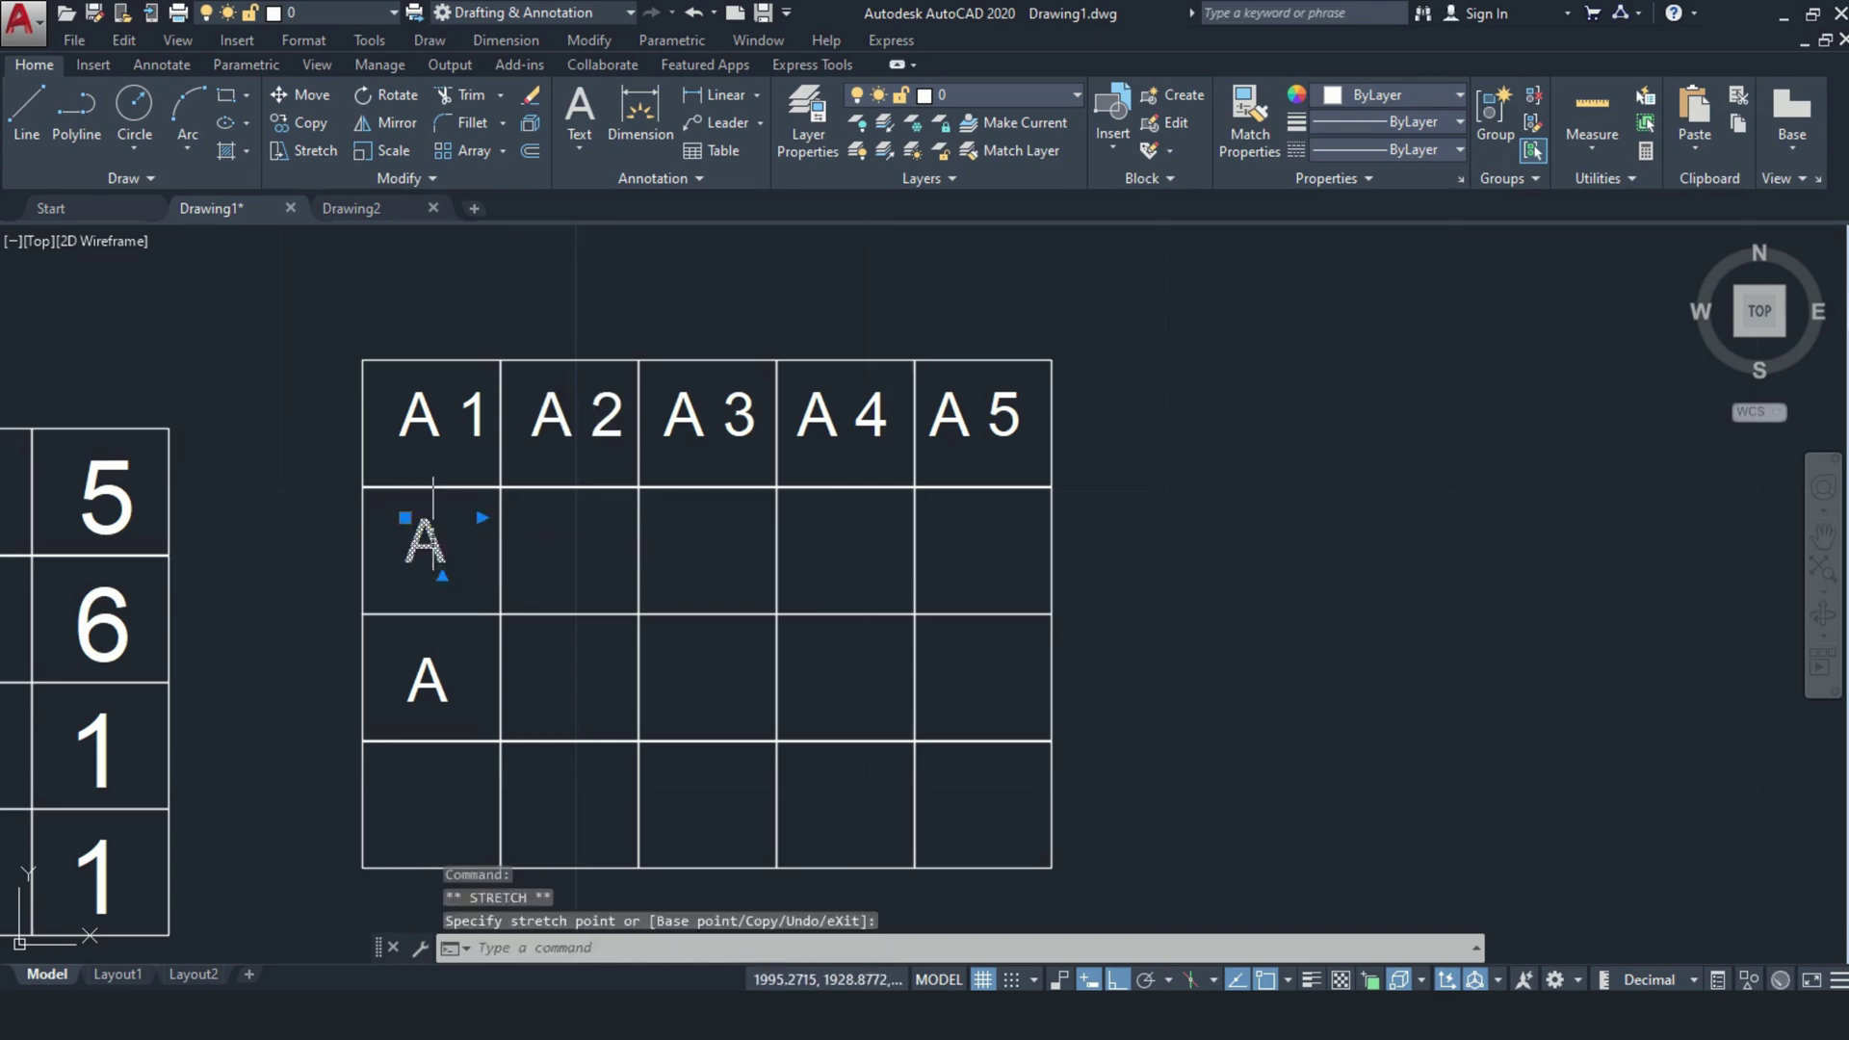
scroll(411, 521, up, 4)
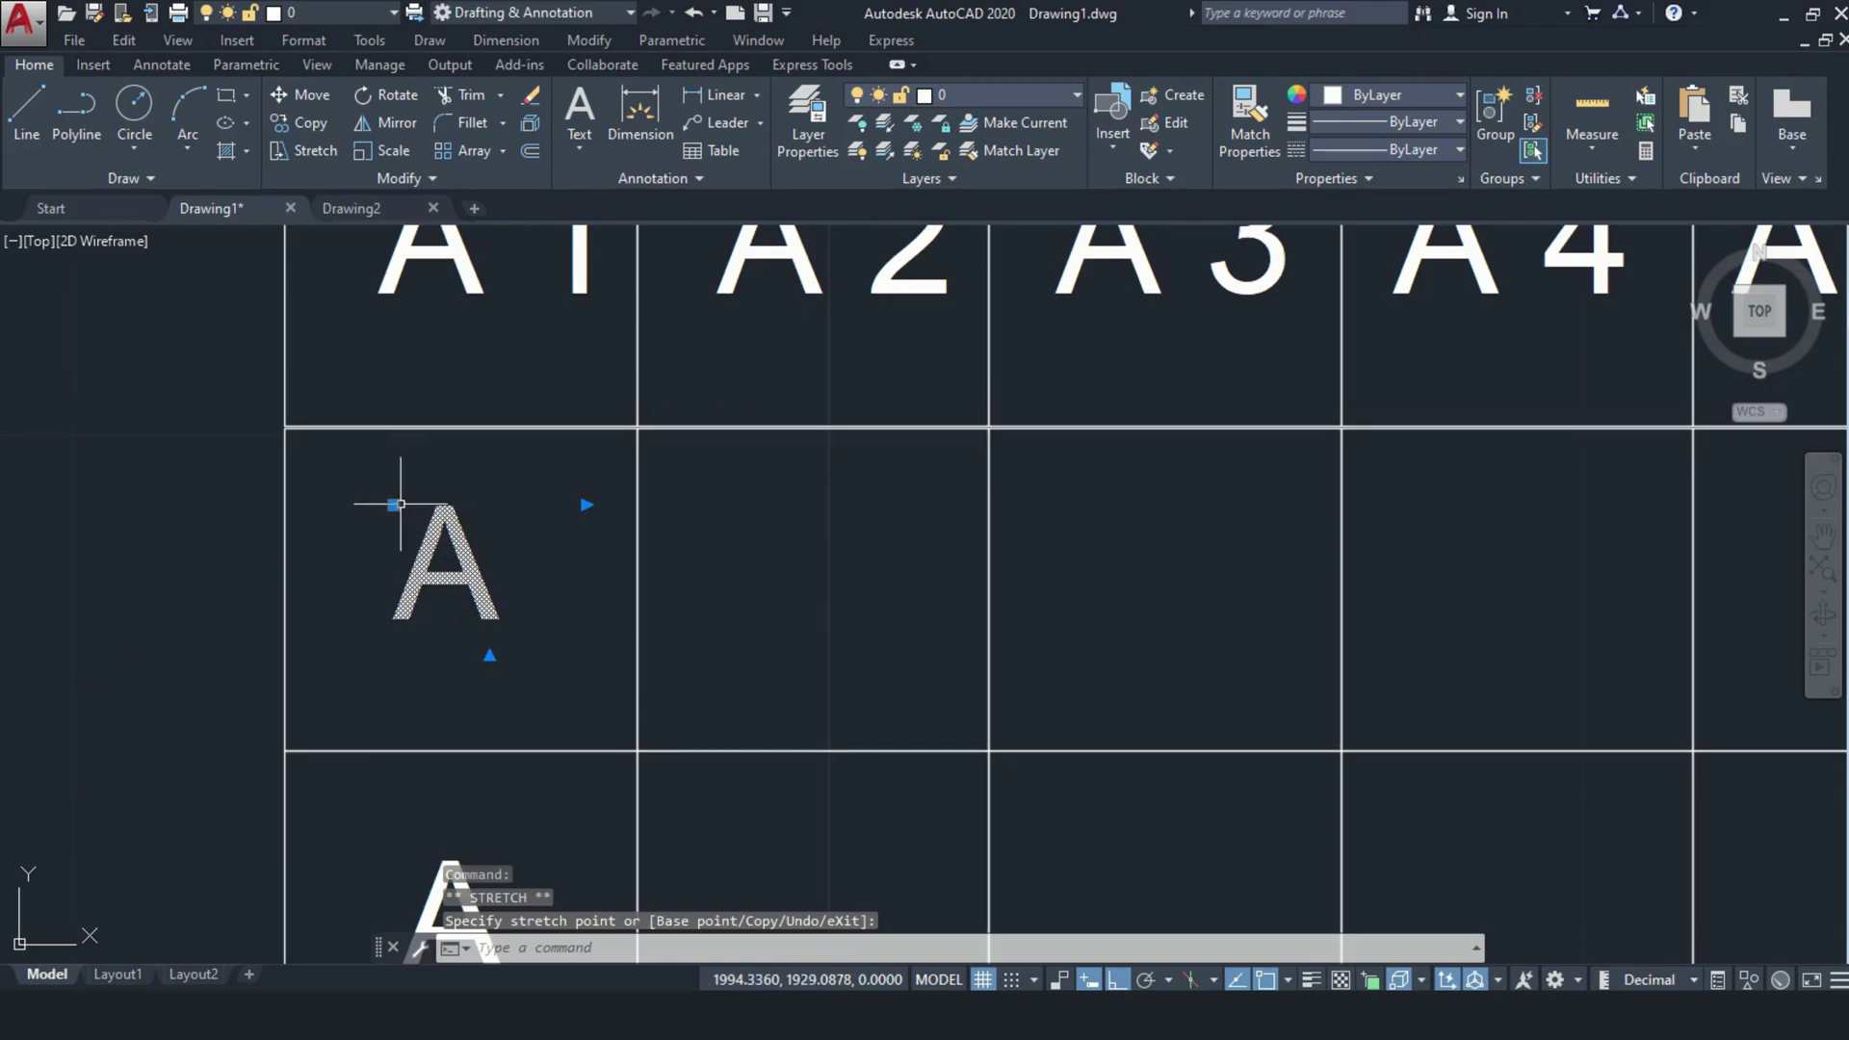
click(393, 505)
click(442, 504)
scroll(442, 504, down, 4)
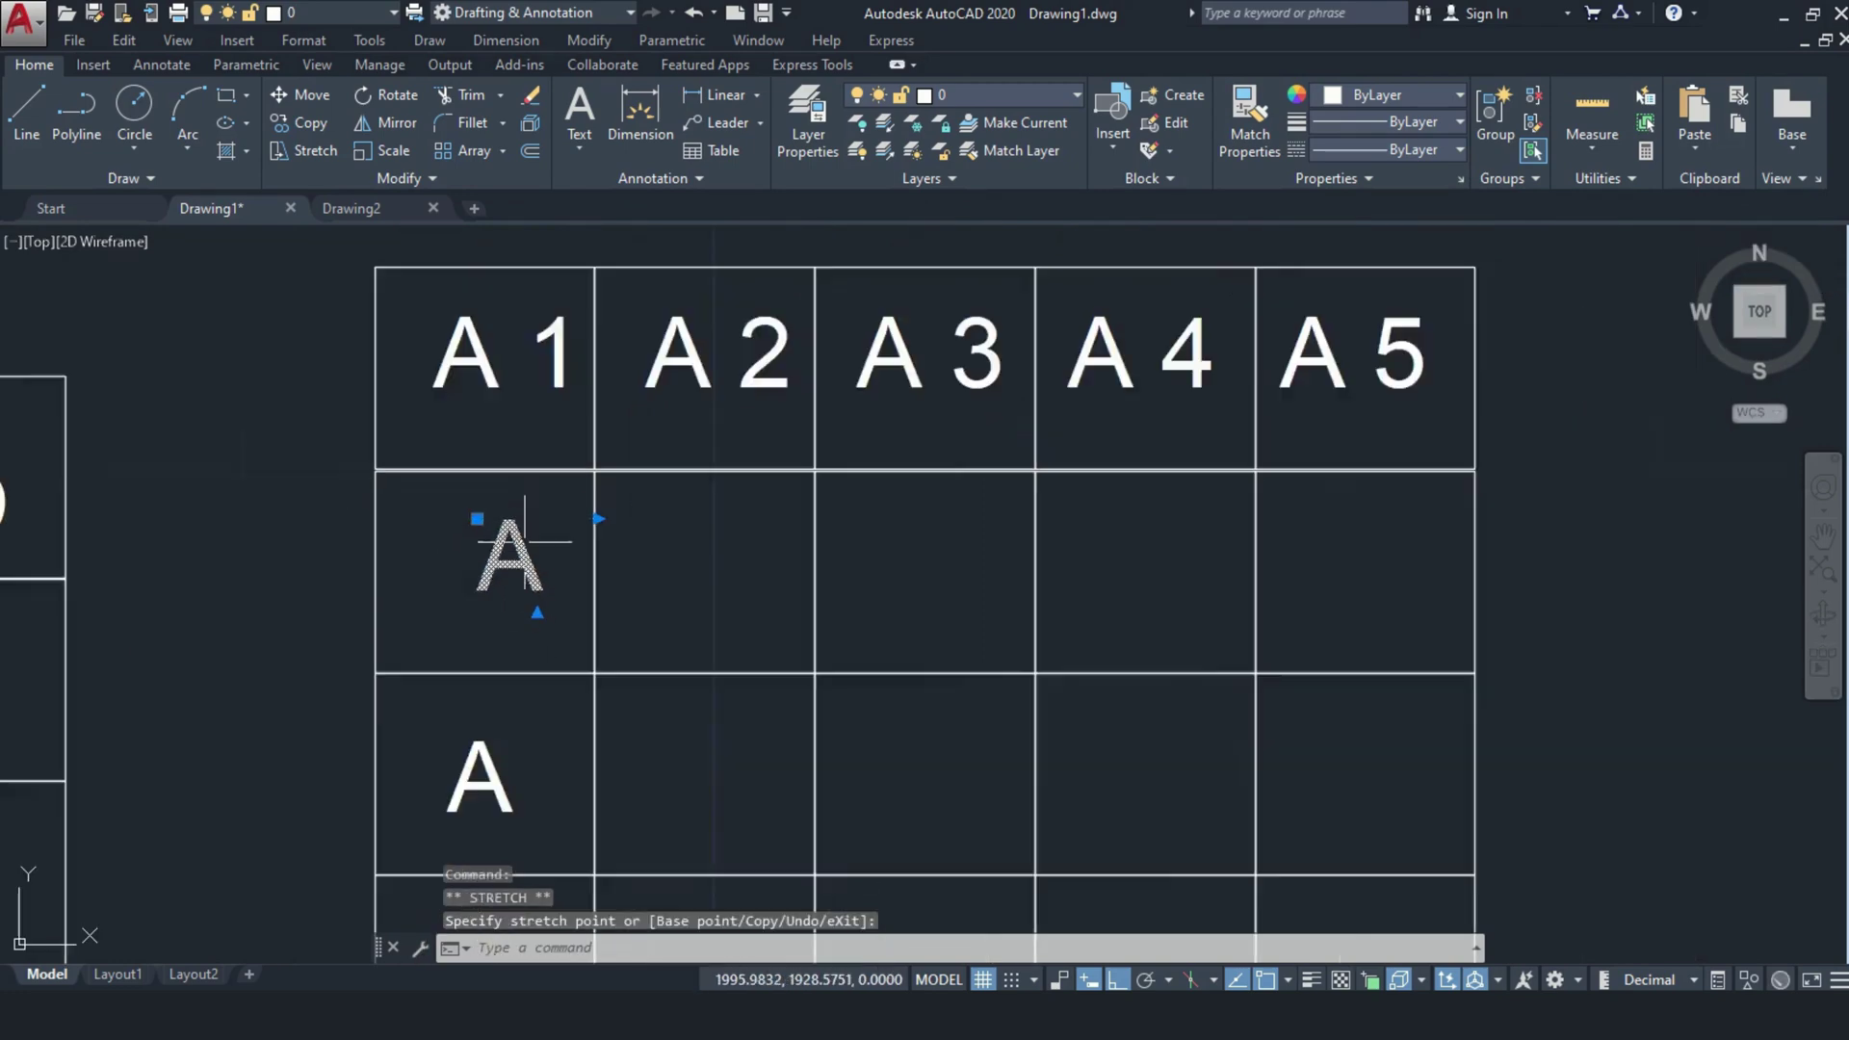
key(Escape)
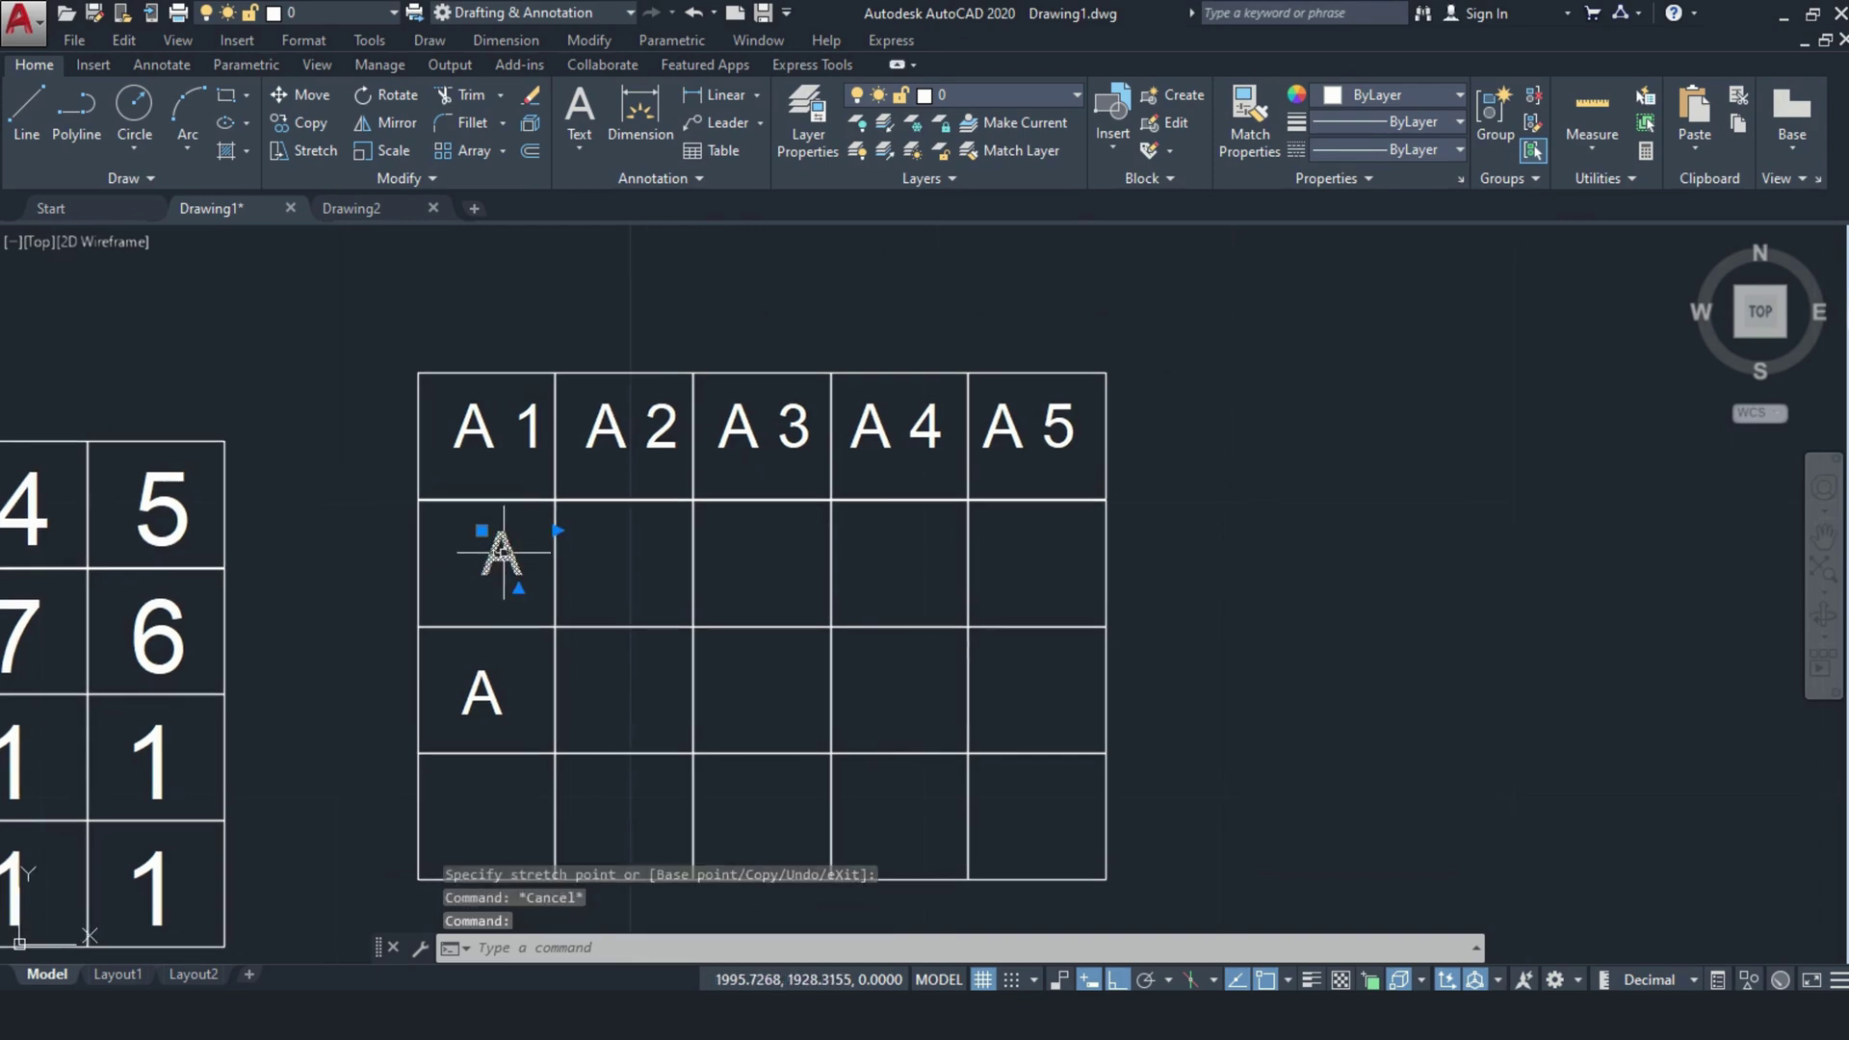
Step: Copy the second row's "A" across the row as an array of 5 items, one per cell
text(c)
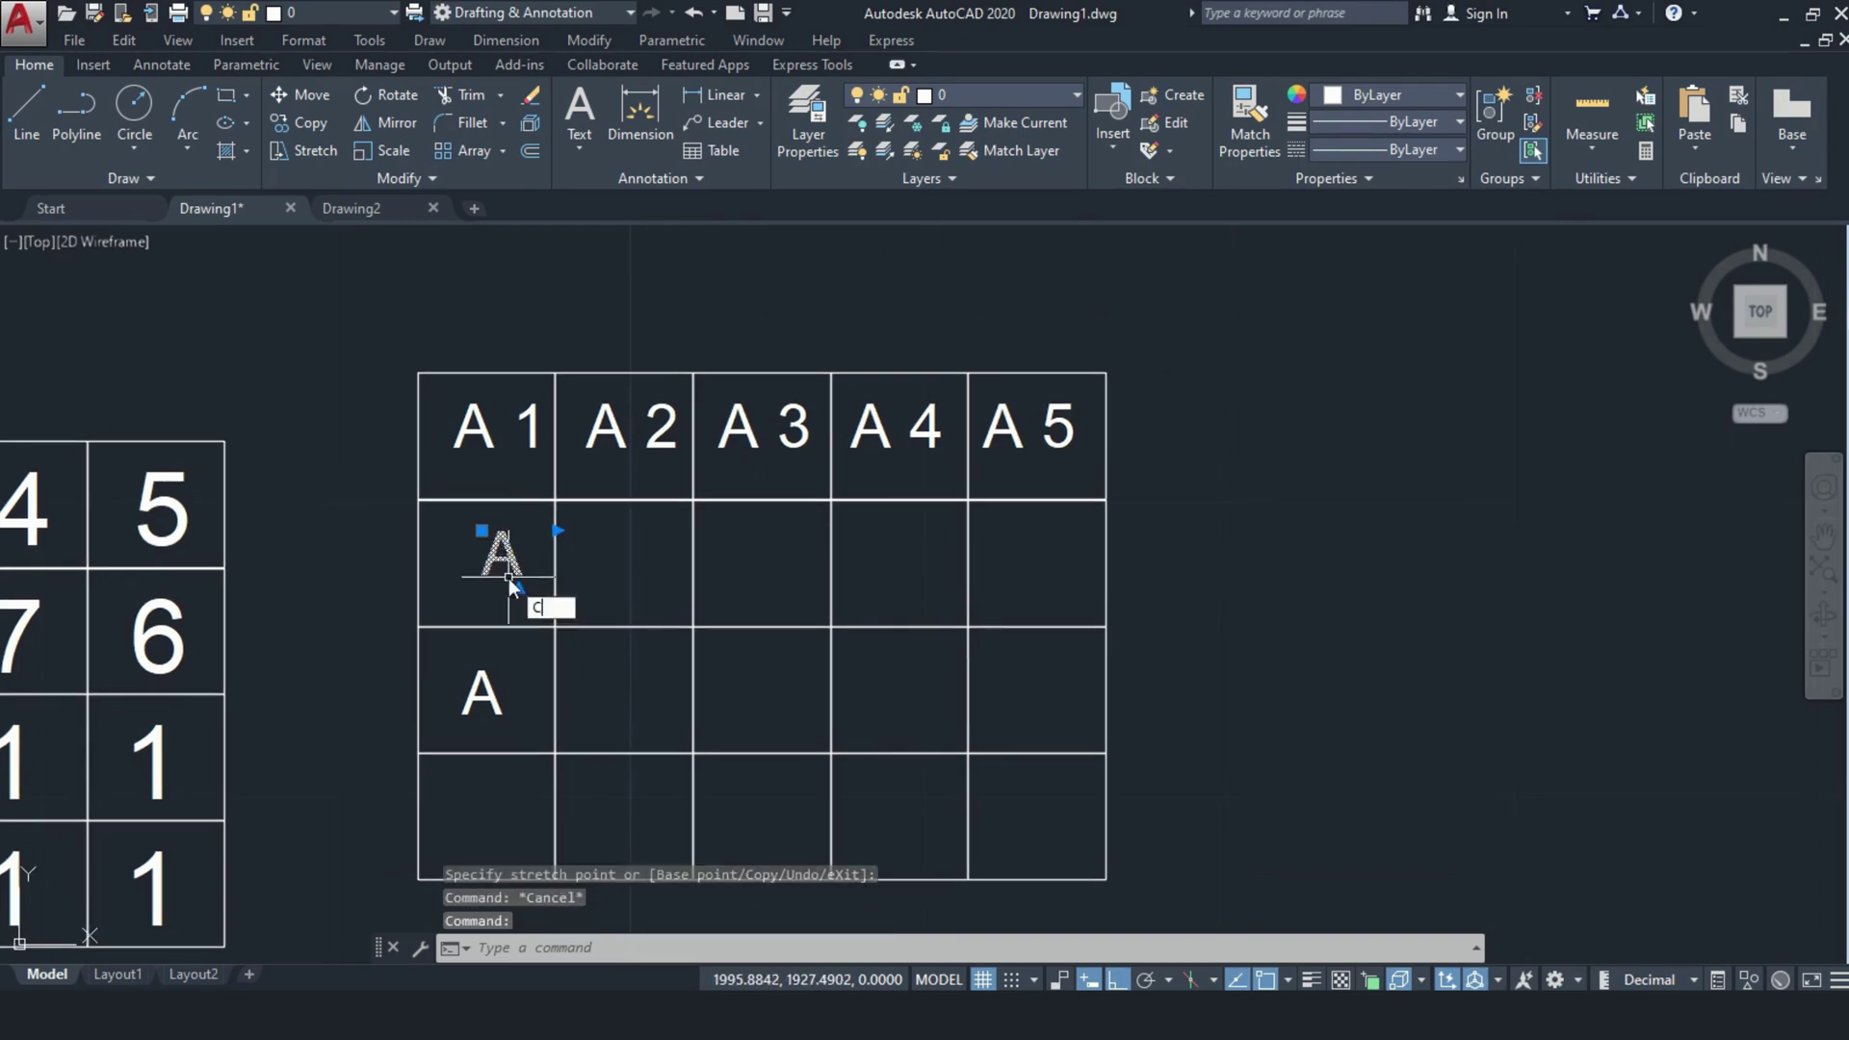
text(co)
key(Return)
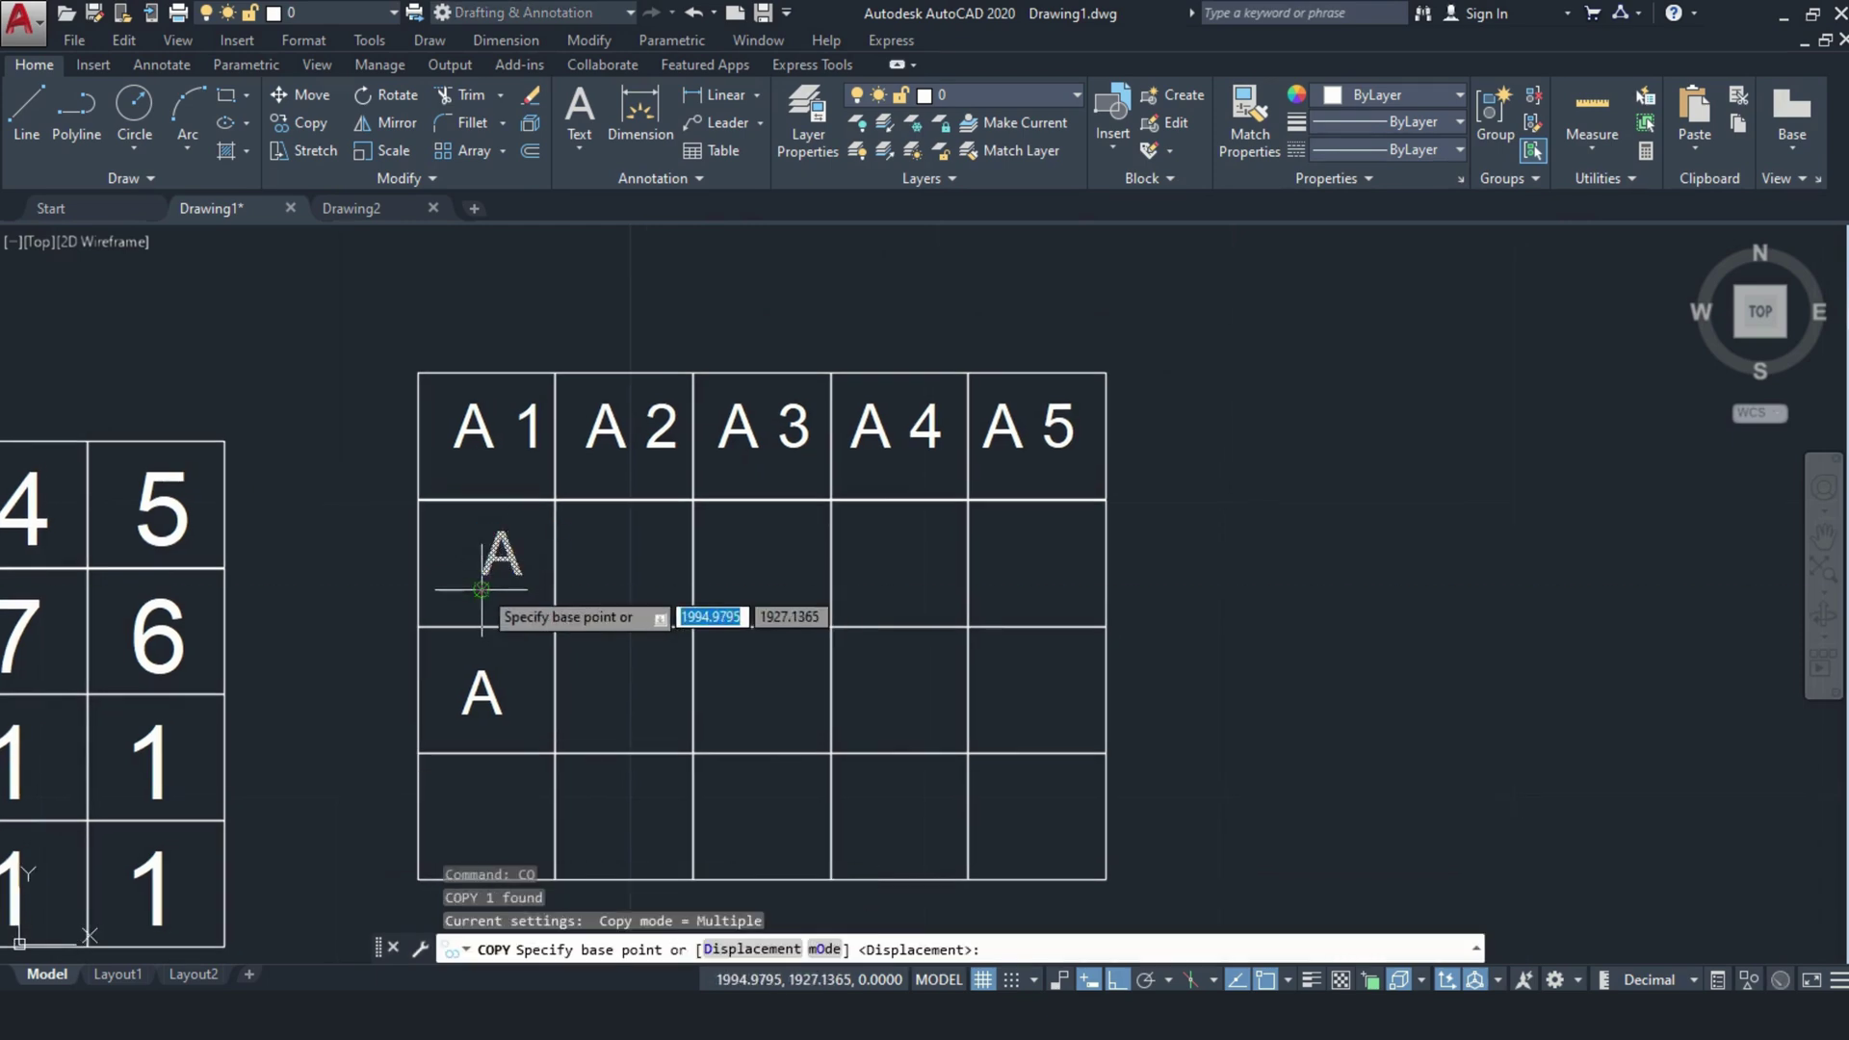
click(481, 590)
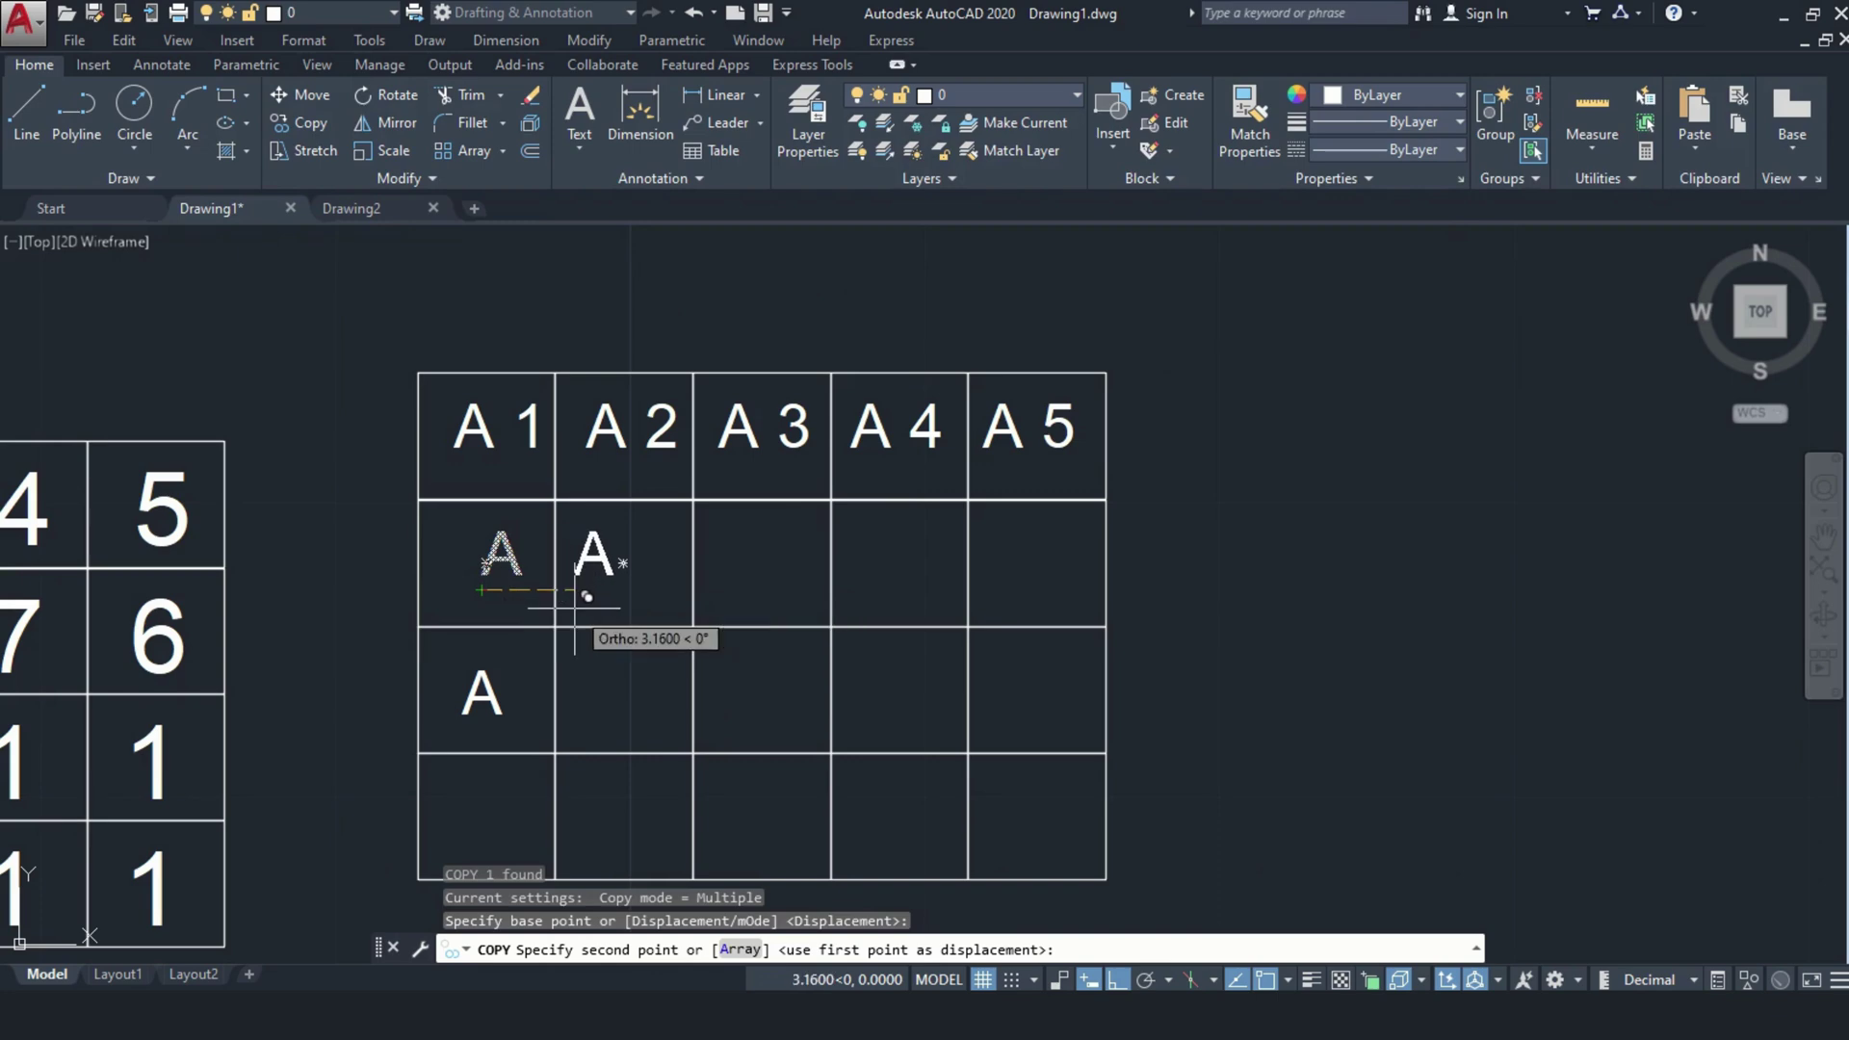
text(A)
key(Return)
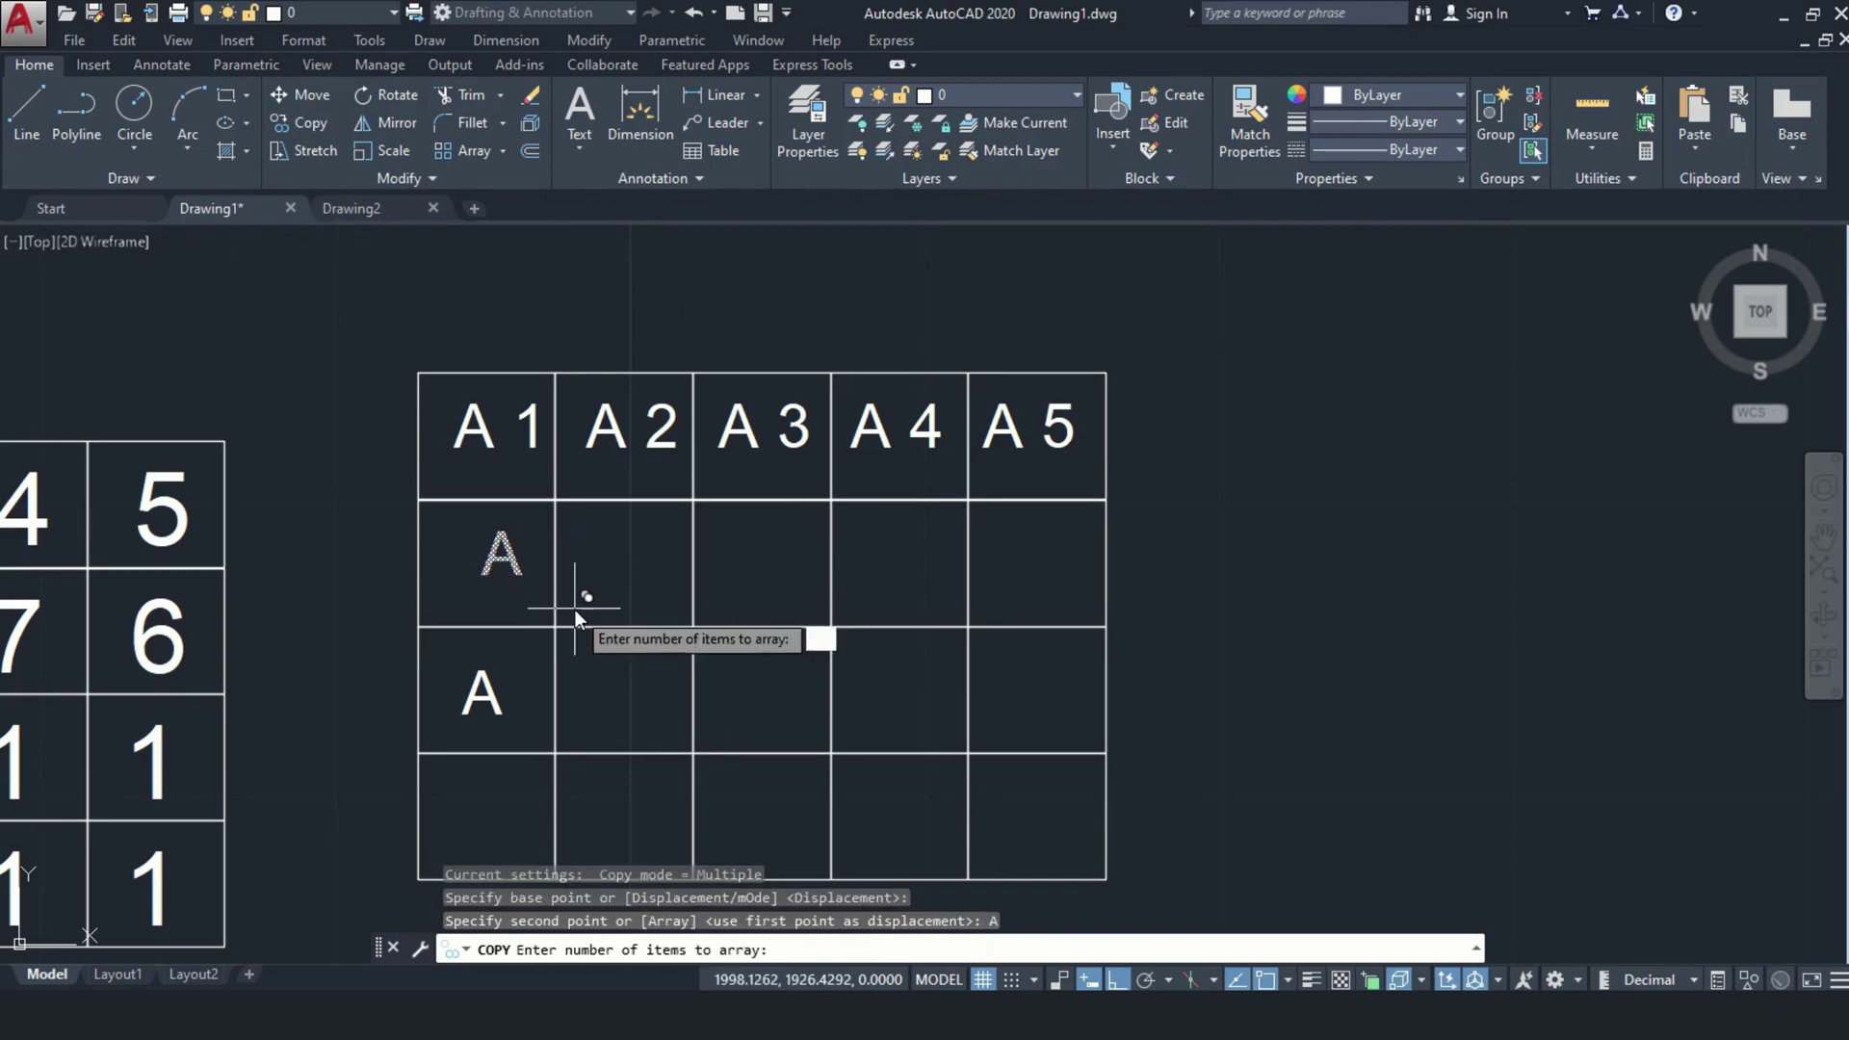
text(5)
key(Return)
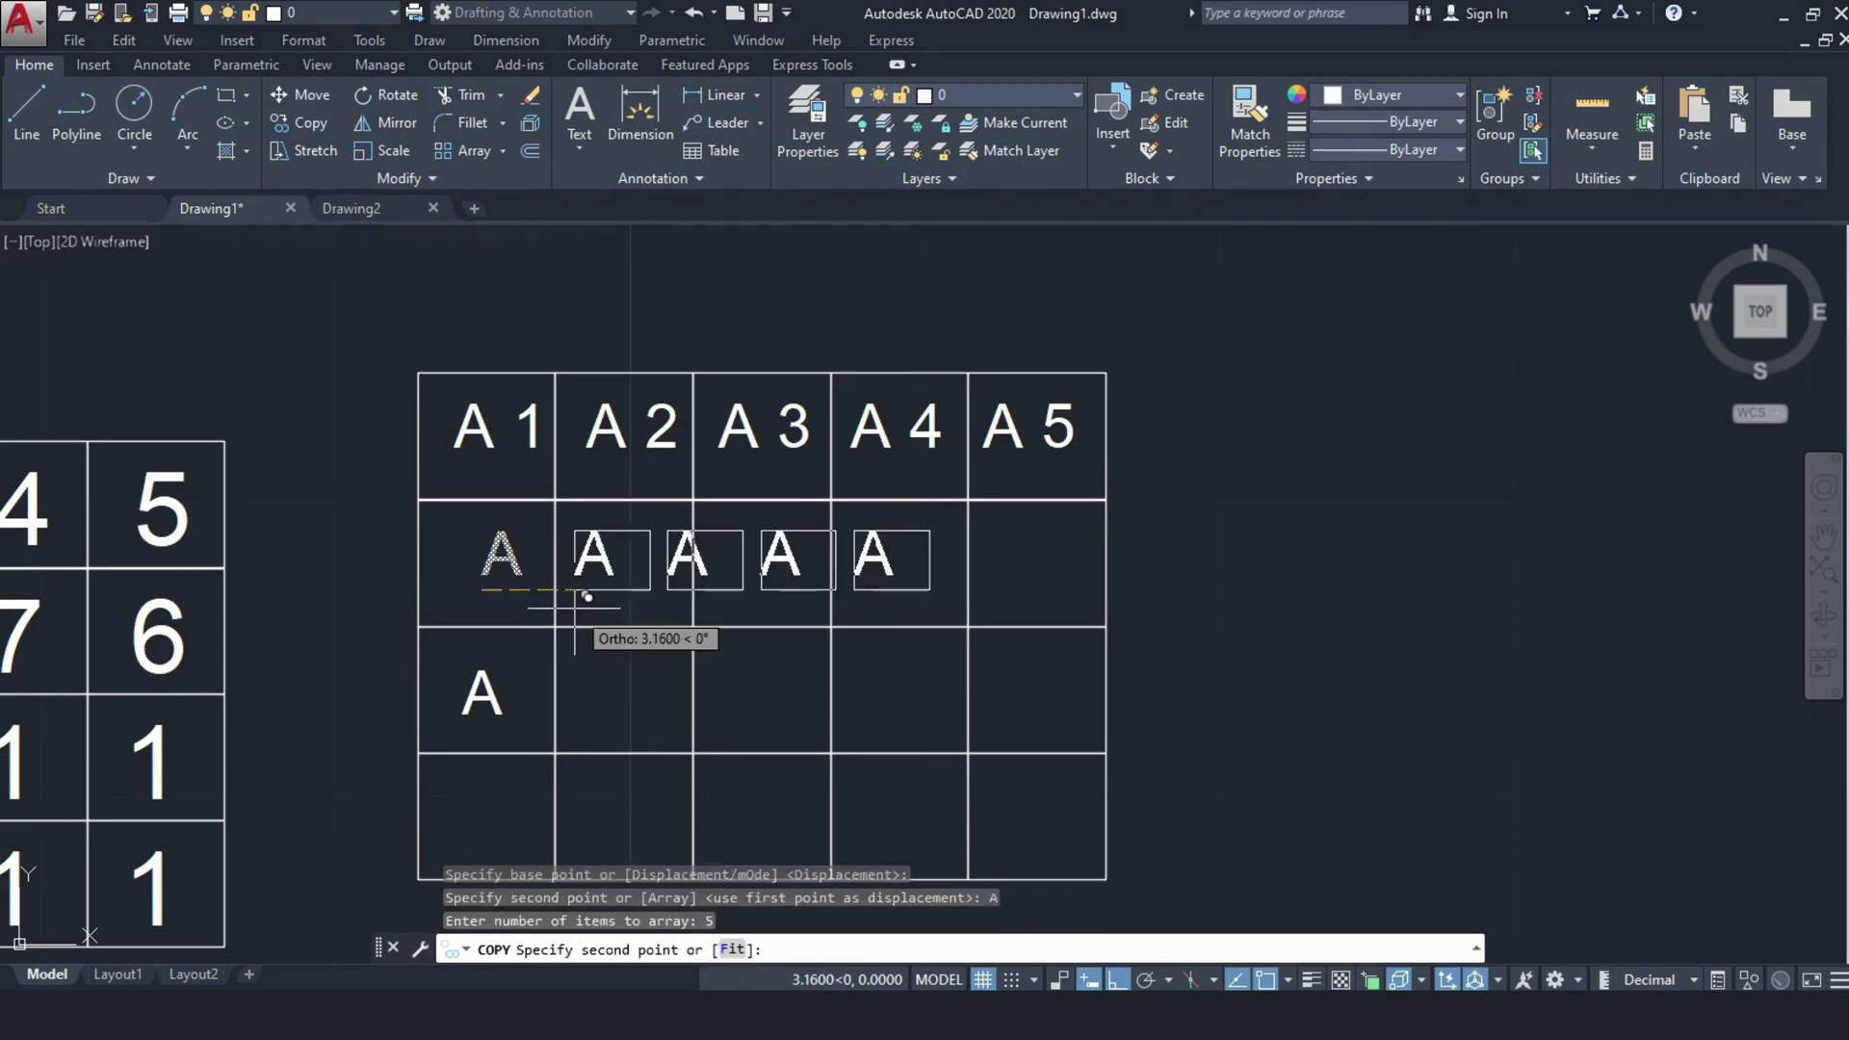
click(624, 610)
key(Escape)
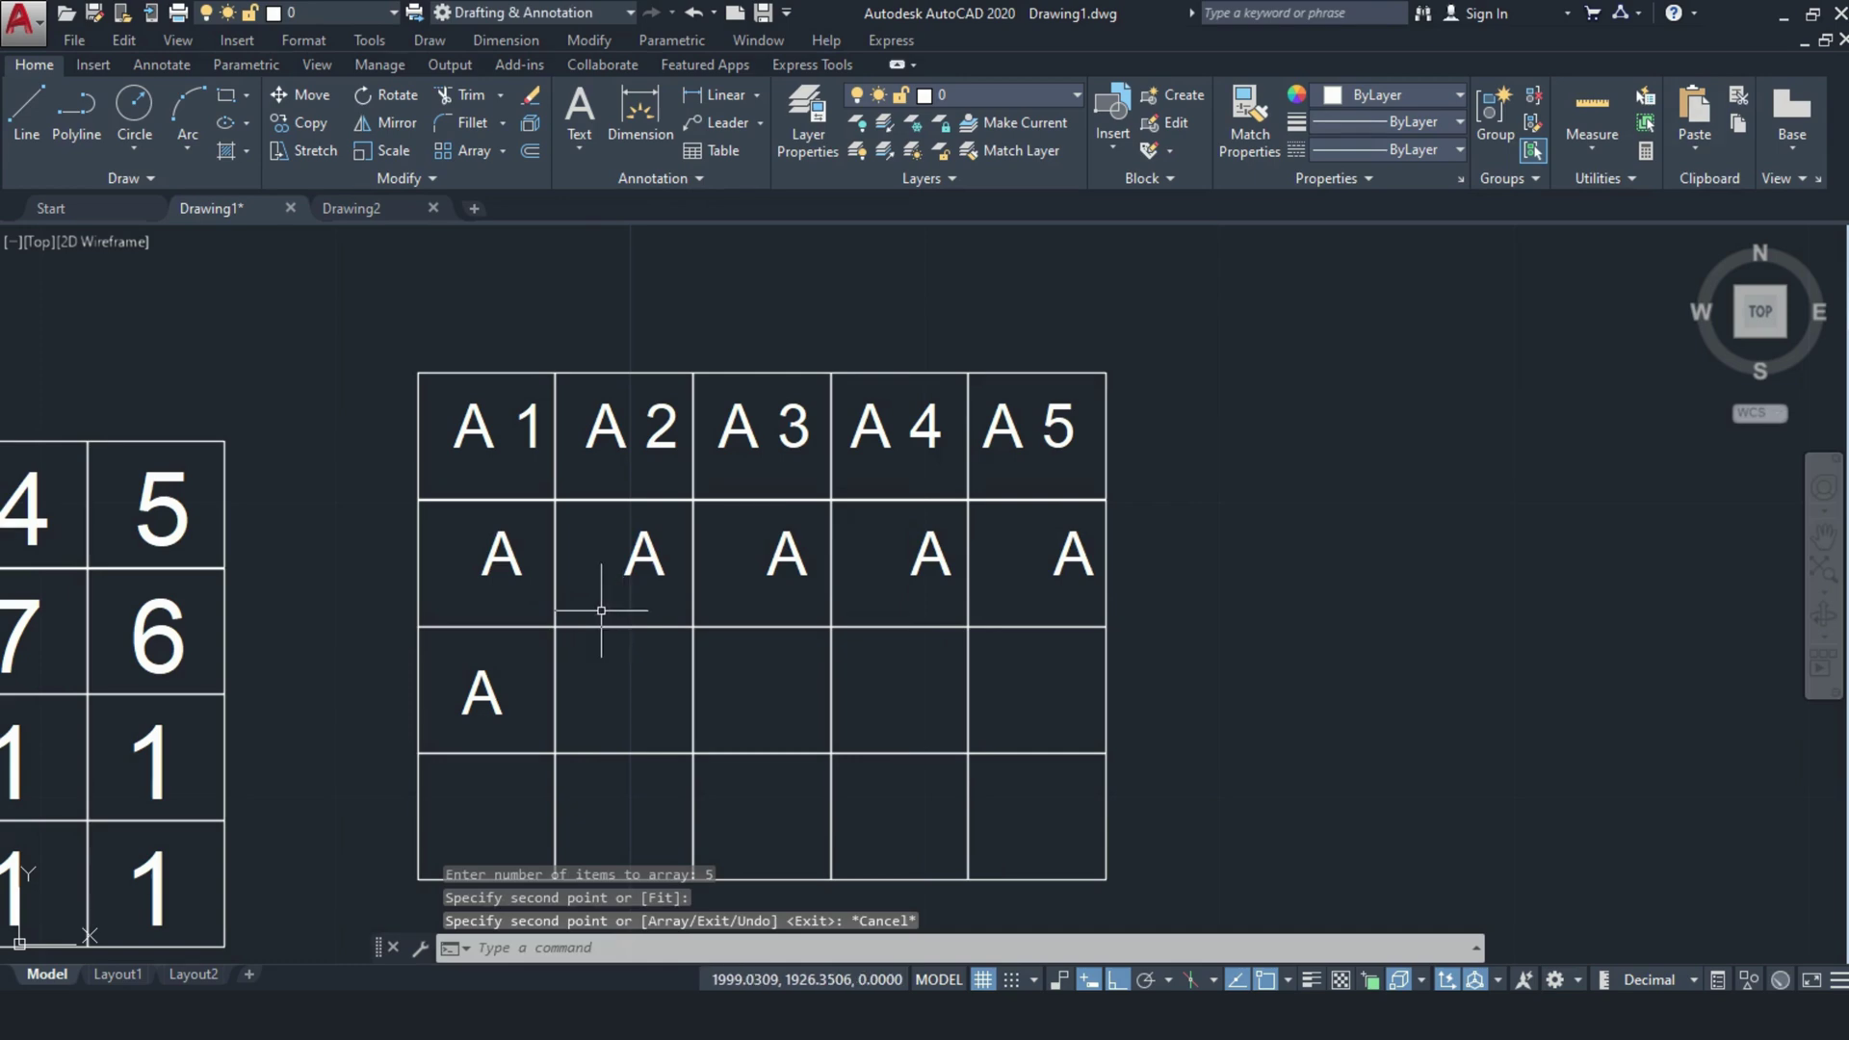
Step: Number the second row's five "A" texts with TCOUNT, sorted by X, starting number and increment 1,1, using Prefix placement
click(450, 518)
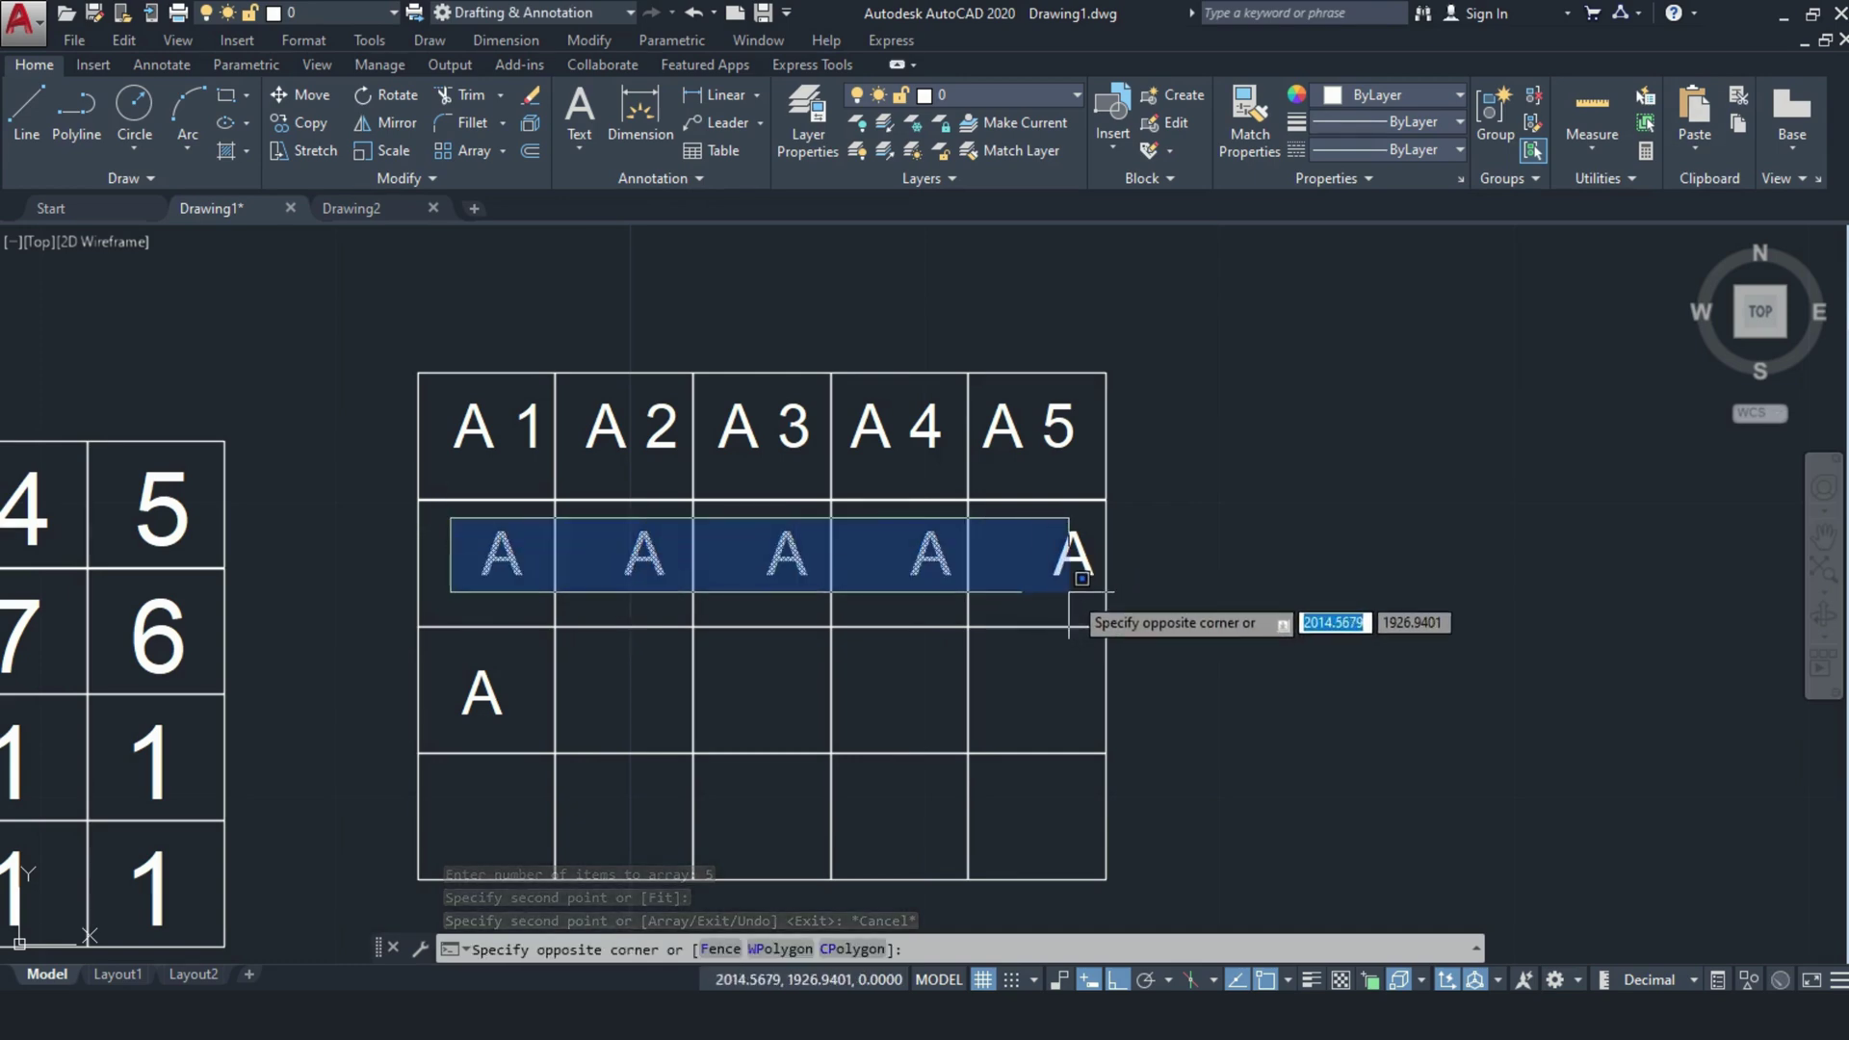
click(1098, 595)
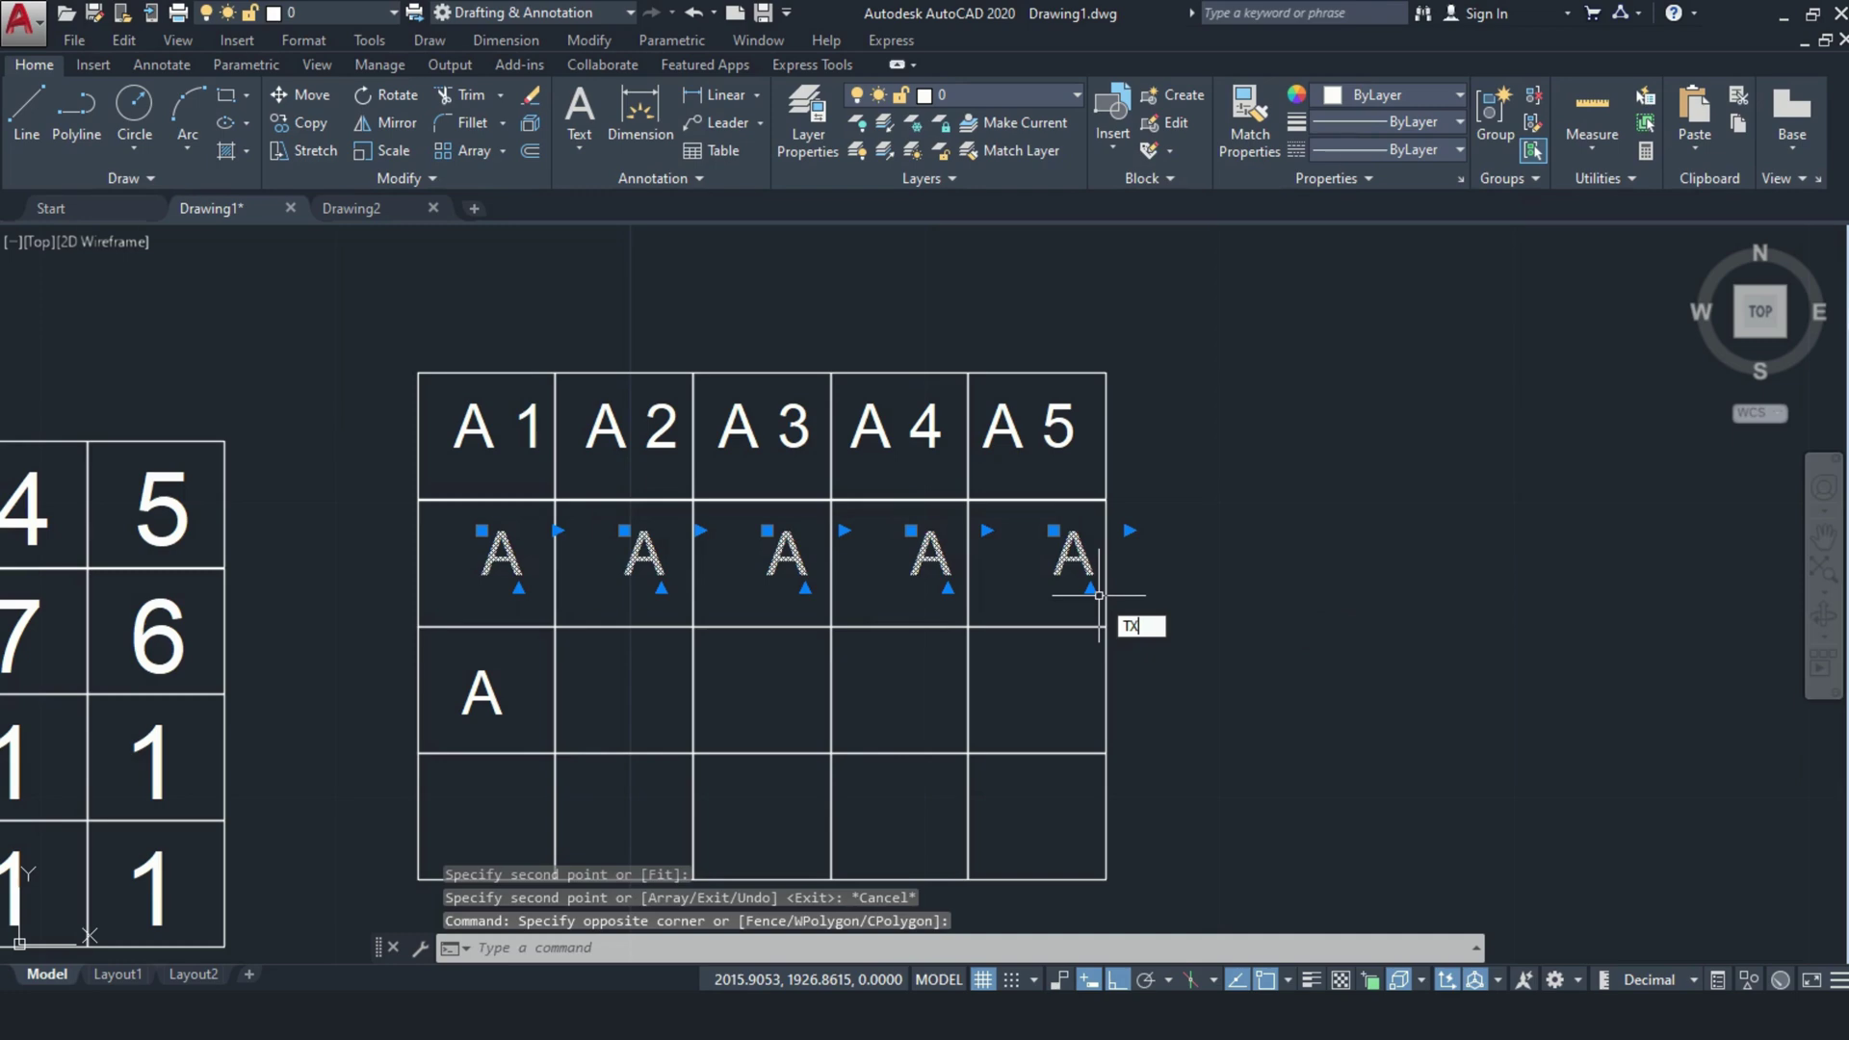
text(TX)
key(BackSpace)
text(COUNT)
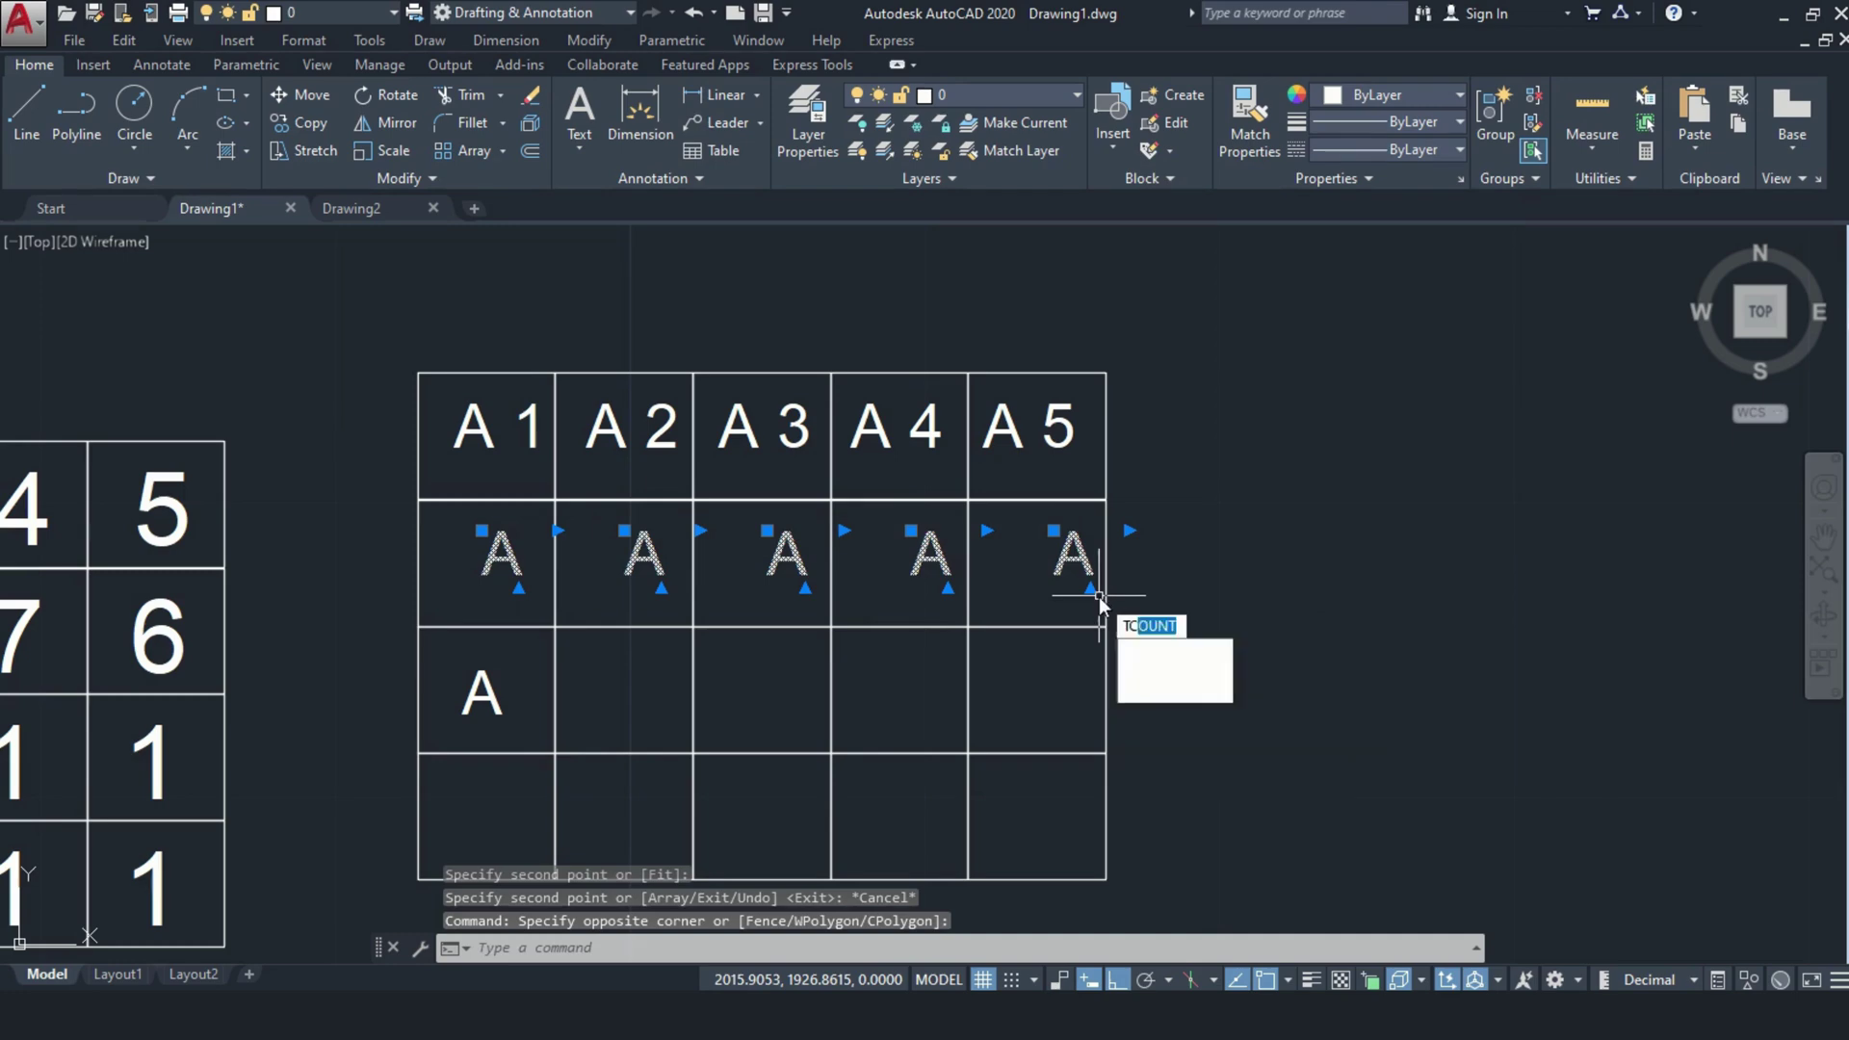
key(Return)
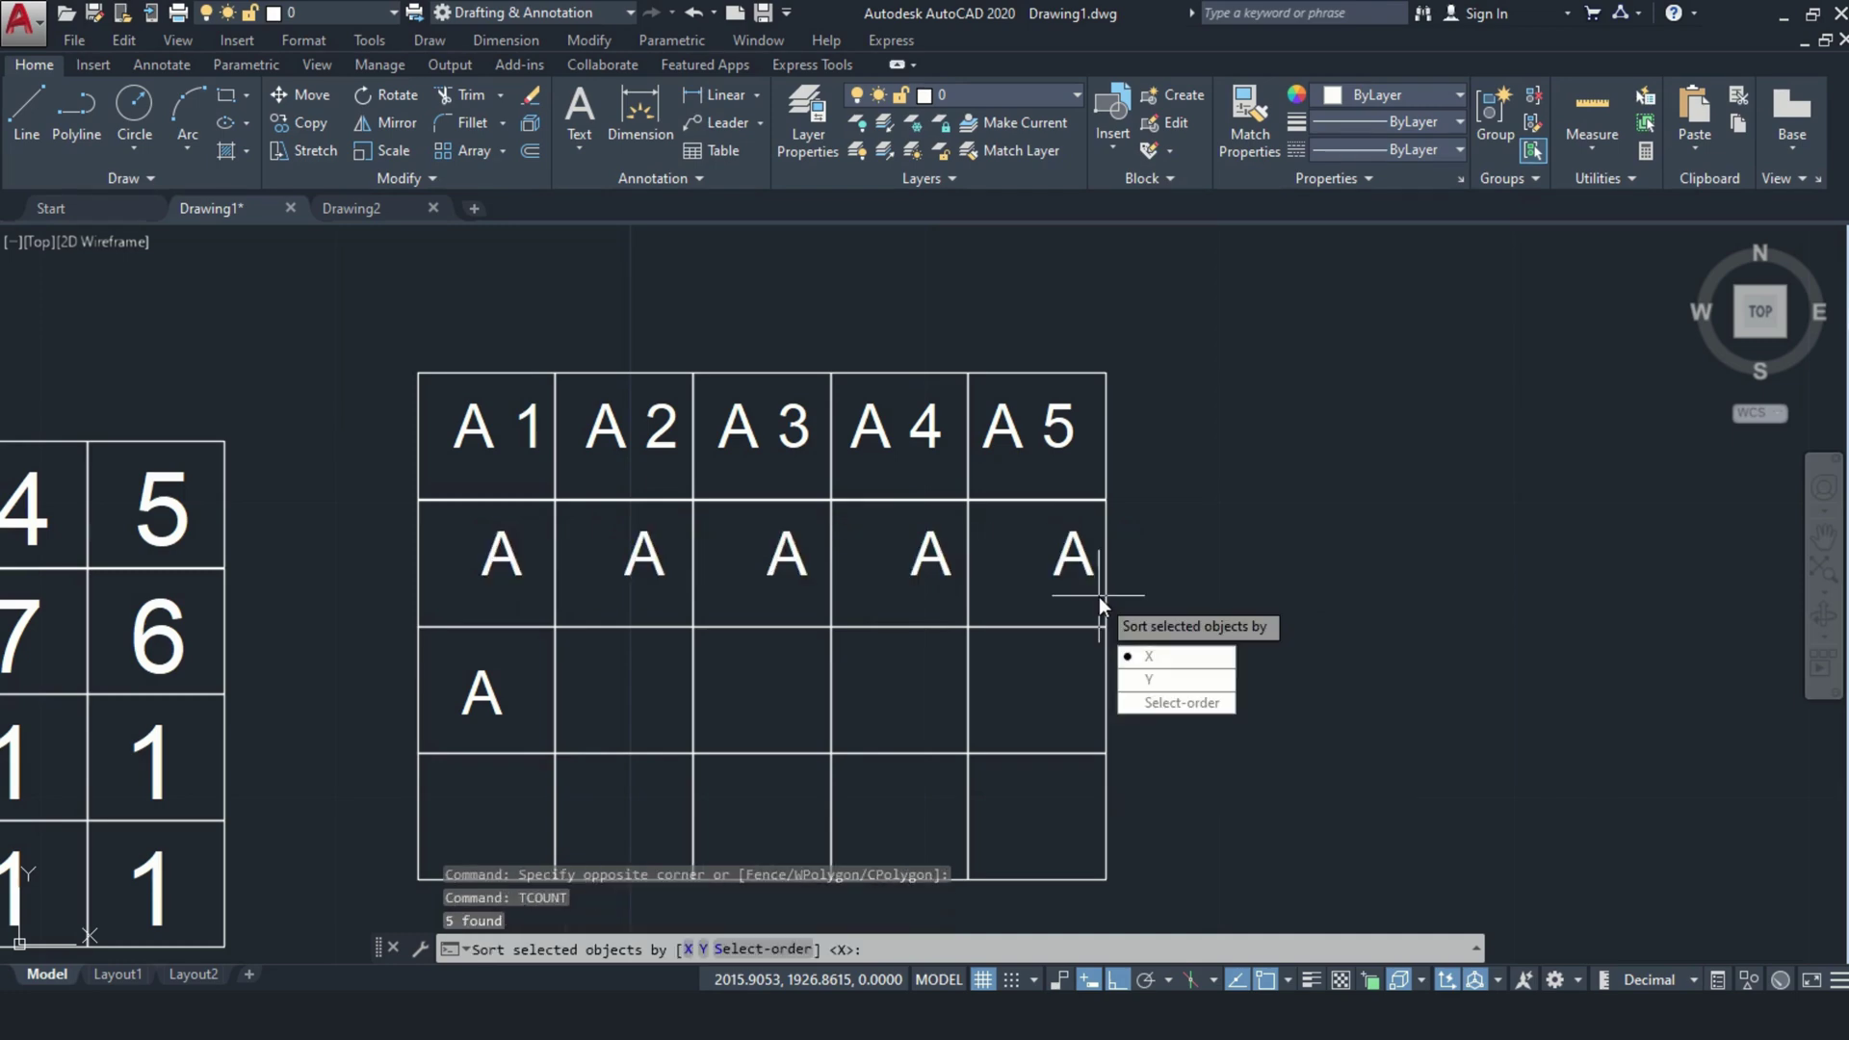
click(1155, 657)
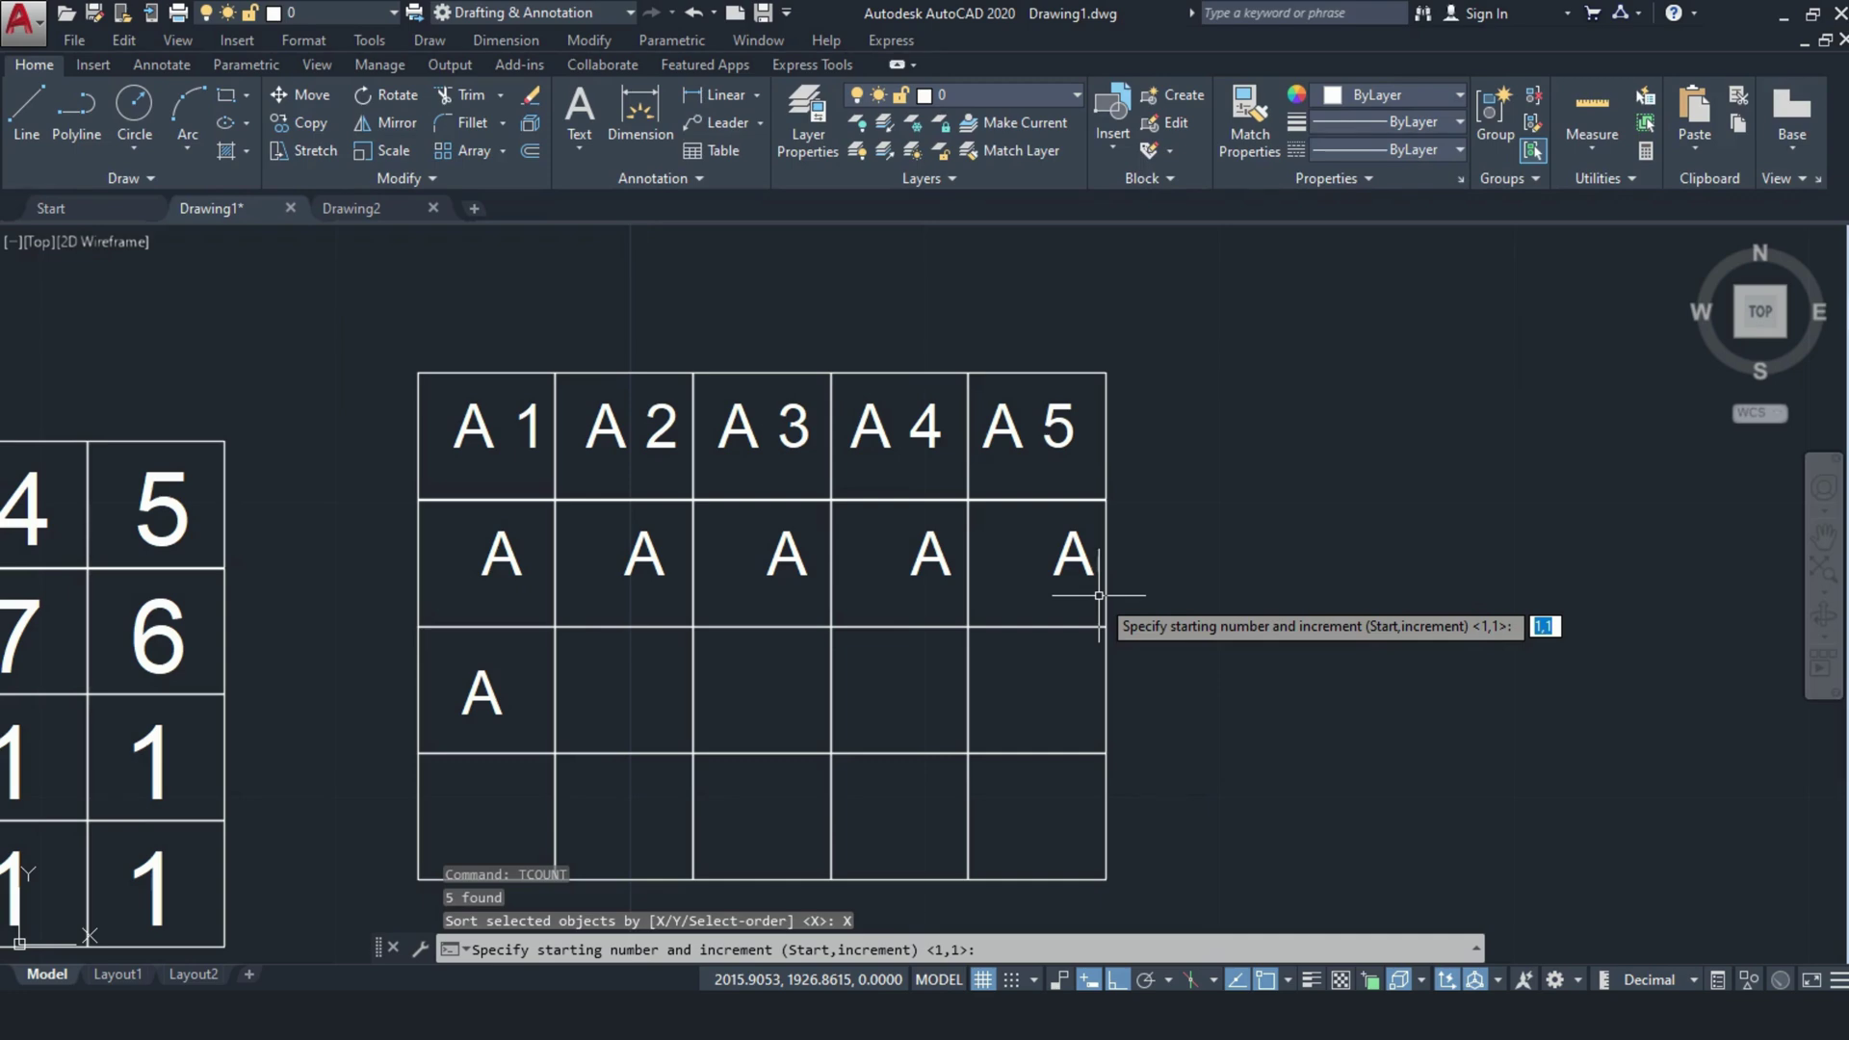
key(Return)
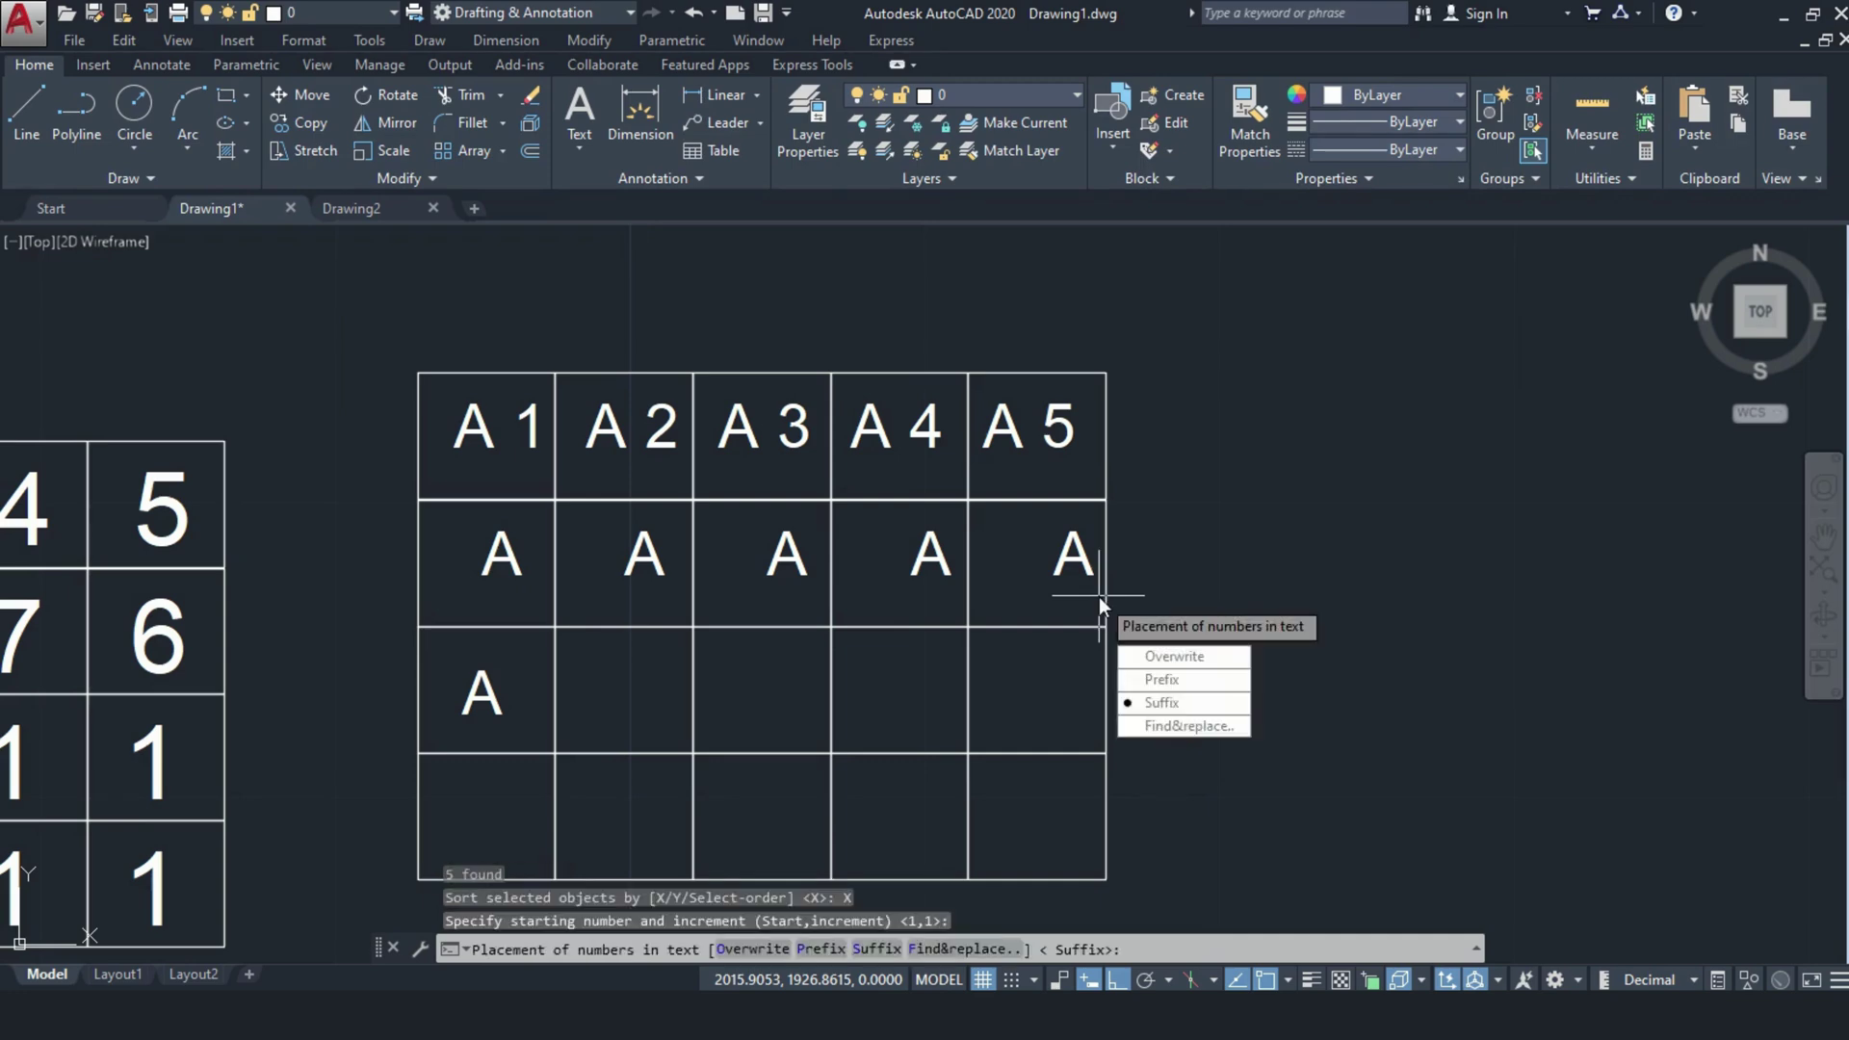
click(1159, 681)
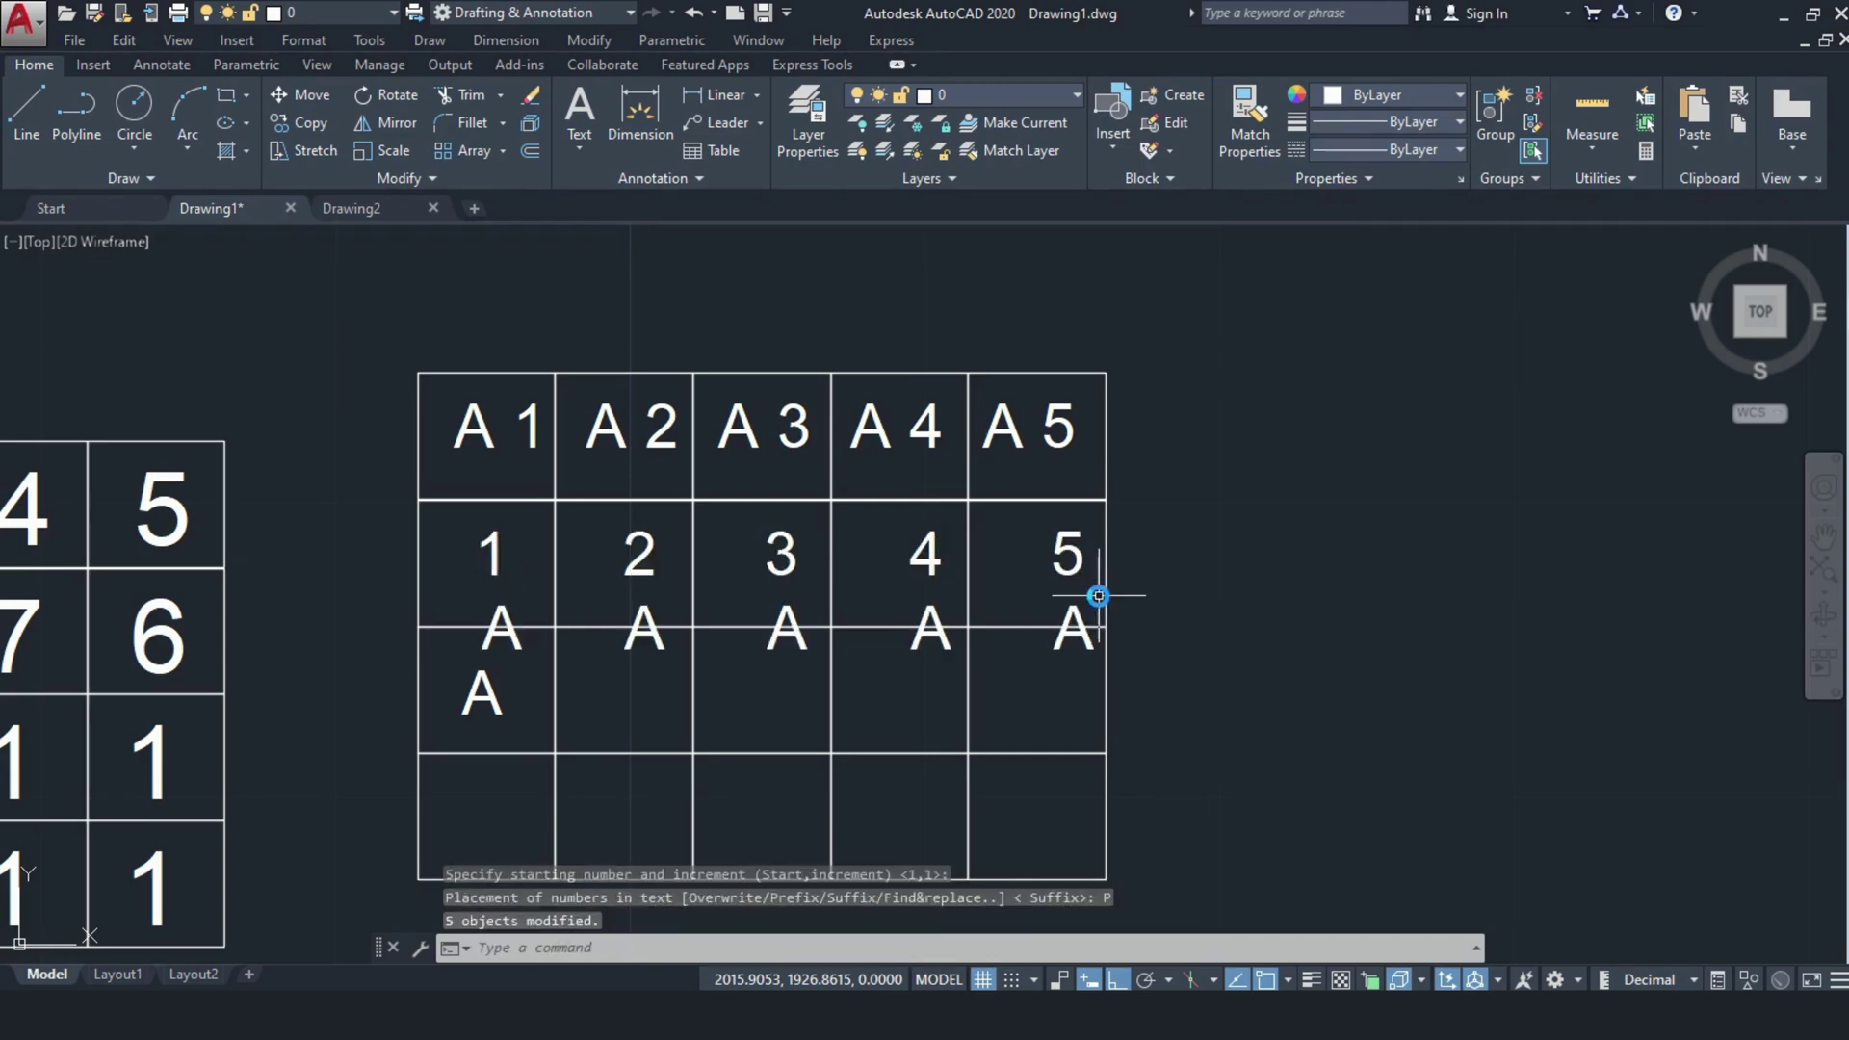
Step: Widen the text boxes in the second row's first two cells to one line and shift both texts left within their cells
click(498, 626)
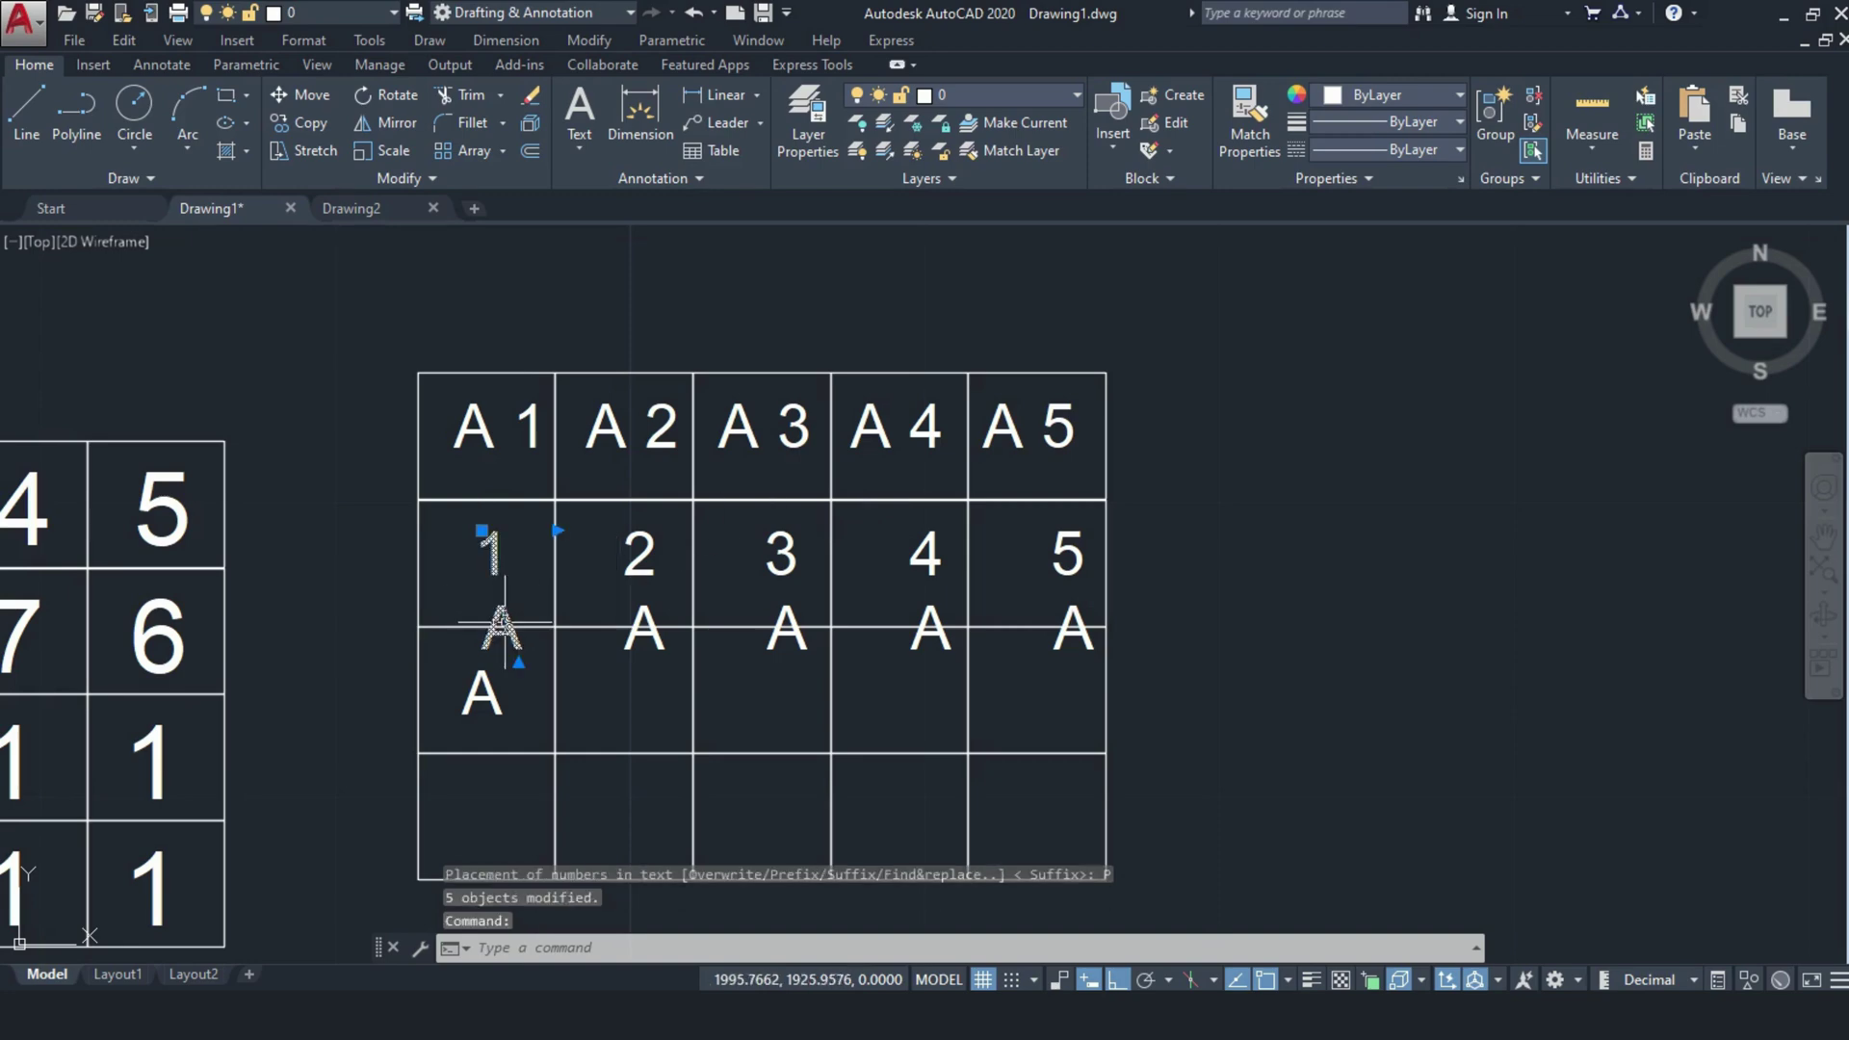
click(558, 531)
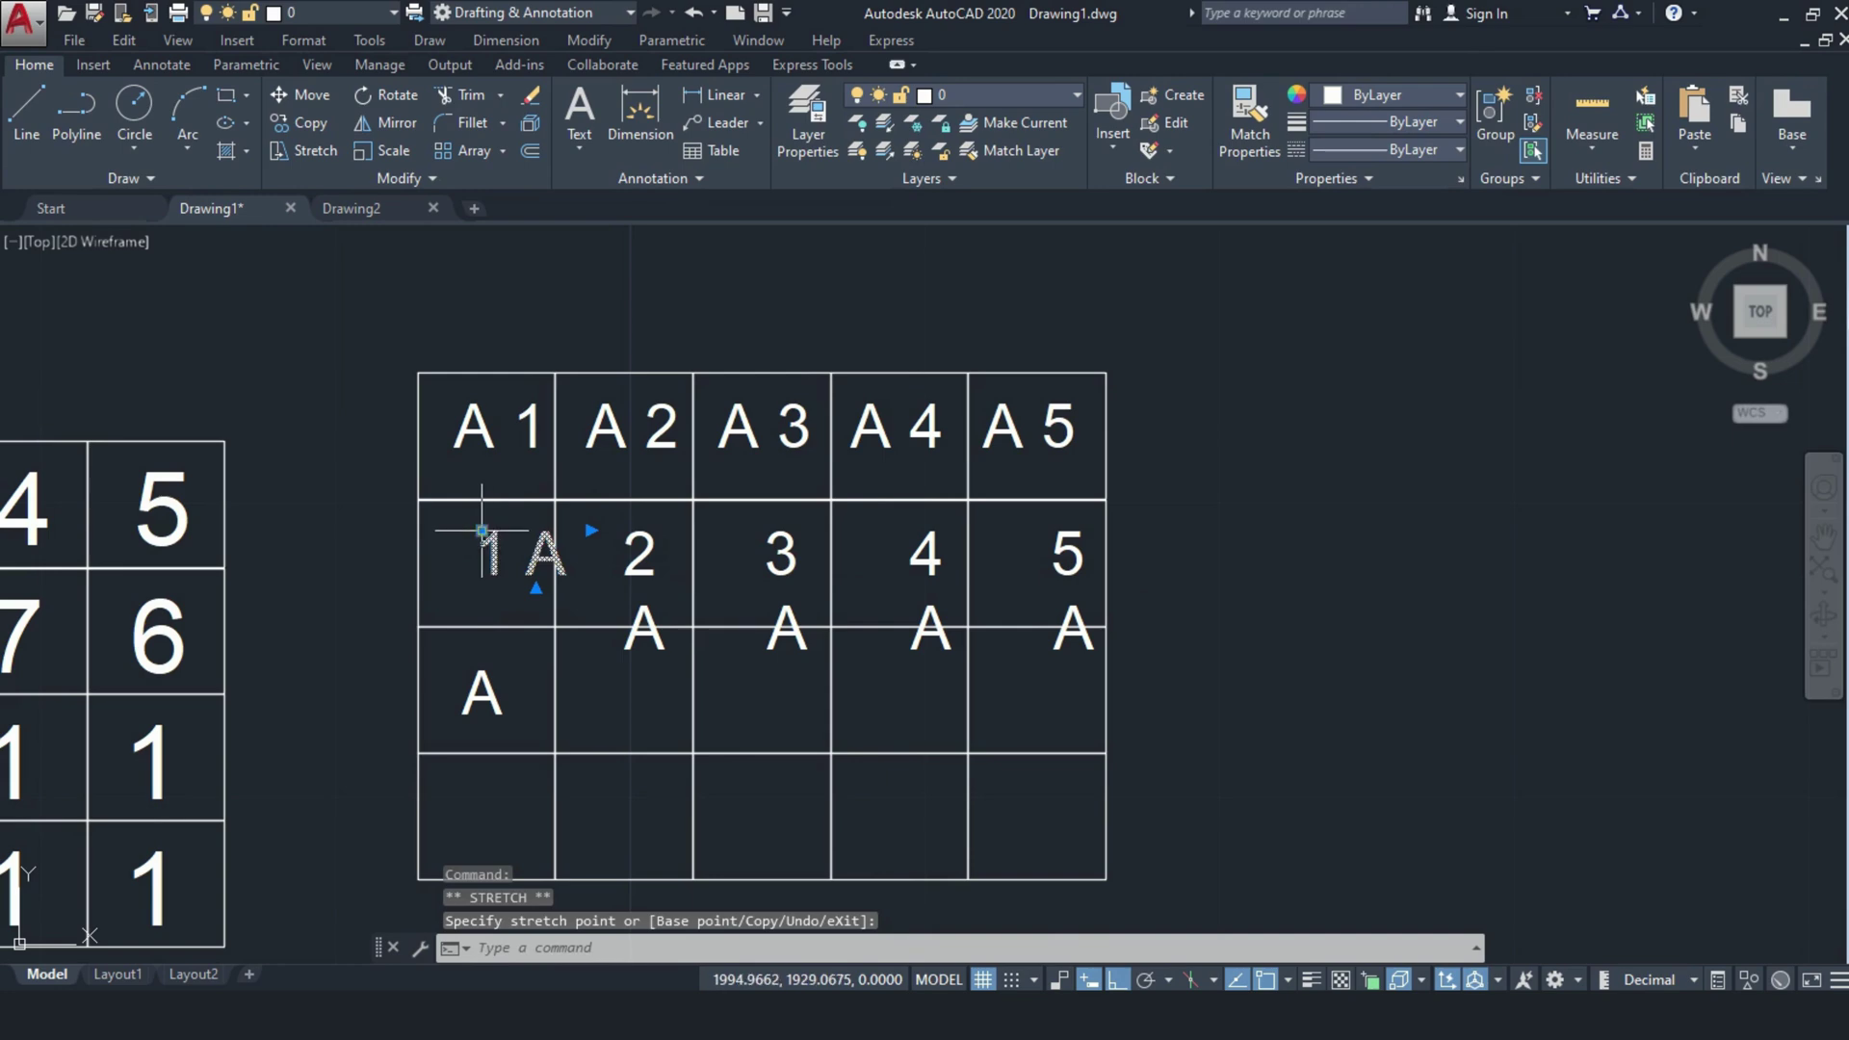
scroll(585, 552, up, 2)
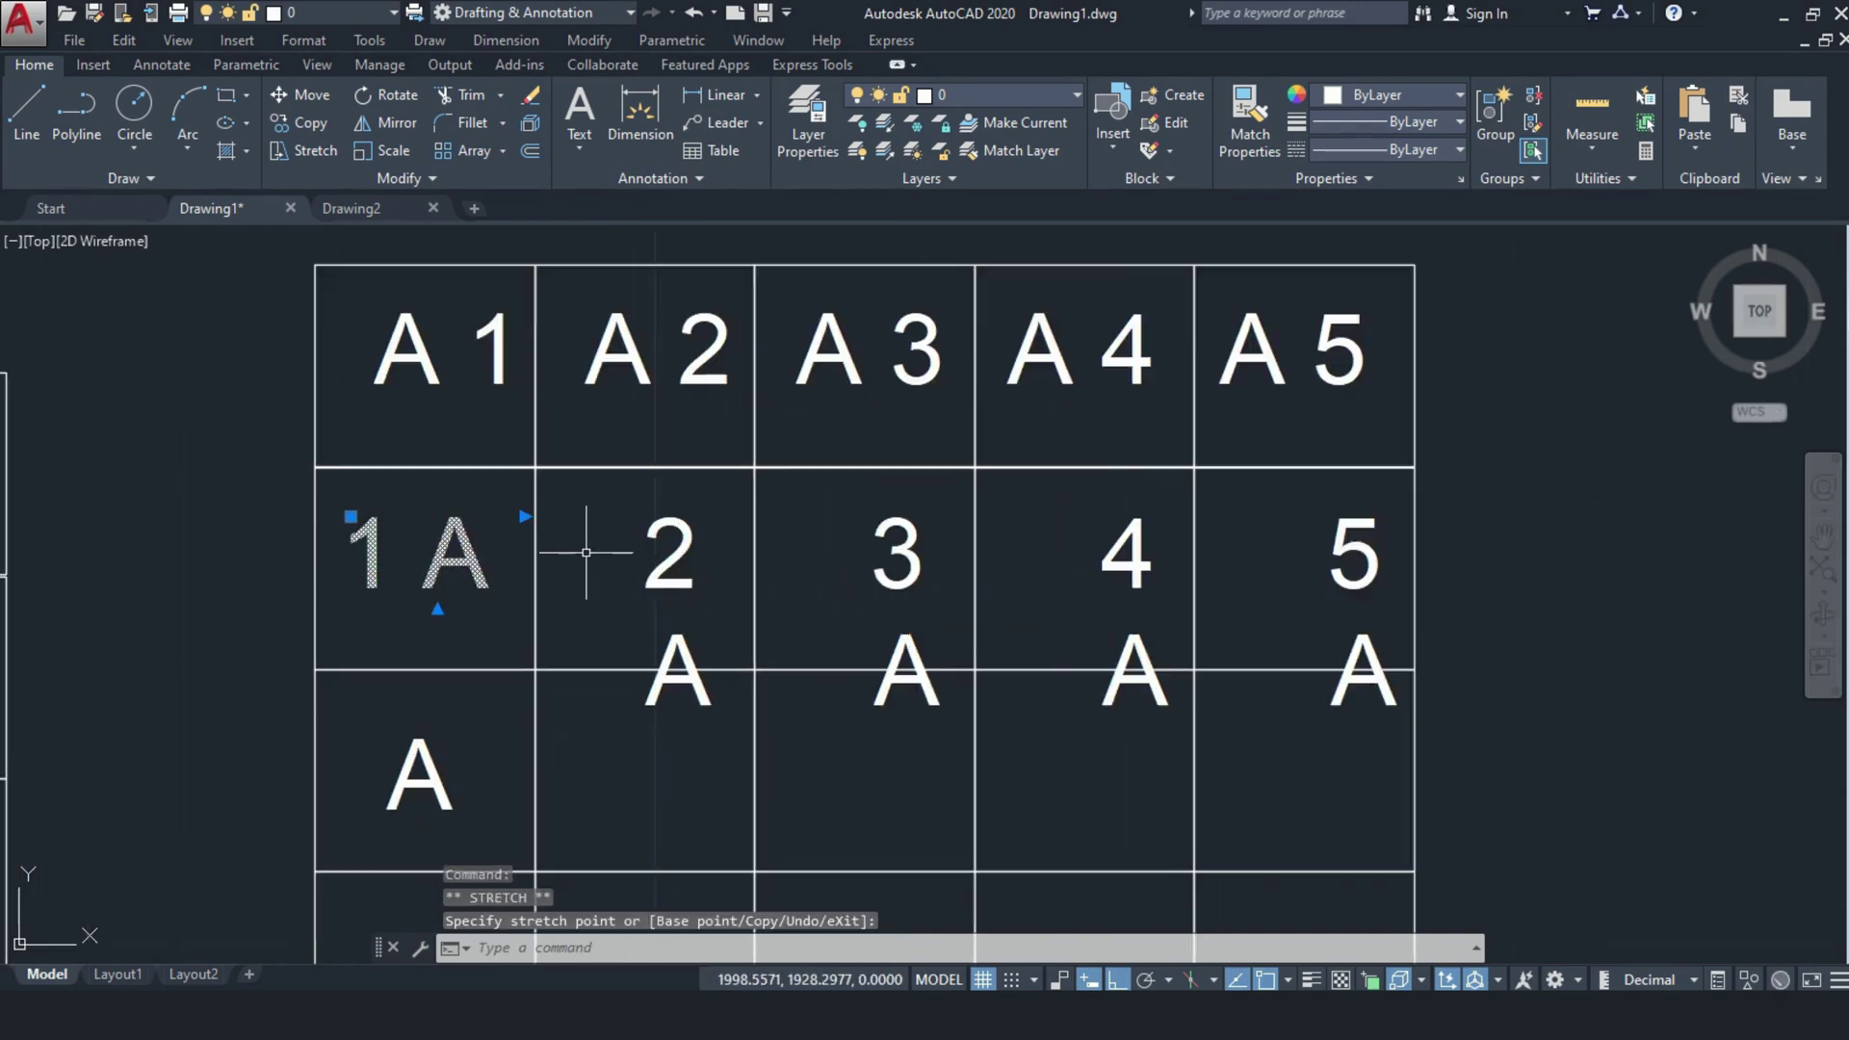
click(677, 540)
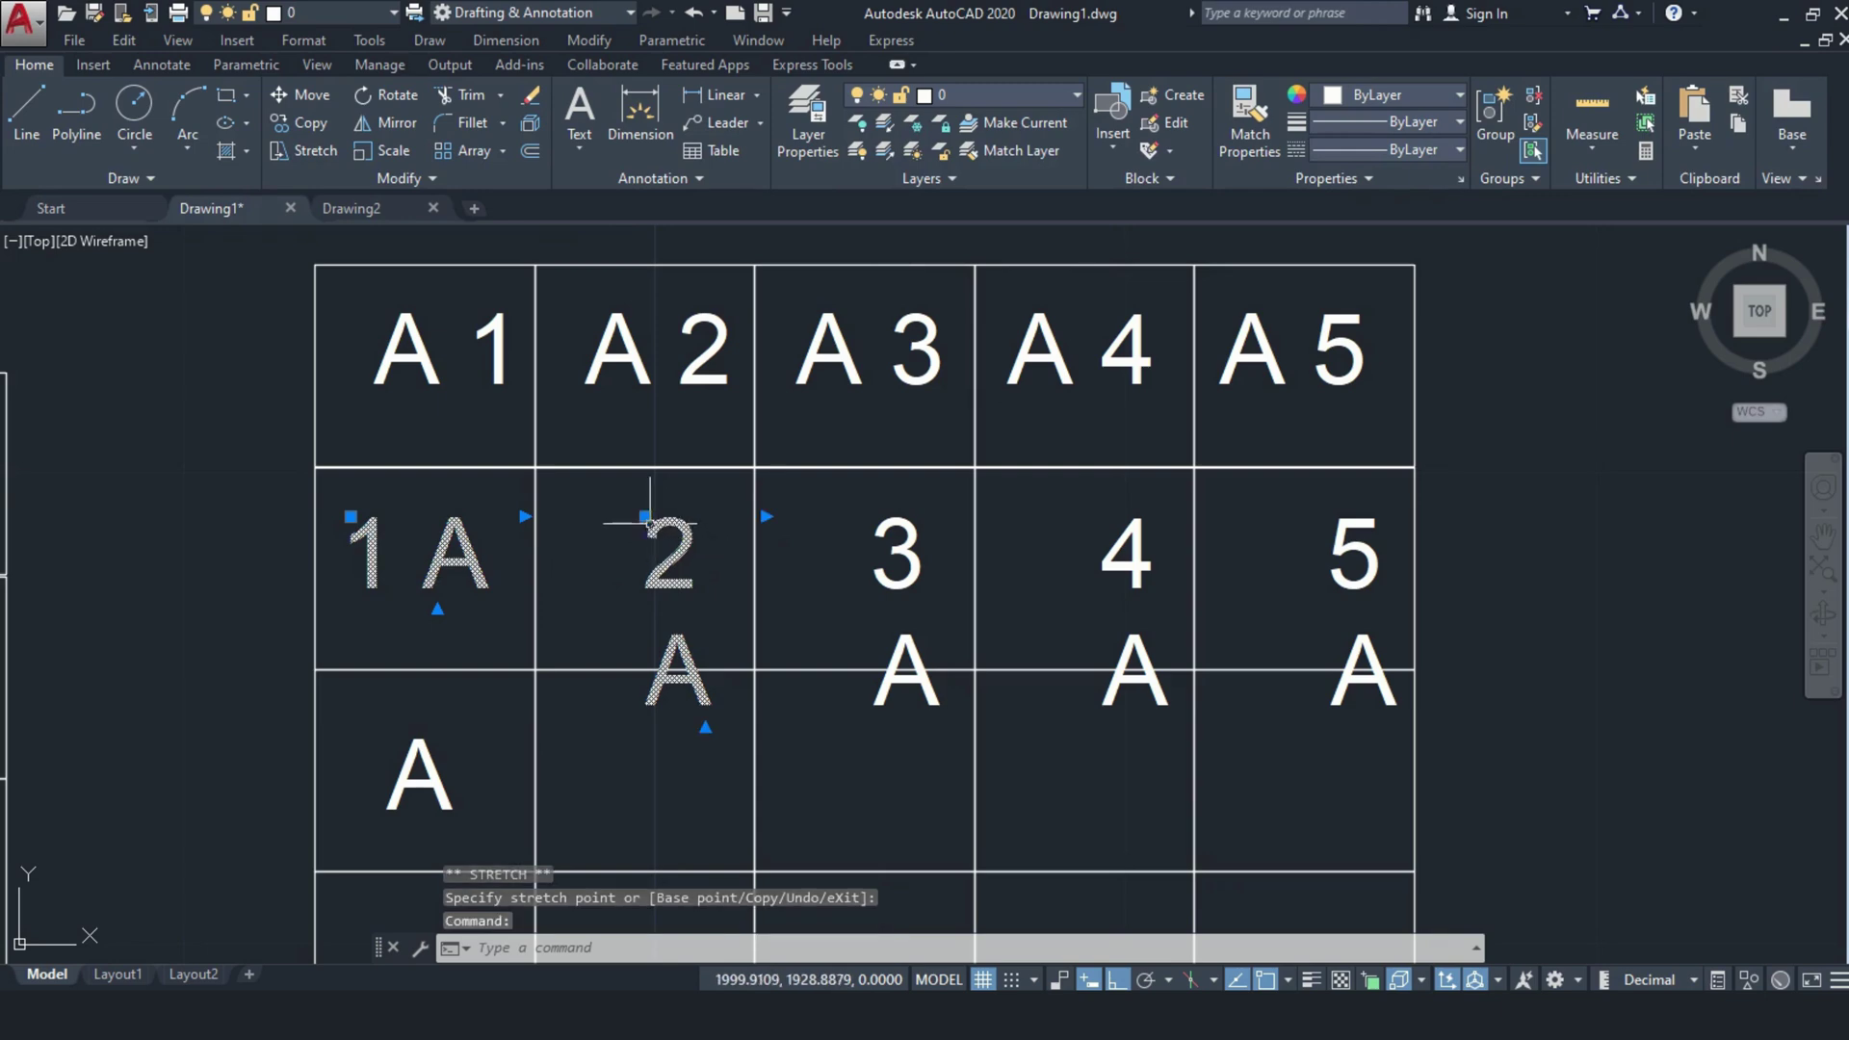
click(645, 517)
click(570, 517)
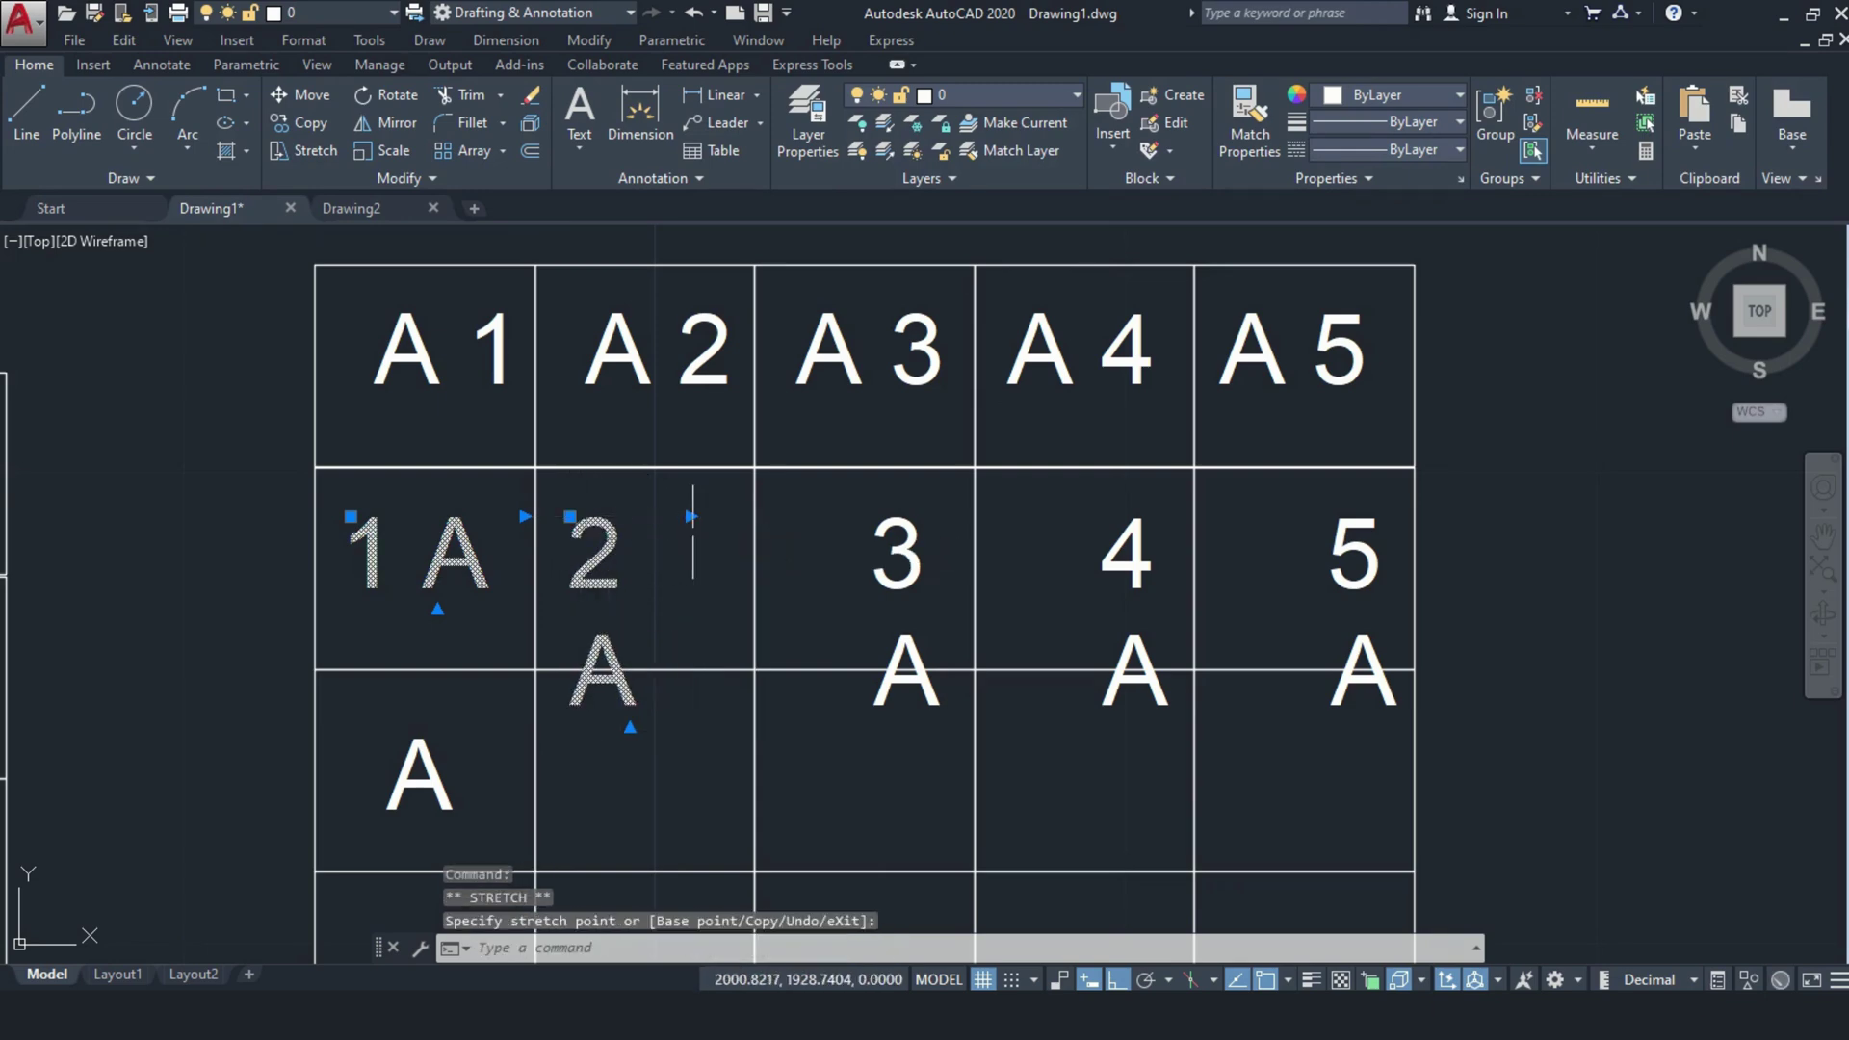
click(690, 517)
click(756, 517)
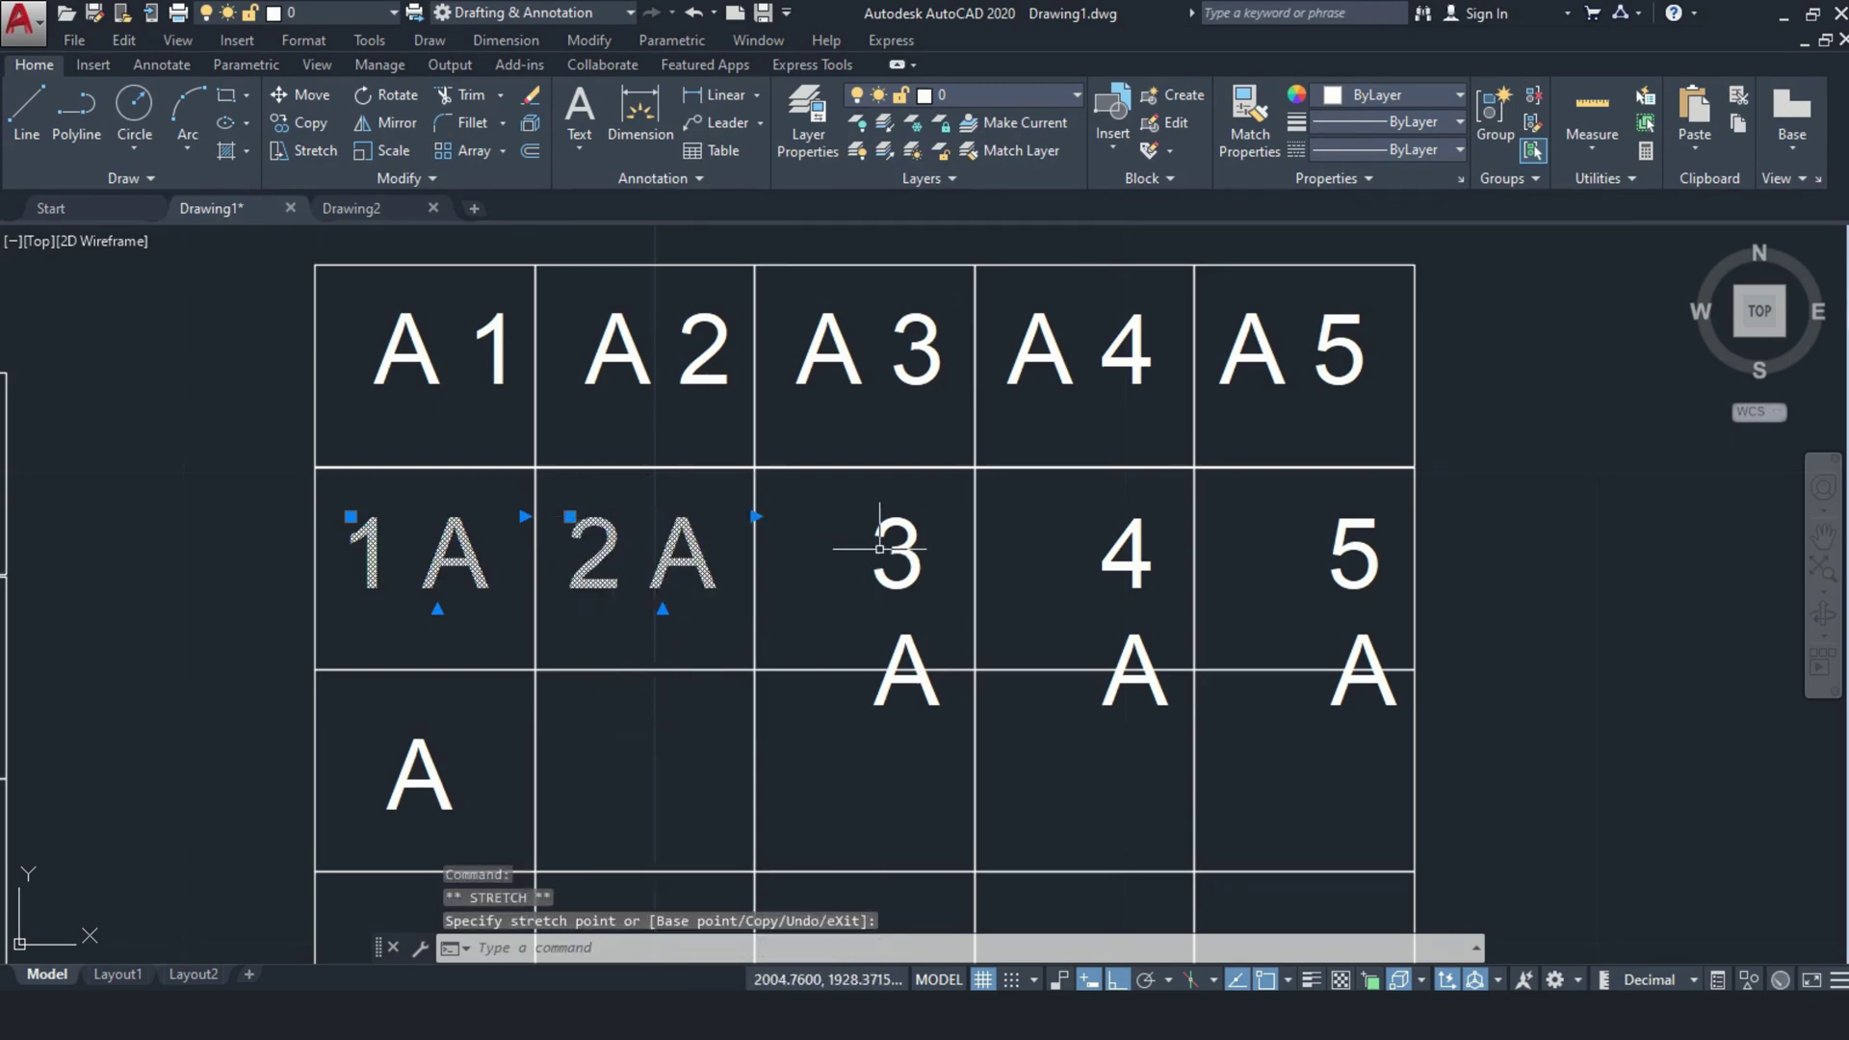
Step: Shift the texts in the second row's third and fourth cells left and widen their boxes so each fits on one line
click(895, 544)
click(873, 517)
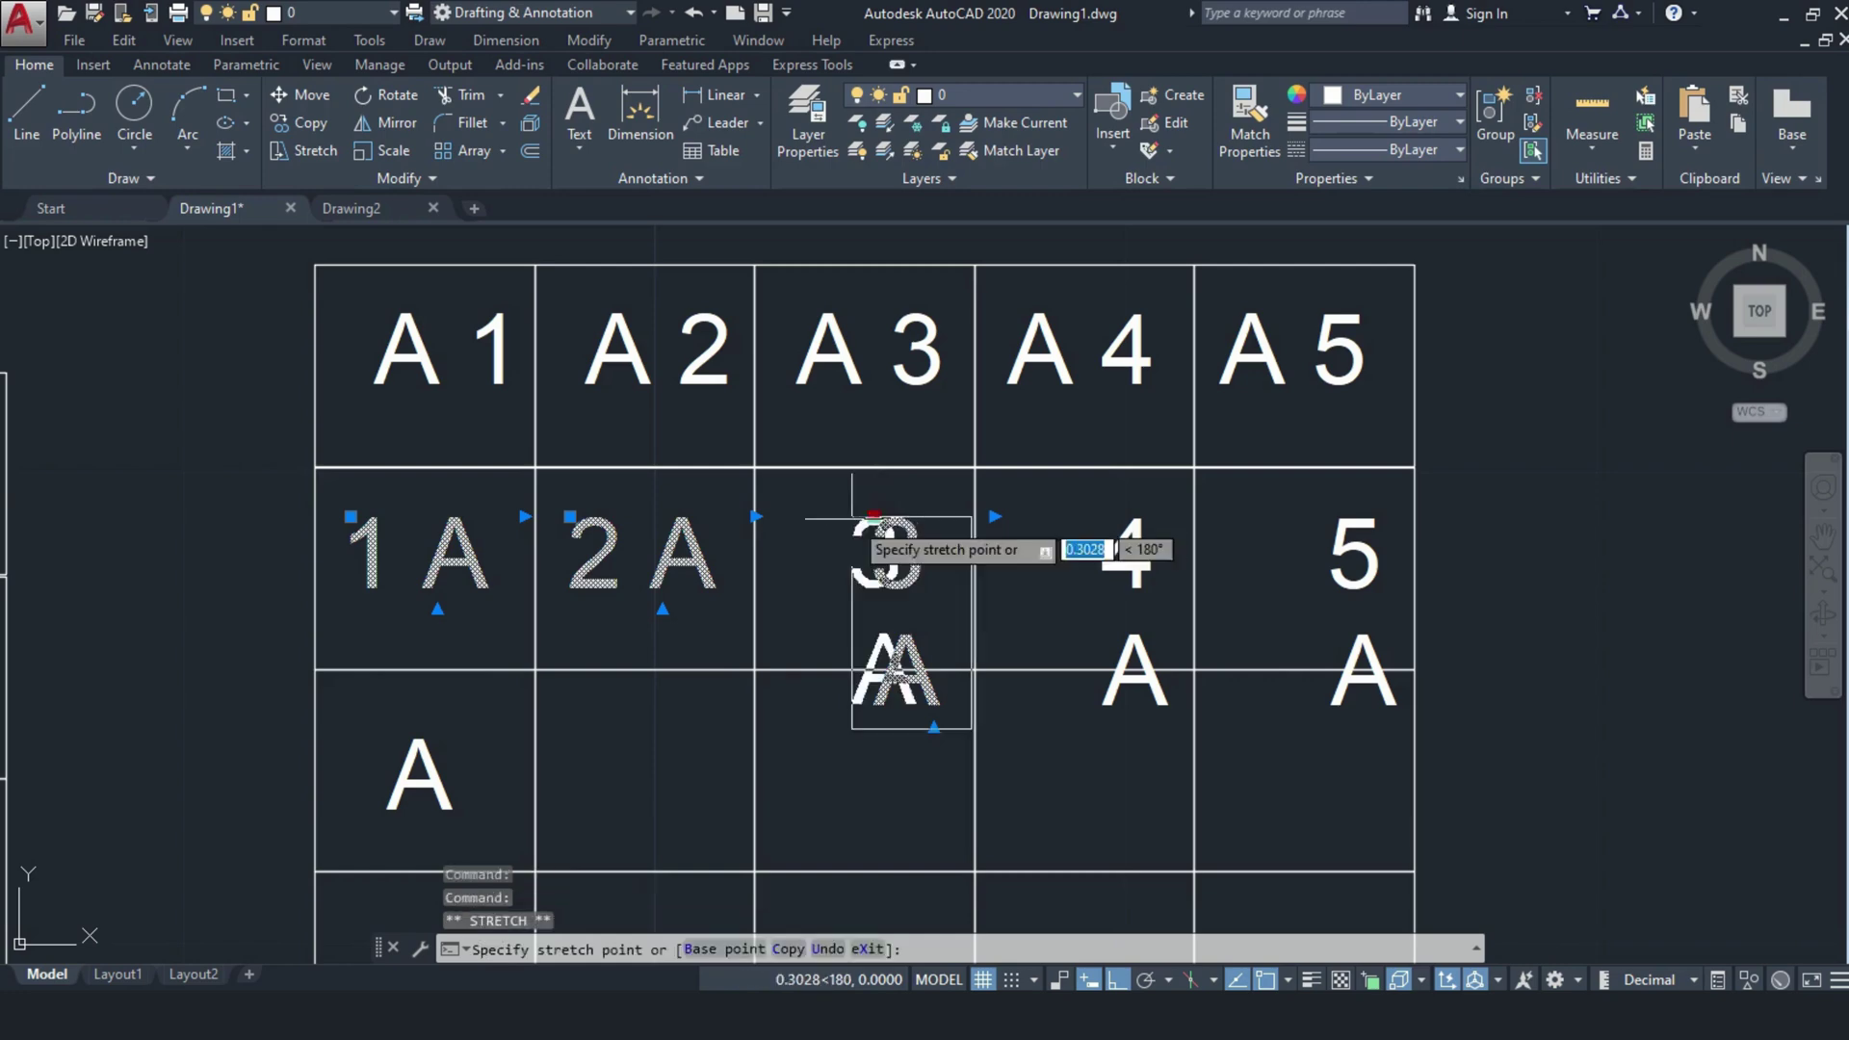
click(791, 518)
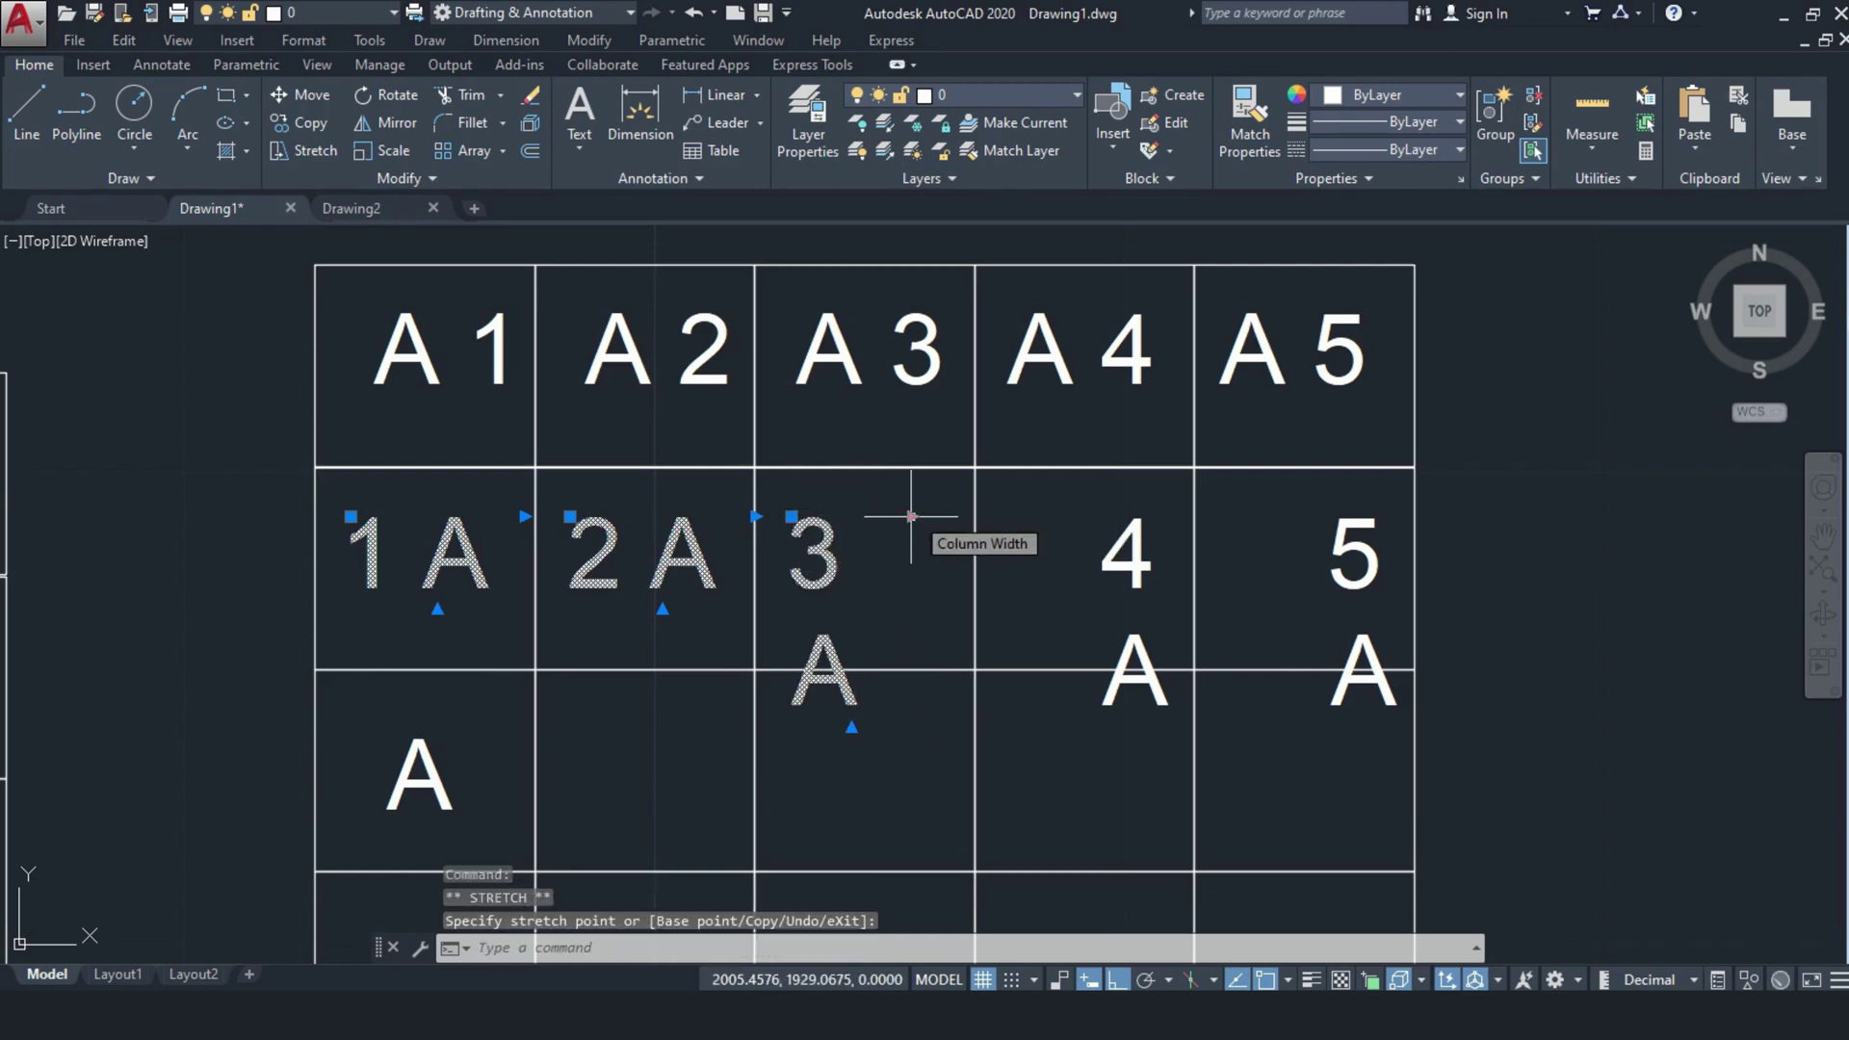
click(911, 517)
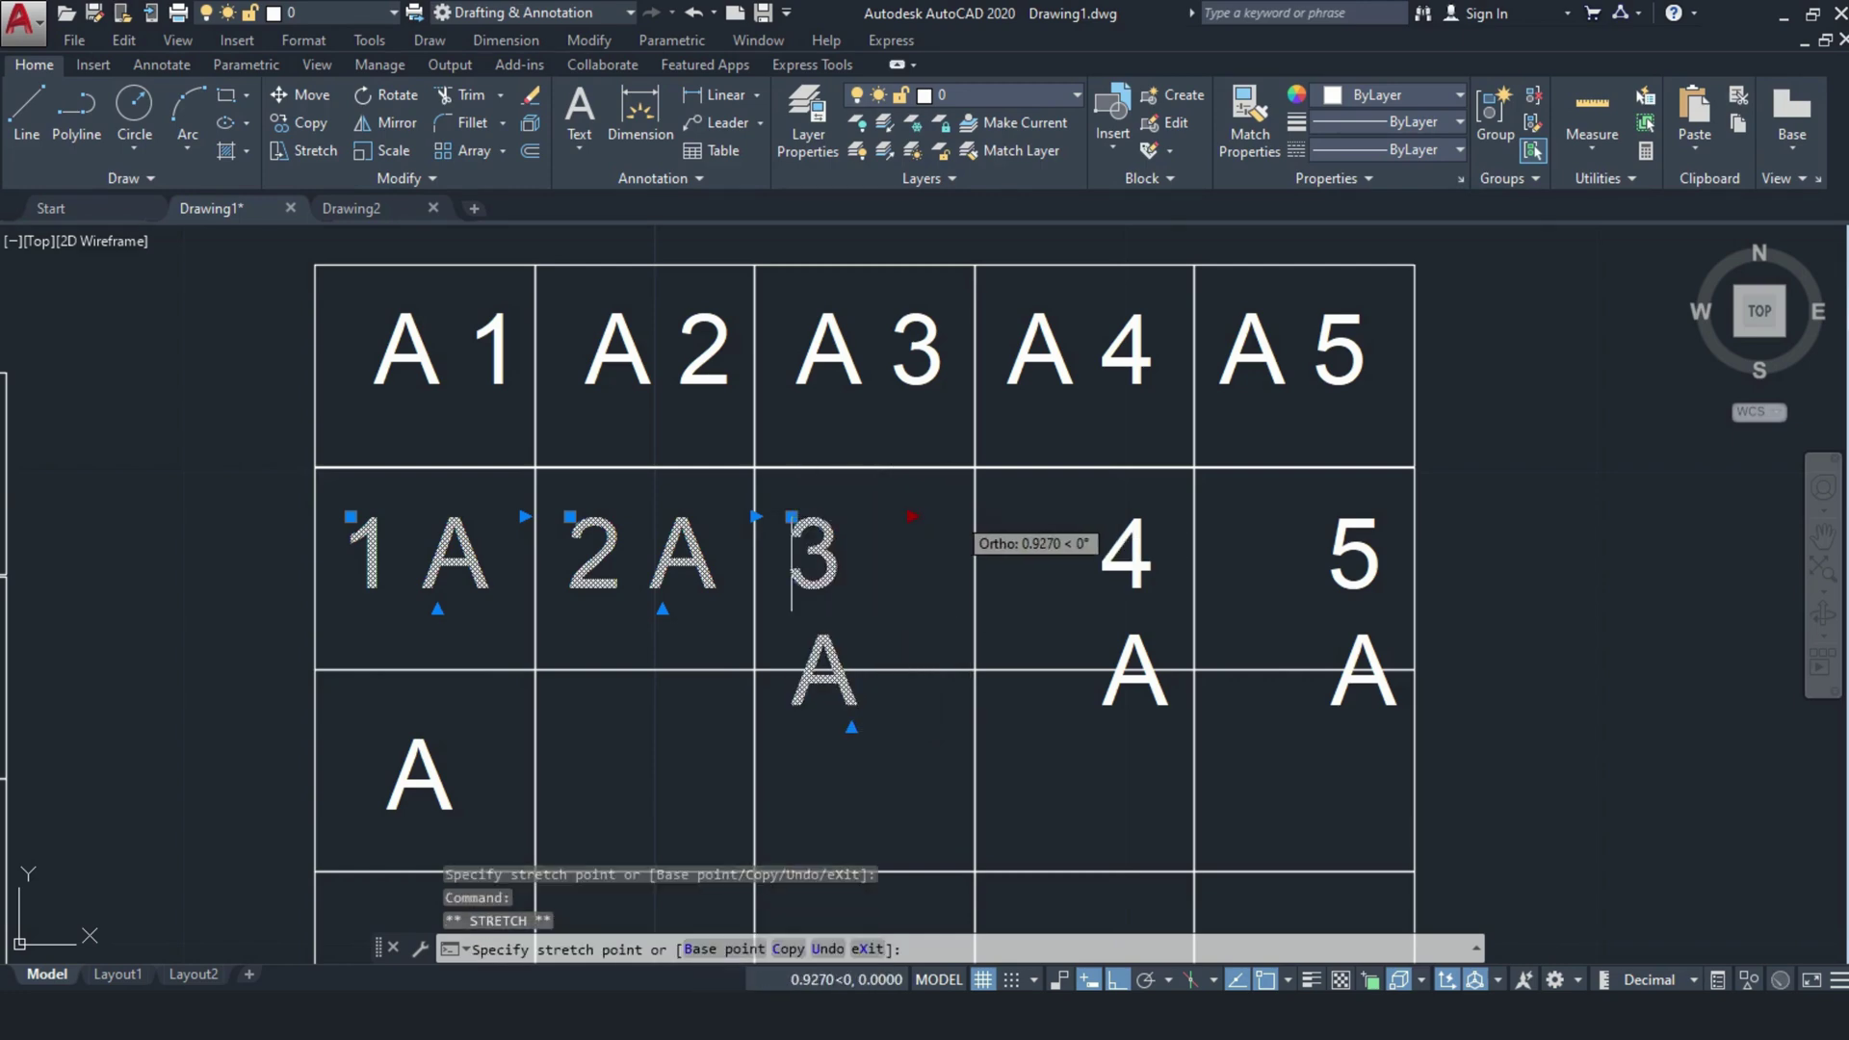
click(956, 517)
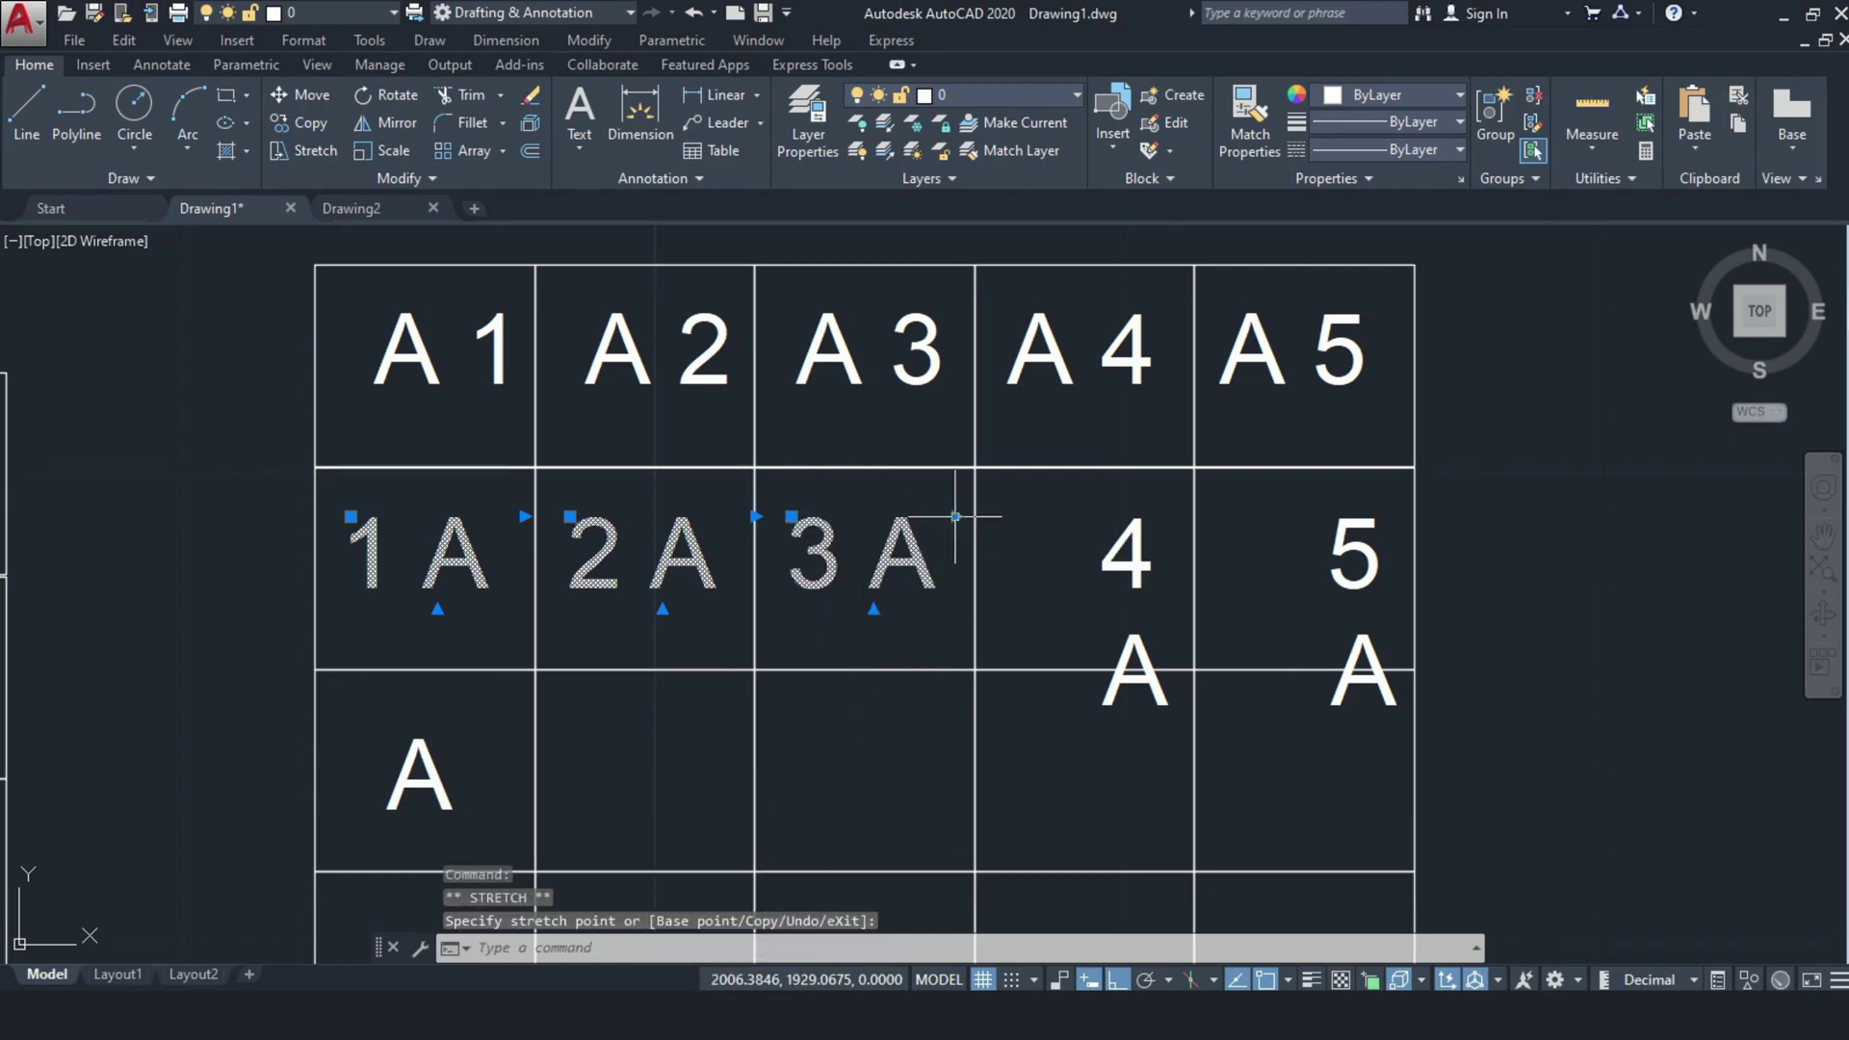
click(1122, 551)
click(1102, 517)
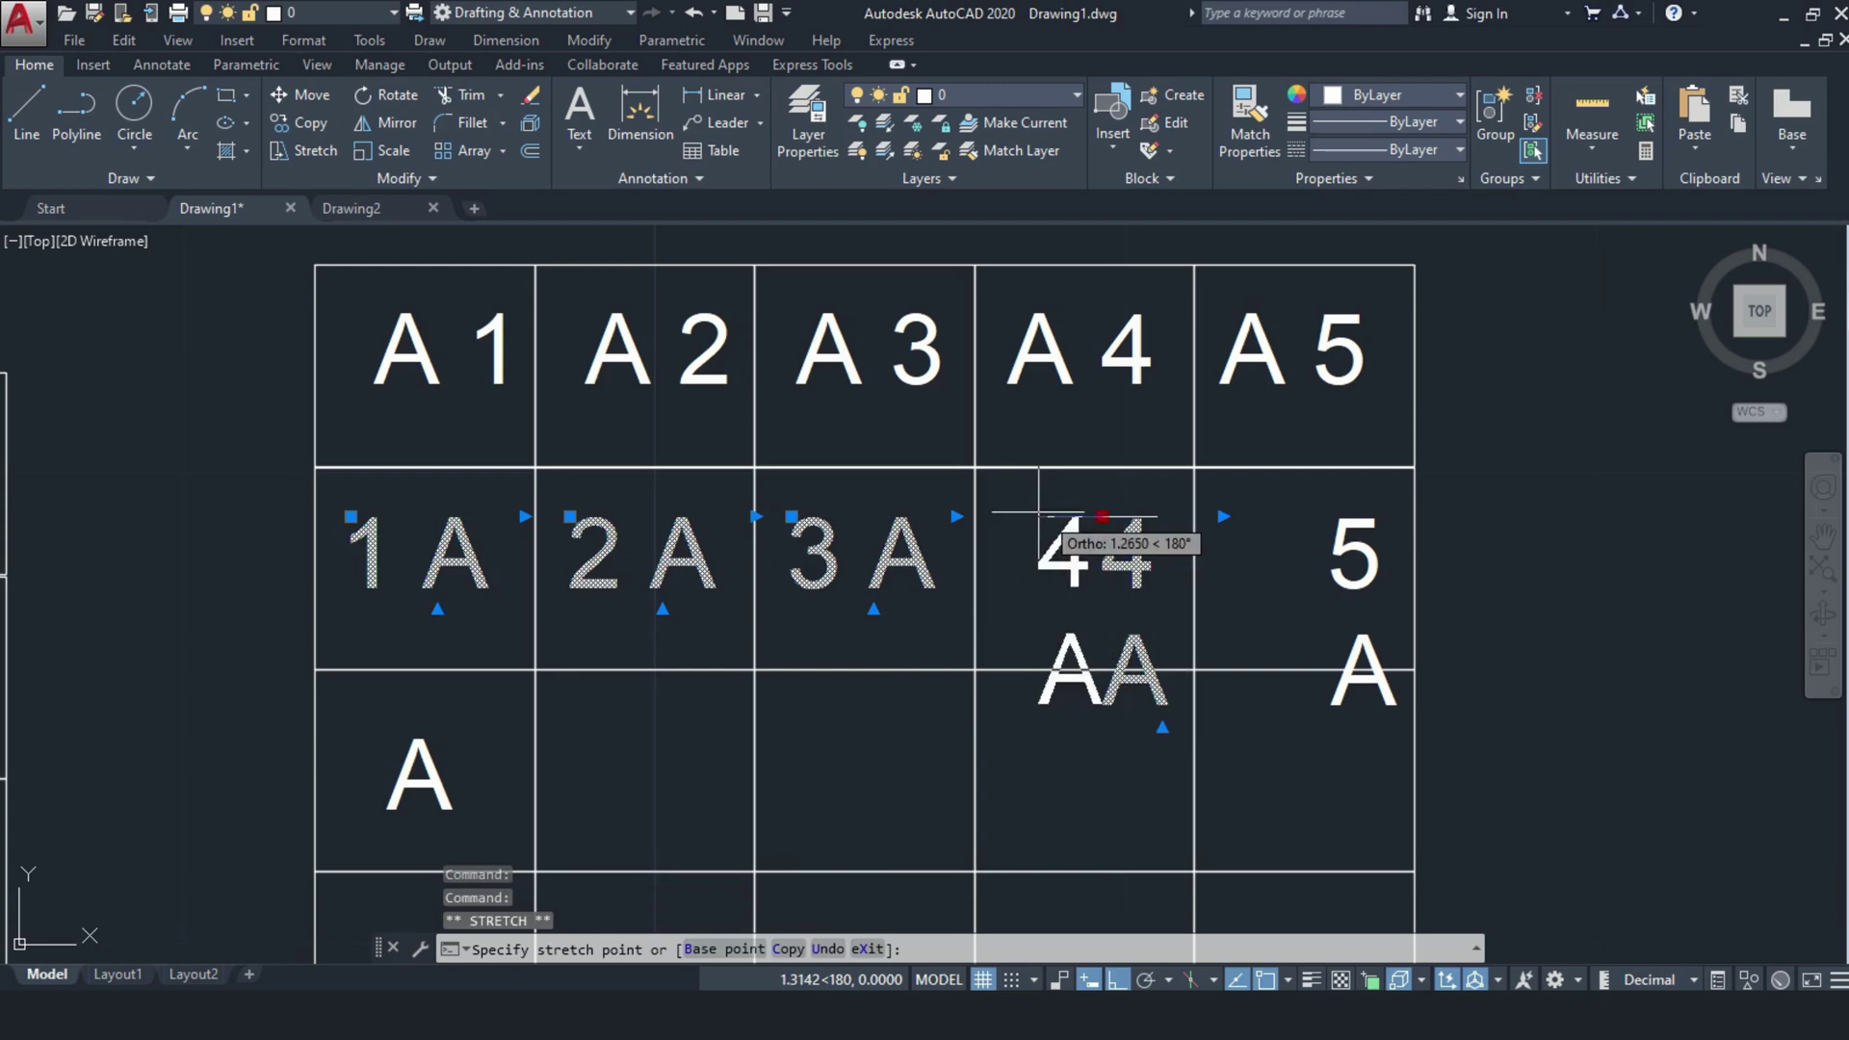
click(1020, 517)
click(1141, 517)
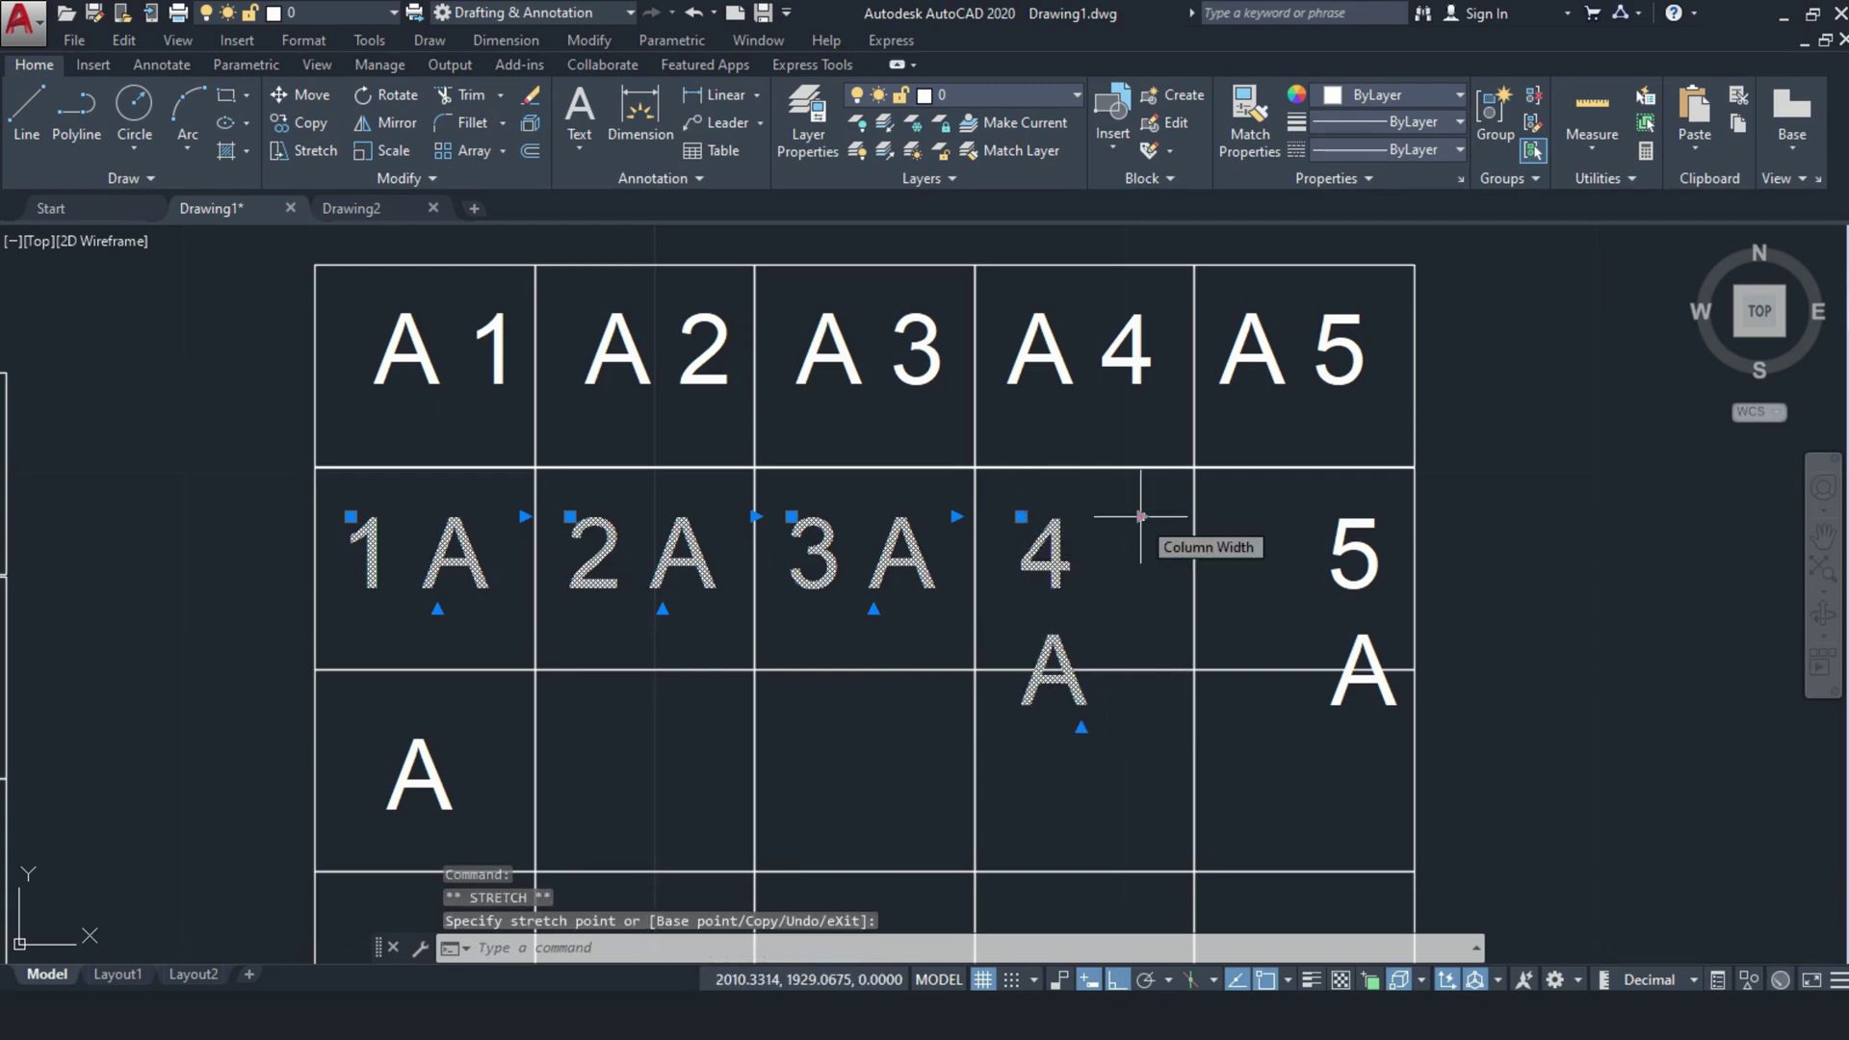
click(1192, 517)
Step: Shift the second row's fifth-cell text left and widen its box so it fits on one line
click(1348, 539)
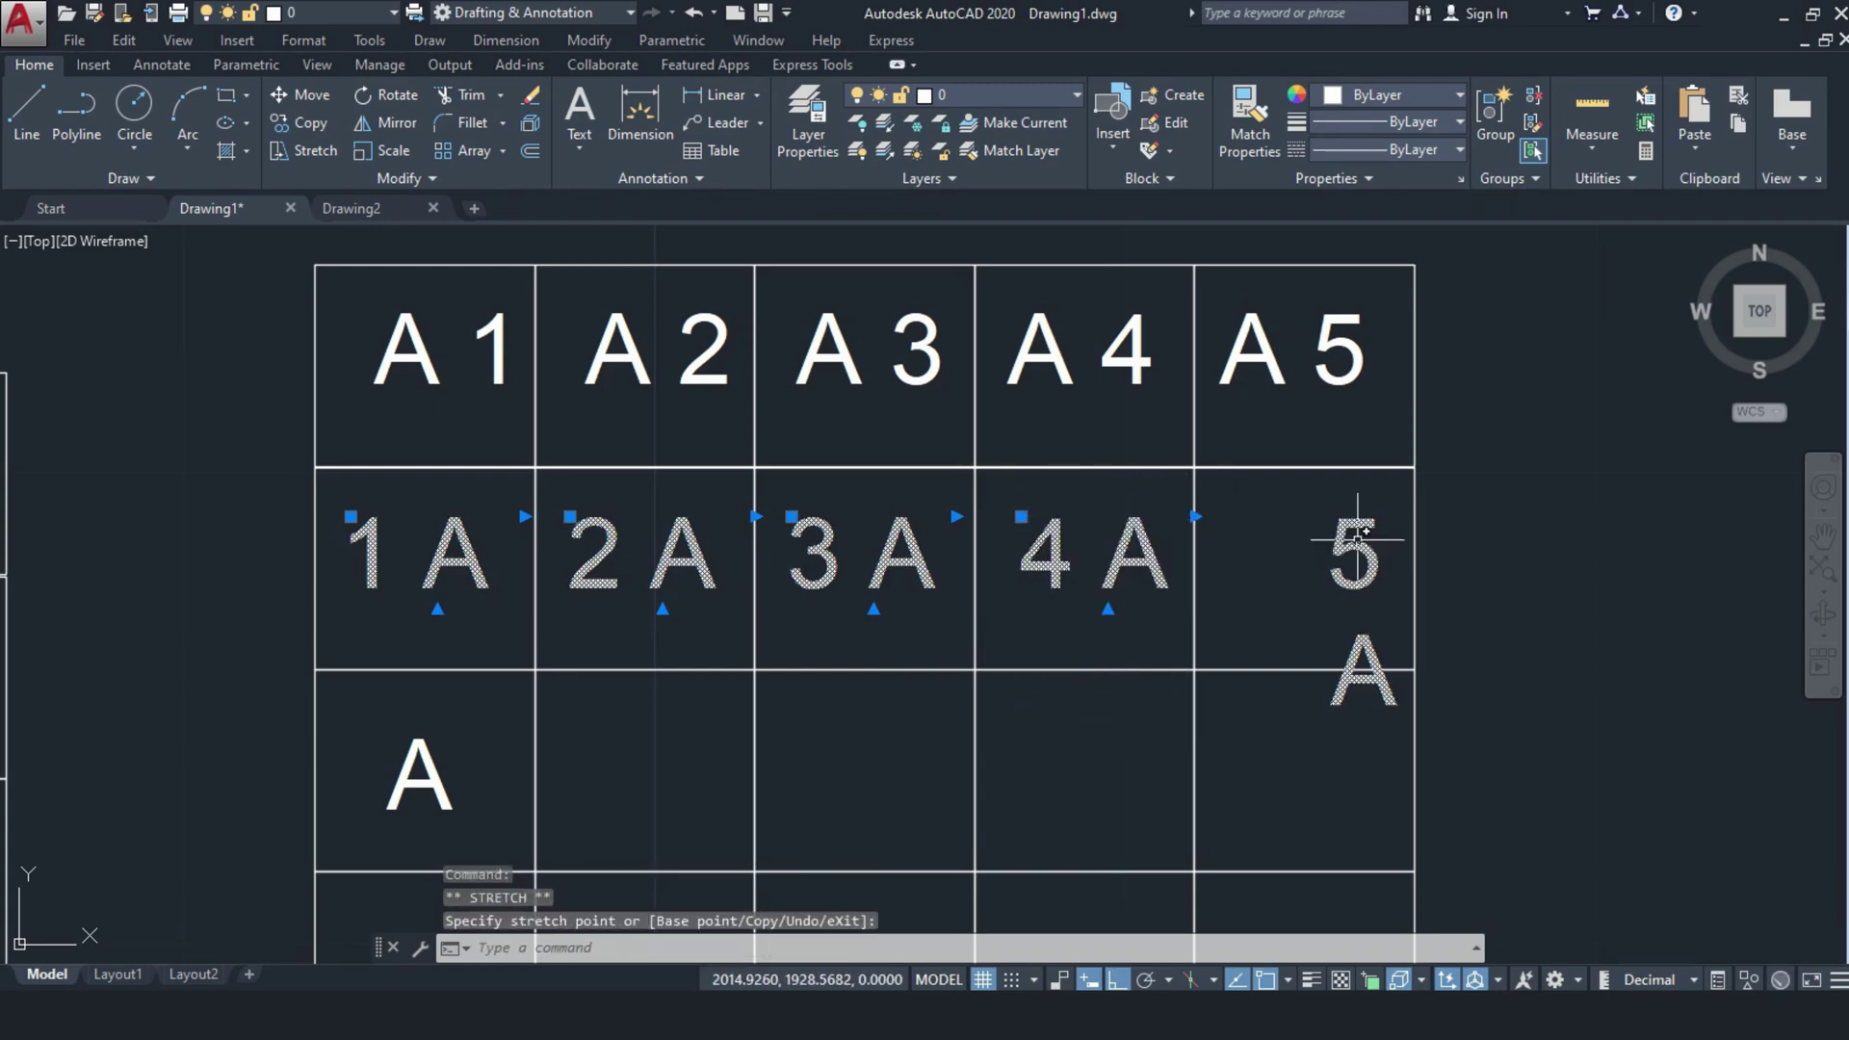
click(1331, 517)
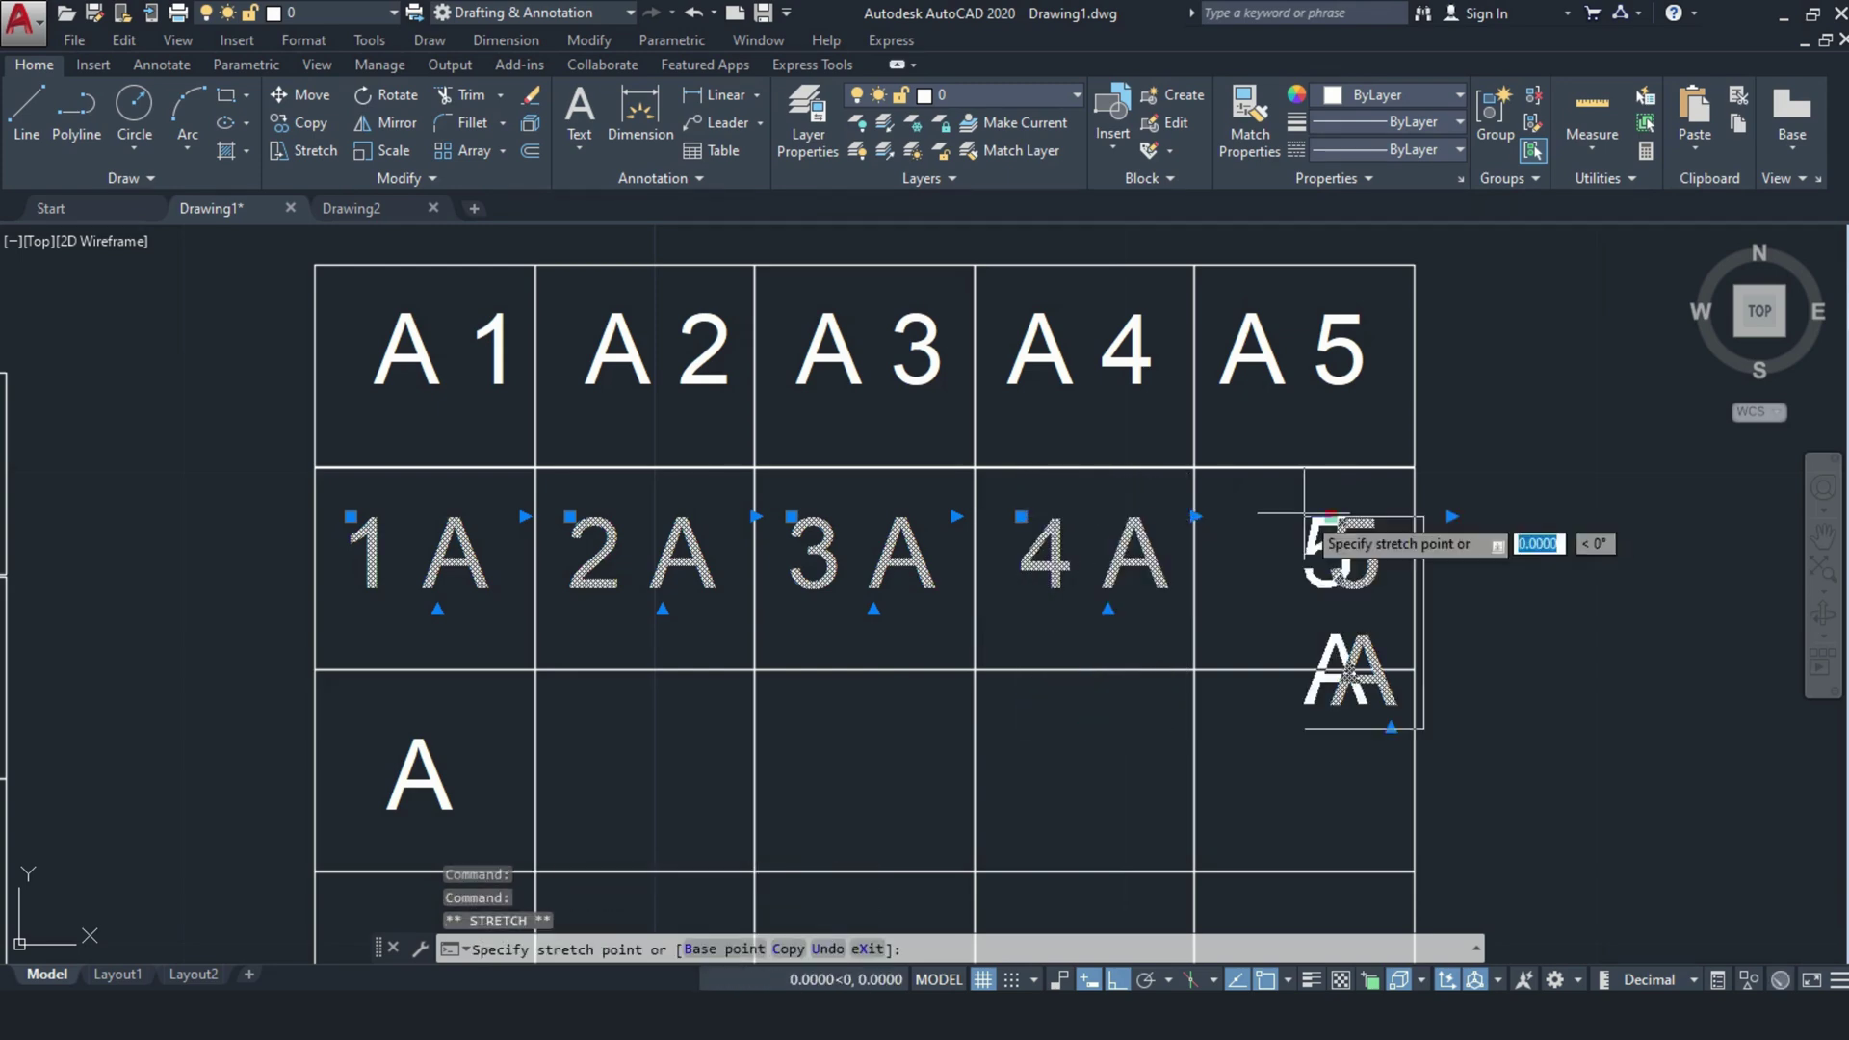
click(1249, 517)
click(1372, 517)
click(1430, 526)
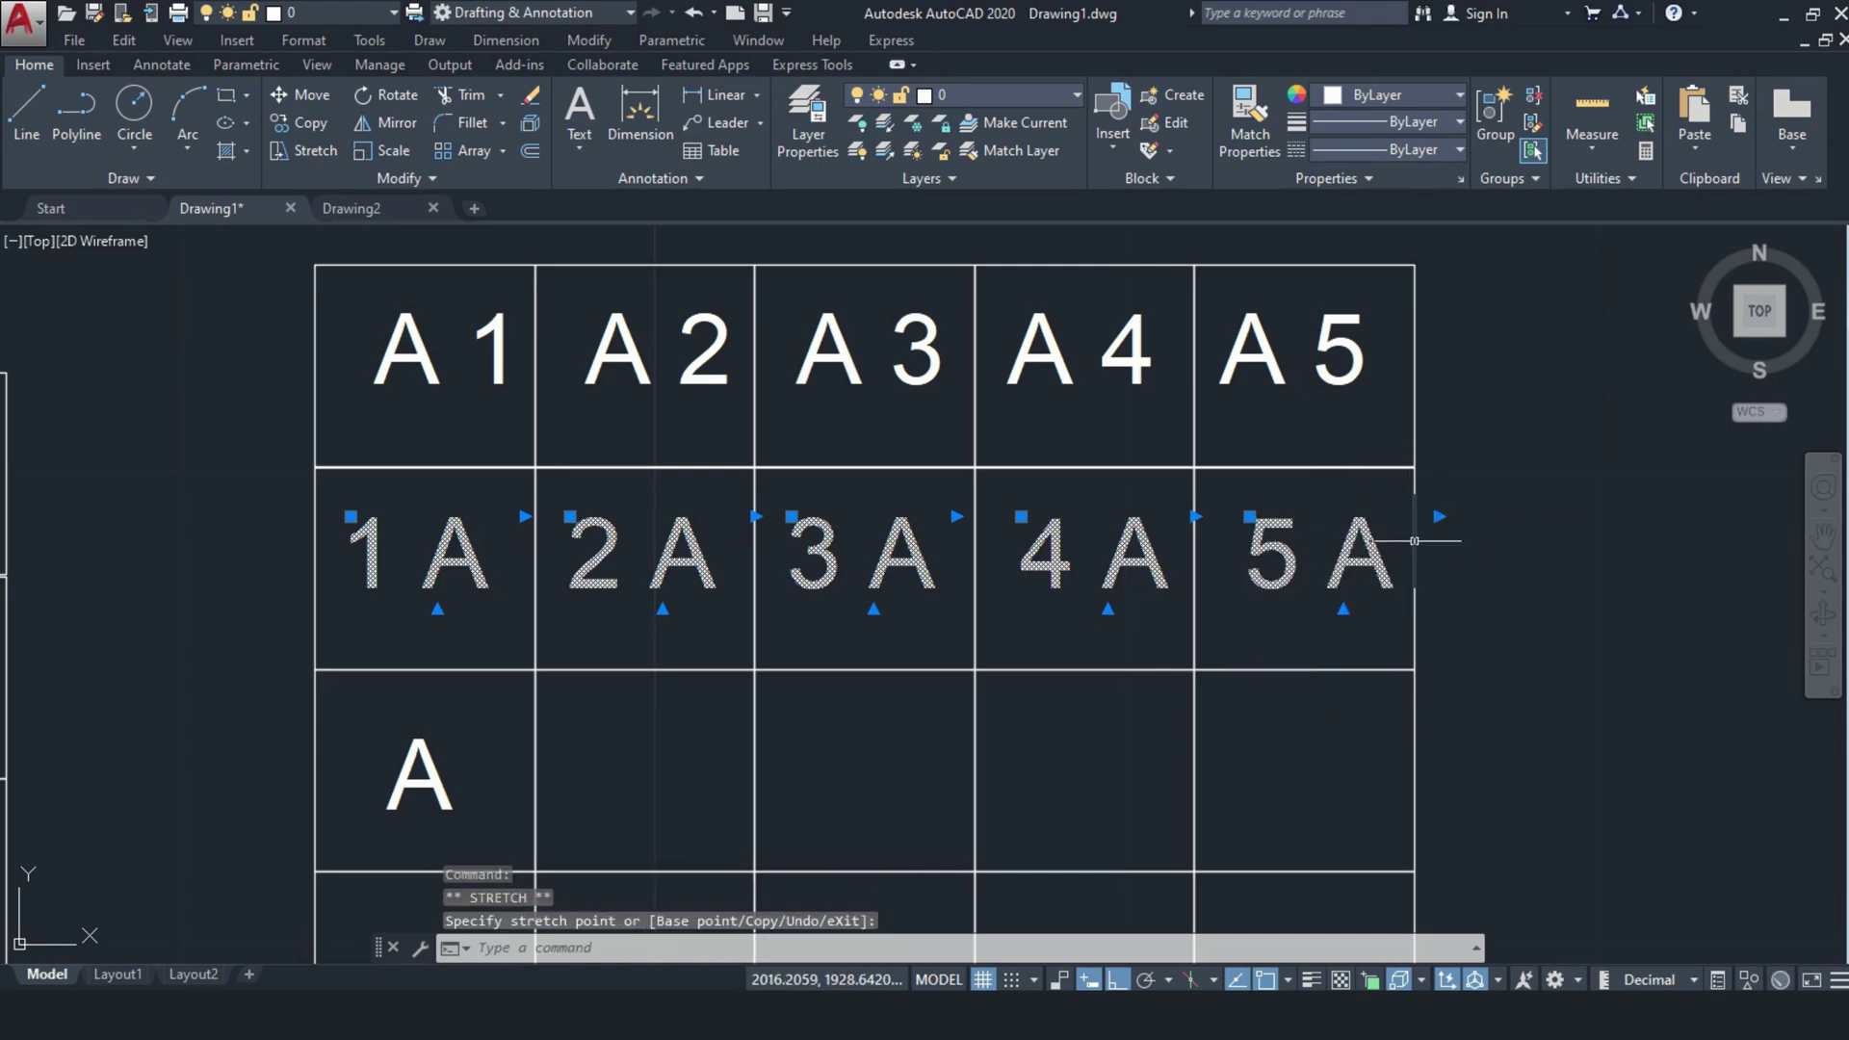
key(Escape)
Step: Set the text height of the "A" in the third row's first cell to 1
middle_drag(599, 653, 722, 587)
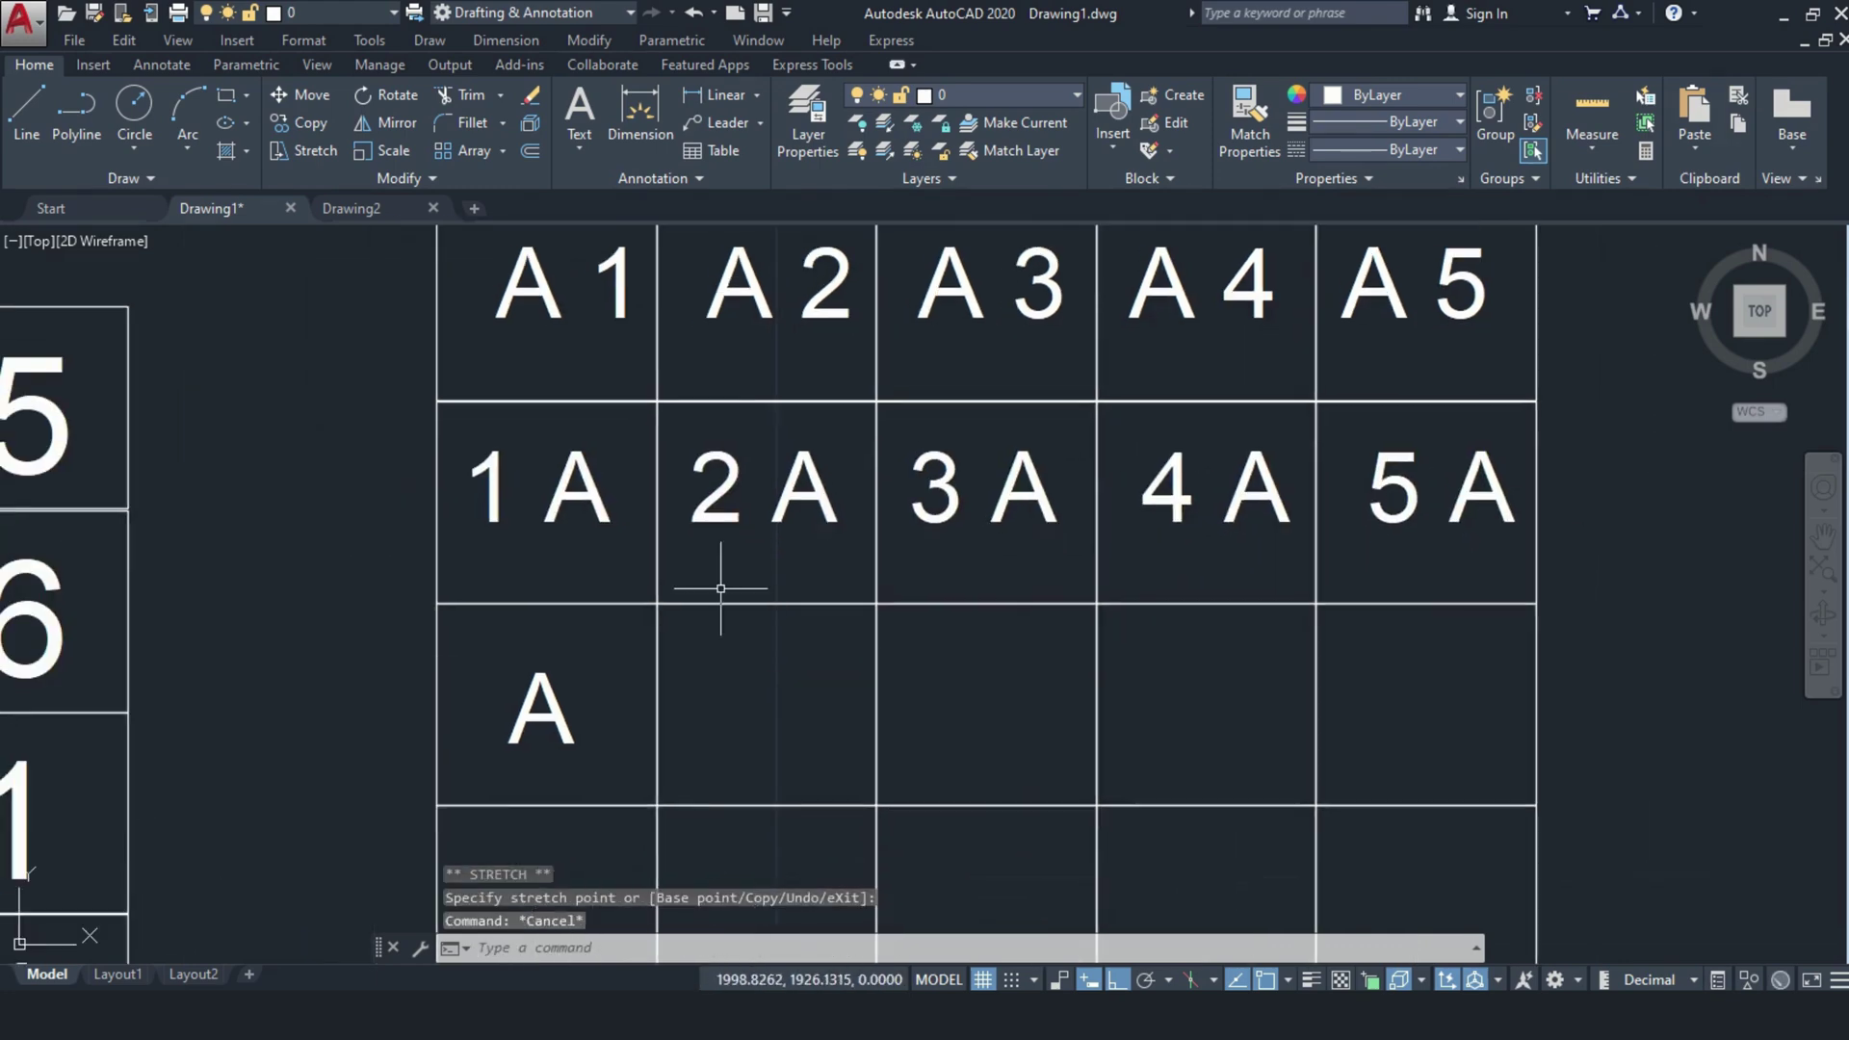
middle_drag(724, 489, 726, 520)
middle_drag(608, 653, 647, 566)
click(599, 656)
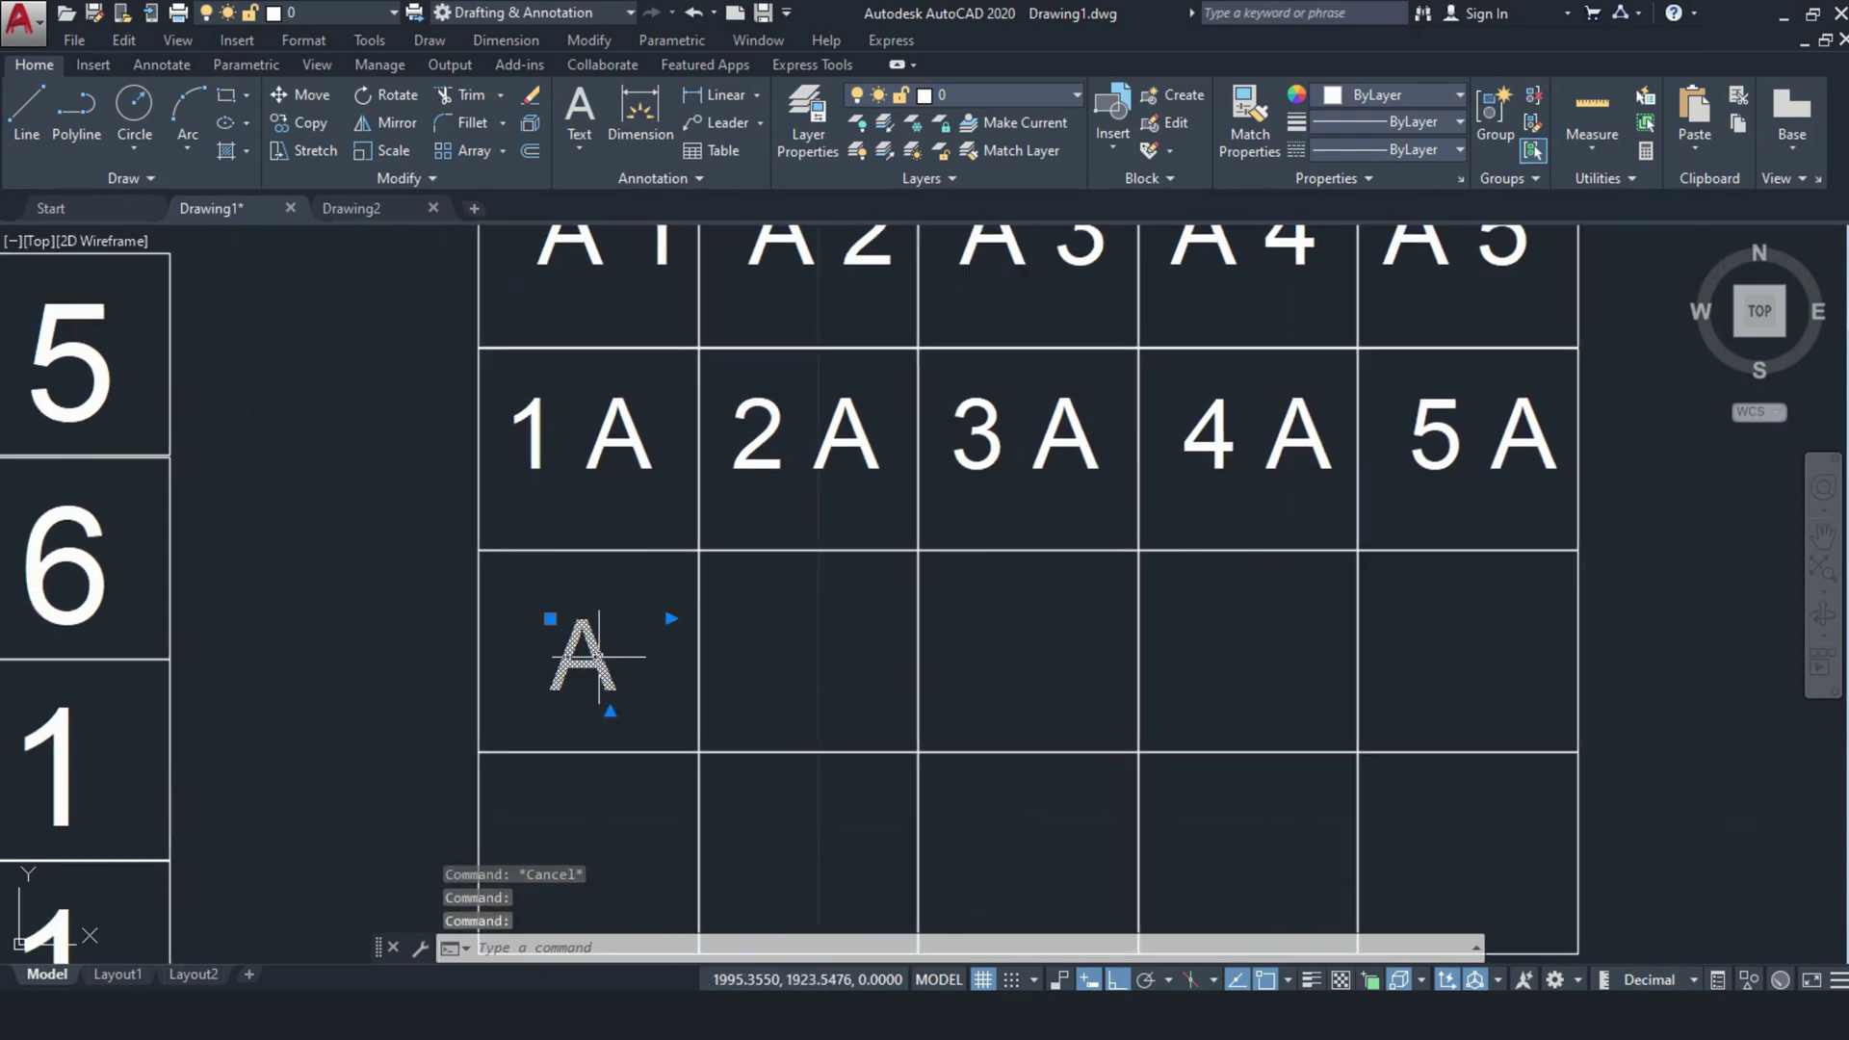
double_click(600, 662)
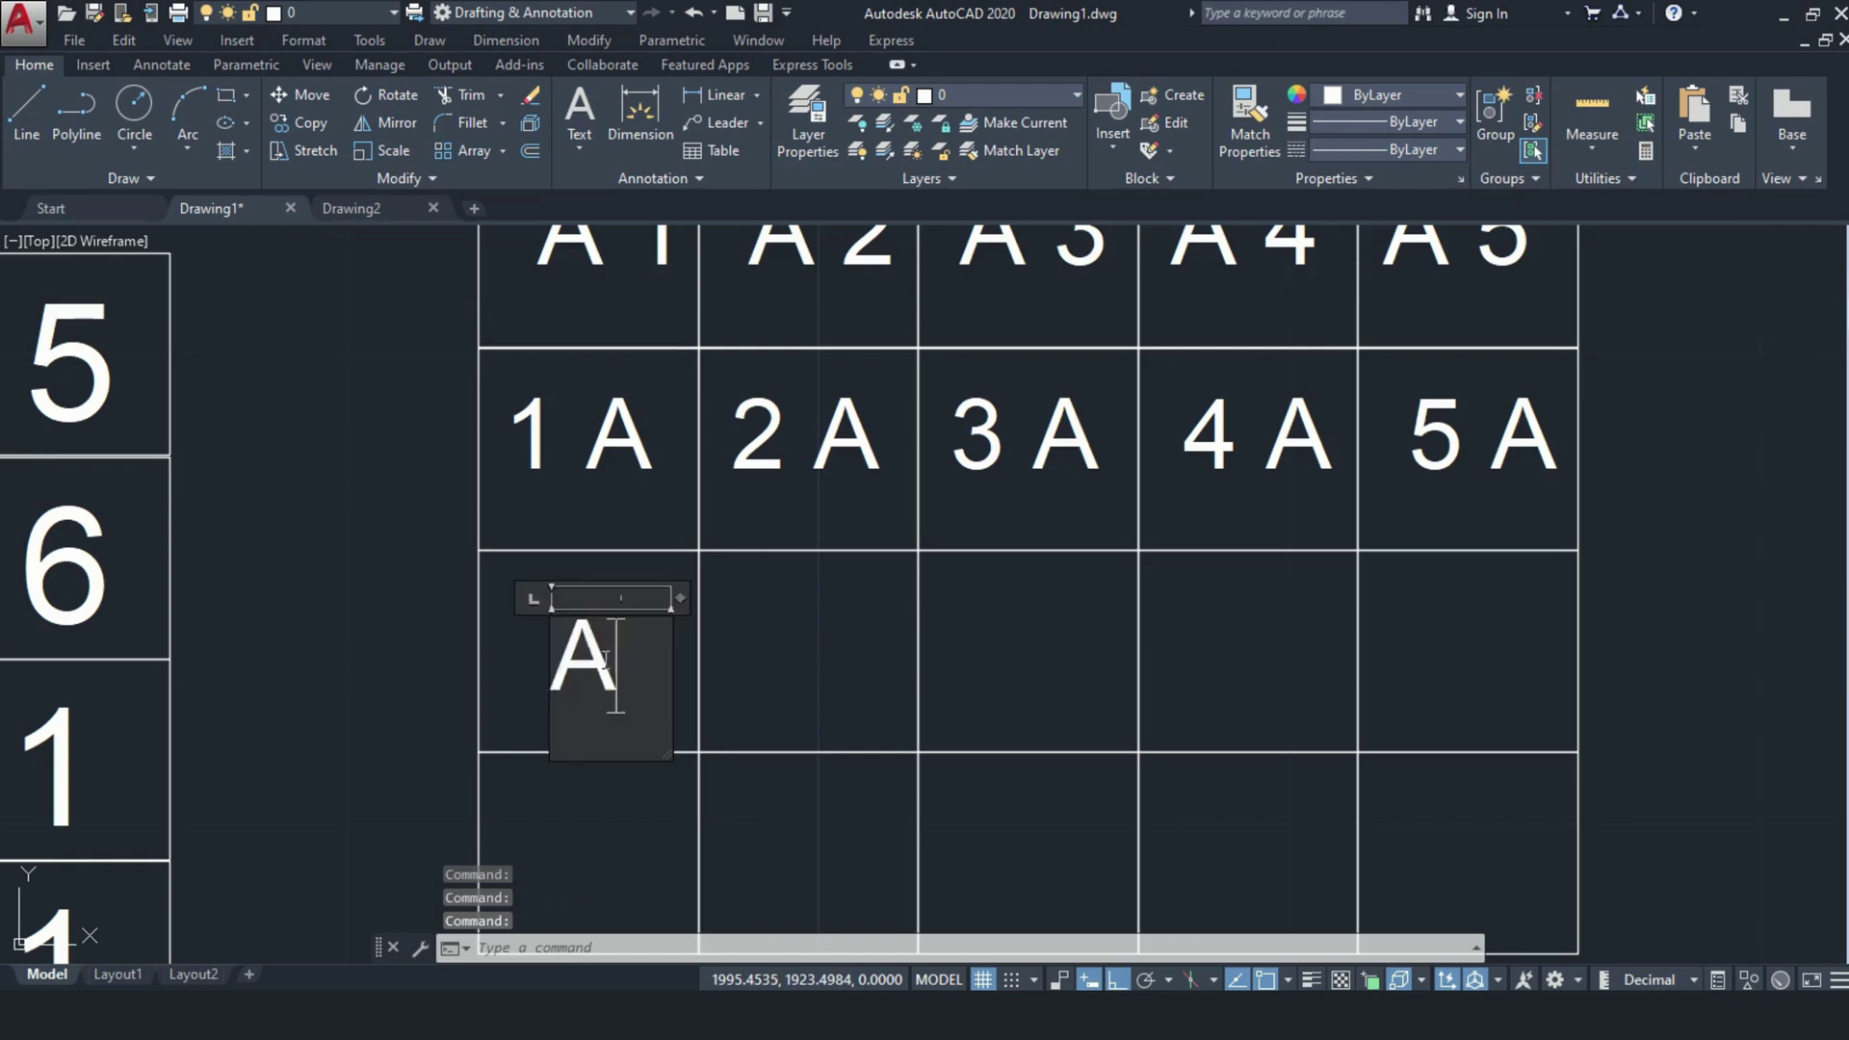
drag(605, 659, 575, 648)
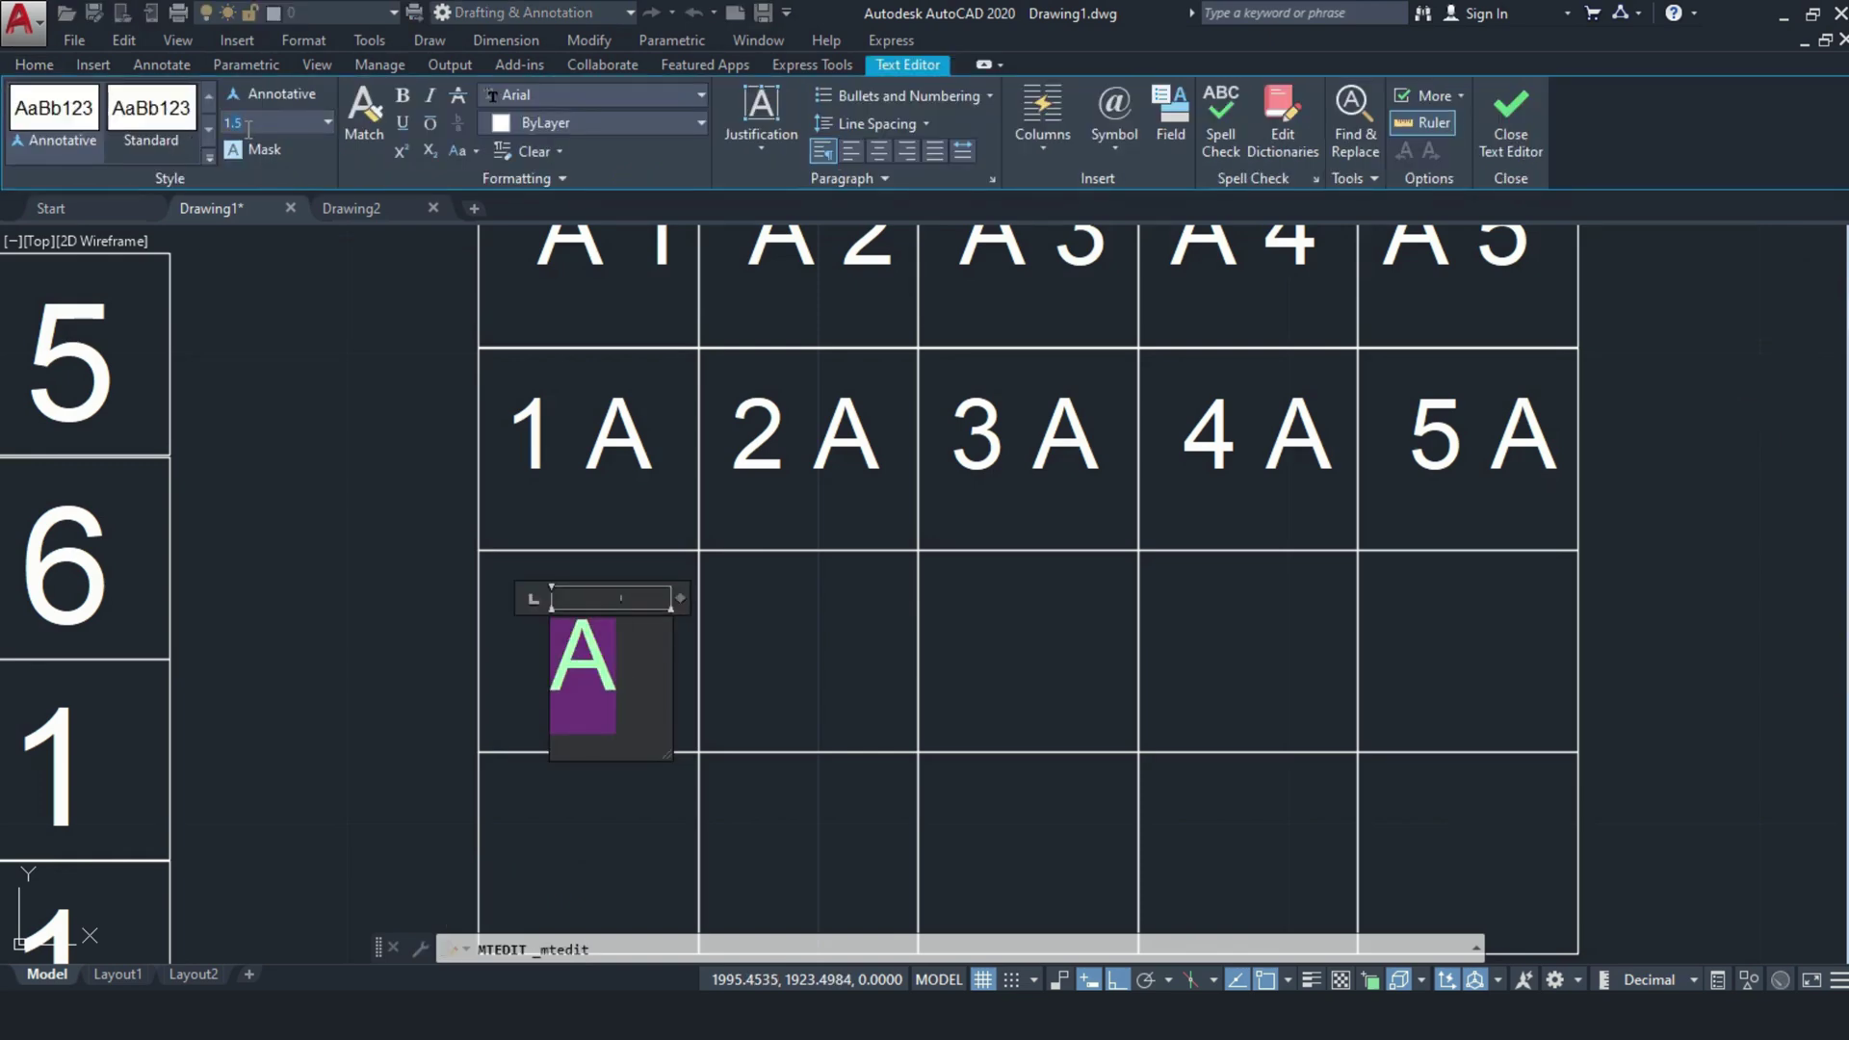
key(Return)
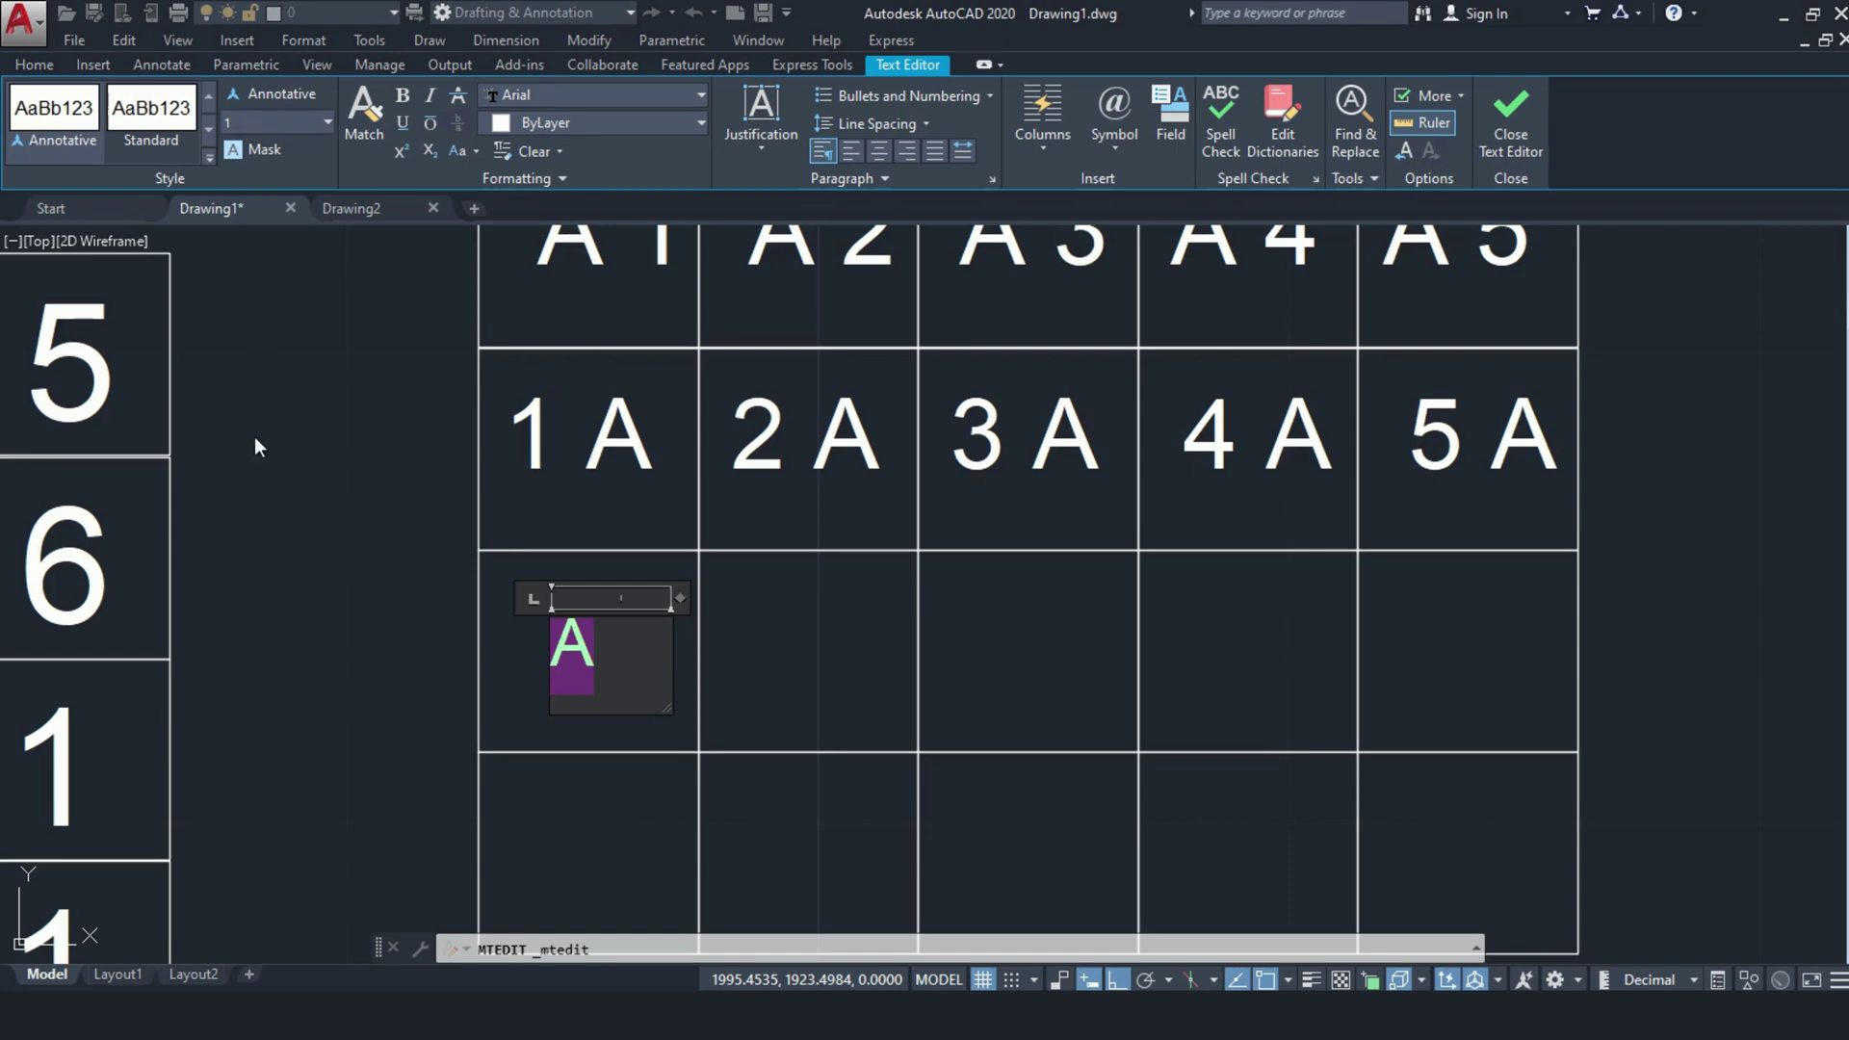
click(359, 604)
Step: Shift the third row's "A" left within its cell and change the text to "AZ"
click(565, 640)
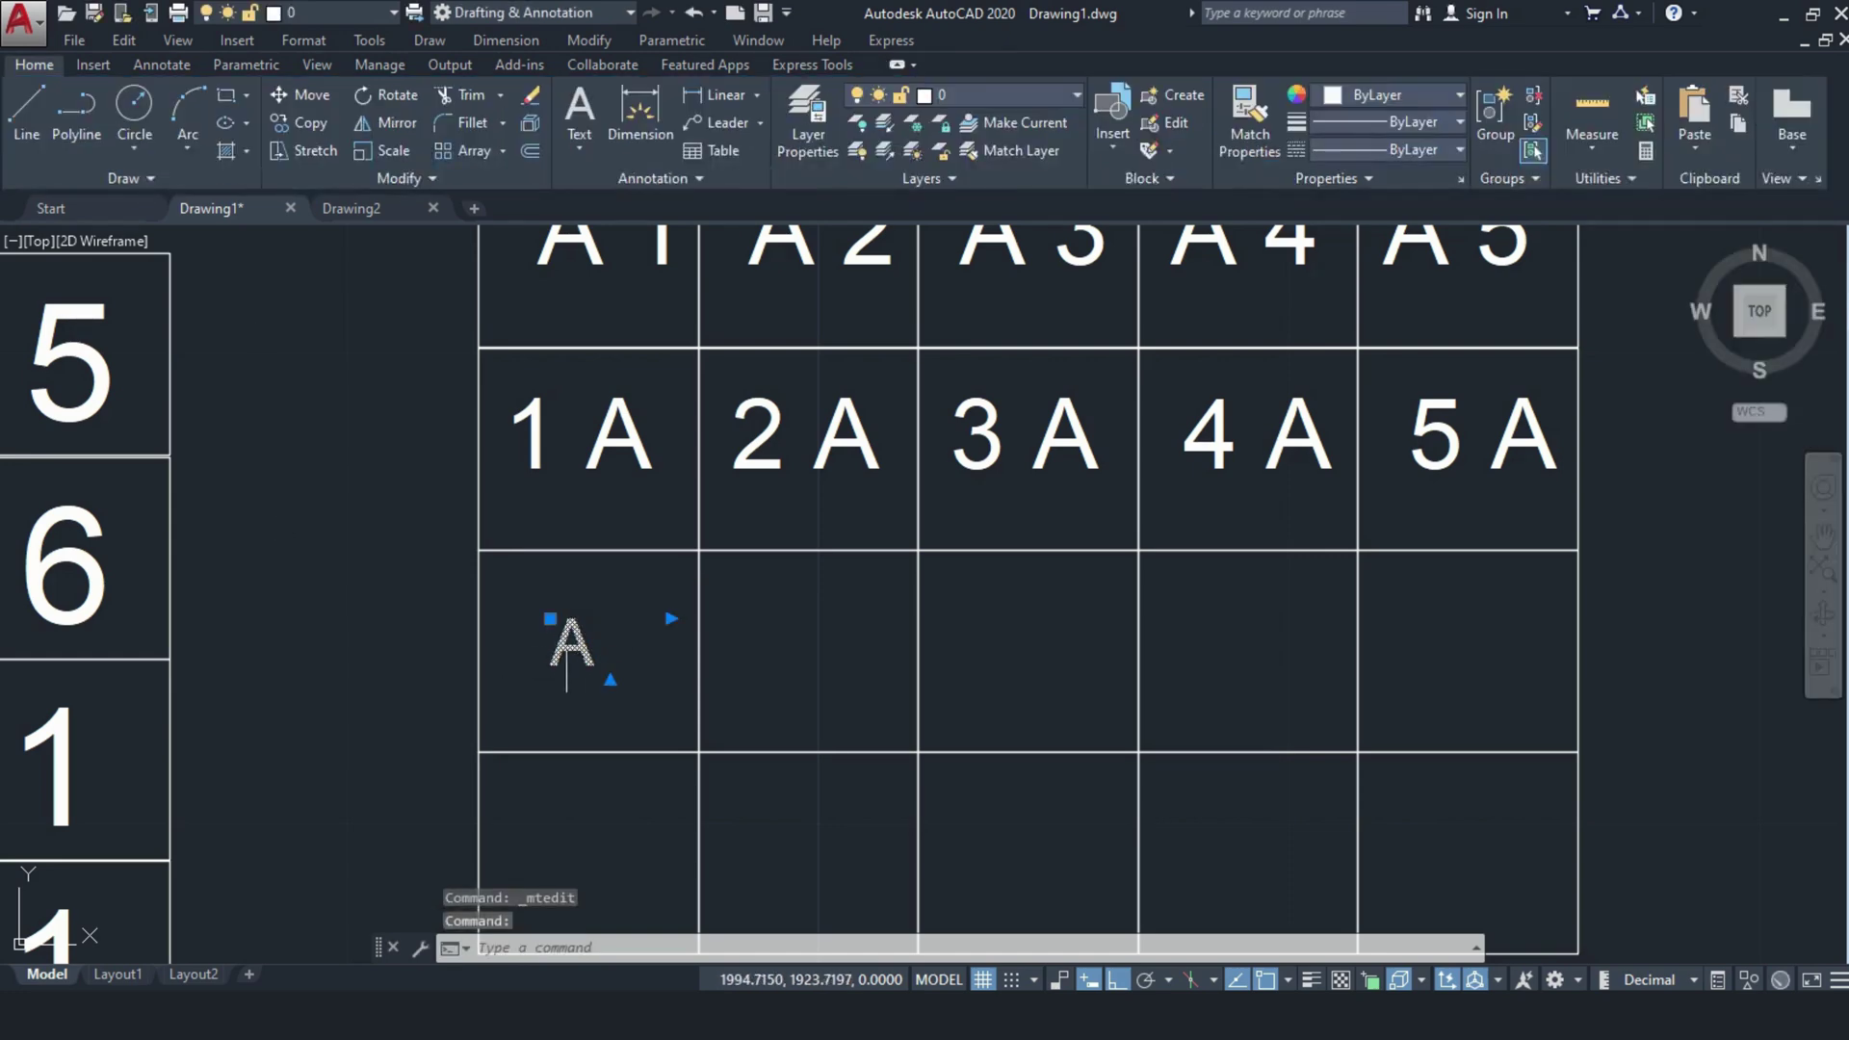
click(550, 619)
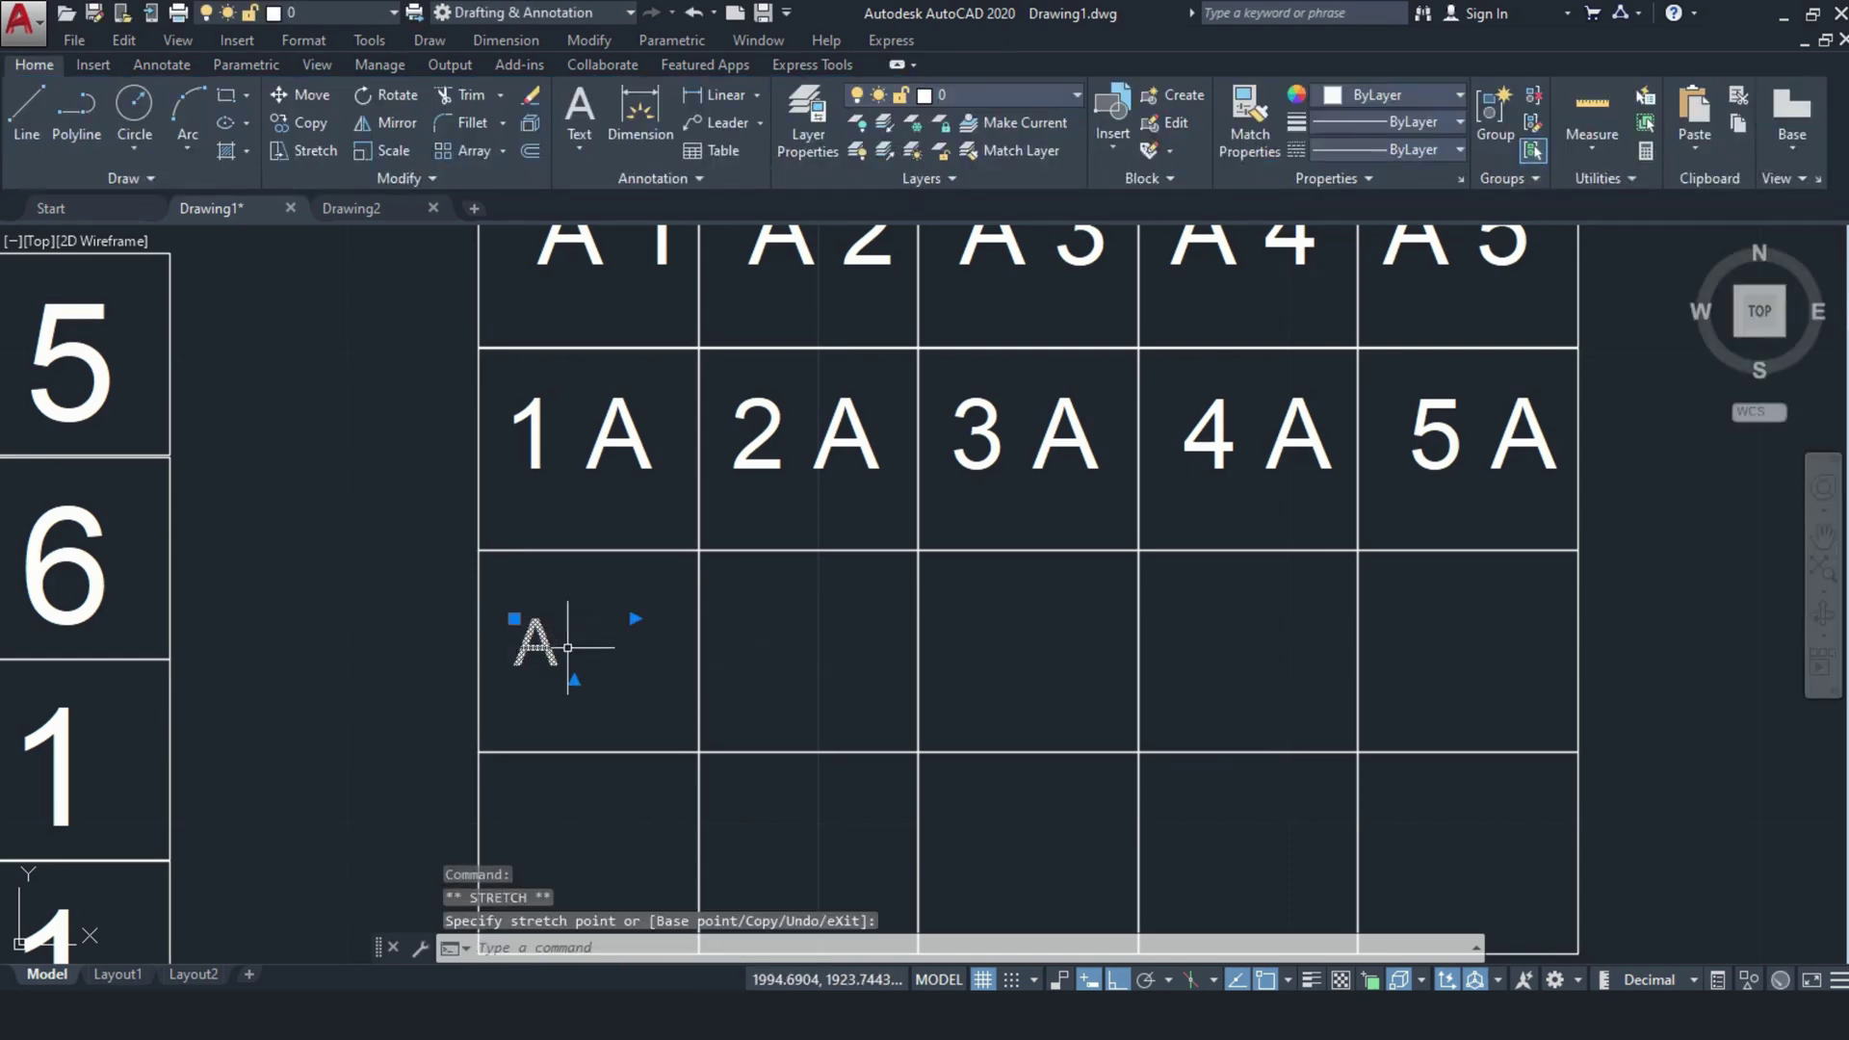
double_click(543, 648)
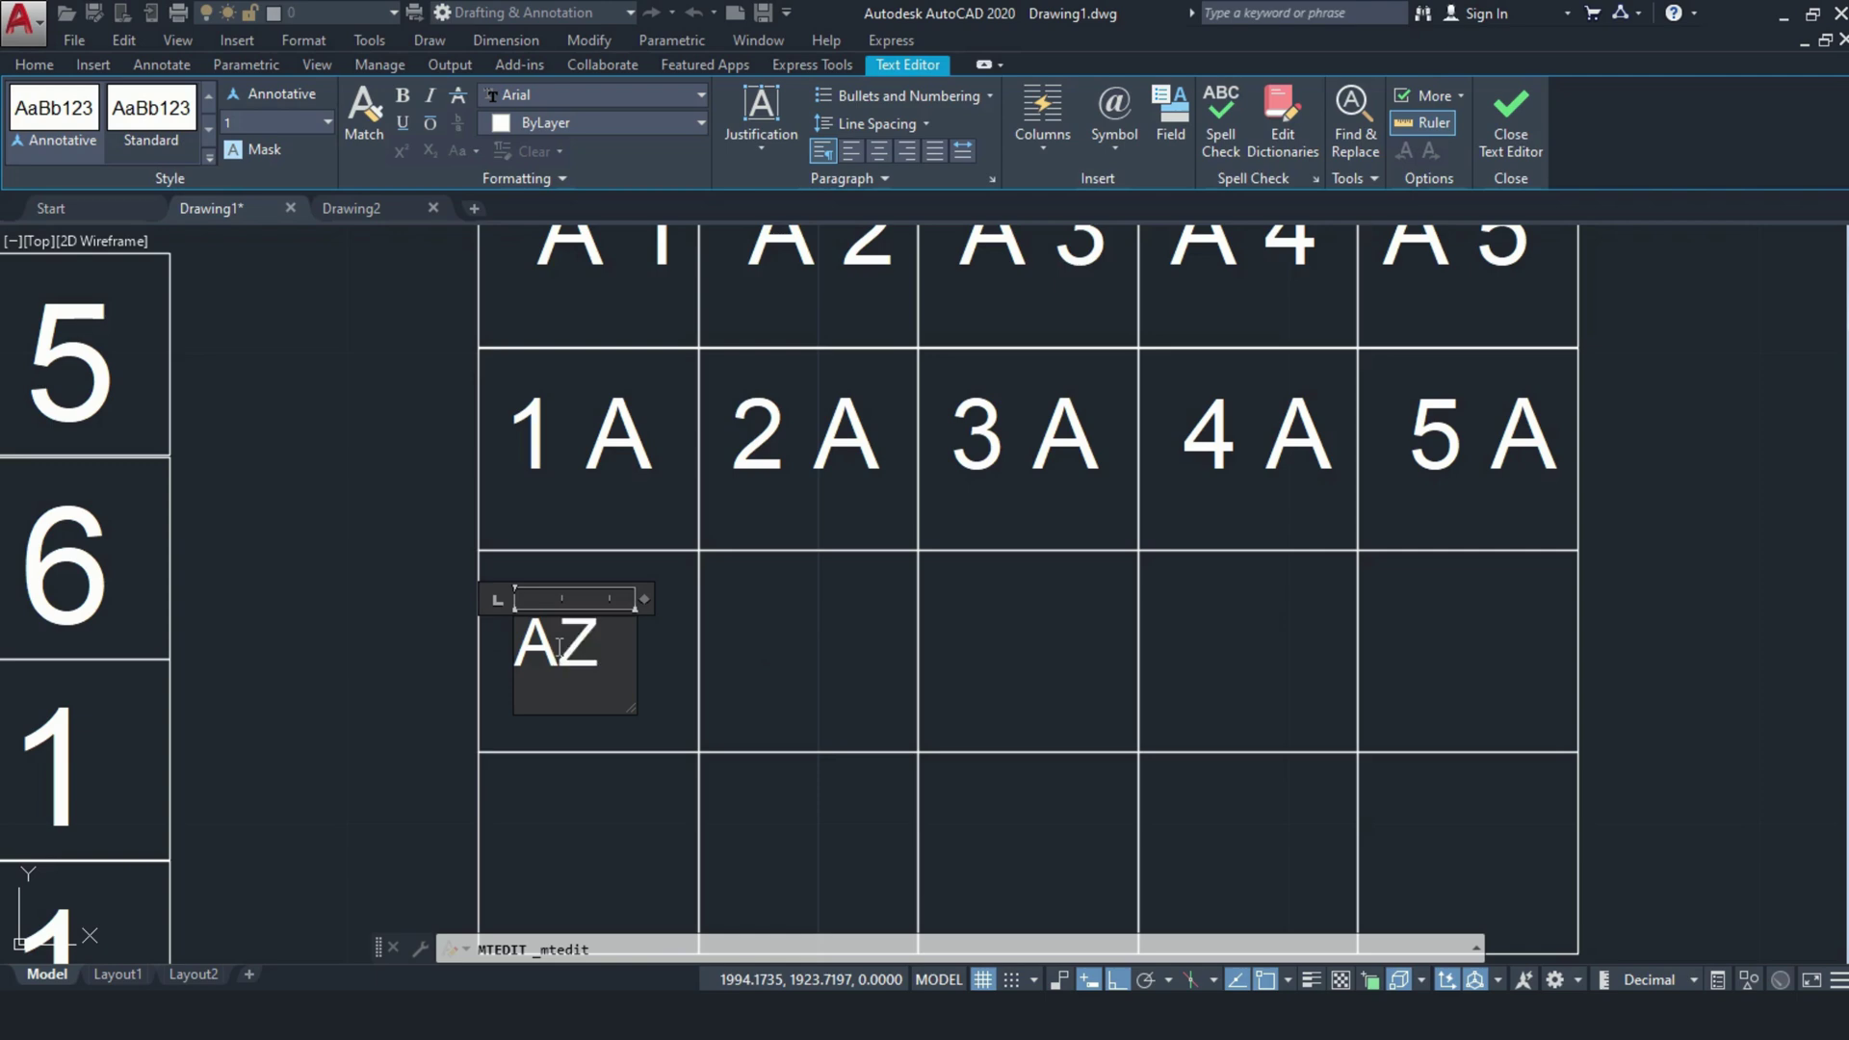
click(431, 653)
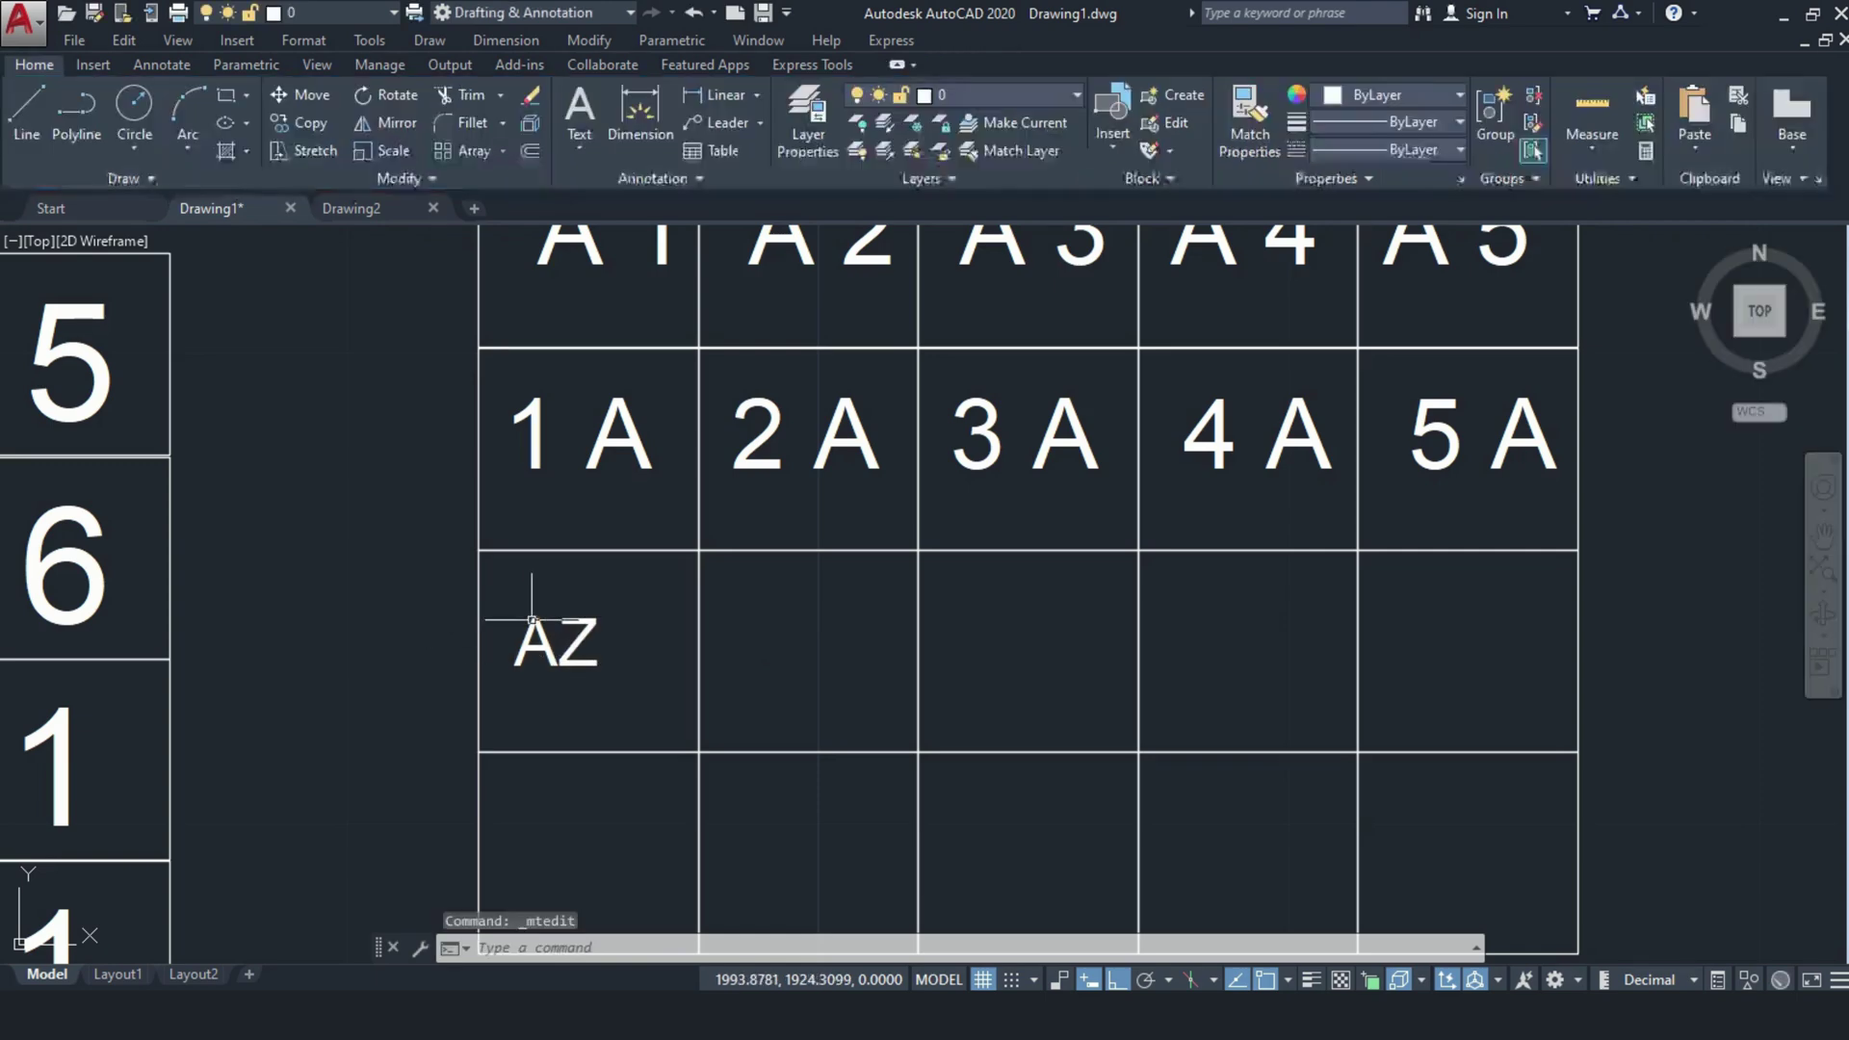
Step: Copy the third row's "AZ" across the row as an array of 5 items, one per cell
click(605, 666)
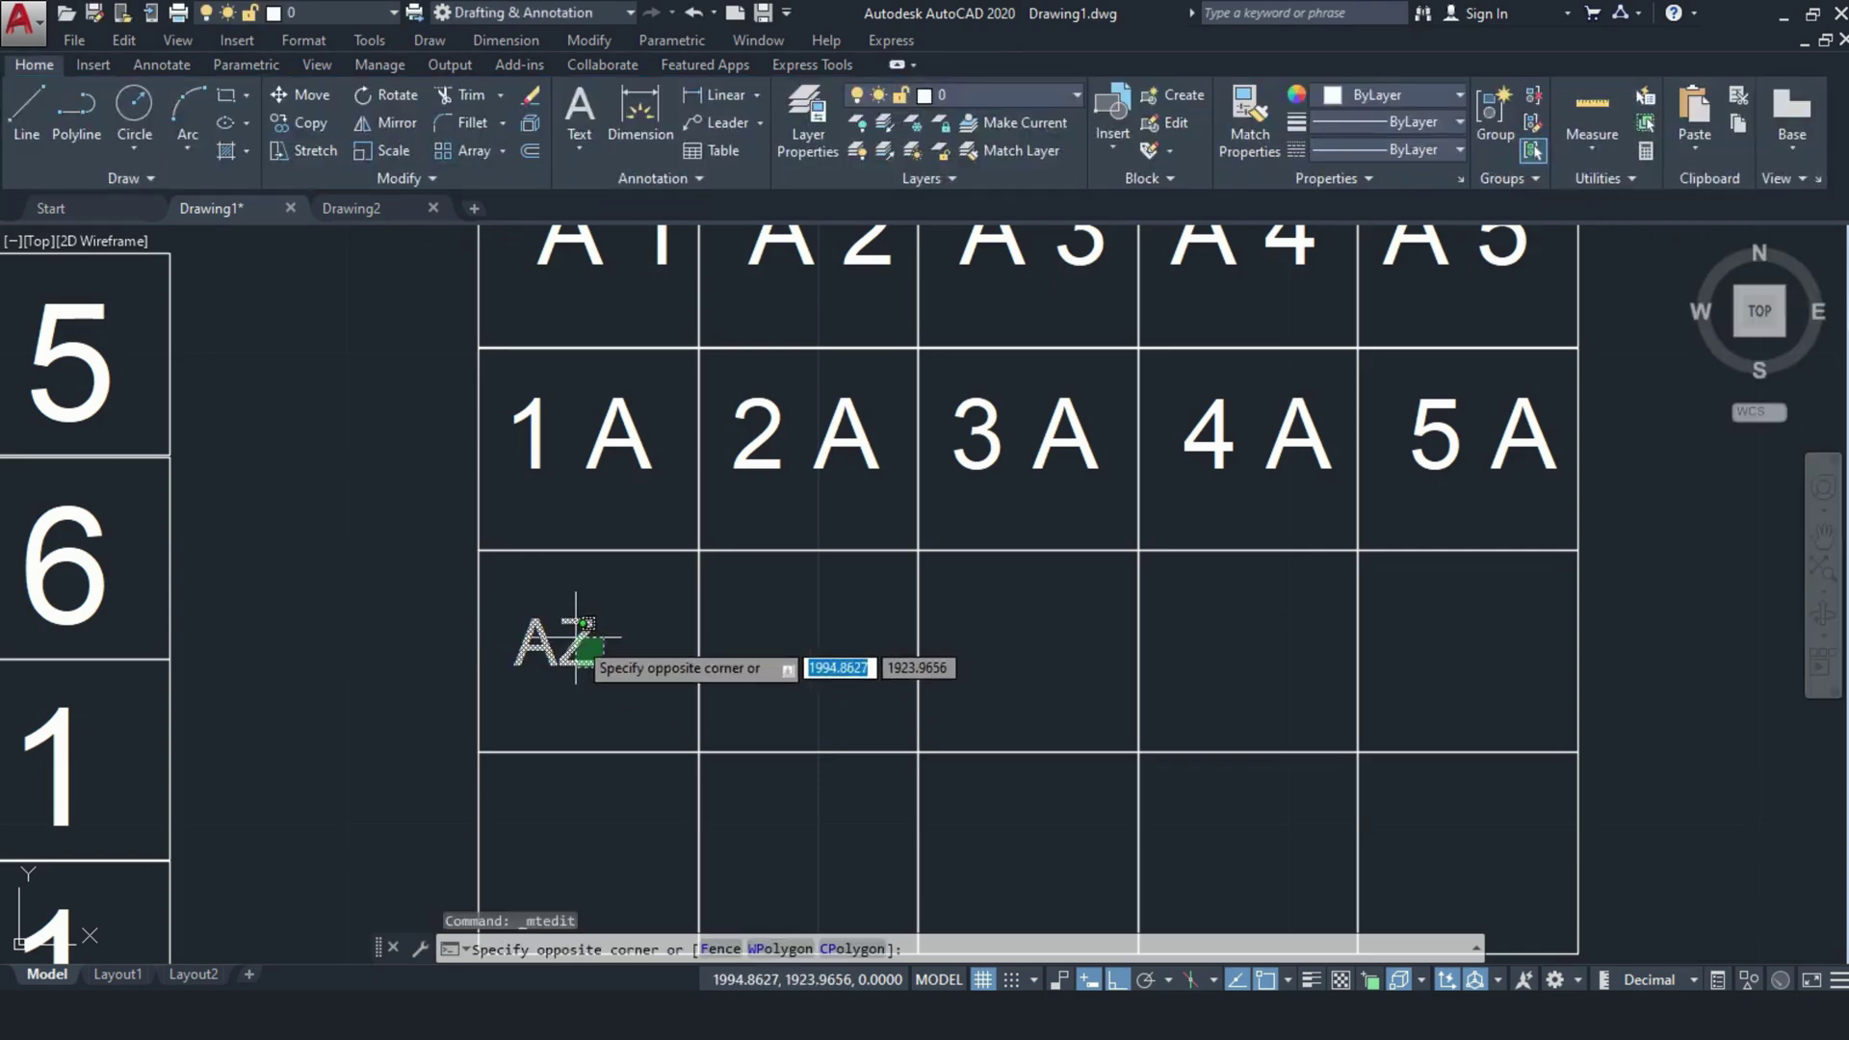
click(575, 638)
text(co)
key(Return)
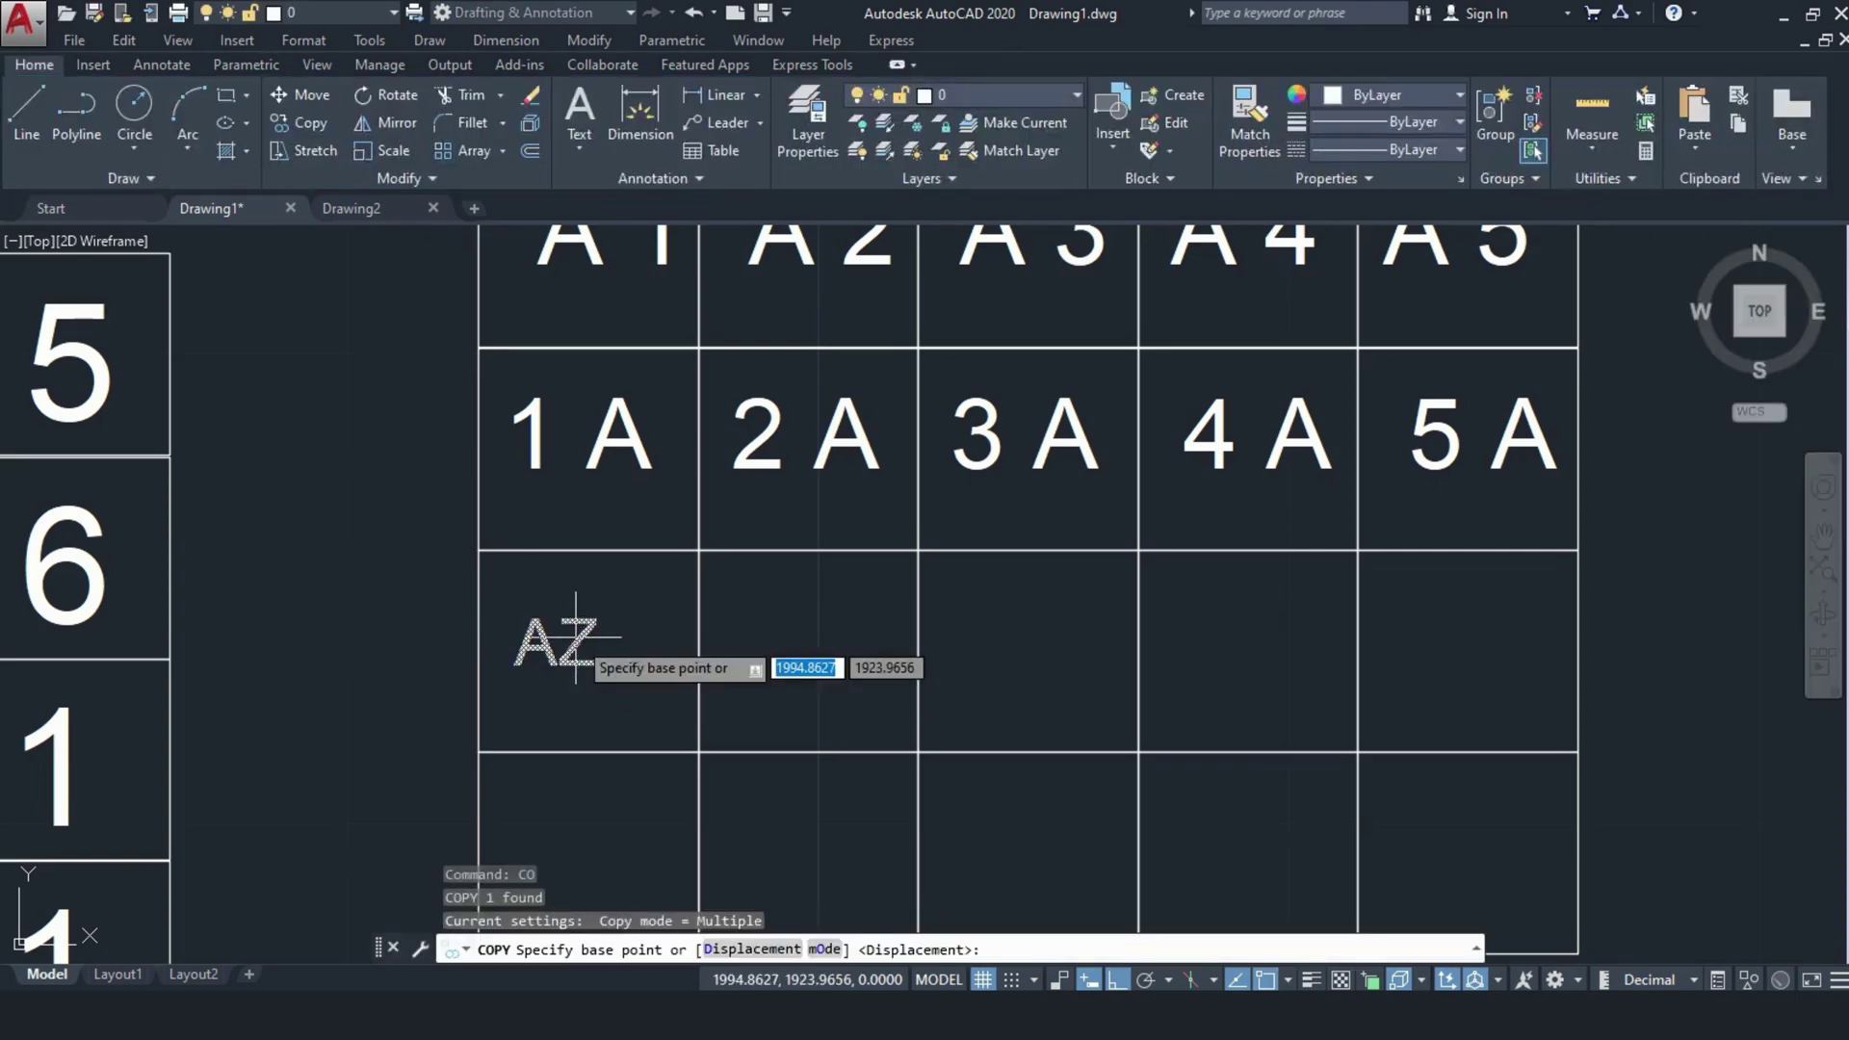
click(558, 653)
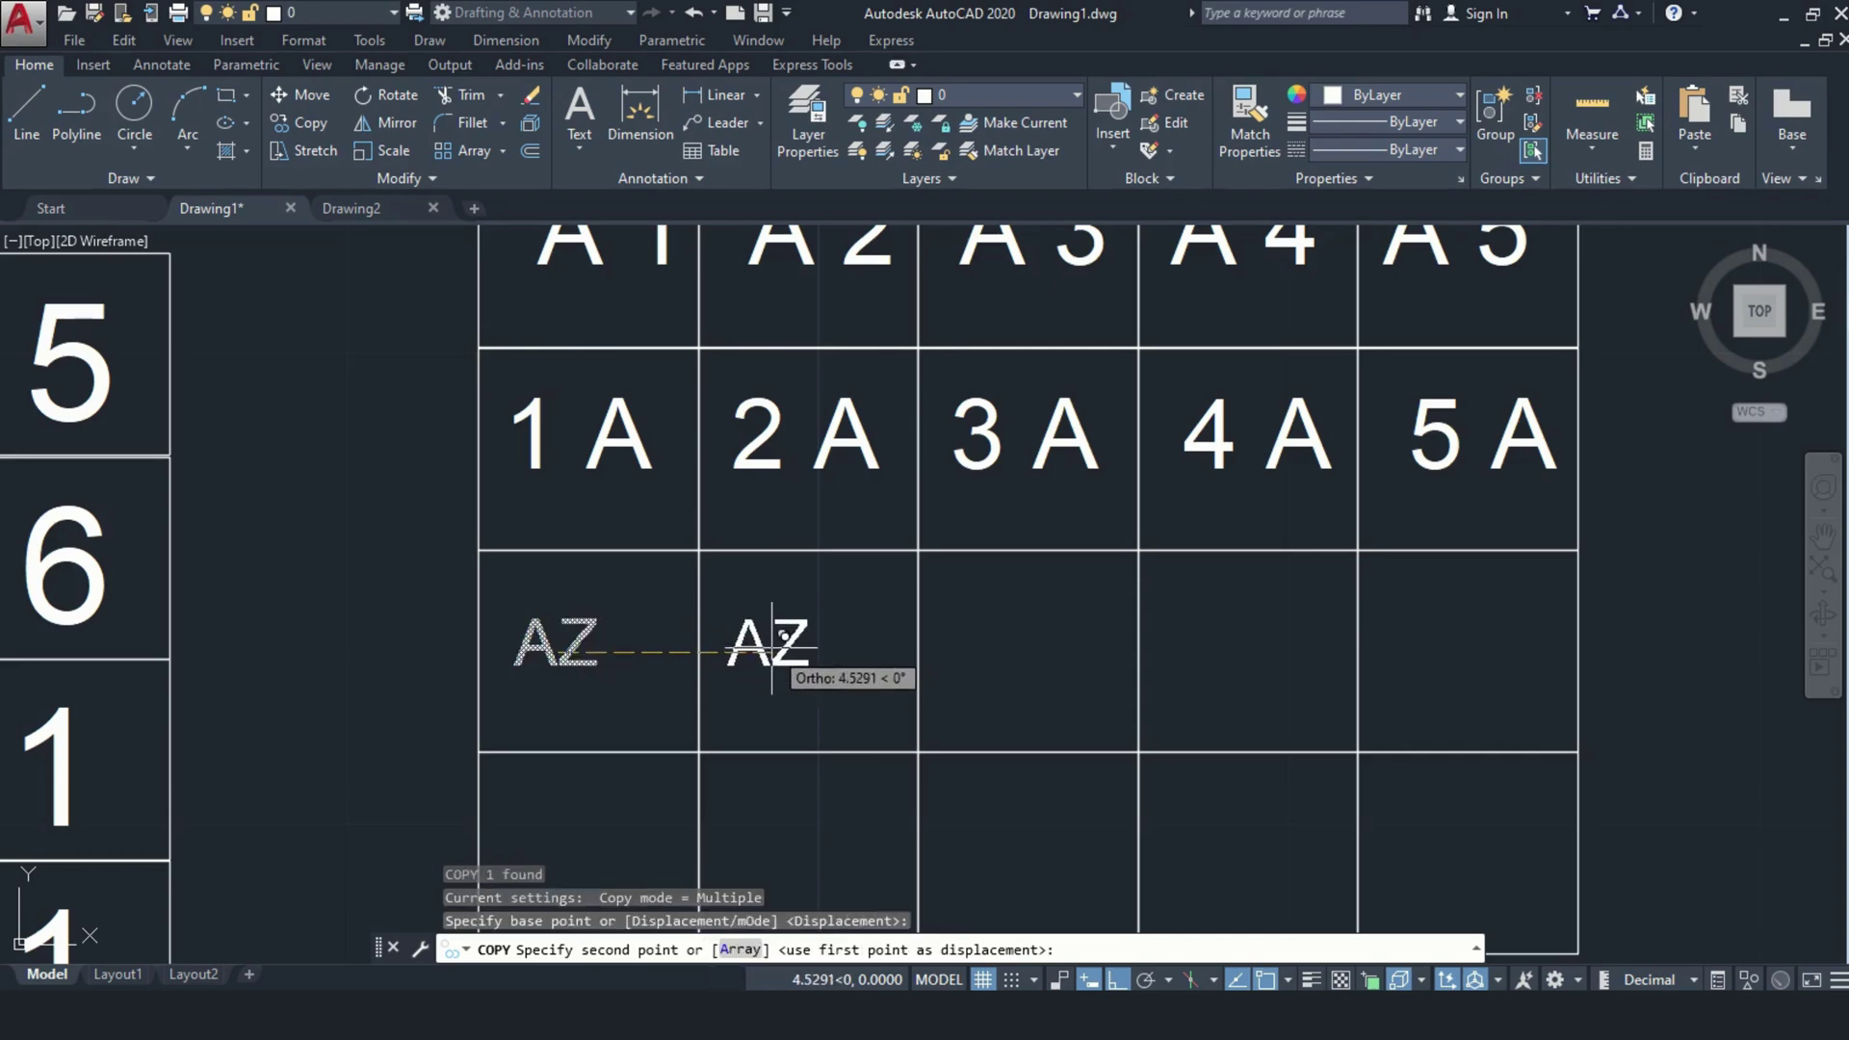
text(A)
key(Return)
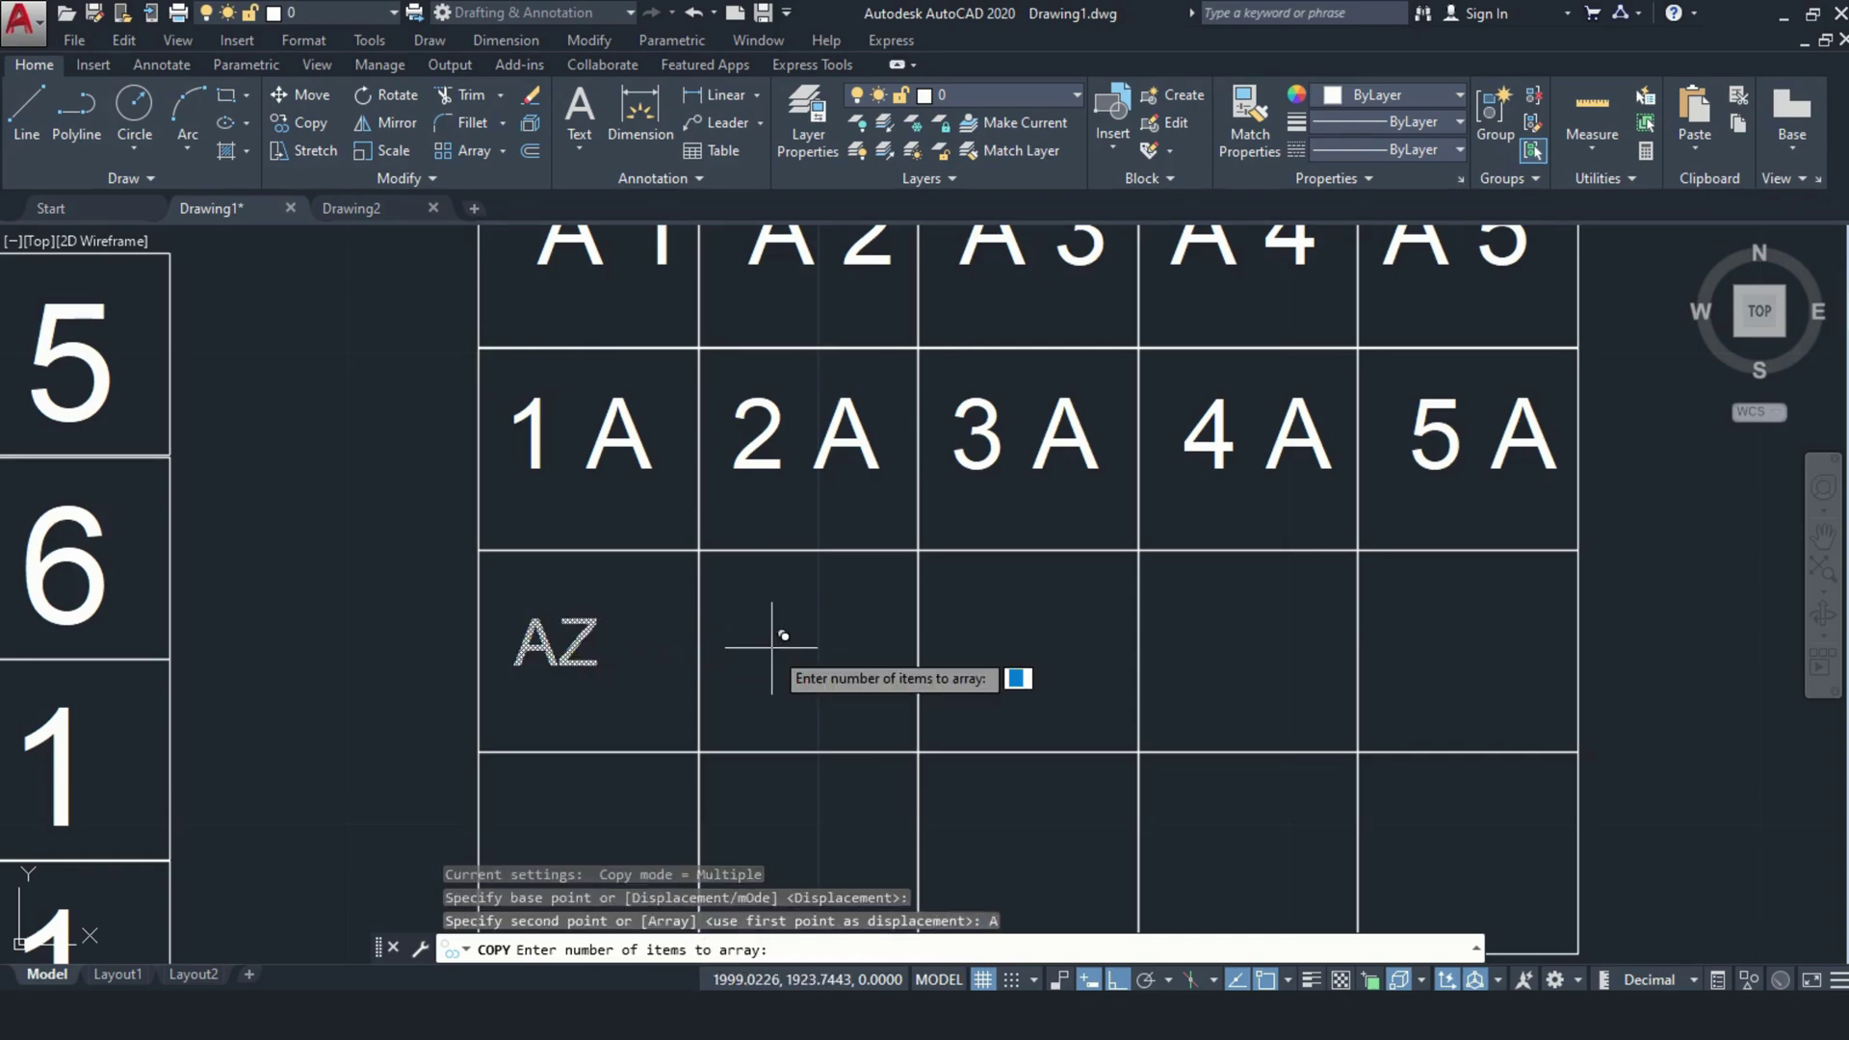
key(Return)
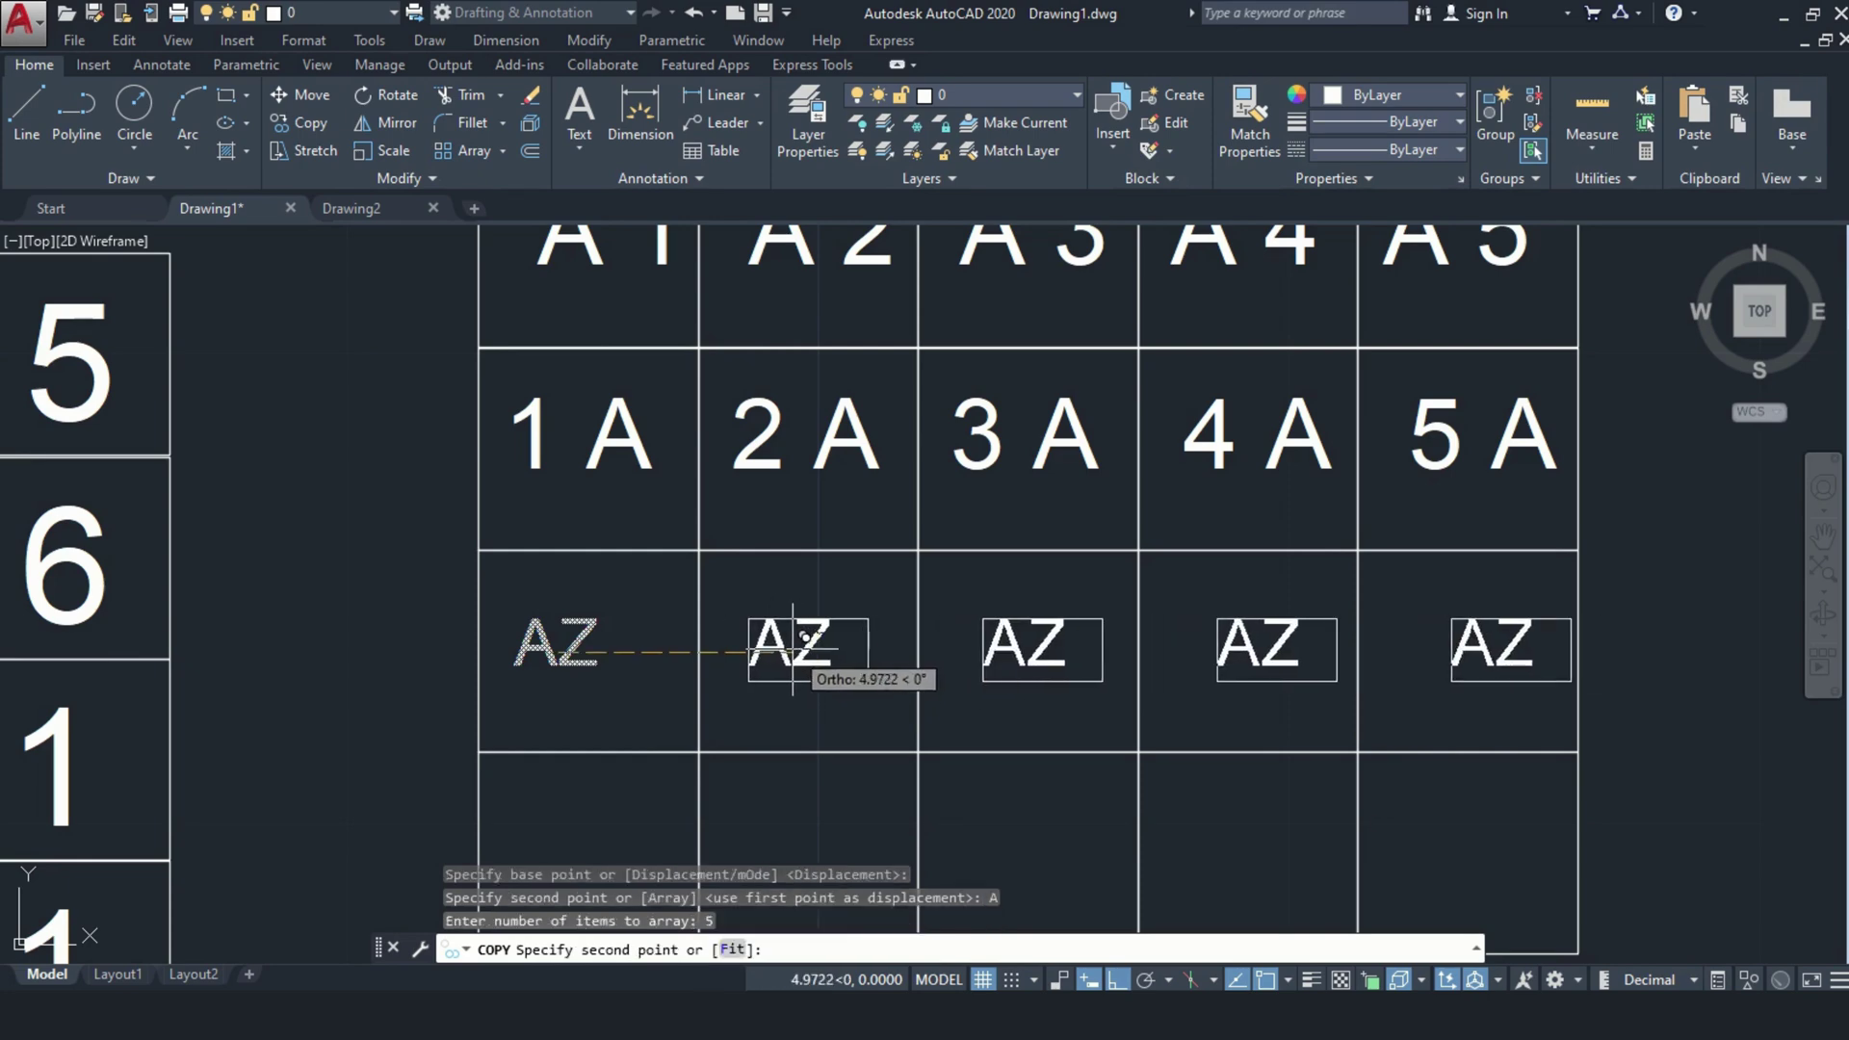
click(791, 649)
key(Escape)
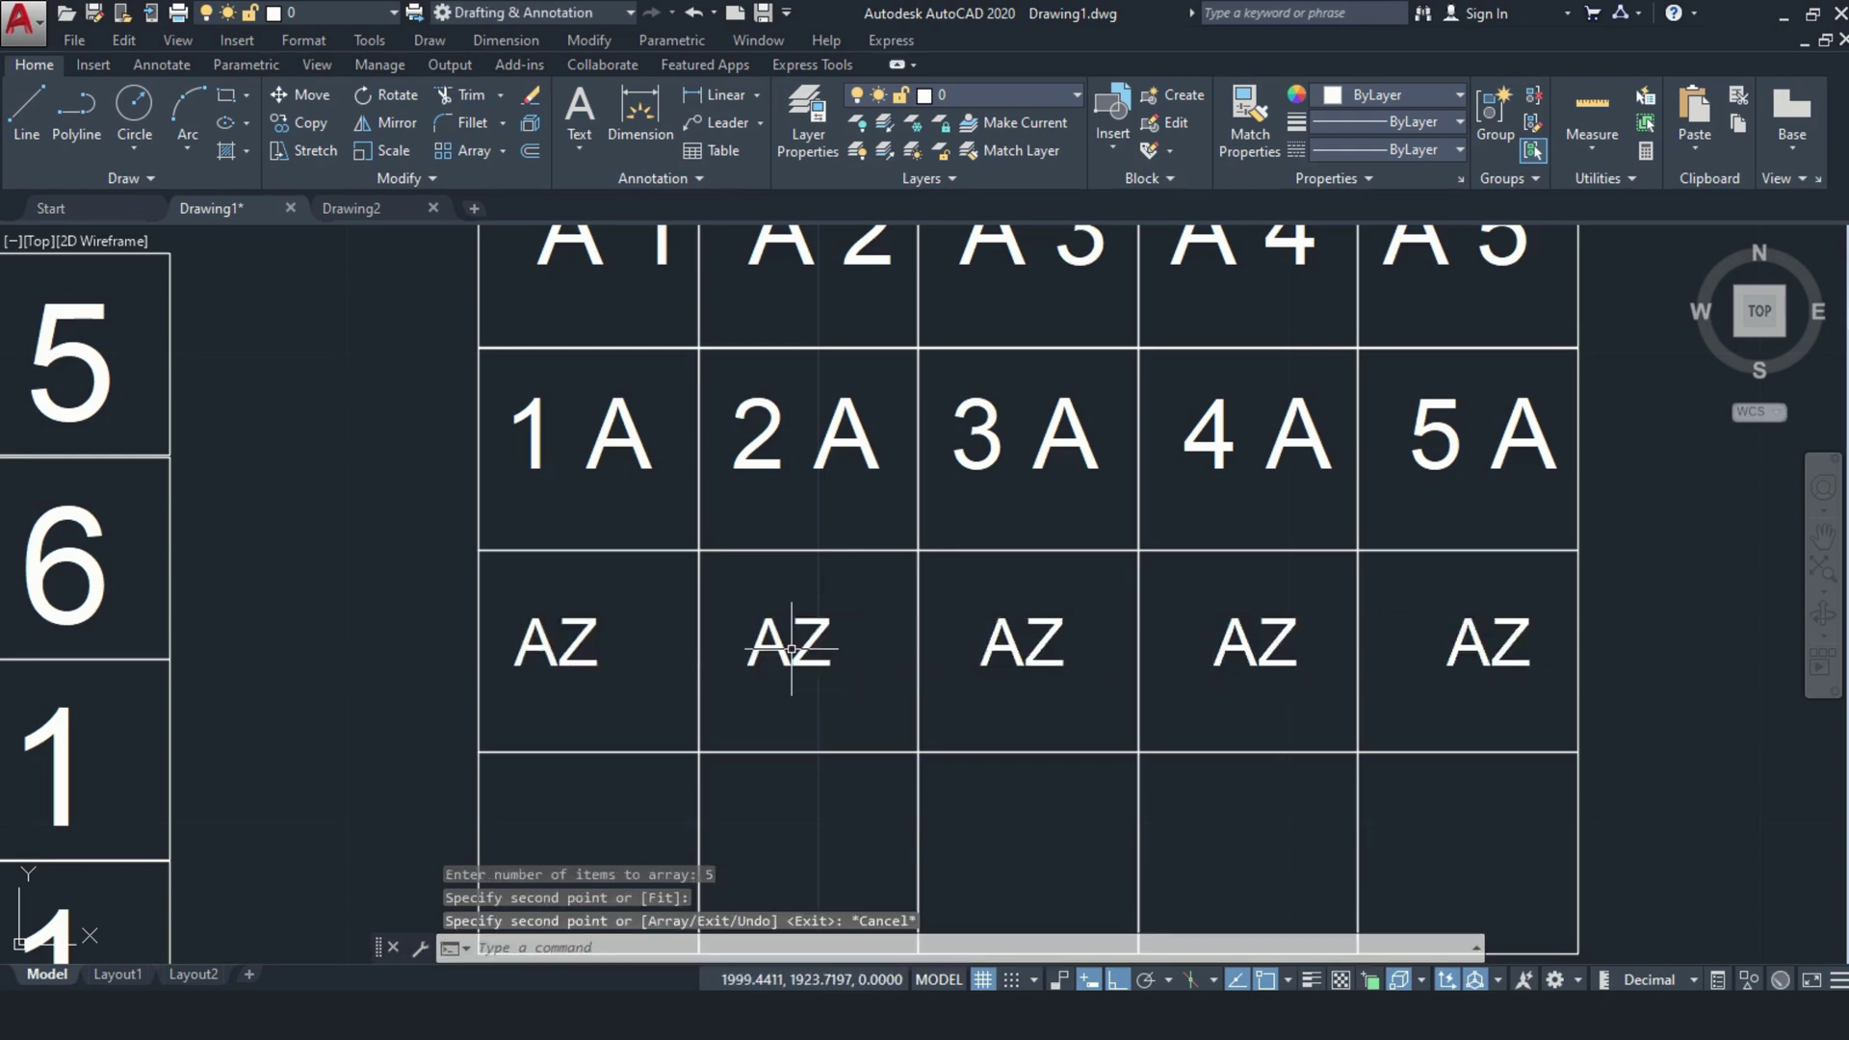
Step: Number the third row's five "AZ" texts with TCOUNT, sorted by X, start and increment 2,2, using Find&replace placement with search string Z
click(518, 596)
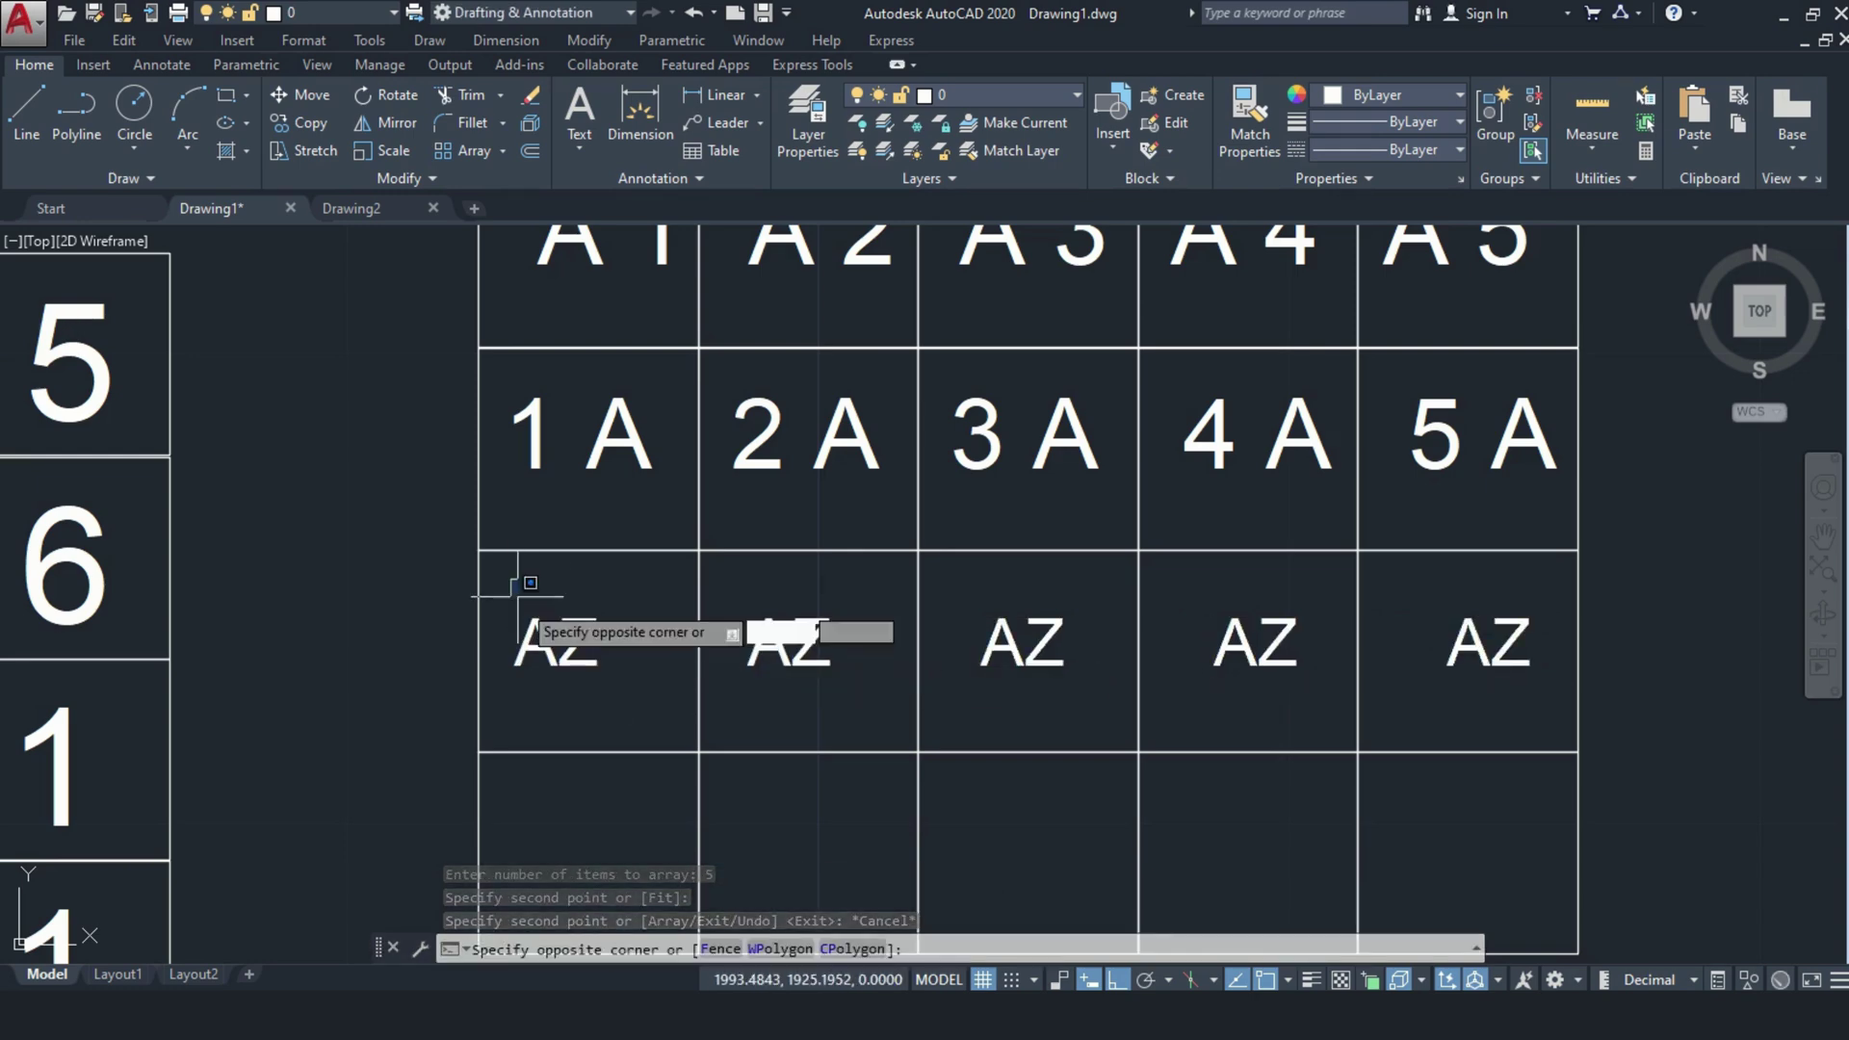
click(1575, 684)
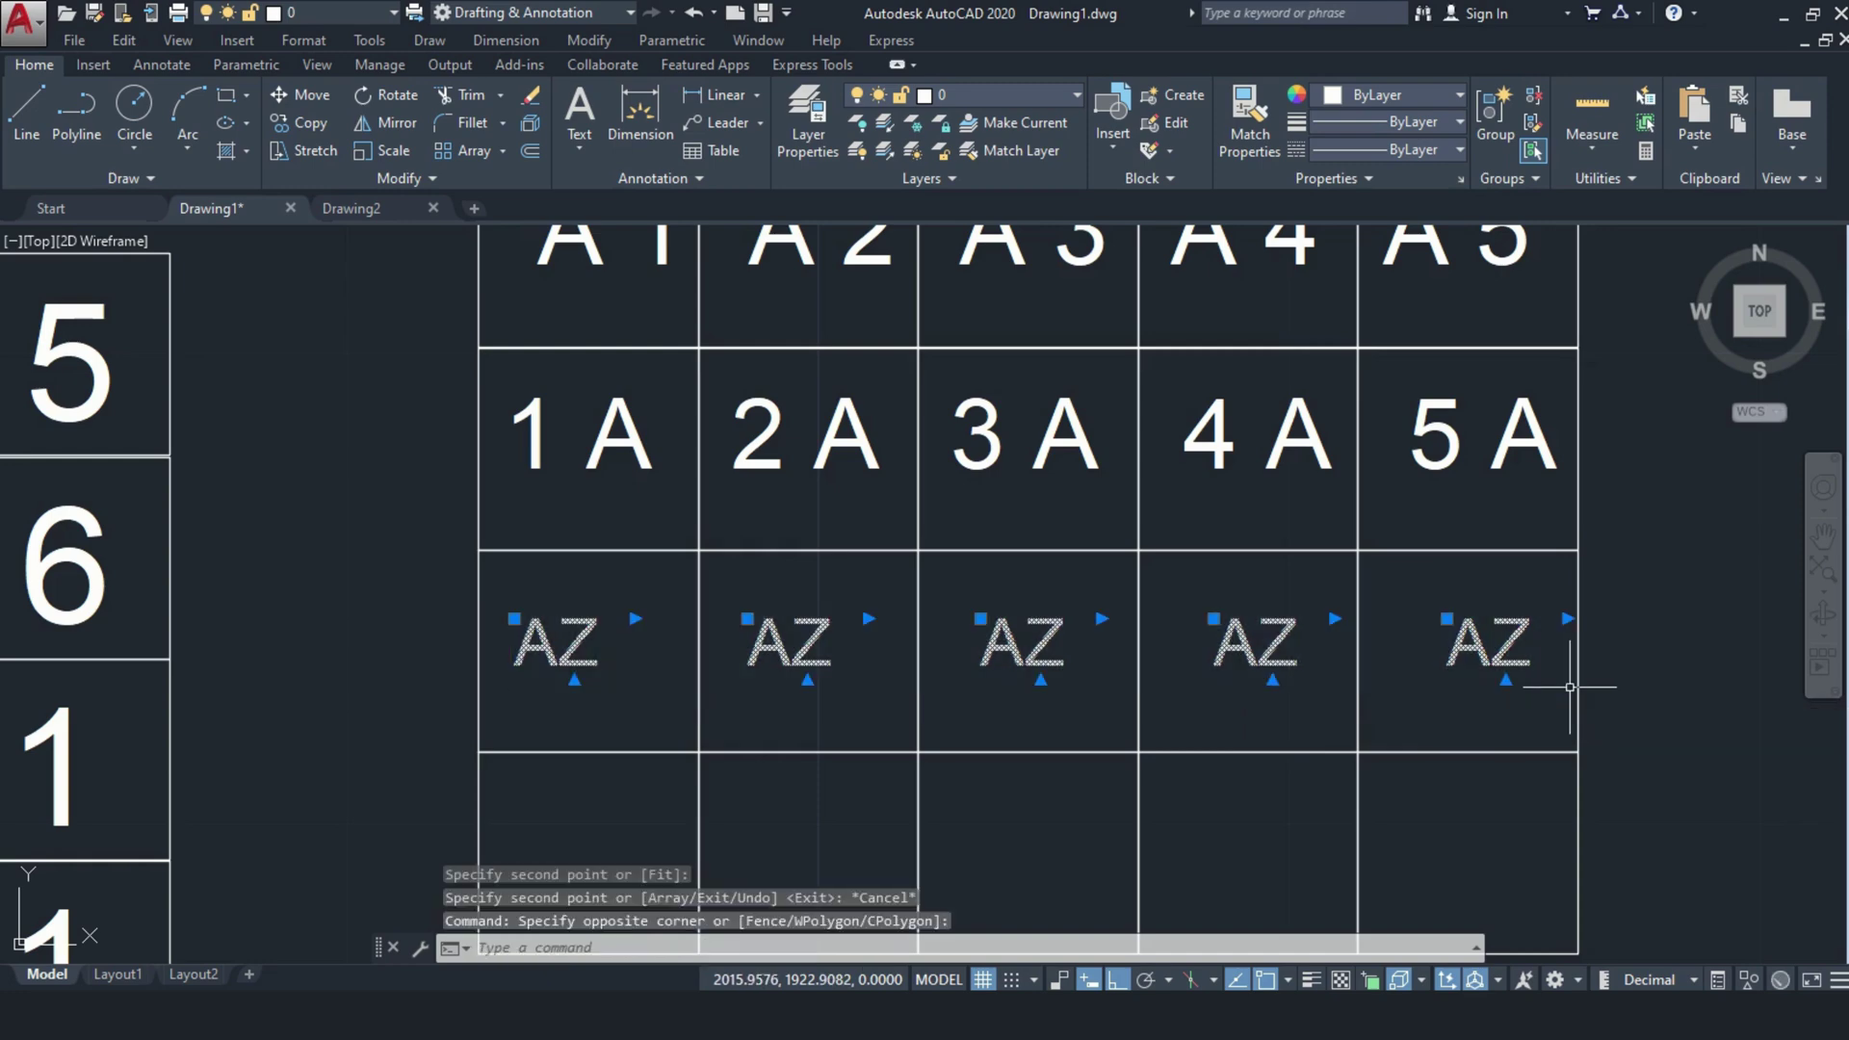
text(tcount)
key(Return)
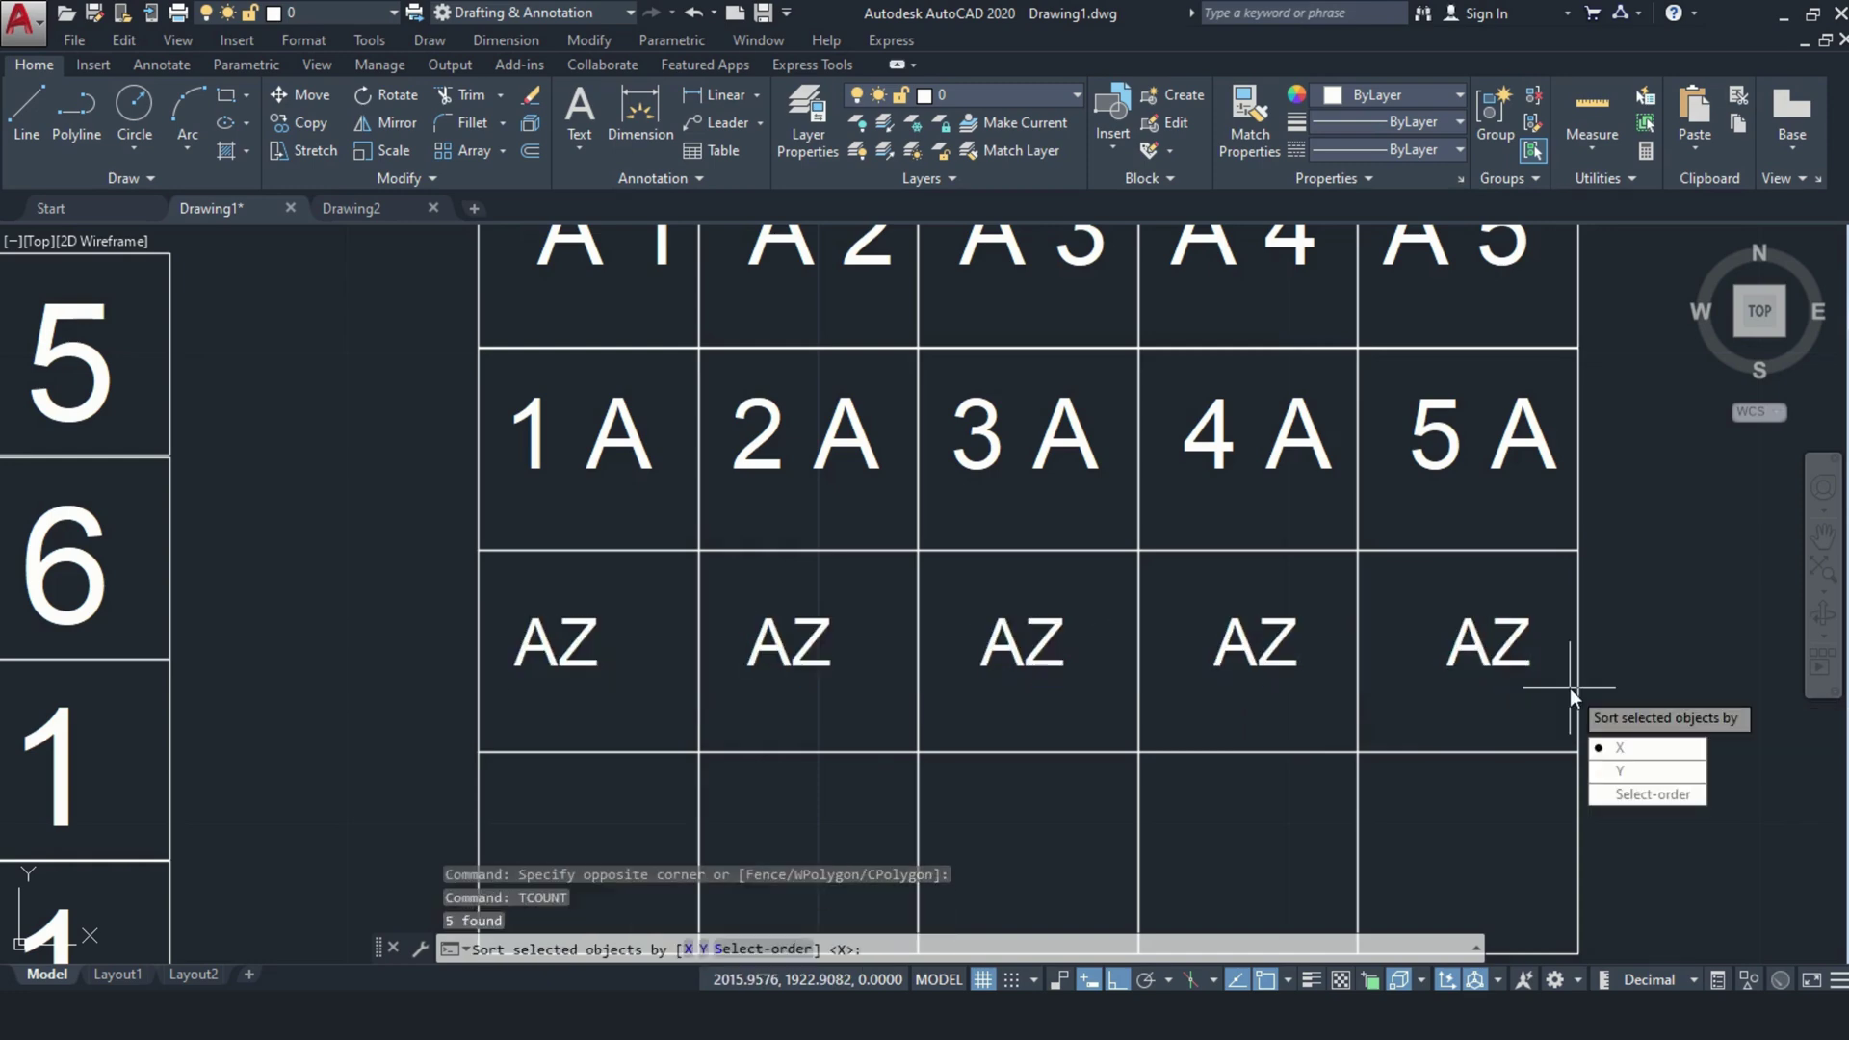
click(1626, 751)
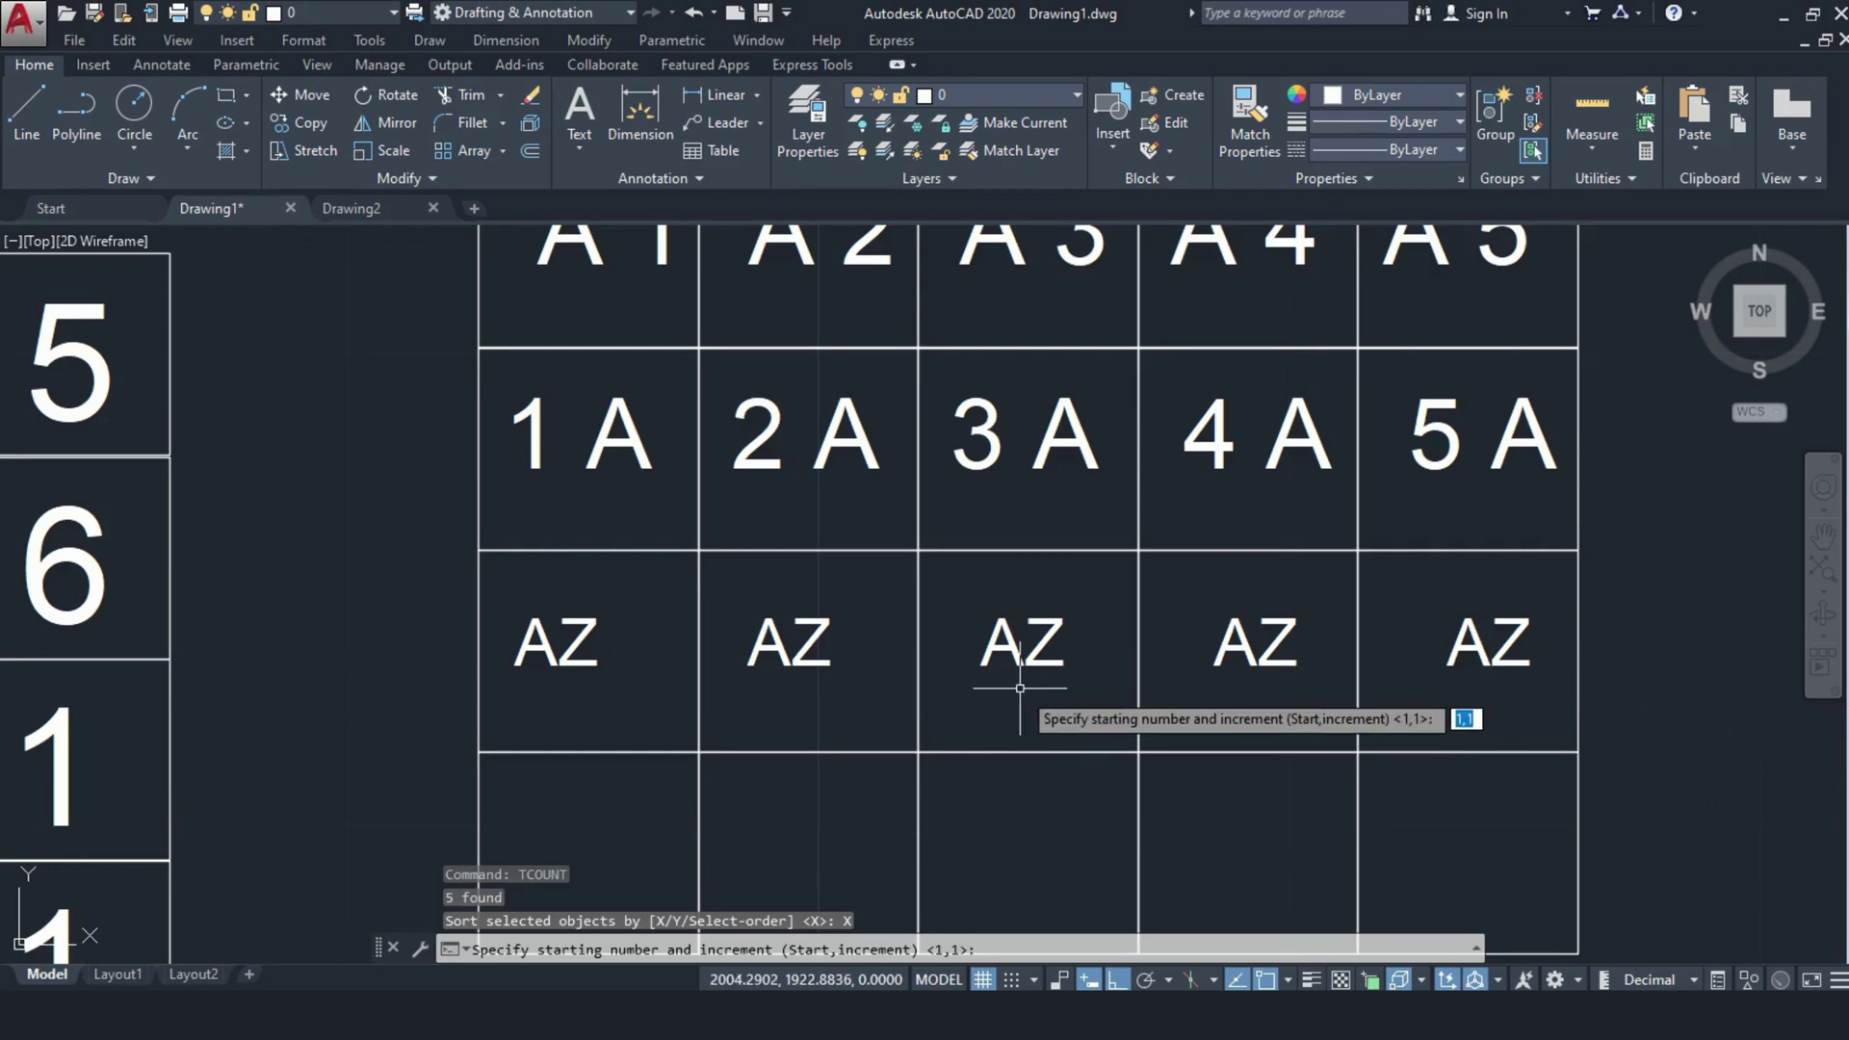
text(2,2)
key(Return)
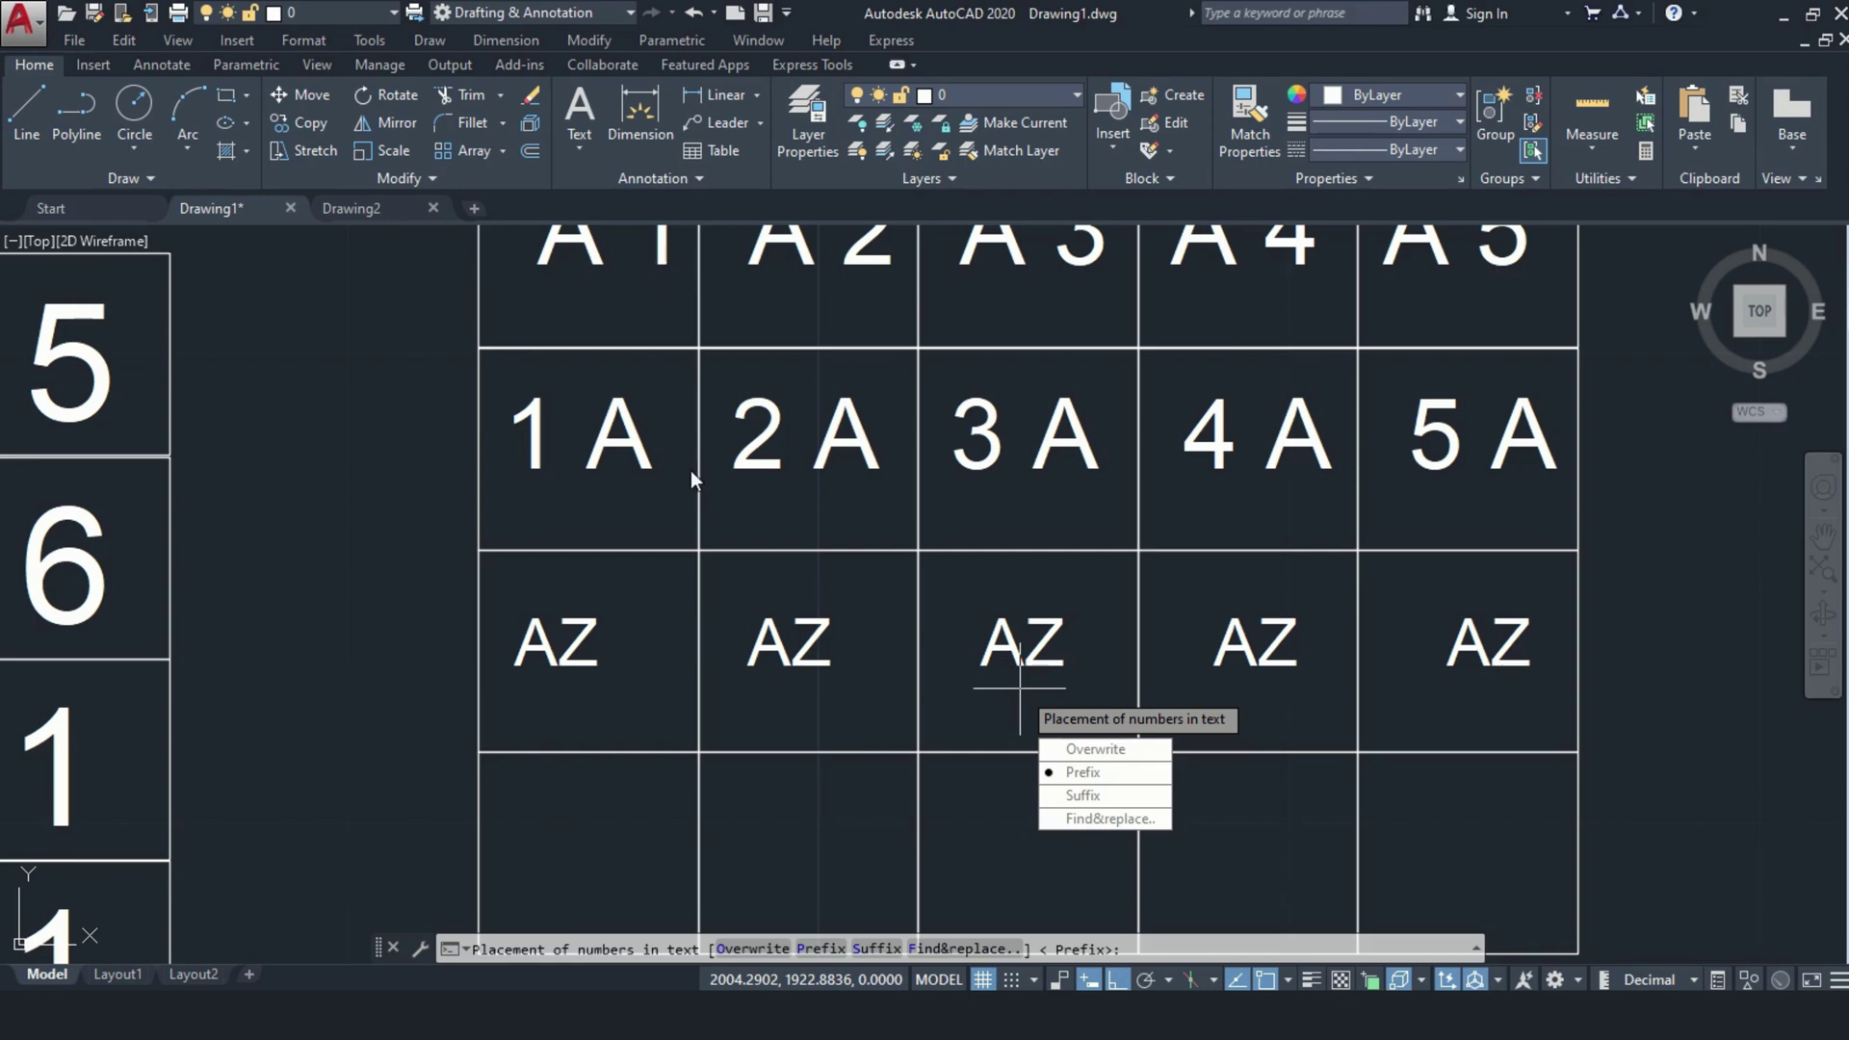
click(1112, 818)
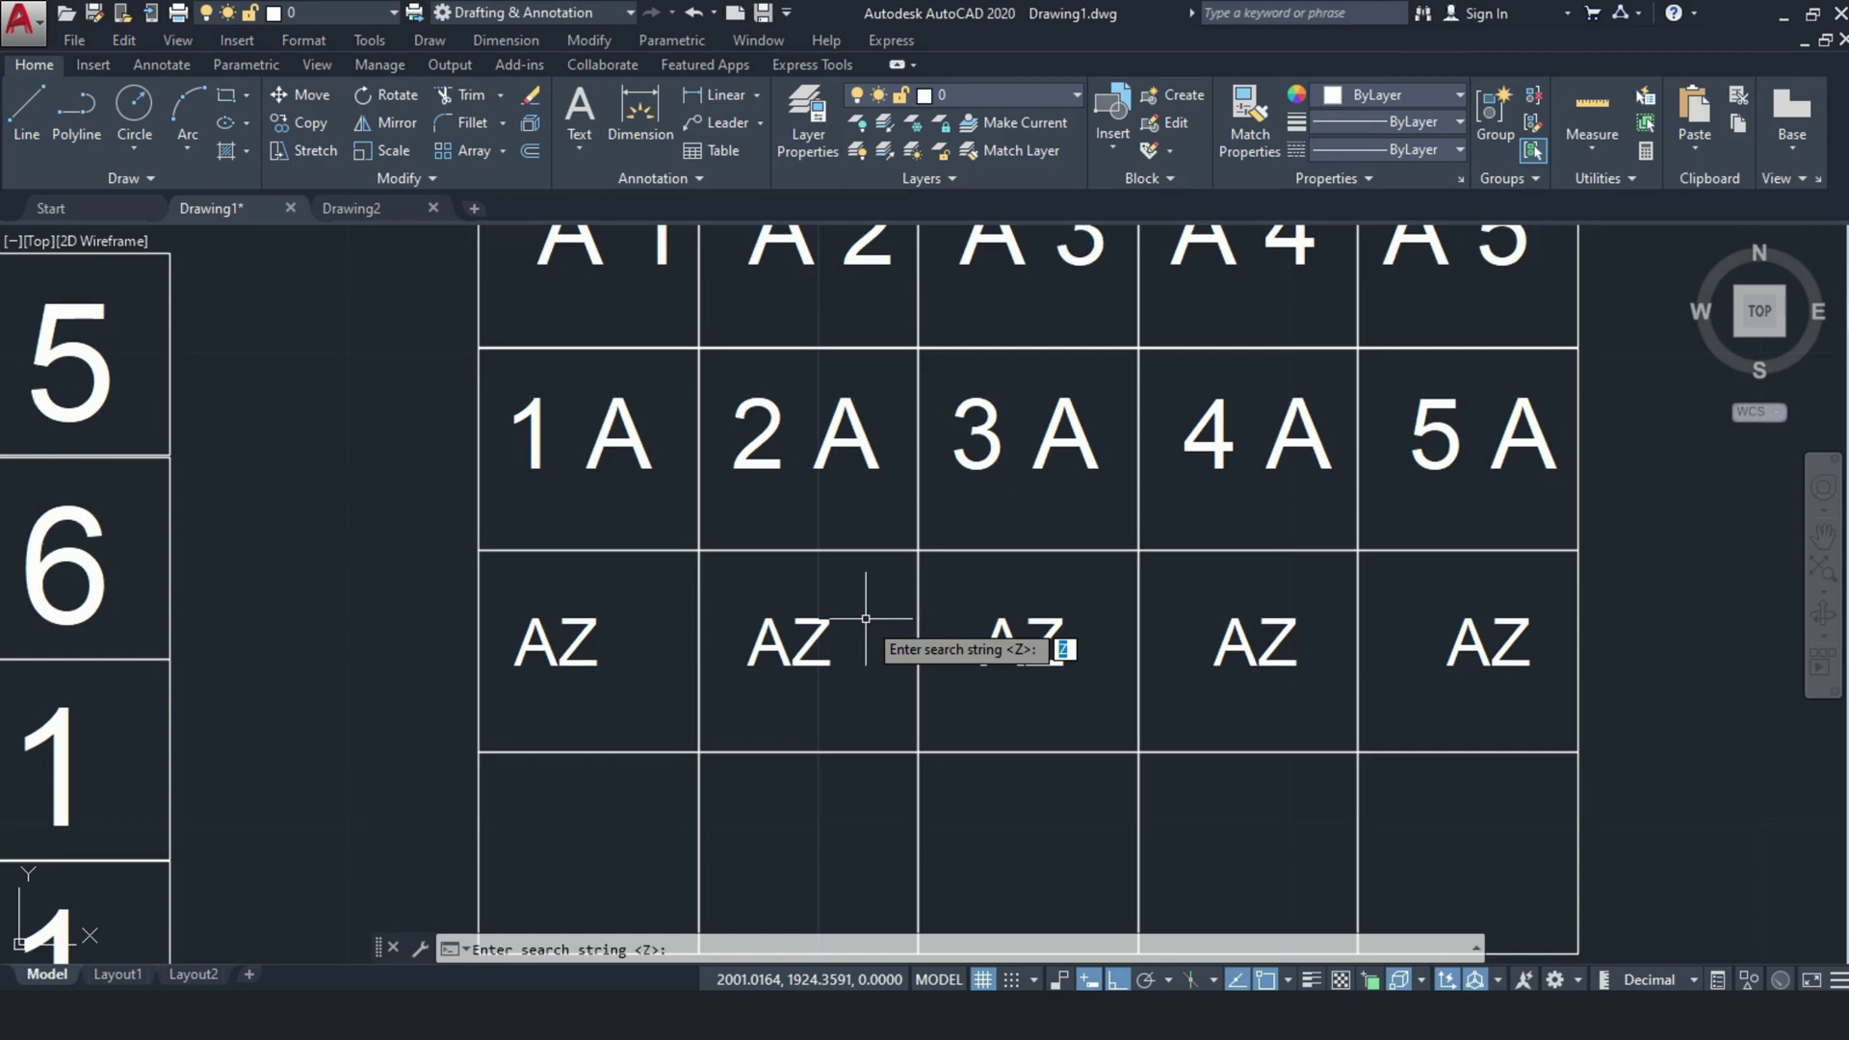
text(Z)
key(Return)
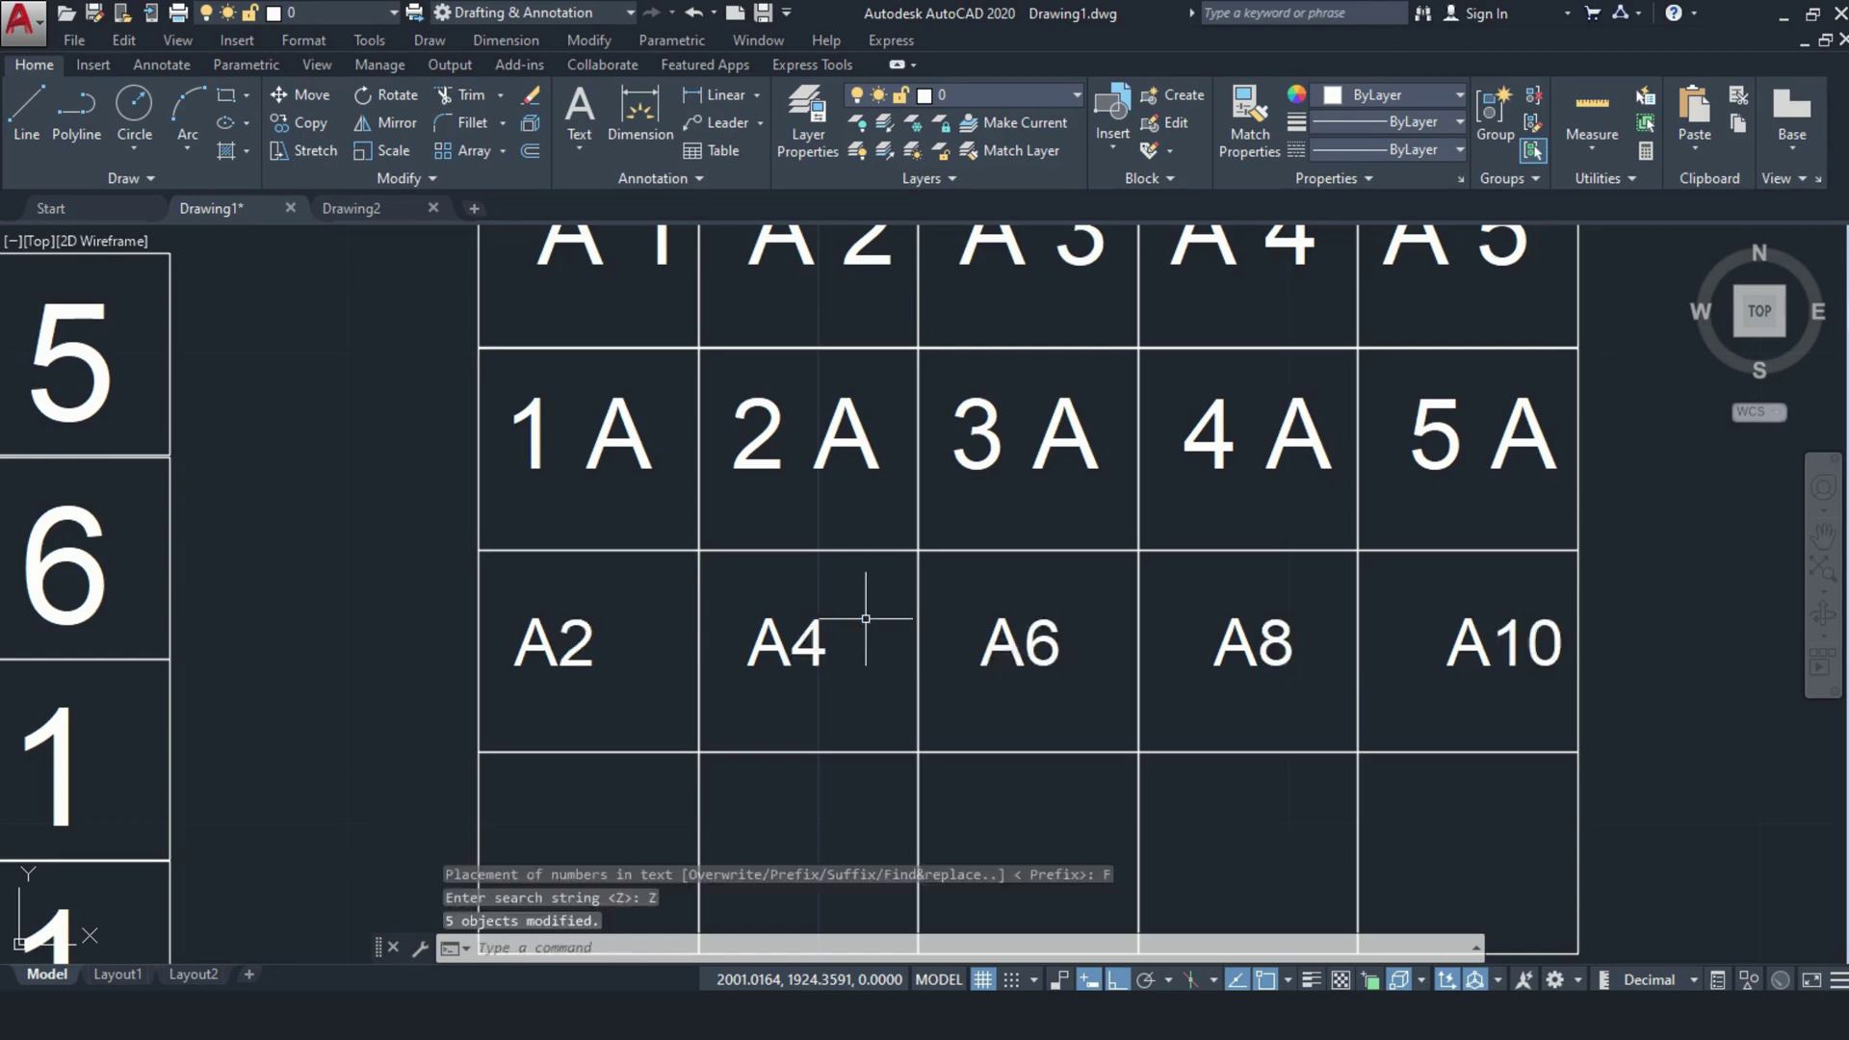